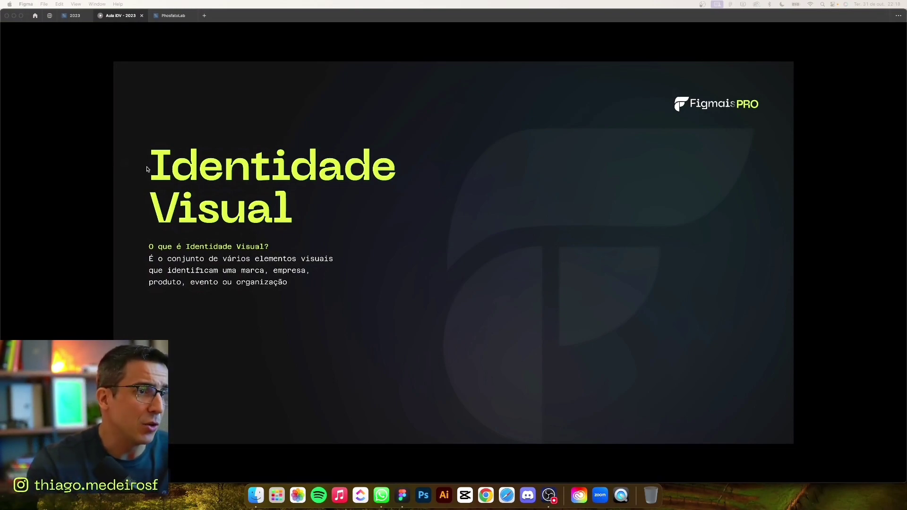
# - Advance the presentation through the '3 Objetivos' slide to the '1 – Se destacar' brand identity slide
pyautogui.press('Right')
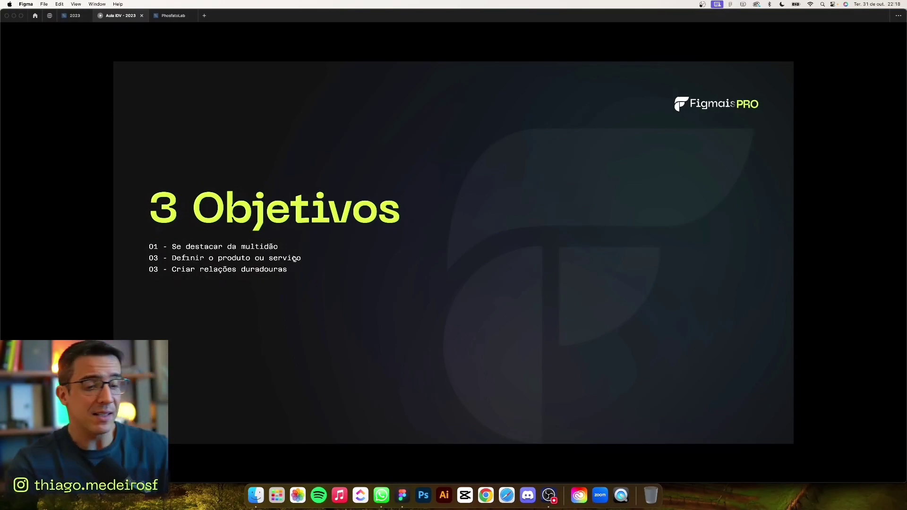
pyautogui.press('Right')
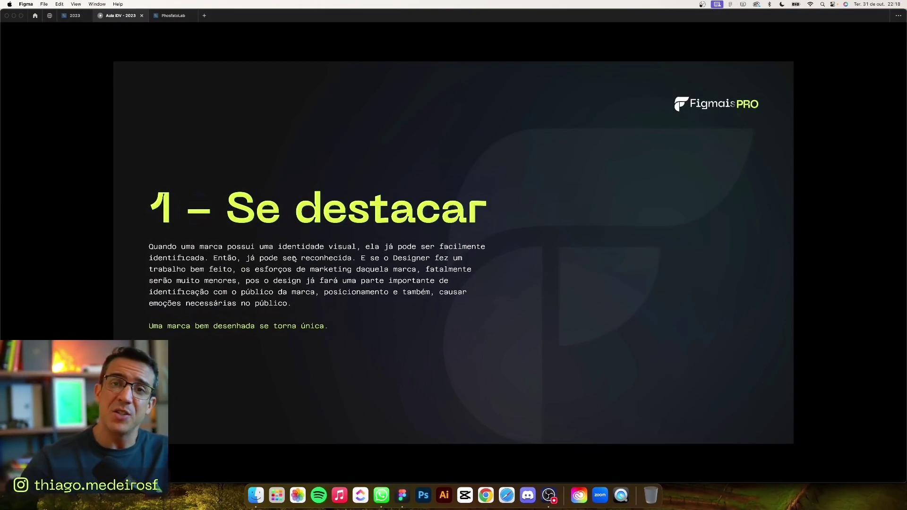
# - Step through '2 – Se definir' to '3 – Se relacionar', showing Nike, Apple, Coca-Cola and Google logos
pyautogui.press('Right')
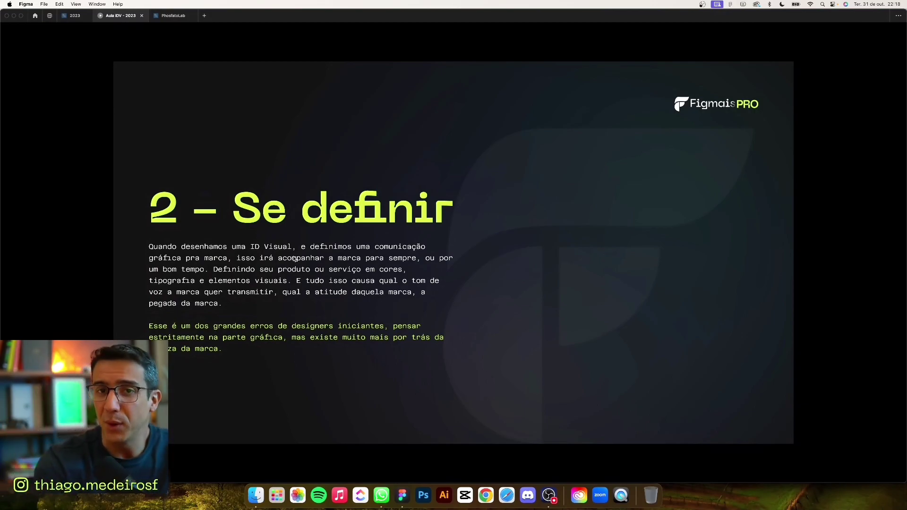
pyautogui.press('Right')
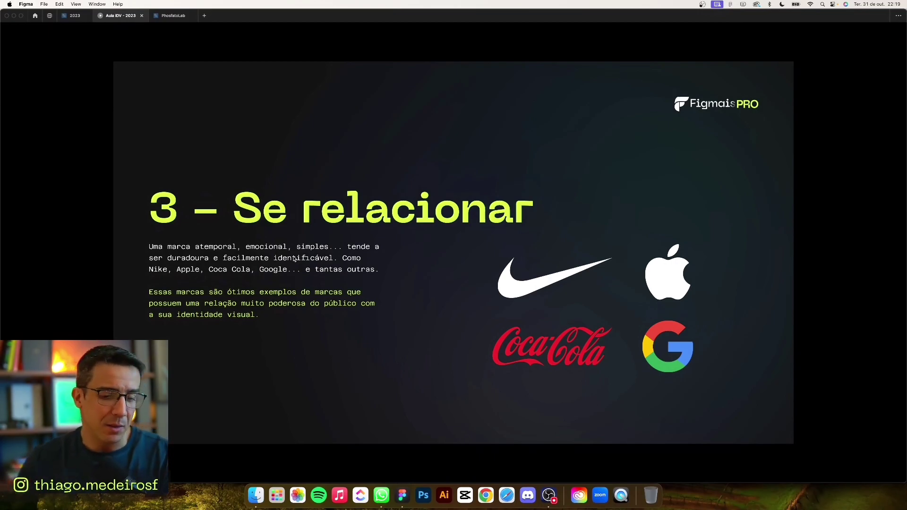
# - Advance to the 'Fique ligado:' slide with five tips on designing strong brand logos
pyautogui.press('Right')
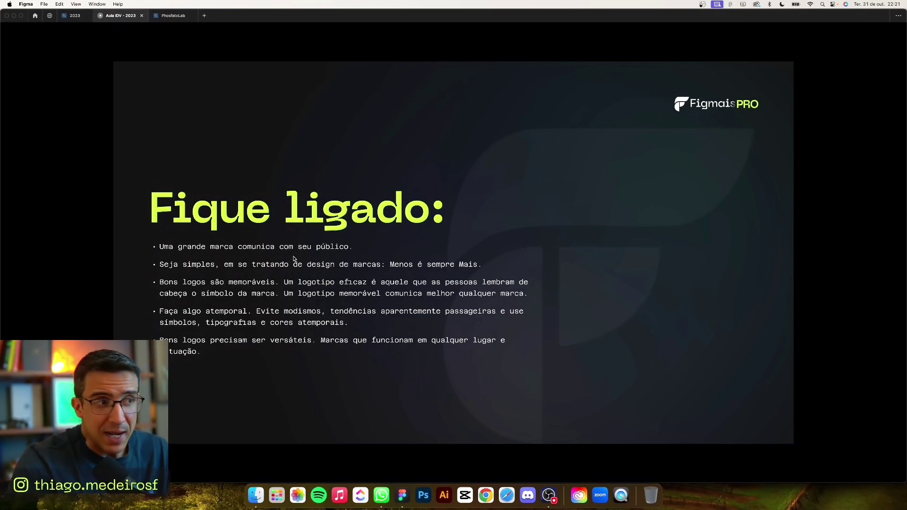
# - Advance to the PhosfatoLab brand mockup frame and scroll all the way down to its footer
pyautogui.press('Right')
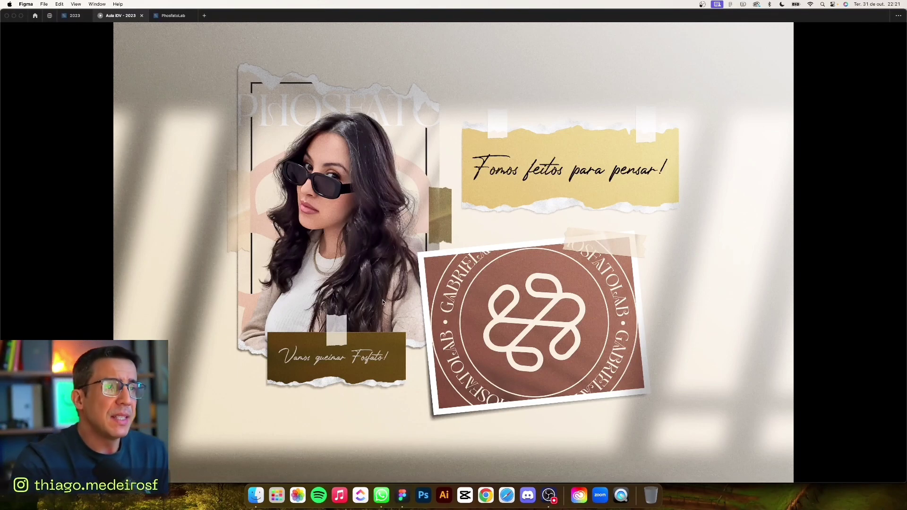
pyautogui.scroll(-3, 579, 290)
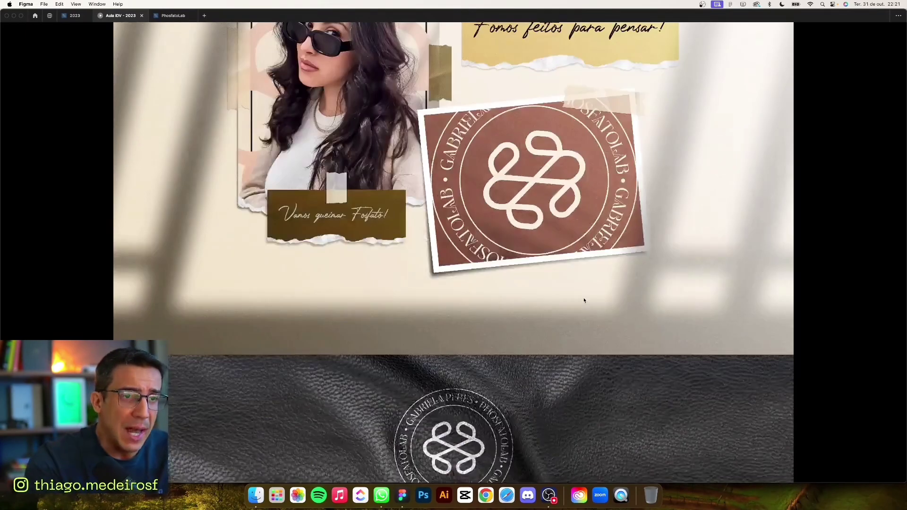
pyautogui.scroll(-3, 582, 295)
pyautogui.scroll(-3, 584, 307)
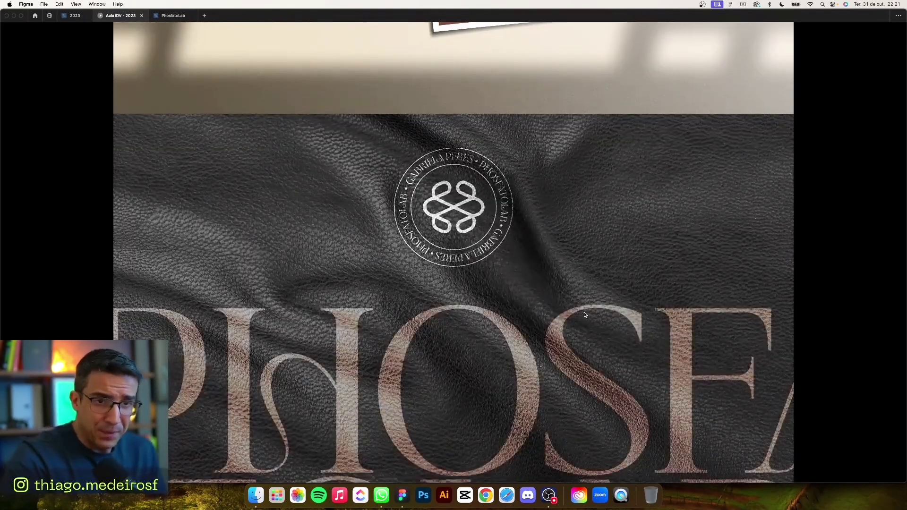
pyautogui.scroll(-2, 584, 314)
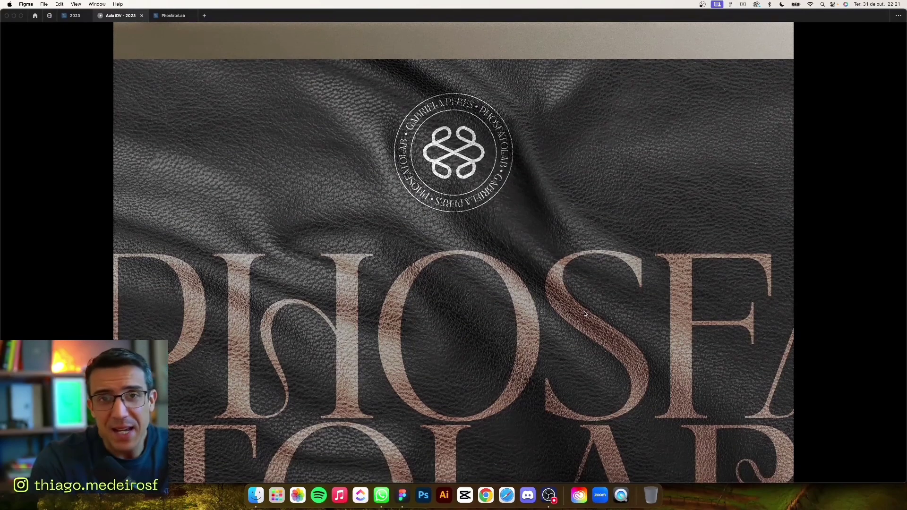
pyautogui.scroll(-1, 584, 314)
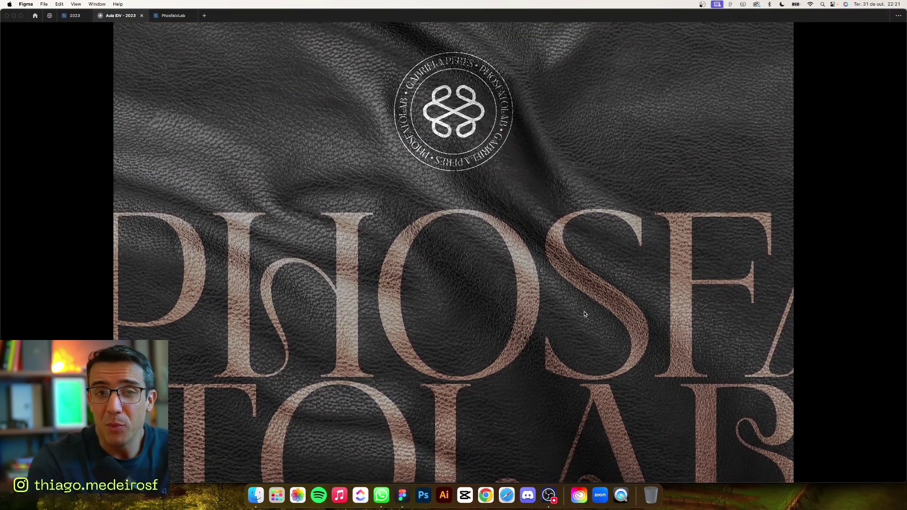
pyautogui.scroll(-1, 584, 314)
pyautogui.scroll(-1, 584, 314)
pyautogui.scroll(-1, 584, 314)
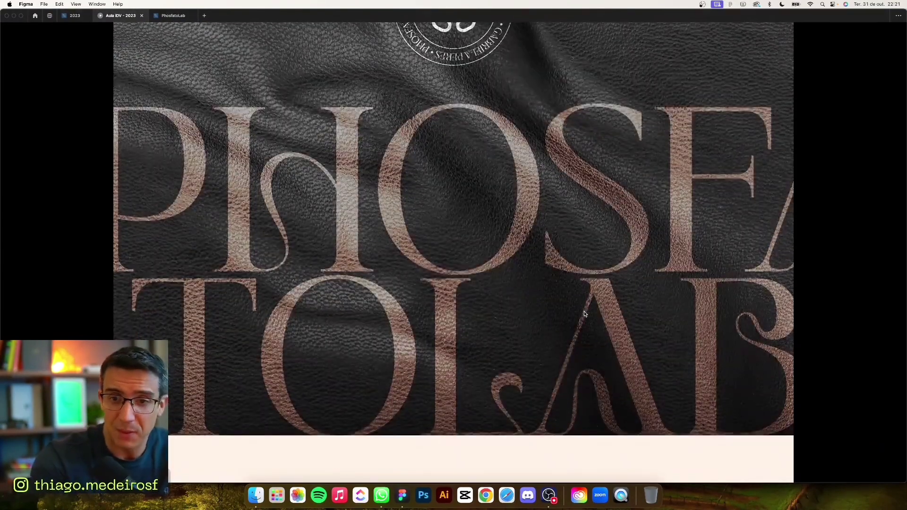
pyautogui.scroll(-2, 584, 314)
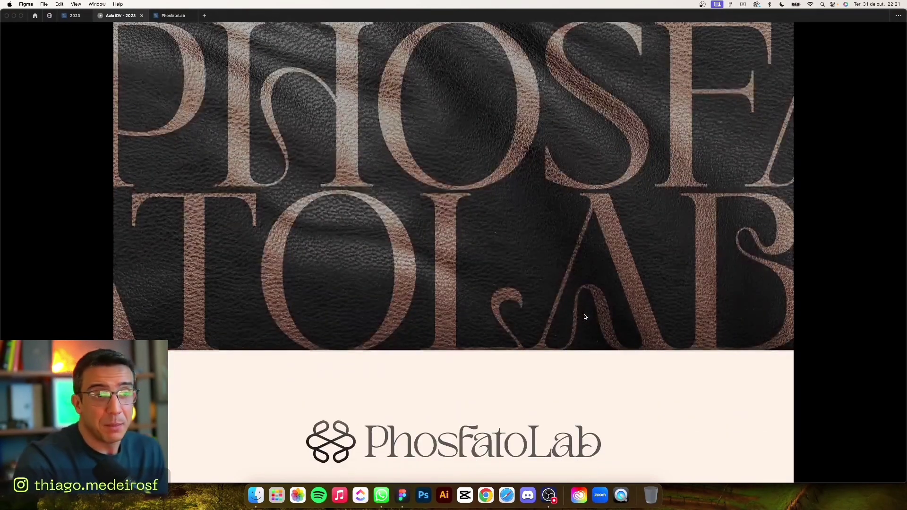
pyautogui.scroll(-1, 584, 317)
pyautogui.scroll(-1, 584, 317)
pyautogui.scroll(-1, 584, 317)
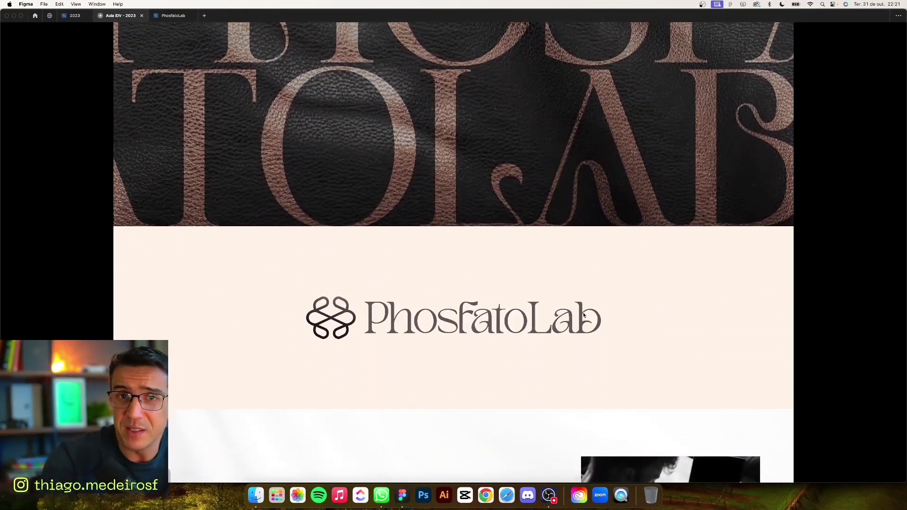
pyautogui.scroll(-1, 584, 316)
pyautogui.scroll(-1, 584, 314)
pyautogui.scroll(-1, 582, 314)
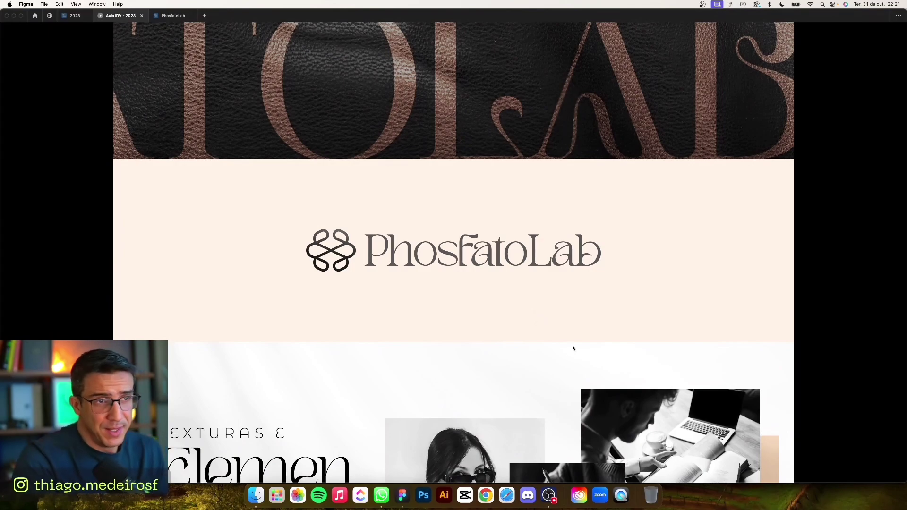
pyautogui.scroll(-1, 581, 295)
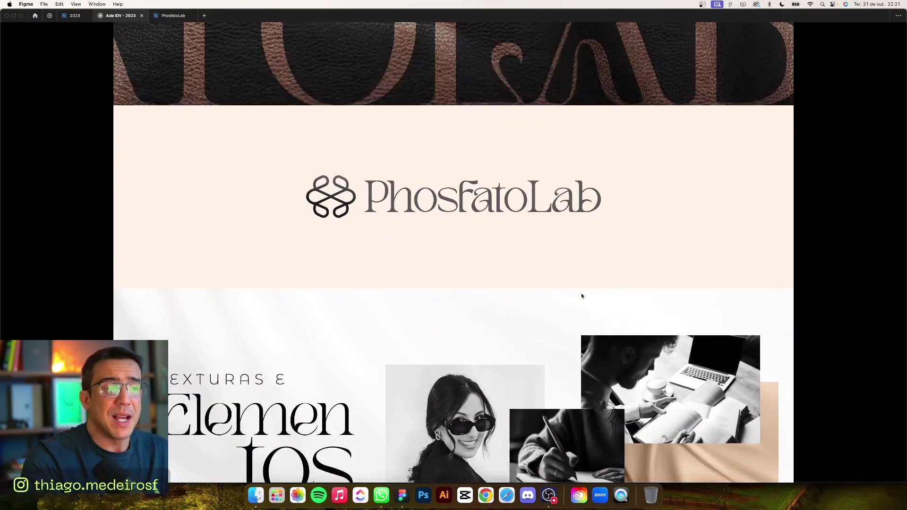
pyautogui.scroll(-1, 582, 296)
pyautogui.scroll(-1, 582, 296)
pyautogui.scroll(-1, 582, 295)
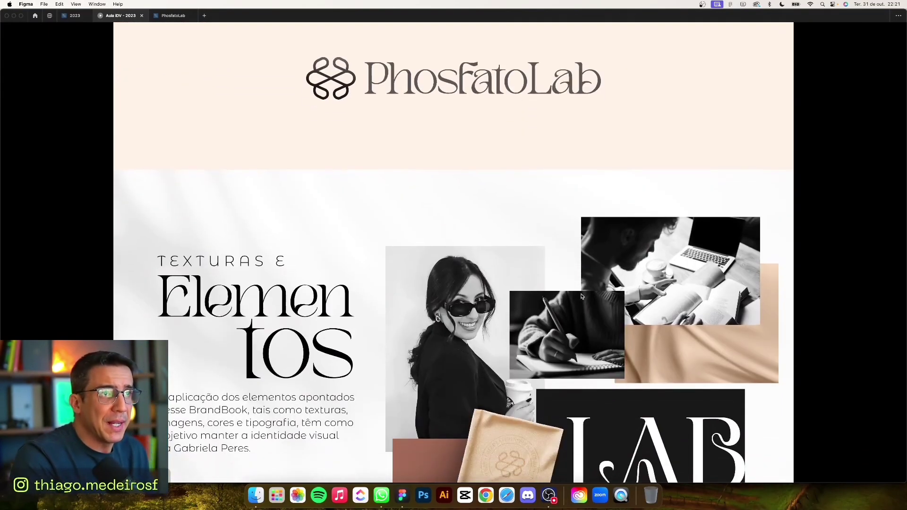
pyautogui.scroll(-1, 581, 296)
pyautogui.scroll(-2, 581, 297)
pyautogui.scroll(-2, 582, 295)
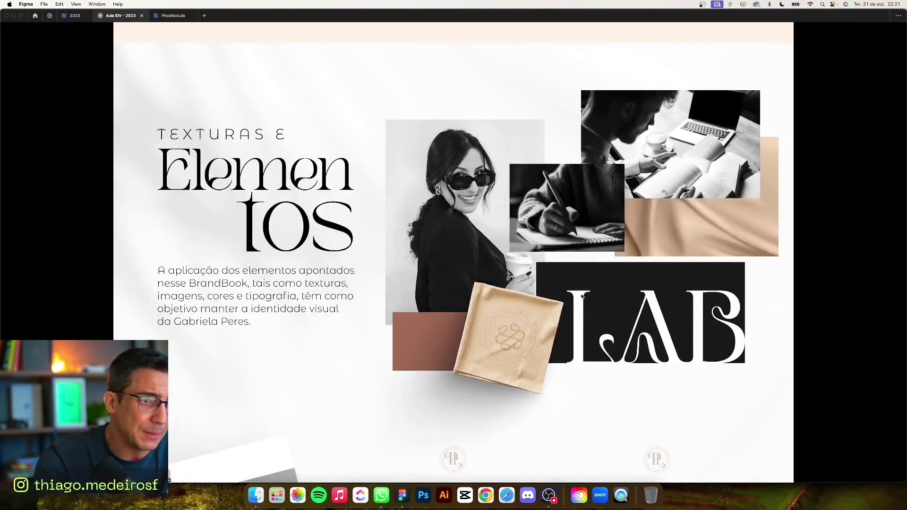
pyautogui.scroll(-1, 582, 296)
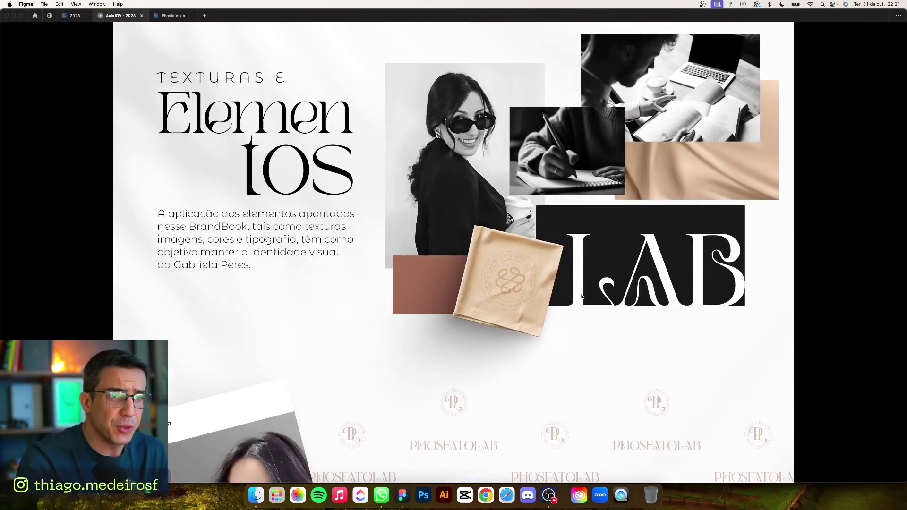
pyautogui.scroll(-1, 582, 296)
pyautogui.scroll(-1, 582, 296)
pyautogui.scroll(-1, 582, 296)
pyautogui.scroll(-2, 581, 296)
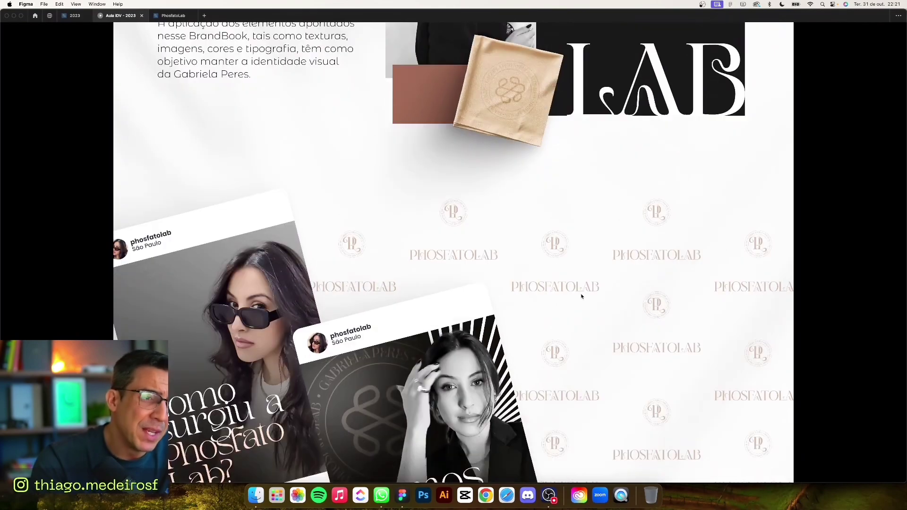
pyautogui.scroll(-1, 577, 350)
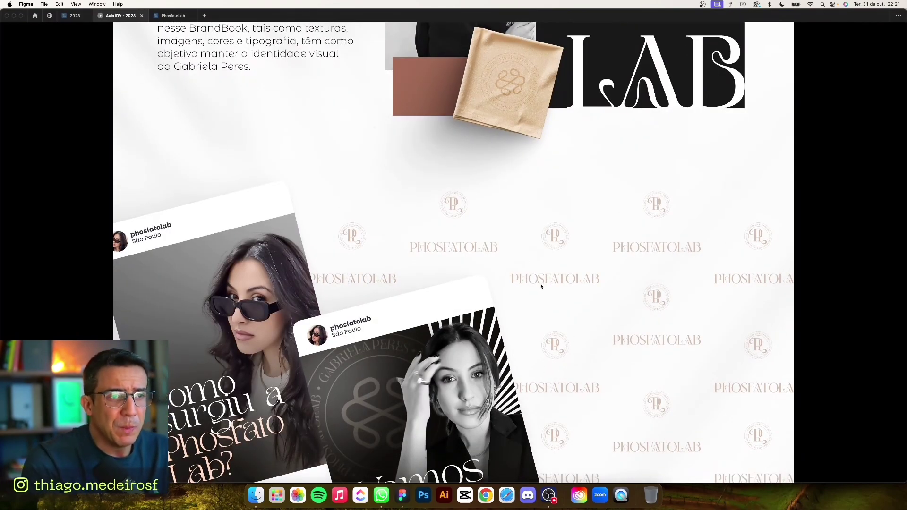
pyautogui.scroll(-3, 550, 285)
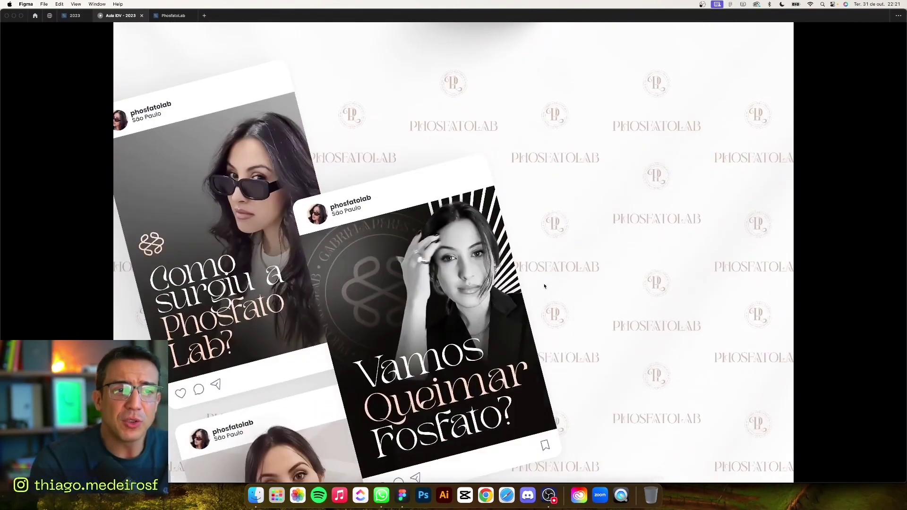
pyautogui.scroll(-2, 544, 290)
pyautogui.scroll(-1, 543, 291)
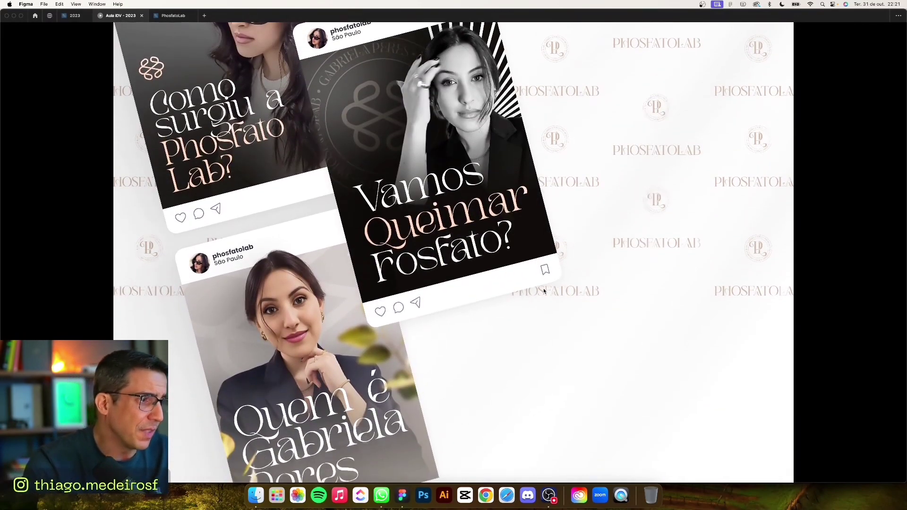
pyautogui.scroll(-4, 543, 291)
pyautogui.scroll(-3, 544, 291)
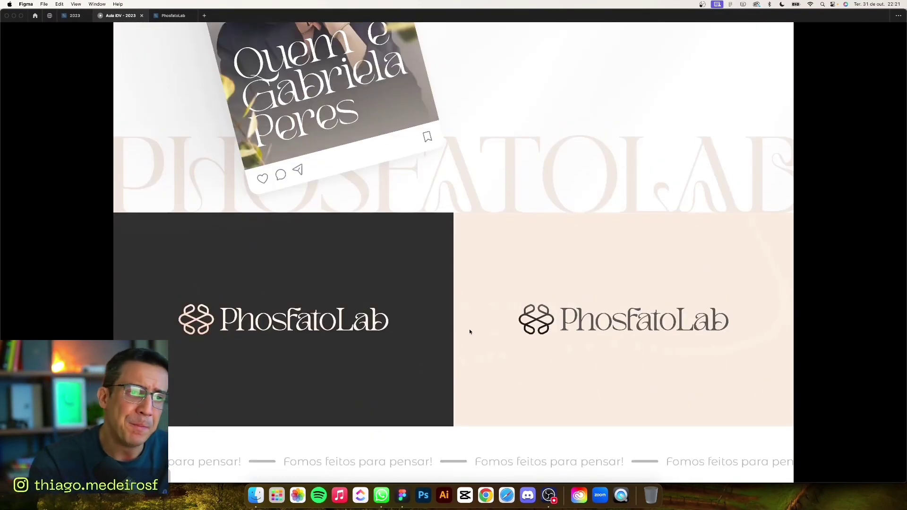
pyautogui.scroll(-2, 491, 341)
pyautogui.scroll(-8, 638, 243)
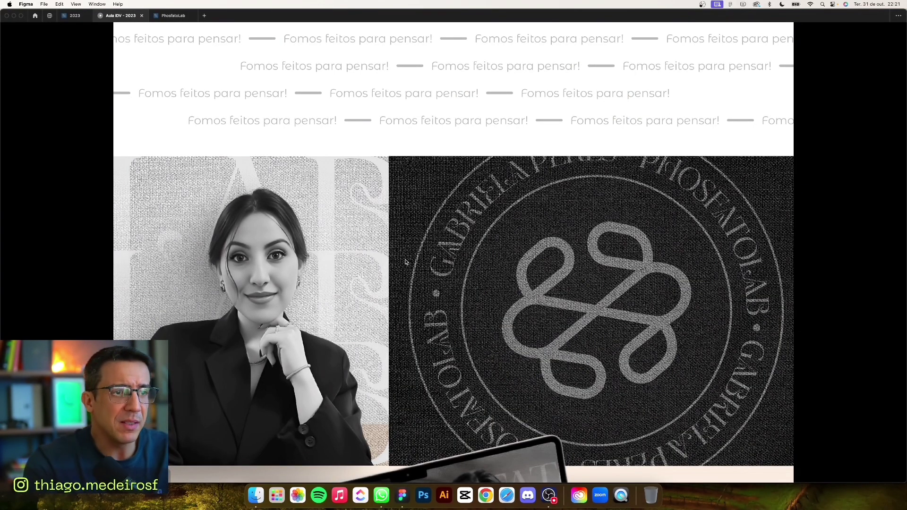
pyautogui.scroll(-1, 456, 324)
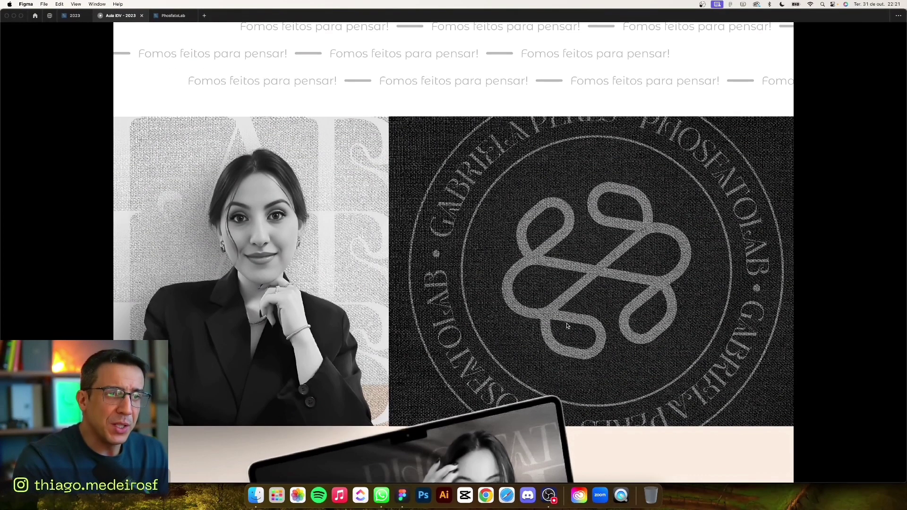
pyautogui.scroll(-1, 529, 276)
pyautogui.scroll(-1, 515, 275)
pyautogui.scroll(-5, 495, 274)
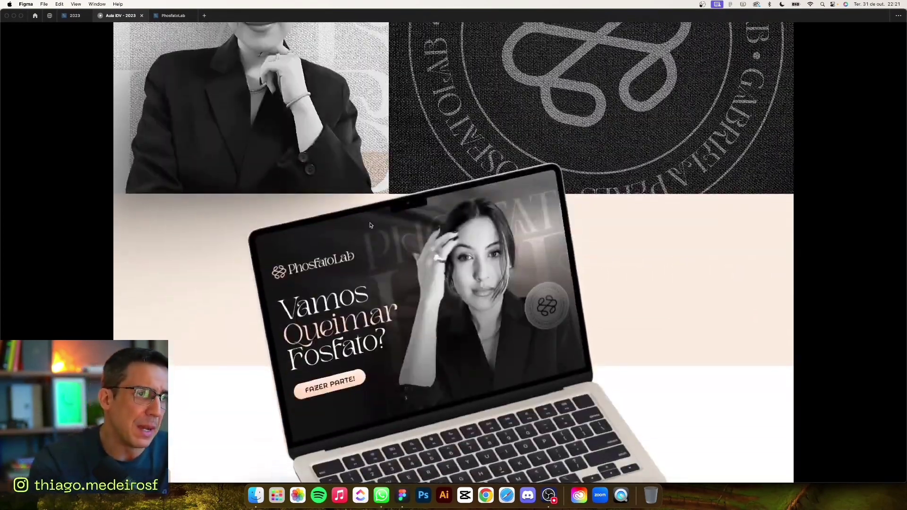
pyautogui.scroll(-2, 363, 355)
pyautogui.scroll(-2, 369, 321)
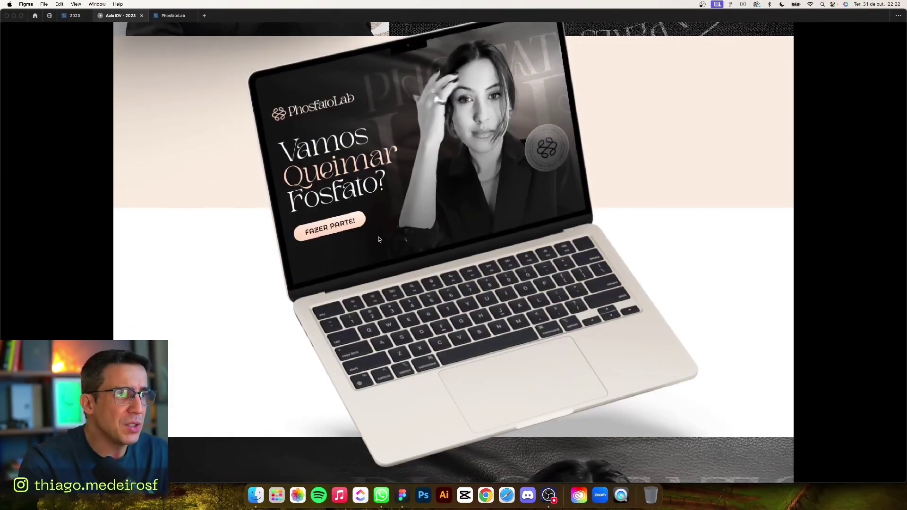
pyautogui.scroll(-5, 378, 240)
pyautogui.scroll(-2, 378, 240)
pyautogui.scroll(-1, 333, 261)
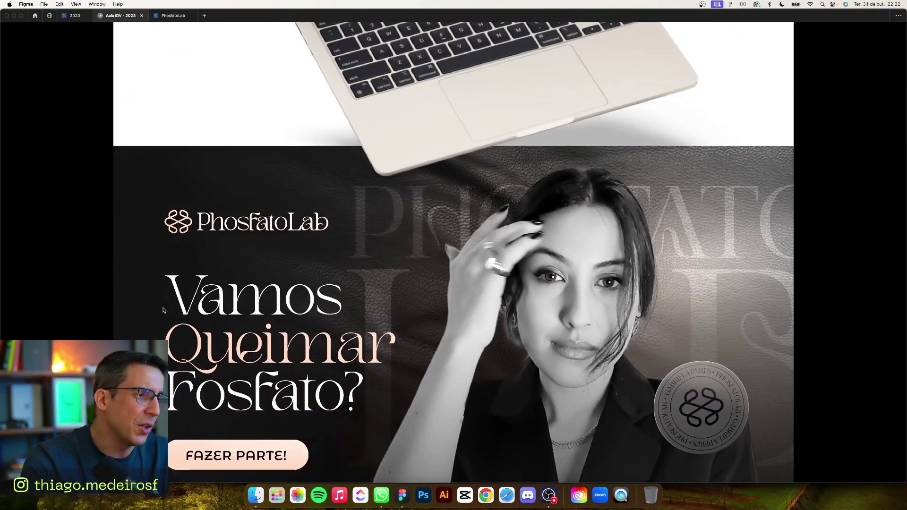
pyautogui.scroll(-1, 331, 305)
pyautogui.scroll(-2, 562, 296)
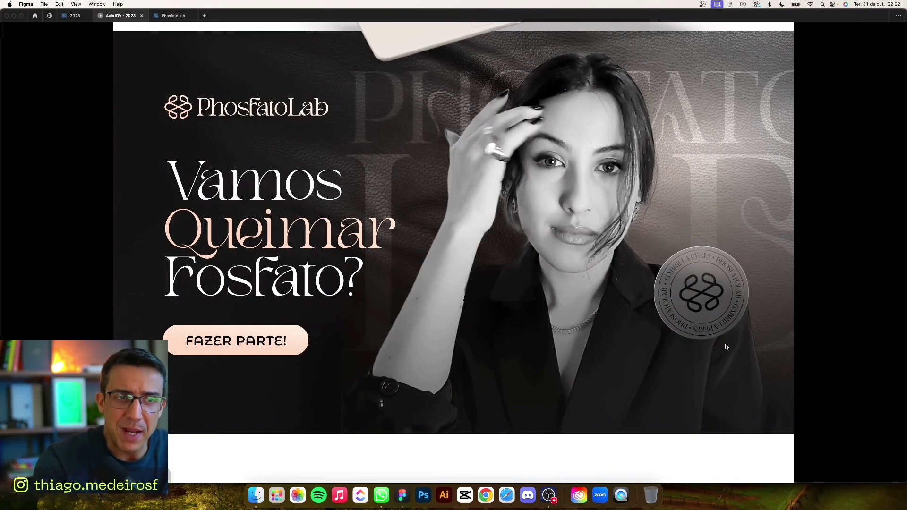
pyautogui.scroll(-5, 693, 324)
pyautogui.scroll(-1, 303, 345)
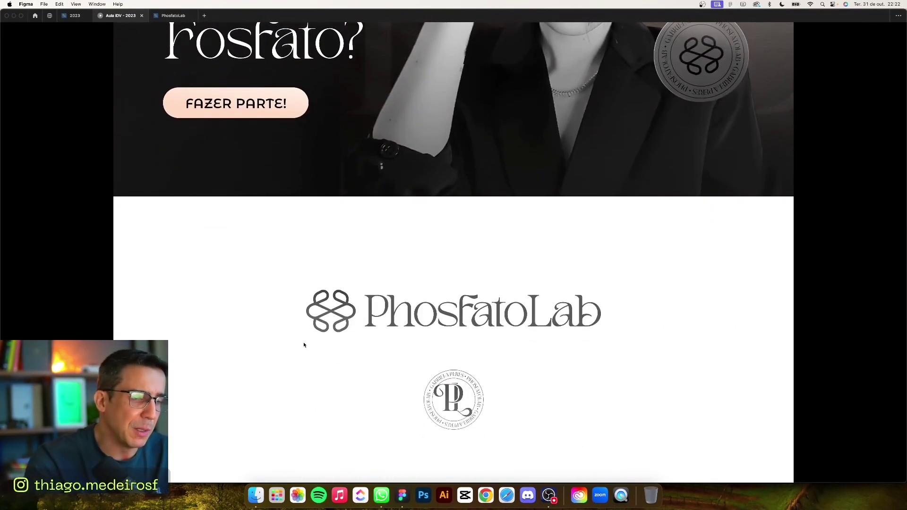
pyautogui.scroll(-2, 435, 344)
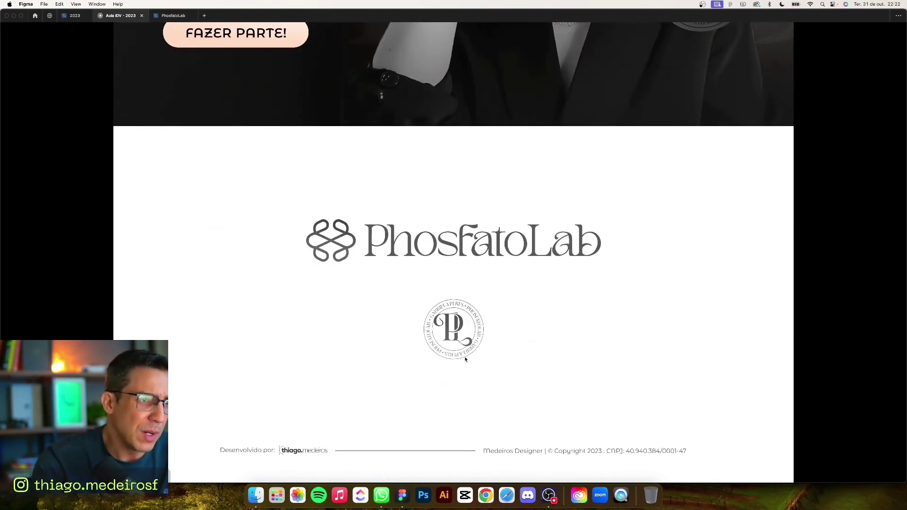
pyautogui.scroll(-1, 435, 375)
# - Page through the digiflow brand book to its copyright footer, then advance to the Cubo Três frame
pyautogui.press('Right')
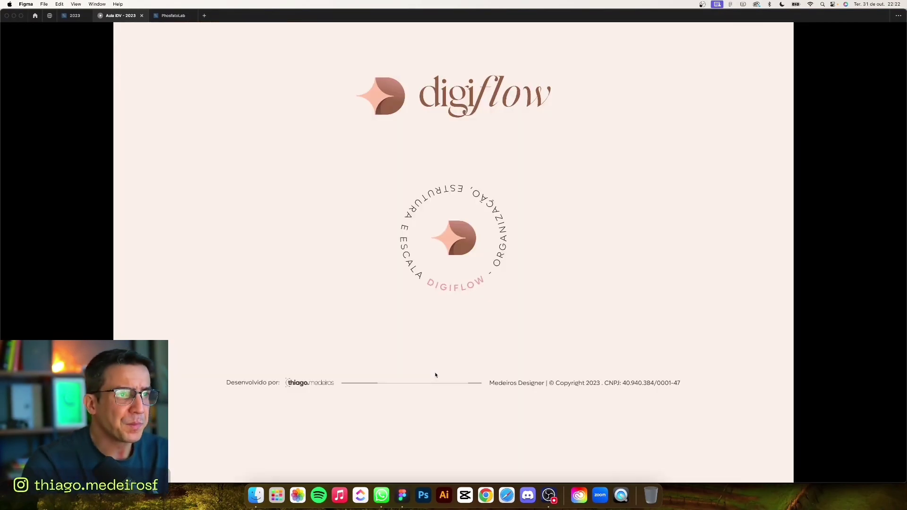
pyautogui.scroll(10, 435, 368)
pyautogui.scroll(10, 436, 322)
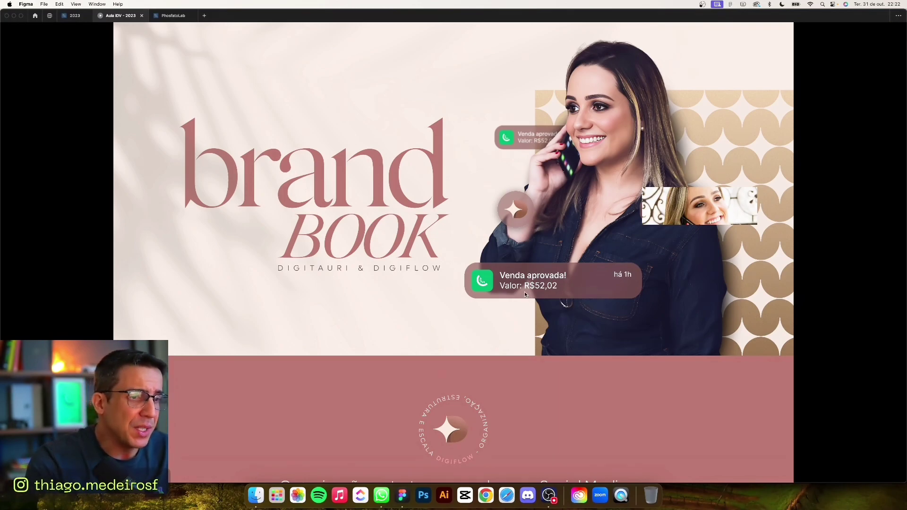
pyautogui.scroll(-5, 524, 294)
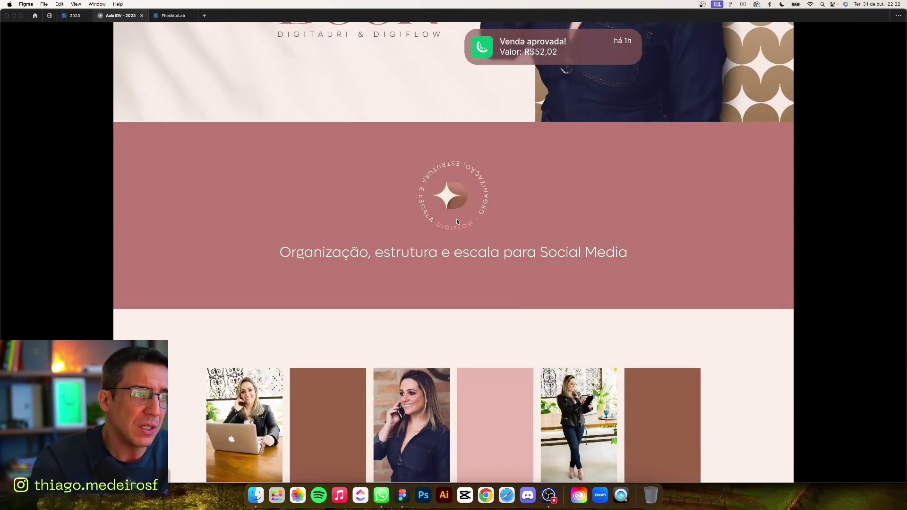
pyautogui.scroll(-3, 458, 225)
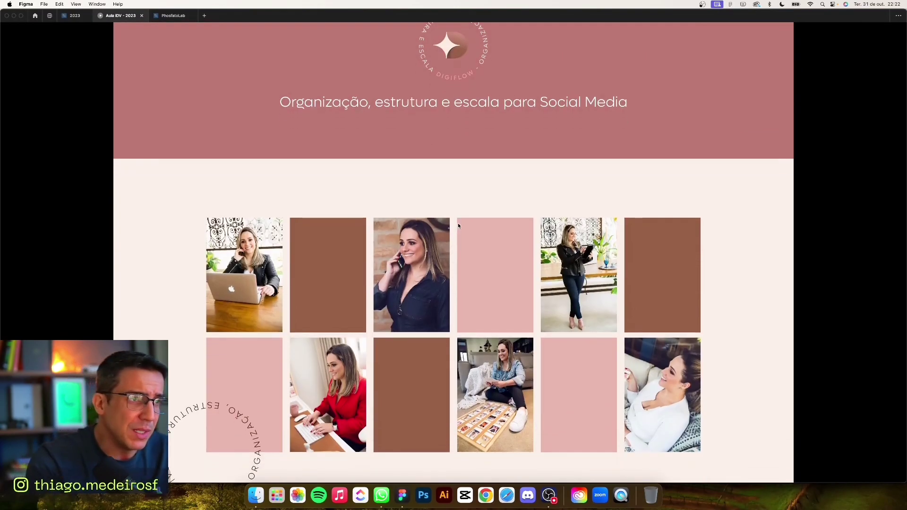
pyautogui.scroll(-1, 458, 226)
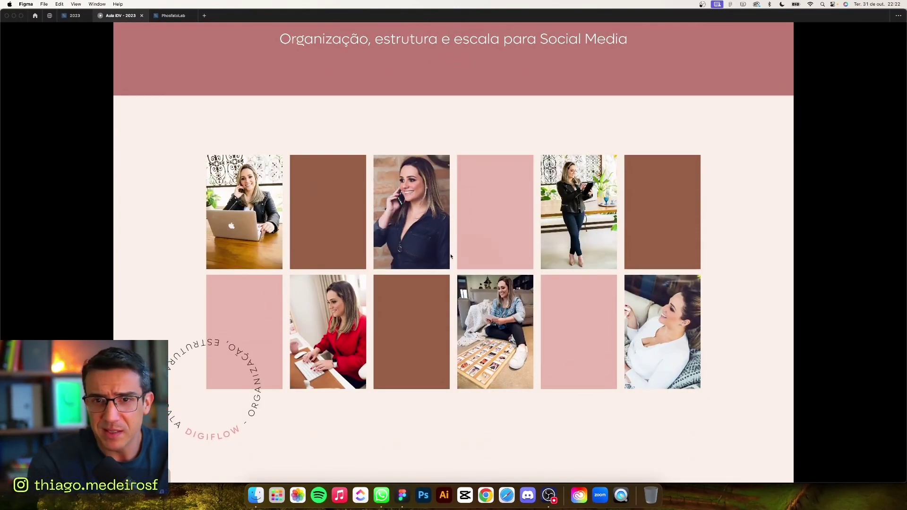
pyautogui.scroll(-3, 450, 256)
pyautogui.scroll(-2, 454, 279)
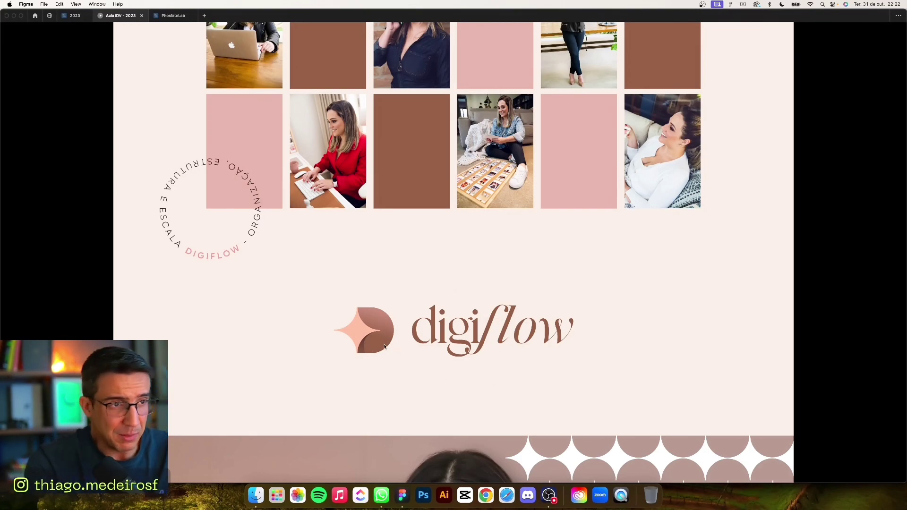
pyautogui.scroll(-1, 385, 346)
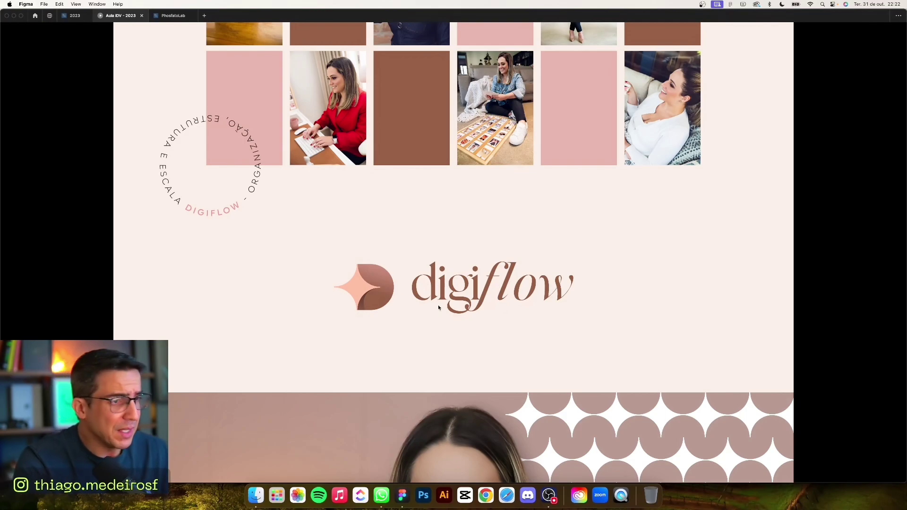
pyautogui.scroll(-3, 441, 336)
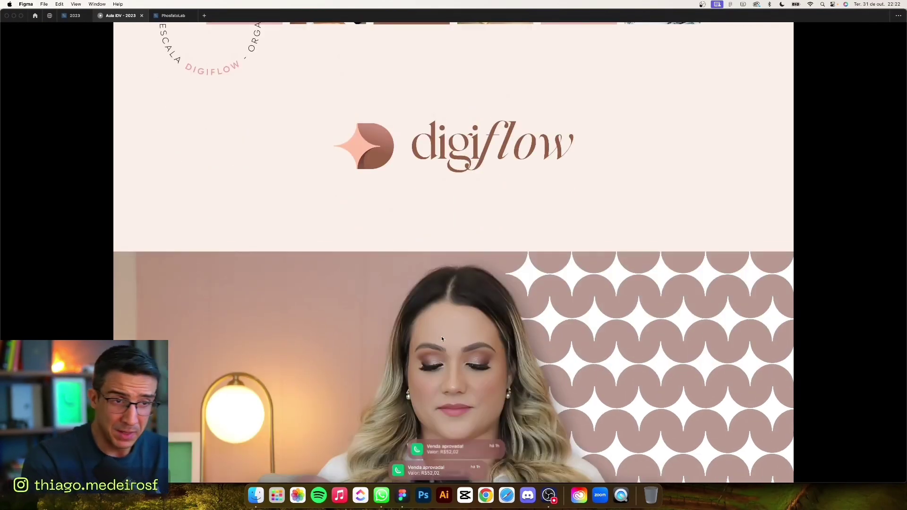
pyautogui.scroll(-1, 645, 362)
pyautogui.scroll(-1, 643, 364)
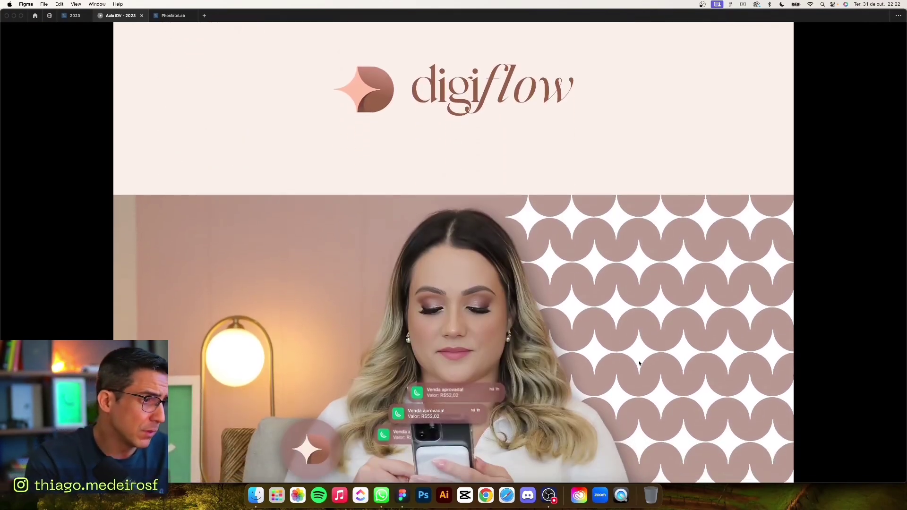
pyautogui.scroll(-2, 640, 363)
pyautogui.scroll(-8, 609, 362)
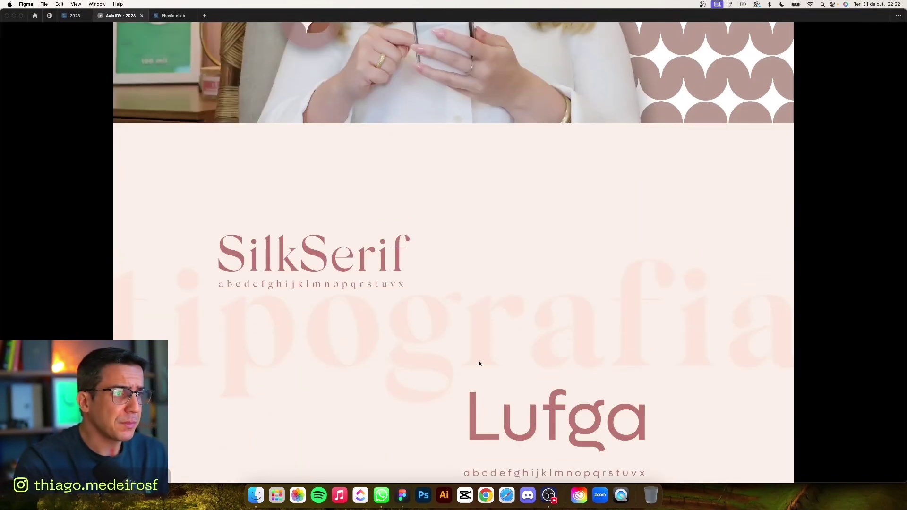
pyautogui.scroll(-1, 277, 298)
pyautogui.scroll(-3, 283, 306)
pyautogui.scroll(-1, 288, 318)
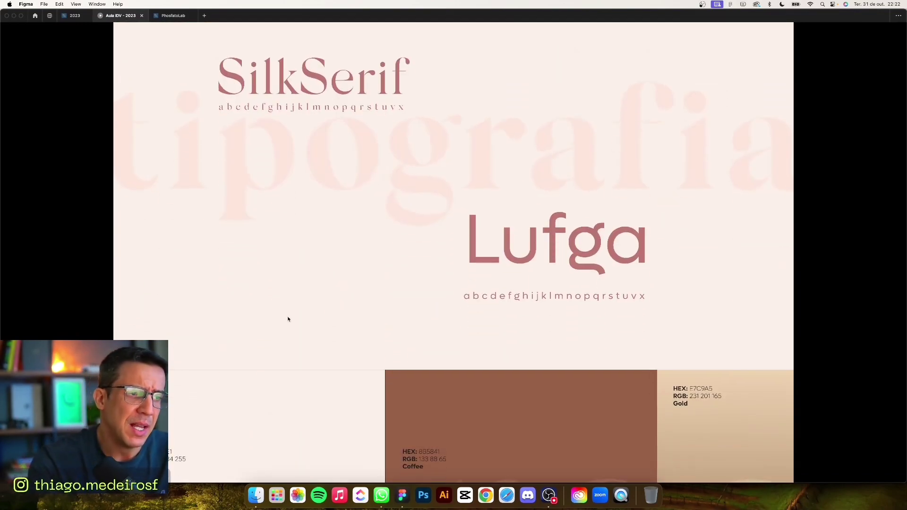
pyautogui.scroll(-4, 288, 322)
pyautogui.scroll(-6, 287, 321)
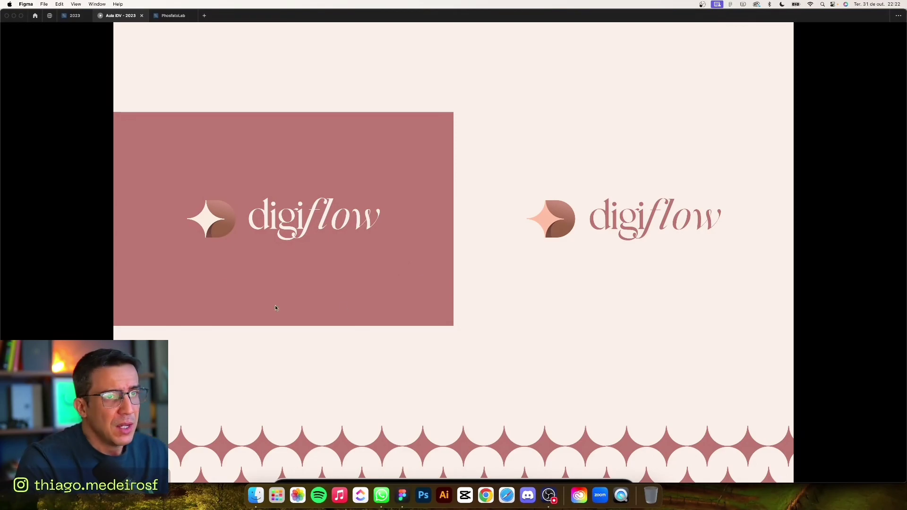
pyautogui.scroll(-3, 468, 306)
pyautogui.scroll(-4, 469, 306)
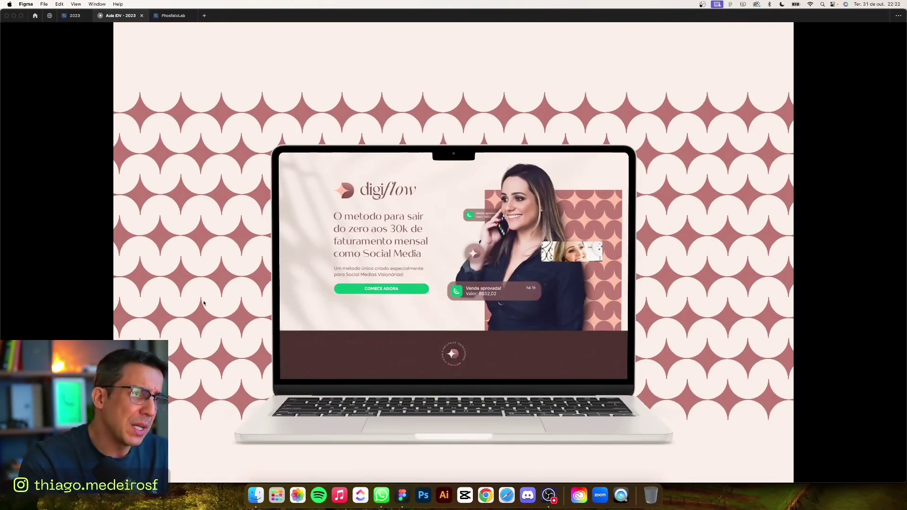
pyautogui.scroll(-7, 453, 350)
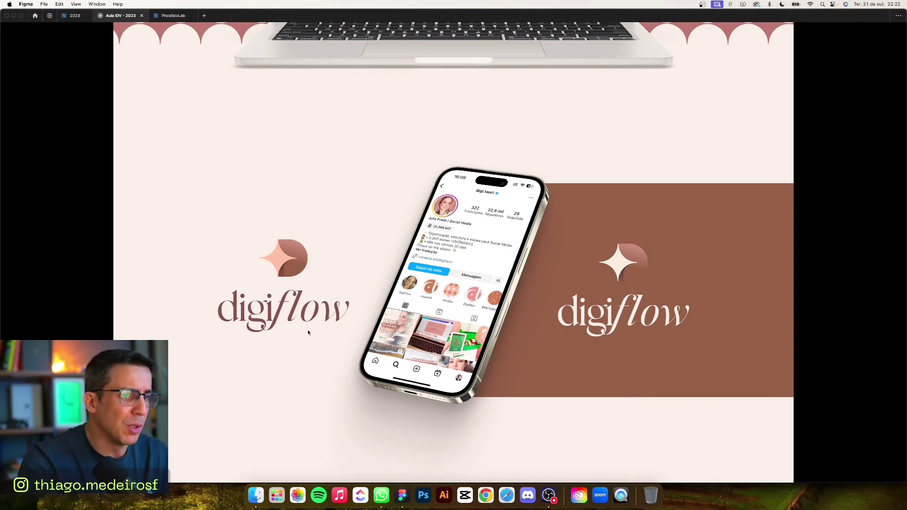
pyautogui.scroll(-5, 358, 303)
pyautogui.scroll(-3, 365, 303)
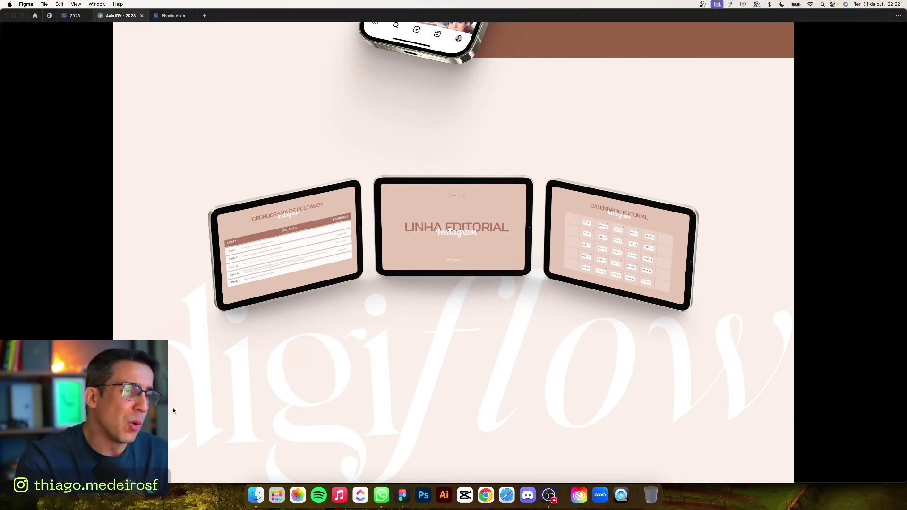
pyautogui.scroll(-1, 307, 340)
pyautogui.scroll(-1, 340, 338)
pyautogui.scroll(-5, 312, 349)
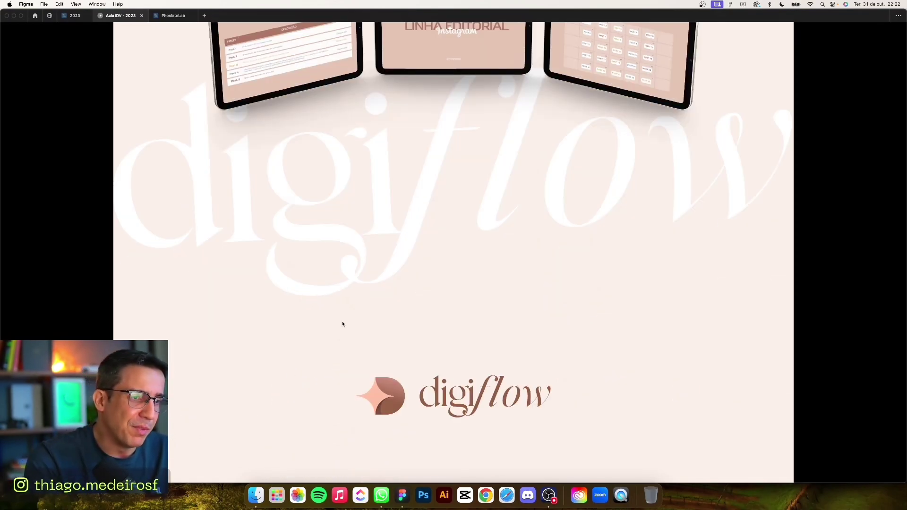
pyautogui.scroll(-5, 406, 236)
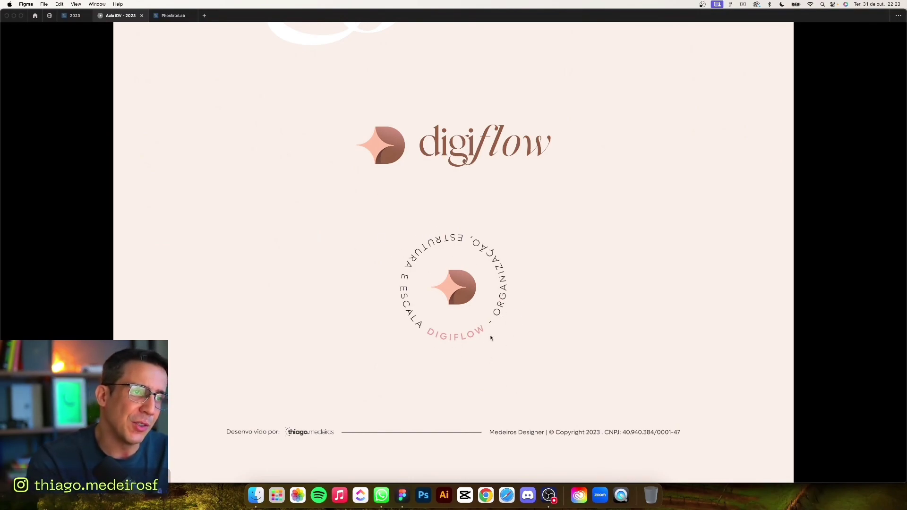
pyautogui.scroll(-1, 464, 347)
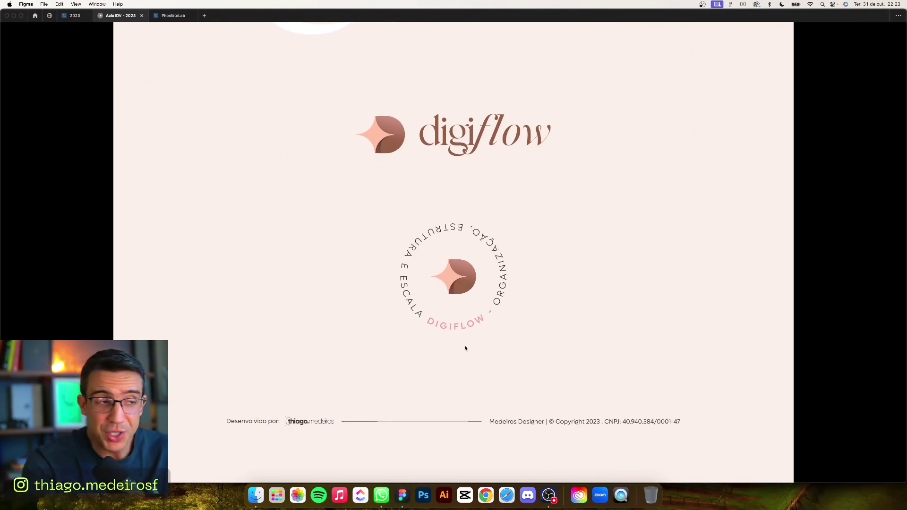
pyautogui.scroll(-2, 464, 348)
pyautogui.press('Right')
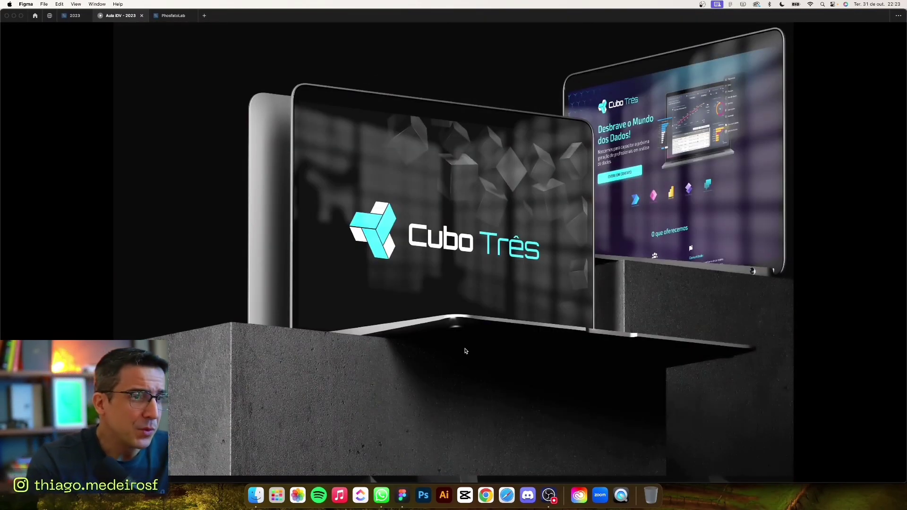
# - Scroll the Cubo Três page past Exo2 typography, colour palette, banner and laptops to three social-post designs
pyautogui.scroll(-1, 465, 350)
pyautogui.scroll(-2, 466, 351)
pyautogui.scroll(-5, 466, 350)
pyautogui.scroll(-3, 465, 350)
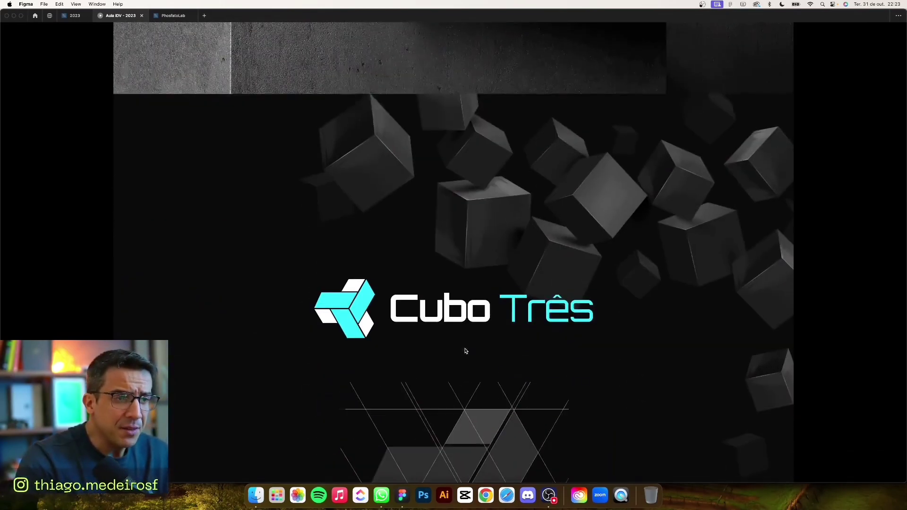
pyautogui.scroll(-2, 465, 351)
pyautogui.scroll(-2, 465, 350)
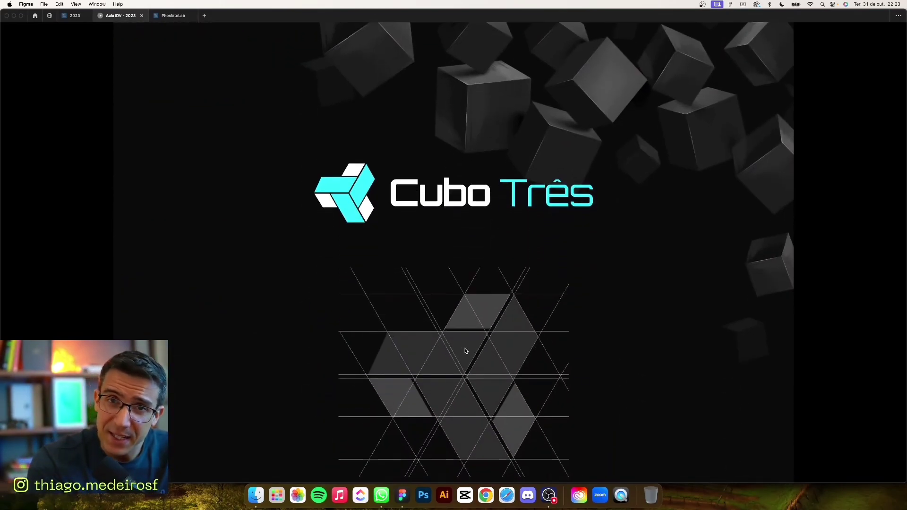
pyautogui.scroll(-1, 465, 350)
pyautogui.scroll(-1, 466, 351)
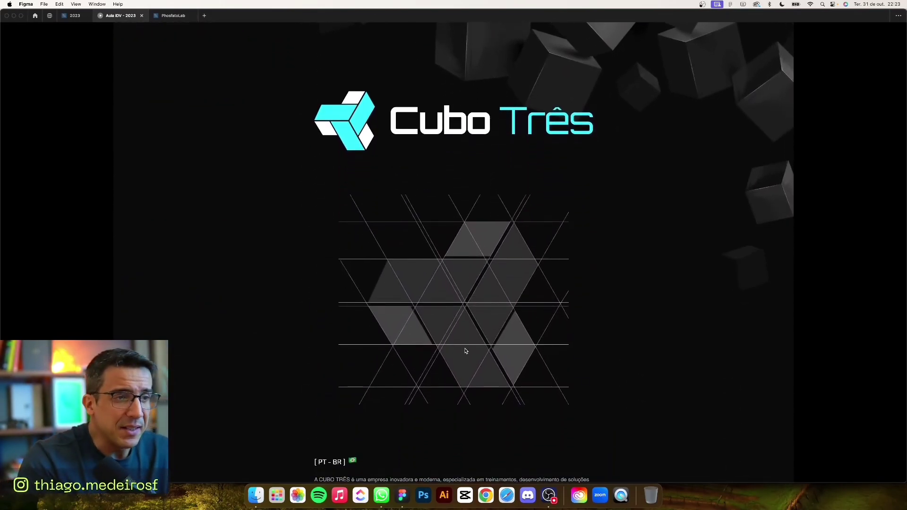
pyautogui.scroll(-1, 465, 350)
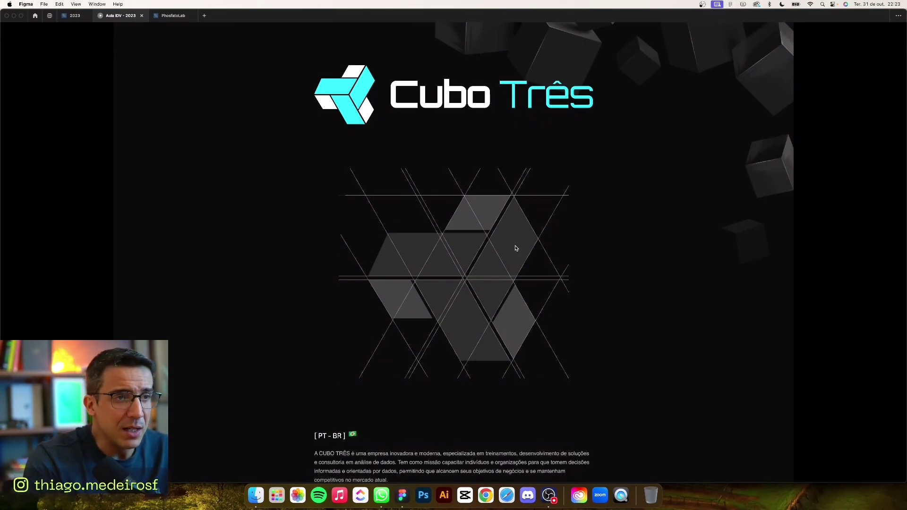
pyautogui.scroll(-1, 515, 248)
pyautogui.scroll(-3, 501, 273)
pyautogui.scroll(-3, 472, 293)
pyautogui.scroll(-5, 447, 314)
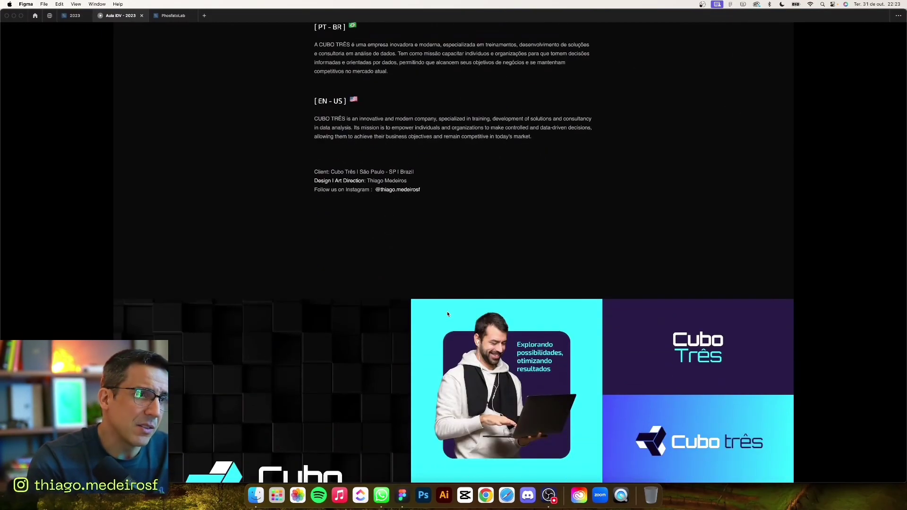
pyautogui.scroll(-1, 397, 250)
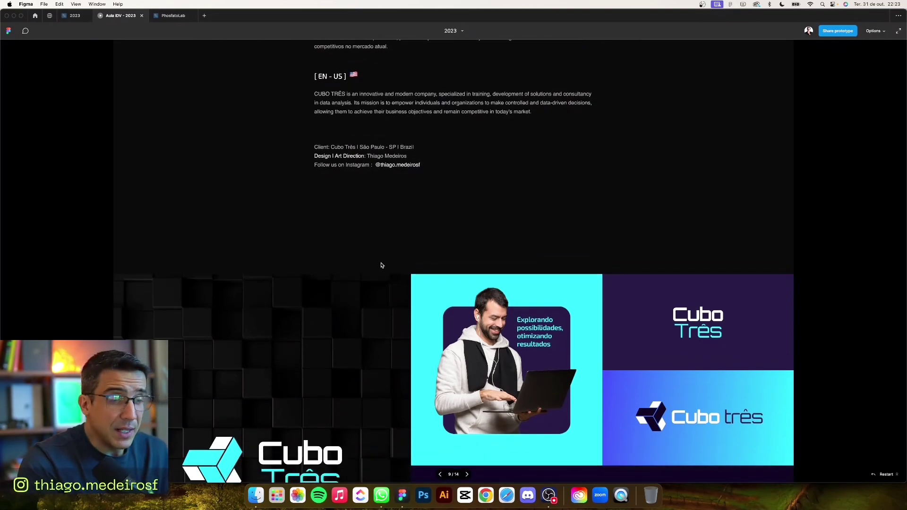
pyautogui.scroll(-1, 378, 293)
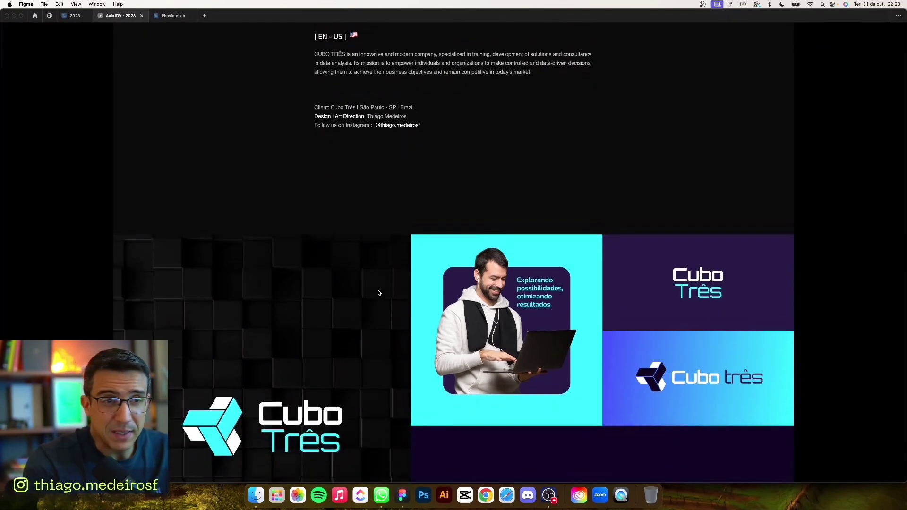
pyautogui.scroll(-3, 378, 293)
pyautogui.scroll(-1, 340, 303)
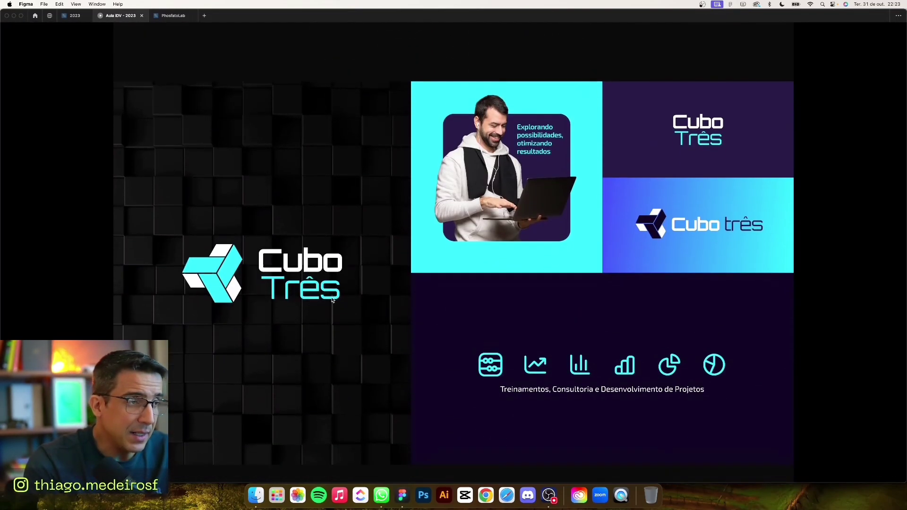
pyautogui.scroll(-2, 425, 349)
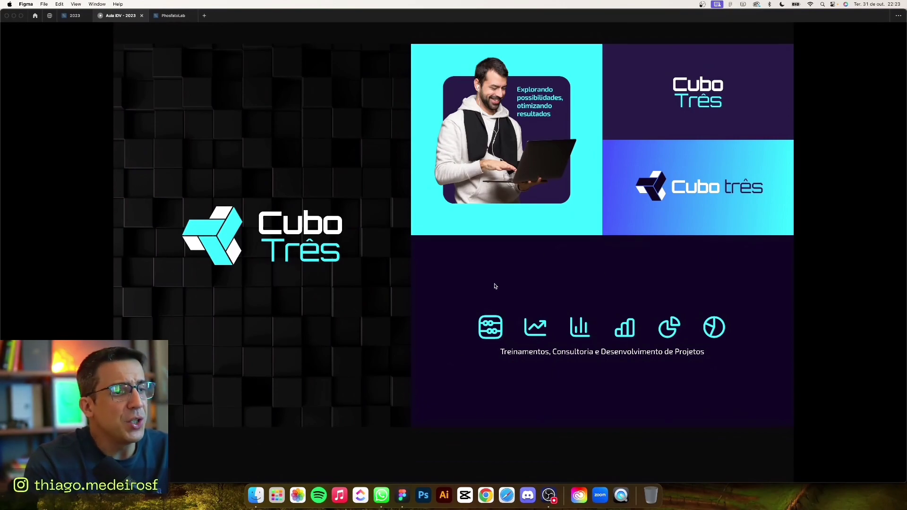
pyautogui.scroll(-5, 495, 286)
pyautogui.scroll(-1, 472, 292)
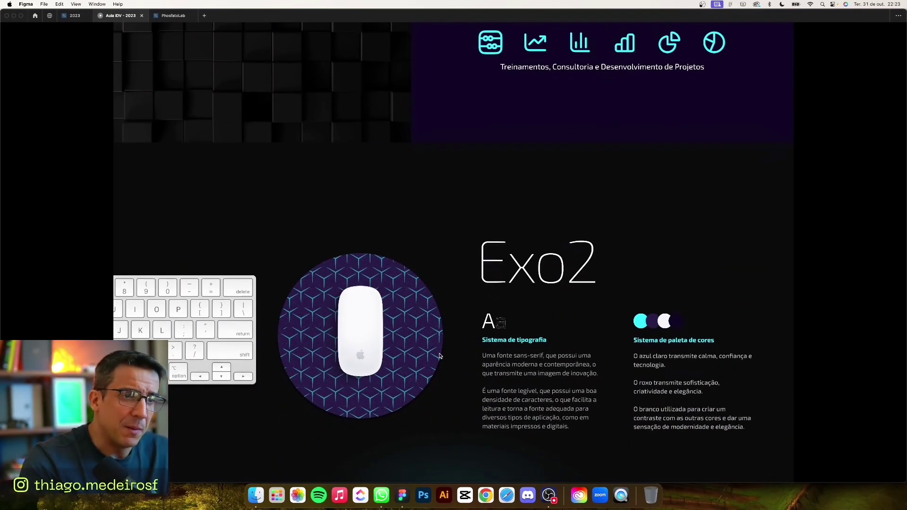
pyautogui.scroll(-3, 440, 356)
pyautogui.scroll(-2, 685, 255)
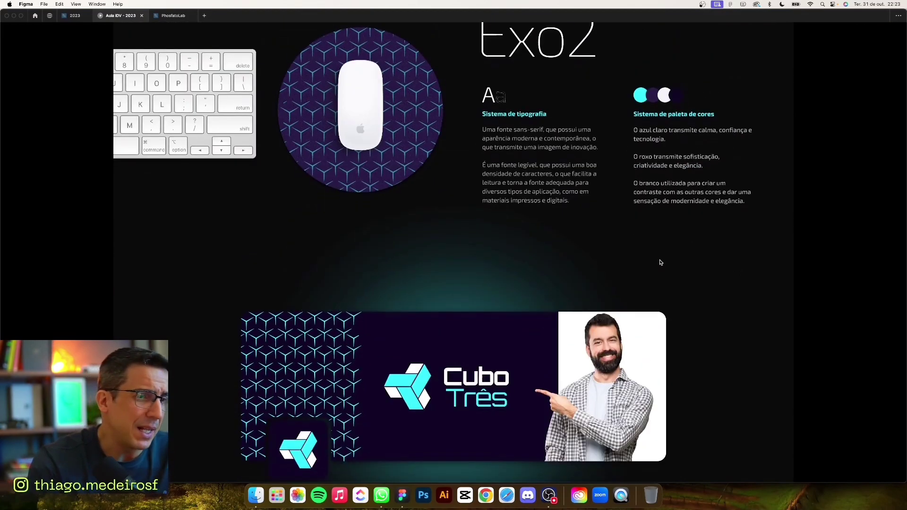
pyautogui.scroll(-8, 590, 274)
pyautogui.scroll(8, 392, 177)
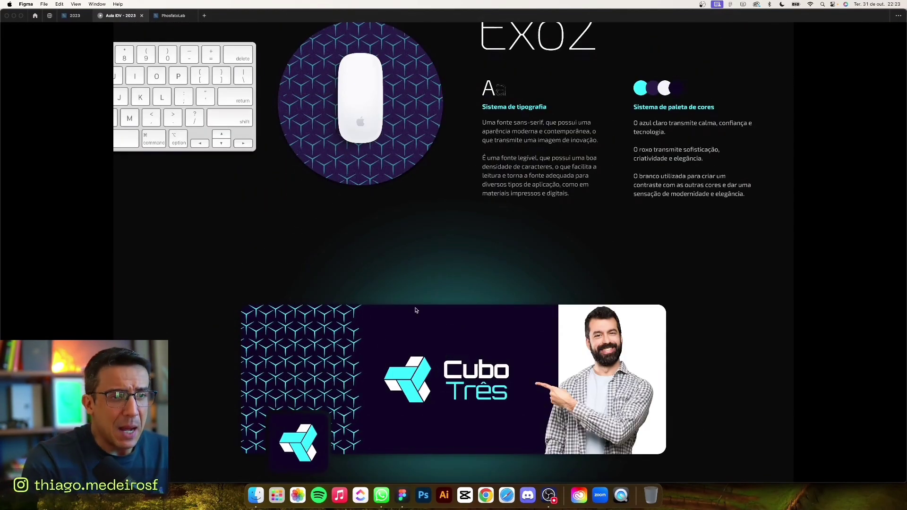
pyautogui.scroll(-5, 399, 353)
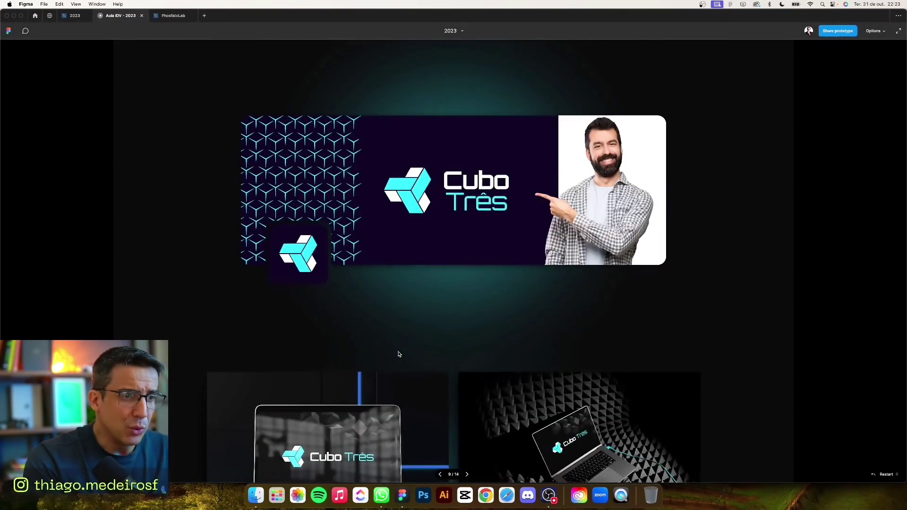
pyautogui.scroll(-4, 425, 358)
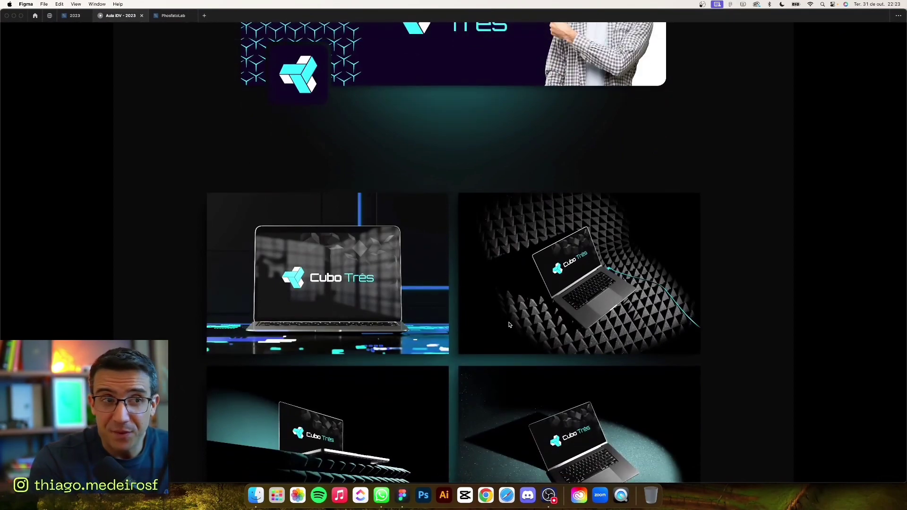
pyautogui.scroll(-1, 509, 324)
pyautogui.scroll(-3, 503, 323)
pyautogui.scroll(-1, 495, 321)
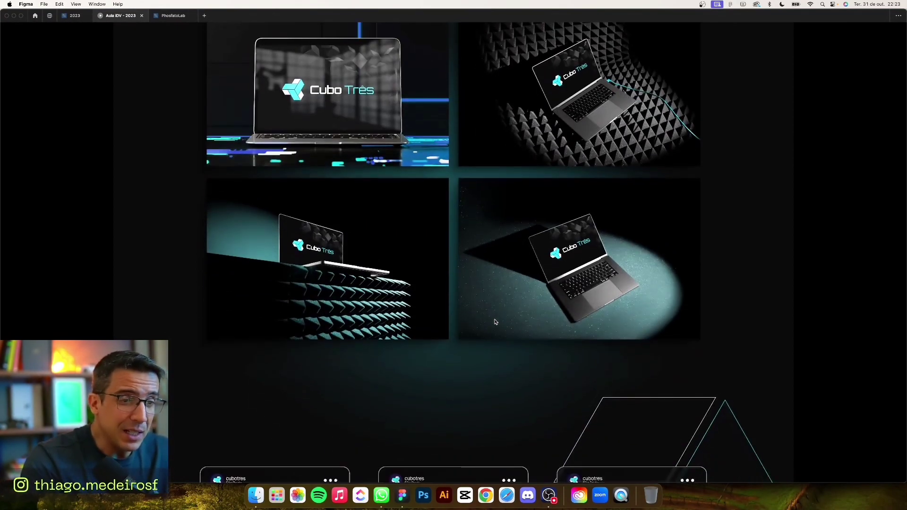
pyautogui.scroll(-3, 495, 321)
pyautogui.scroll(-2, 449, 314)
pyautogui.scroll(-3, 392, 305)
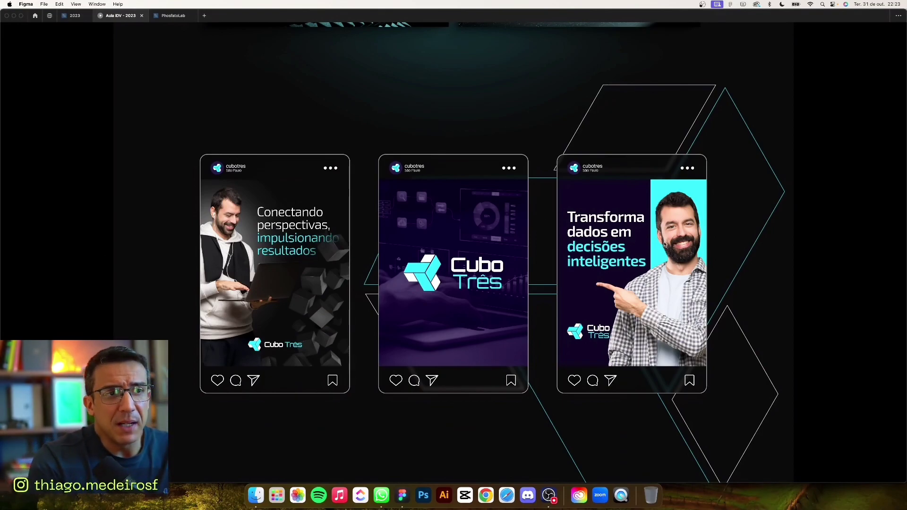
# - Scroll past the mockup grid, business cards and phone profile to the footer, then advance to the HJ23 poster
pyautogui.scroll(-1, 449, 243)
pyautogui.scroll(-6, 402, 243)
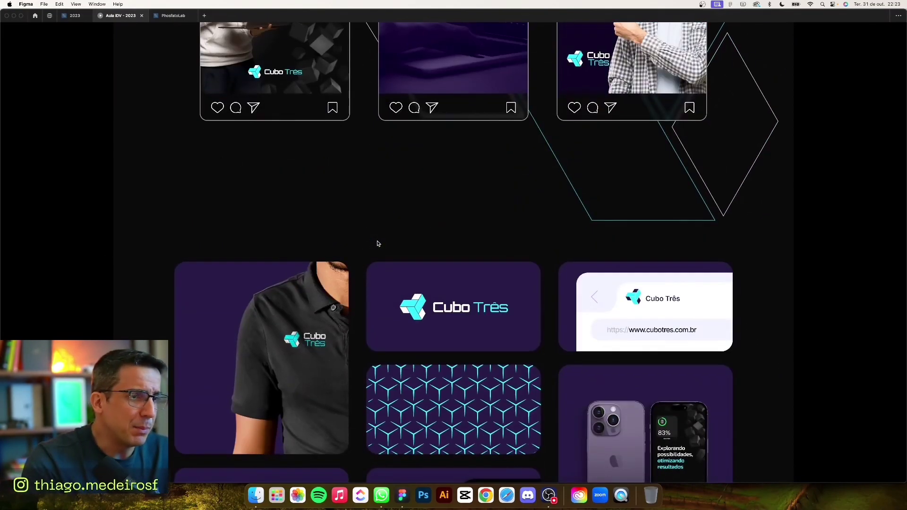
pyautogui.scroll(-1, 377, 243)
pyautogui.scroll(-1, 373, 283)
pyautogui.scroll(-2, 371, 306)
pyautogui.scroll(-1, 406, 264)
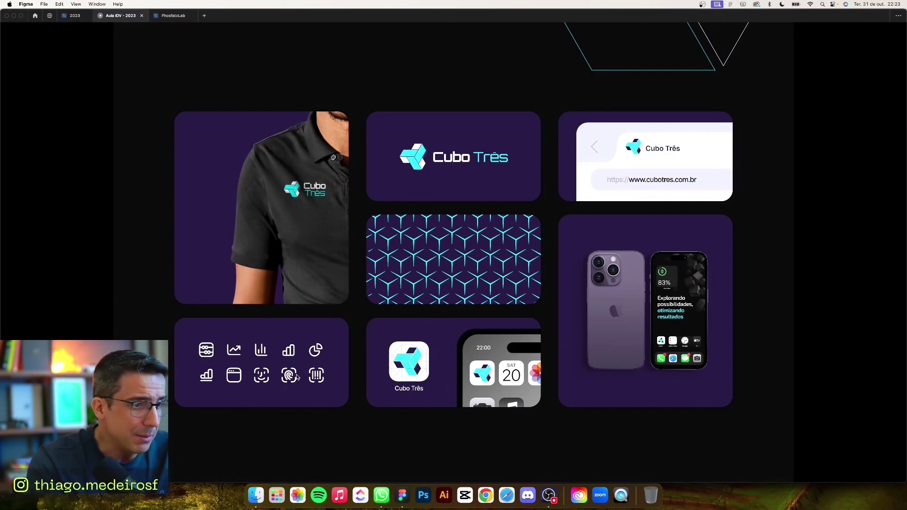
pyautogui.scroll(-1, 438, 330)
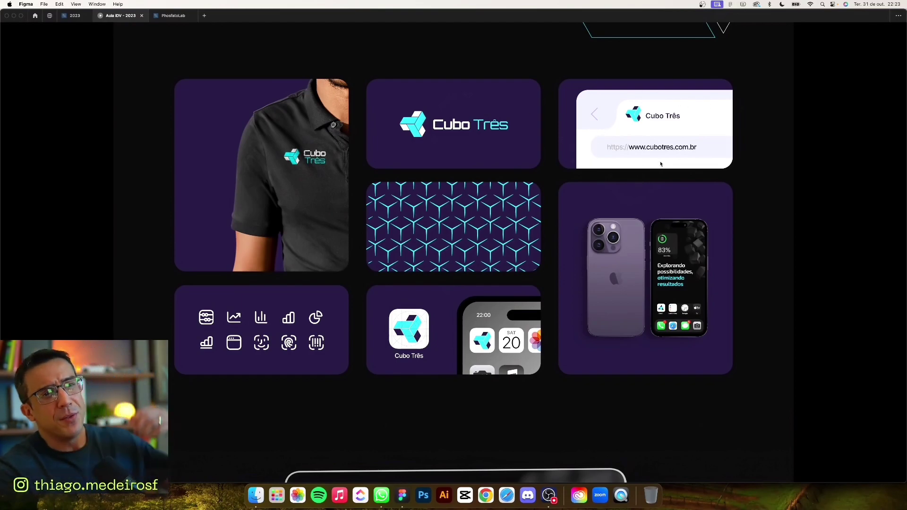
pyautogui.scroll(-1, 661, 179)
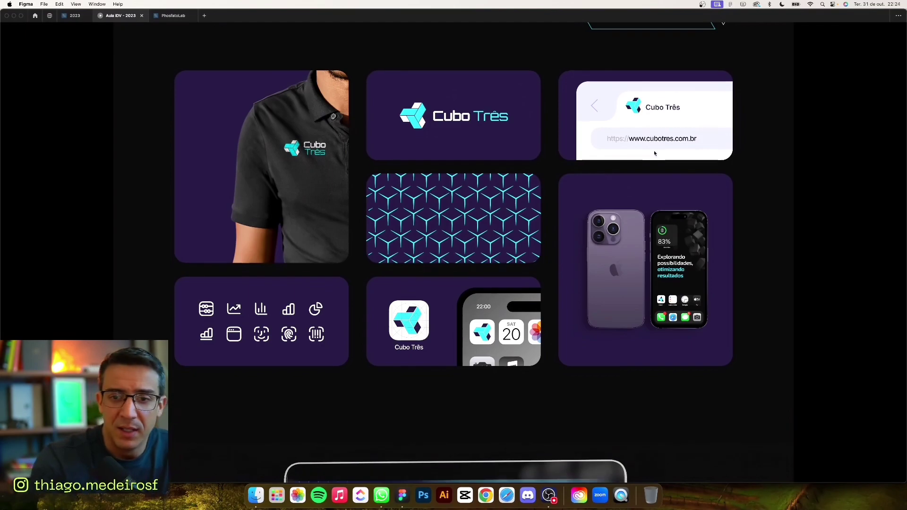
pyautogui.scroll(-10, 633, 175)
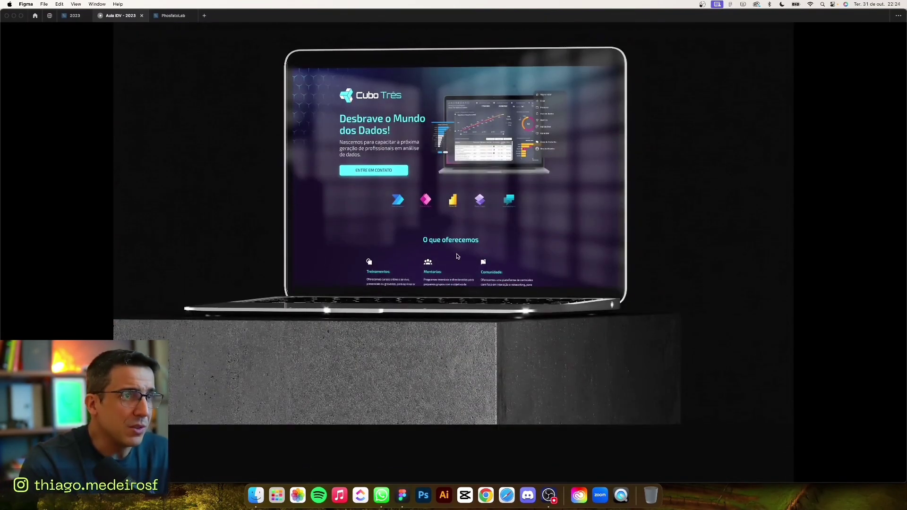
pyautogui.scroll(-8, 425, 253)
pyautogui.scroll(-2, 385, 250)
pyautogui.scroll(-6, 496, 251)
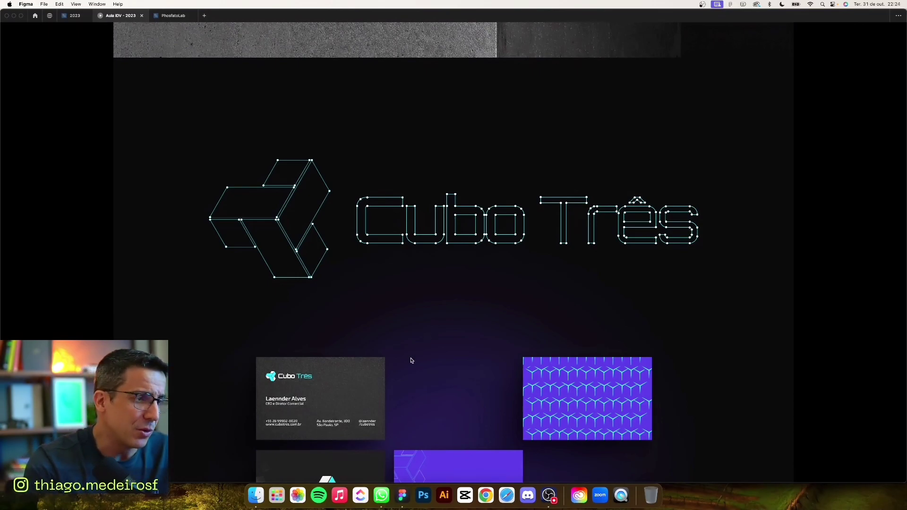
pyautogui.scroll(-3, 516, 375)
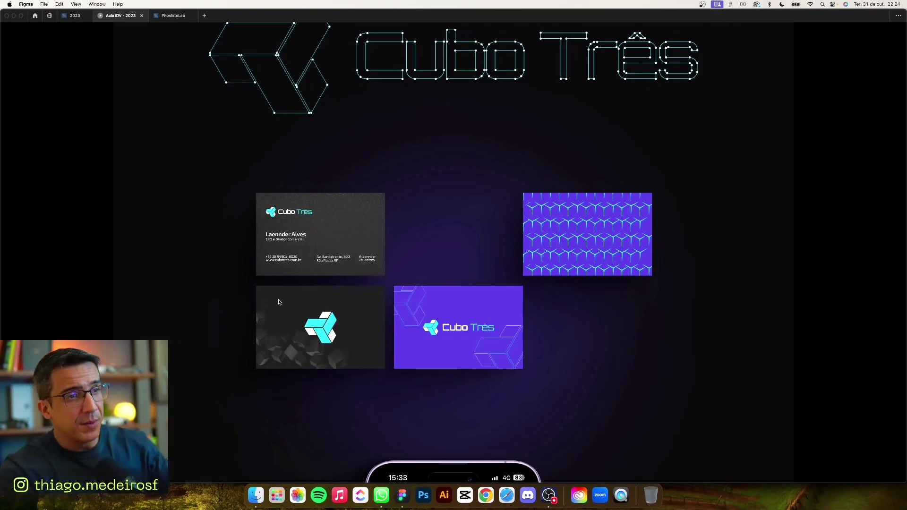
pyautogui.scroll(-1, 328, 303)
pyautogui.scroll(-1, 328, 304)
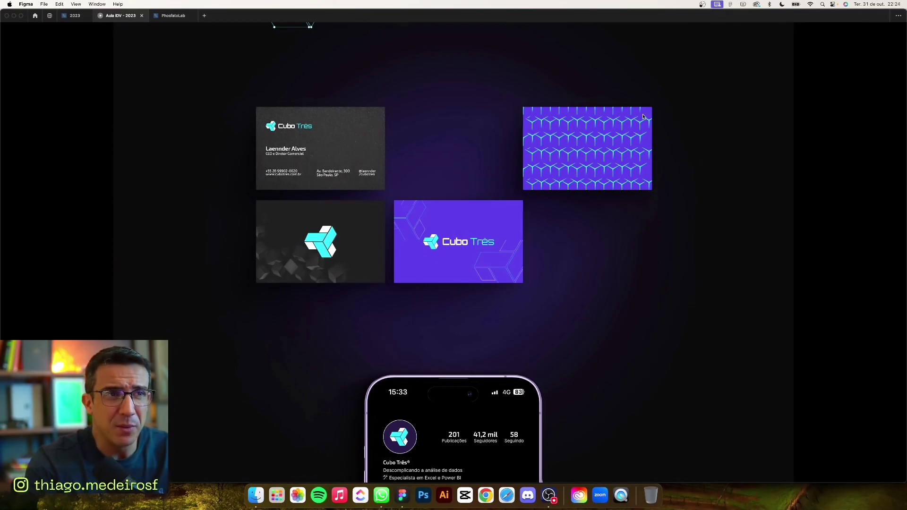
pyautogui.scroll(-1, 586, 180)
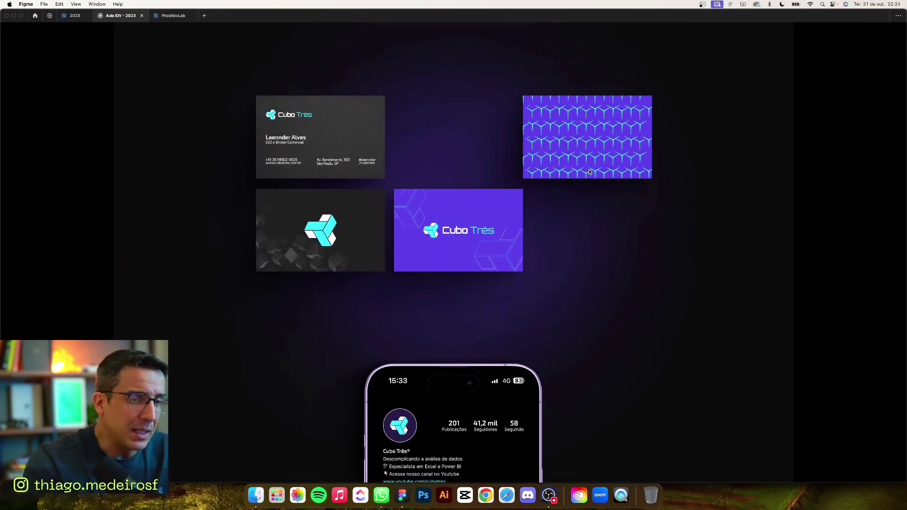
pyautogui.scroll(-2, 589, 171)
pyautogui.scroll(-4, 267, 391)
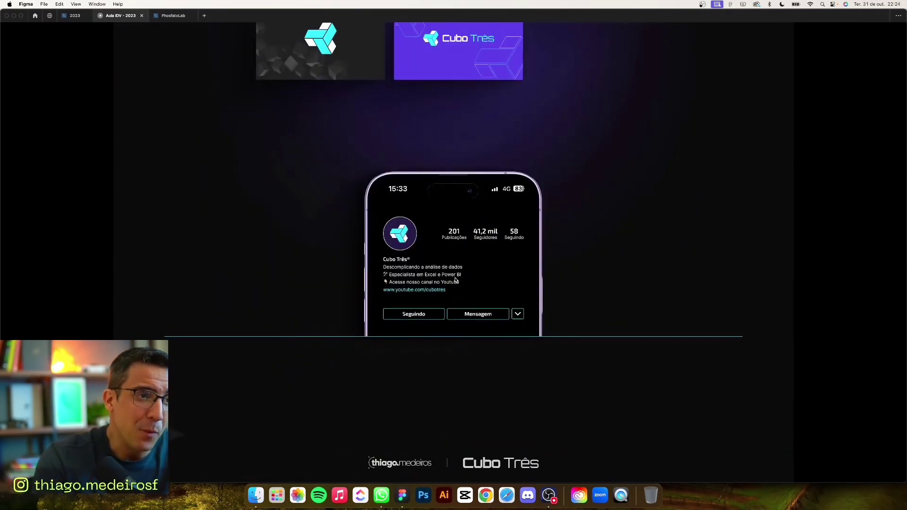
pyautogui.scroll(-10, 444, 323)
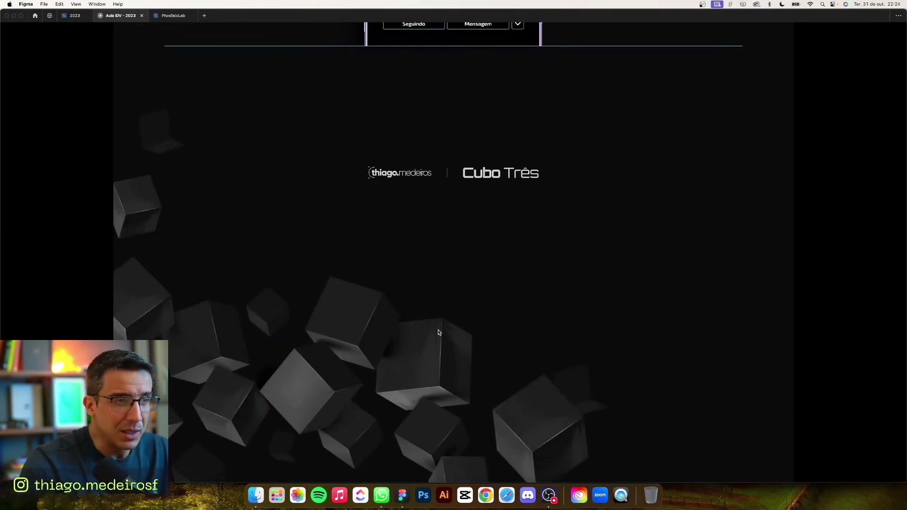
pyautogui.press('Right')
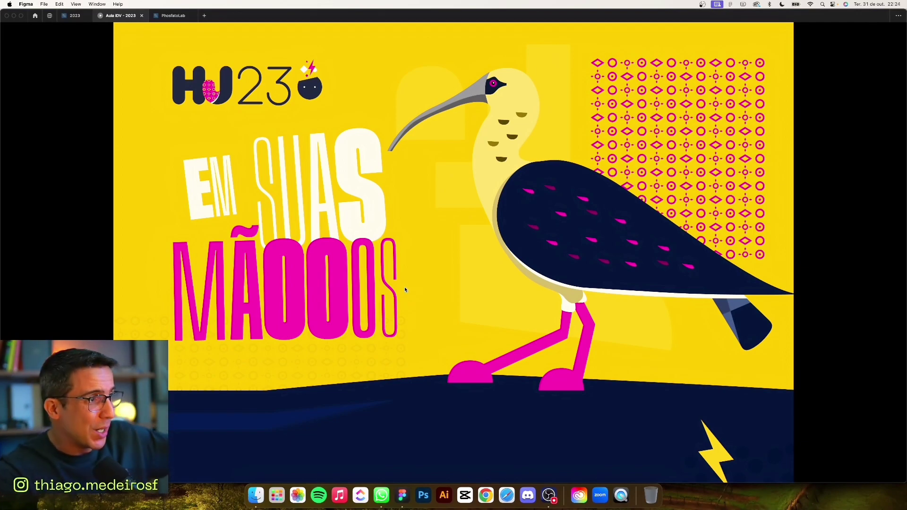
# - Scroll the HJ23 slide down to the TIPOGRAFIA section showing the HeroKid typeface
pyautogui.scroll(-5, 400, 309)
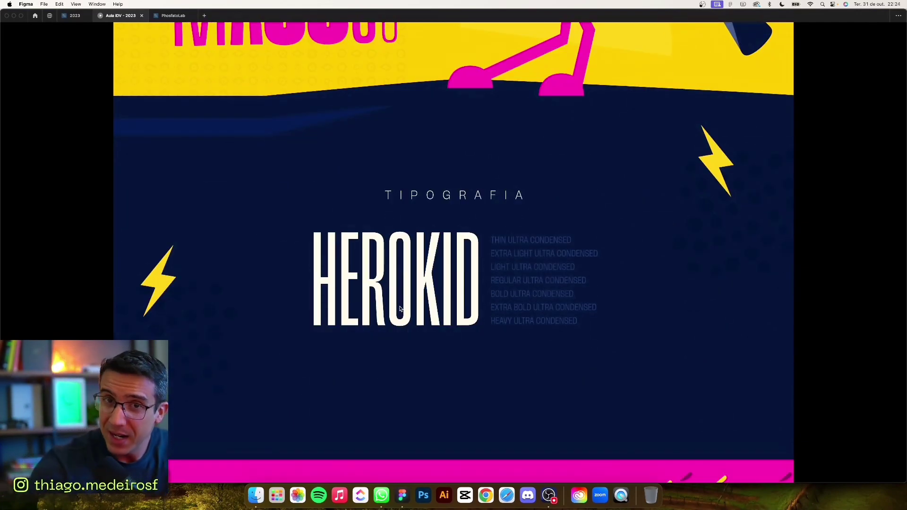
pyautogui.scroll(-1, 400, 309)
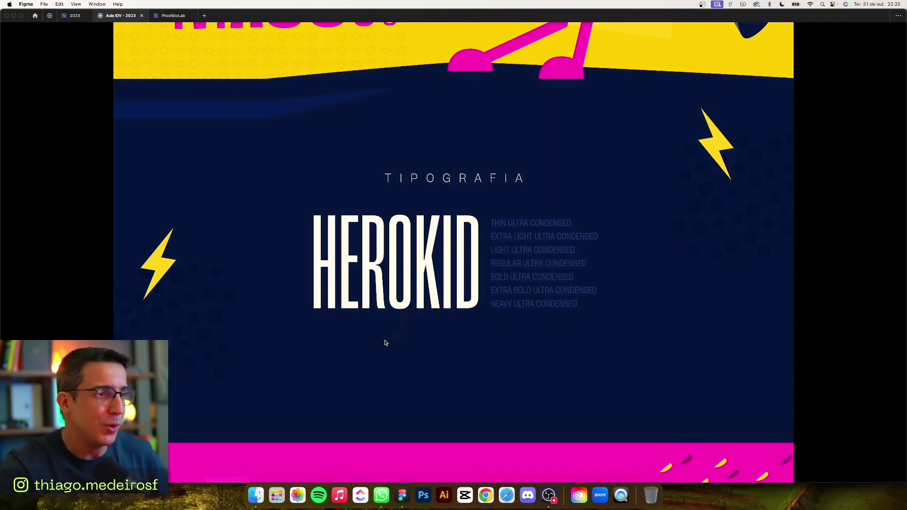
# - Scroll down the HJ23 page past the graphic references, laptop and billboard mockups
pyautogui.scroll(-10, 384, 331)
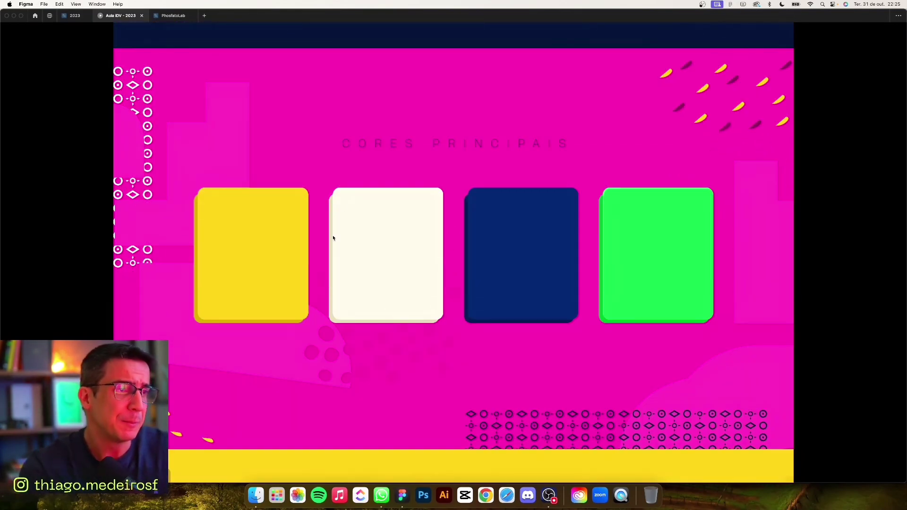
pyautogui.scroll(-3, 537, 343)
pyautogui.scroll(-2, 545, 303)
pyautogui.scroll(-3, 543, 307)
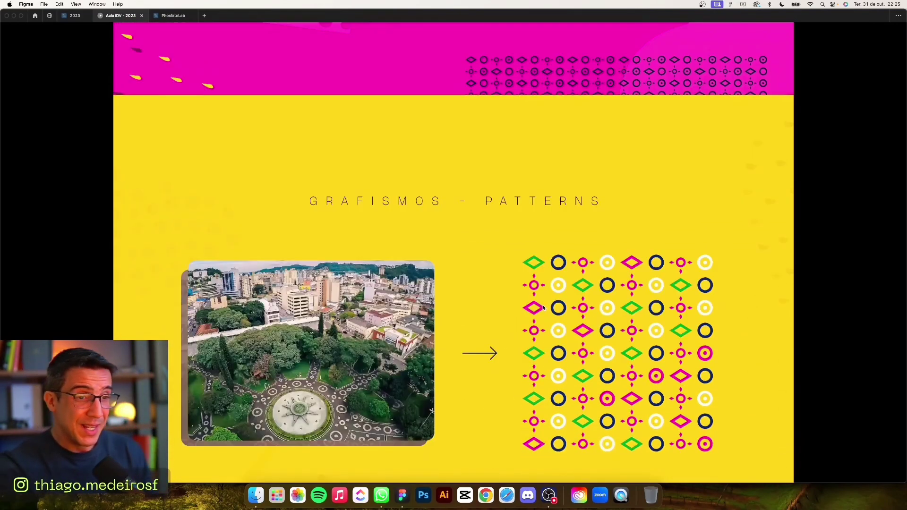
pyautogui.scroll(-2, 543, 307)
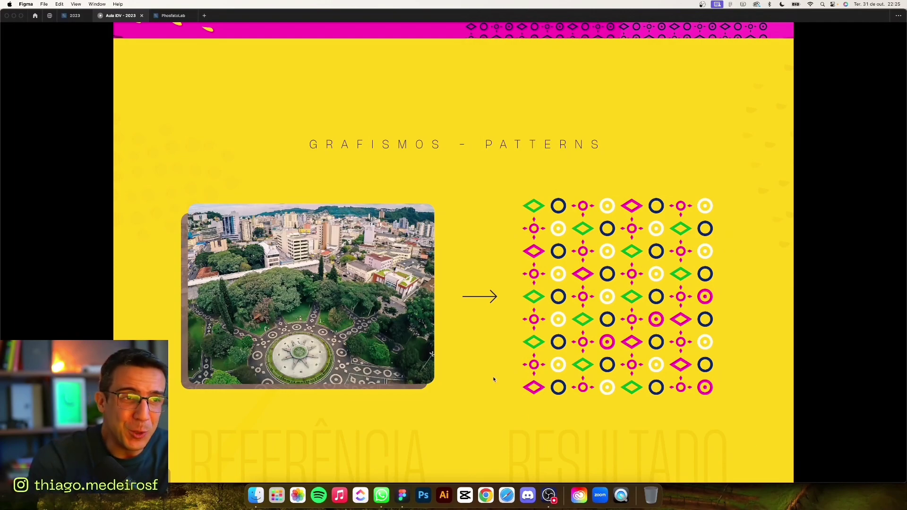
pyautogui.scroll(-1, 593, 291)
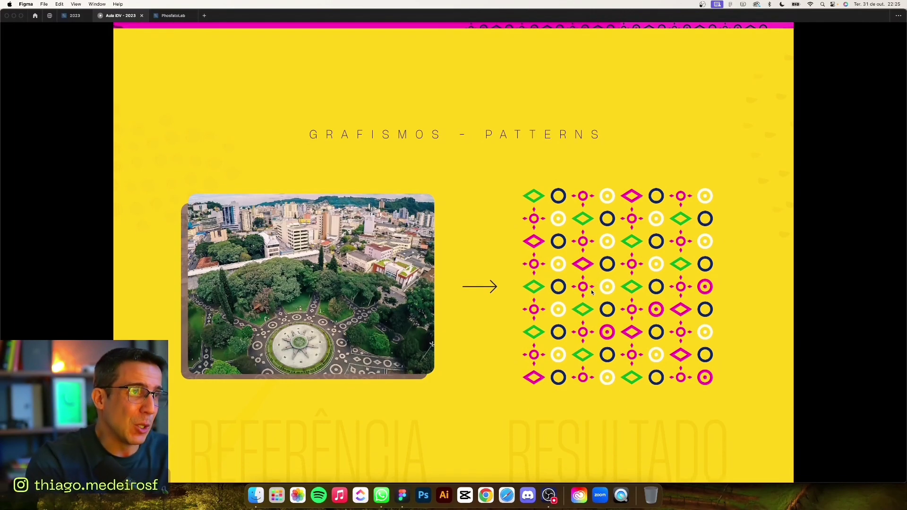
pyautogui.scroll(-1, 592, 290)
pyautogui.scroll(-1, 293, 311)
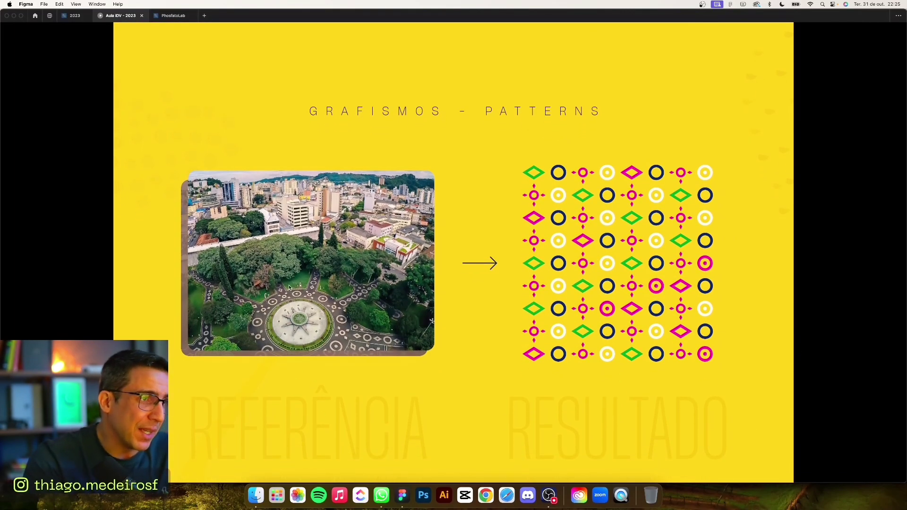
pyautogui.scroll(-1, 293, 273)
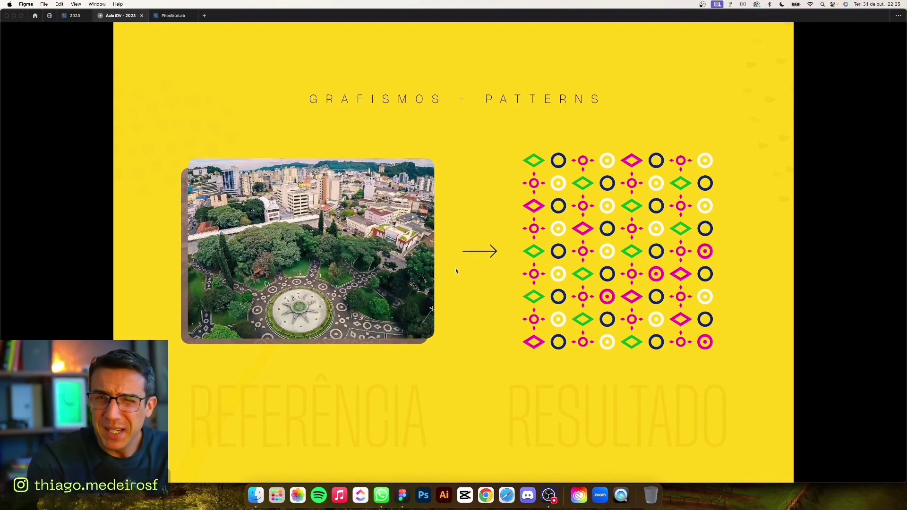
pyautogui.scroll(-2, 376, 272)
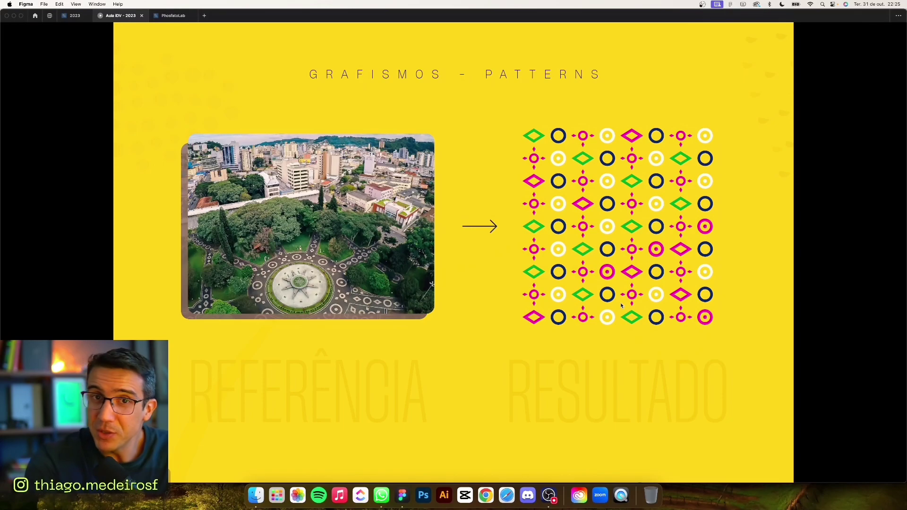
# - Advance past the dots and Concórdia map slide to the two HJ23 speaker posters
pyautogui.press('Right')
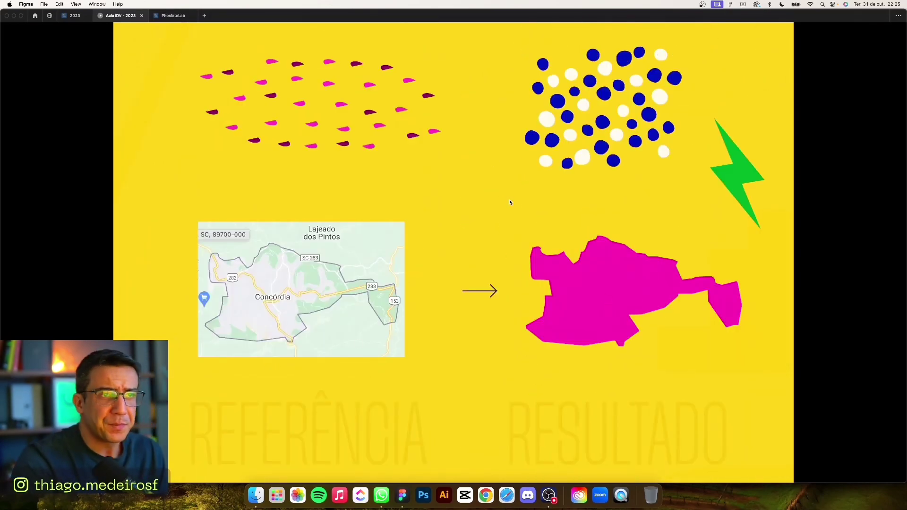
pyautogui.scroll(-3, 283, 365)
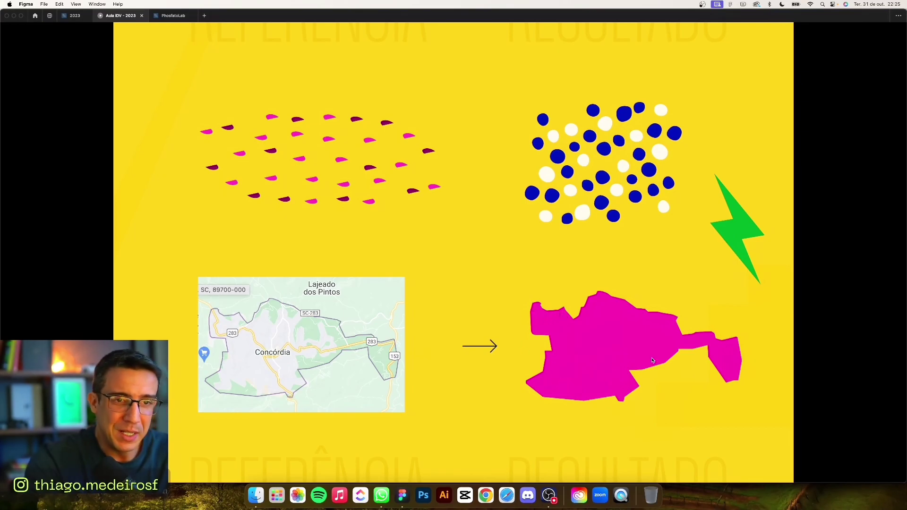
pyautogui.press('Right')
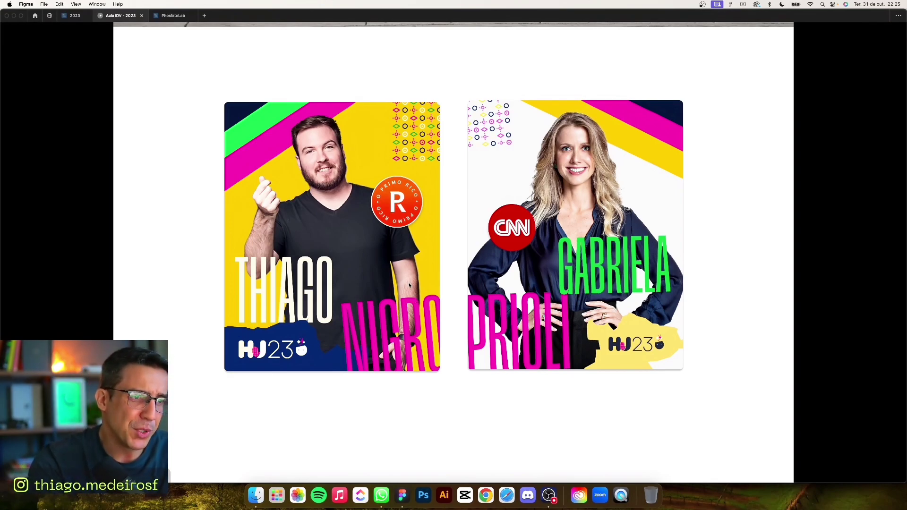
# - Scroll past the statue-inspired illustration to the three HJ23 lanyard badges, including the VIP pass
pyautogui.scroll(-5, 383, 263)
pyautogui.scroll(-5, 384, 265)
pyautogui.scroll(-2, 384, 264)
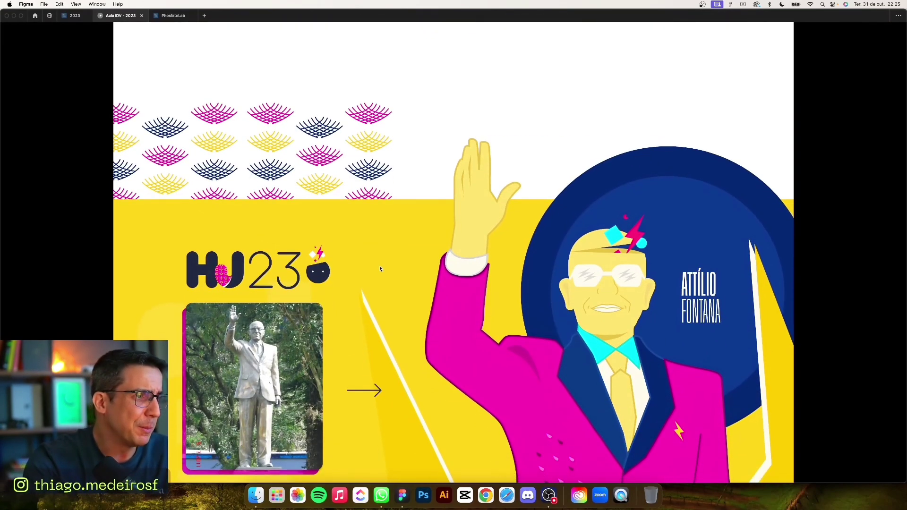
pyautogui.scroll(-4, 394, 267)
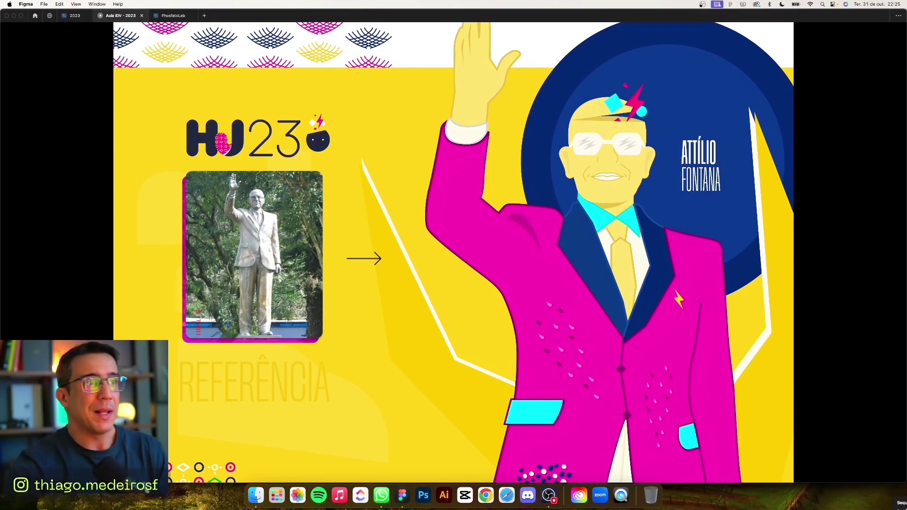
pyautogui.scroll(2, 482, 84)
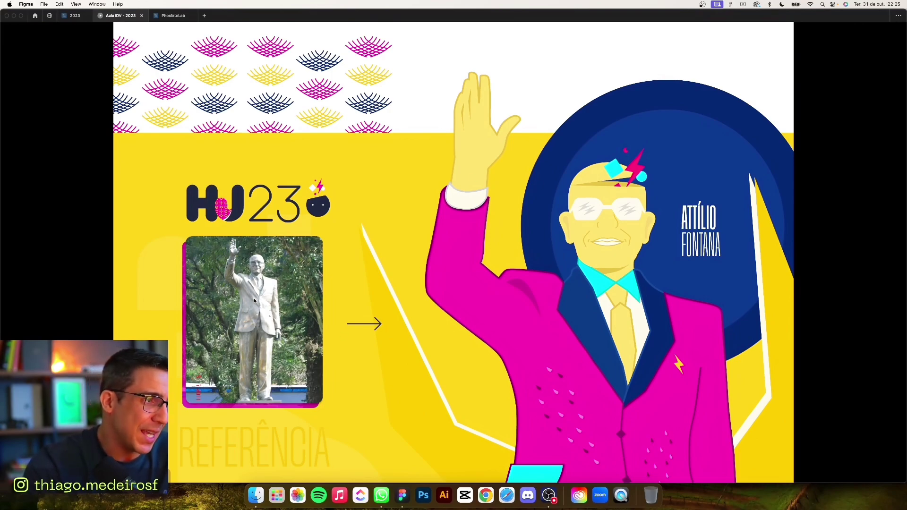
pyautogui.scroll(-1, 281, 339)
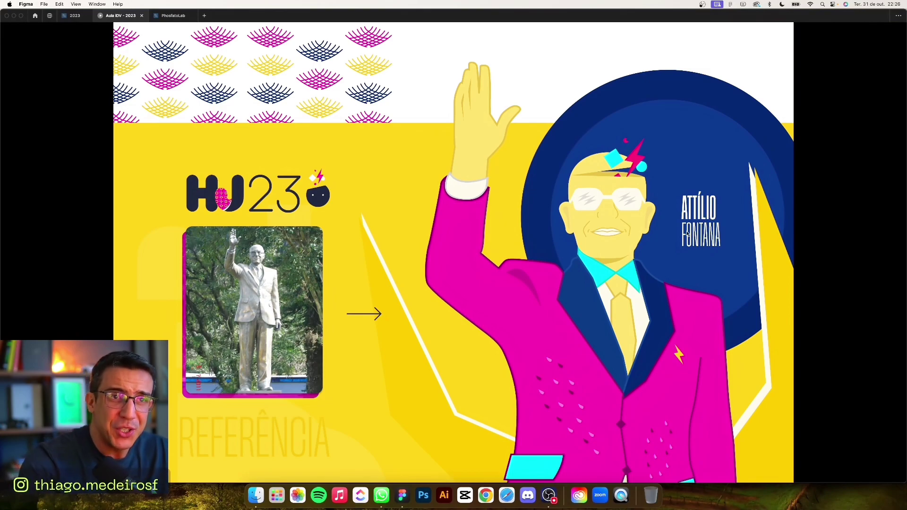
pyautogui.scroll(-1, 662, 272)
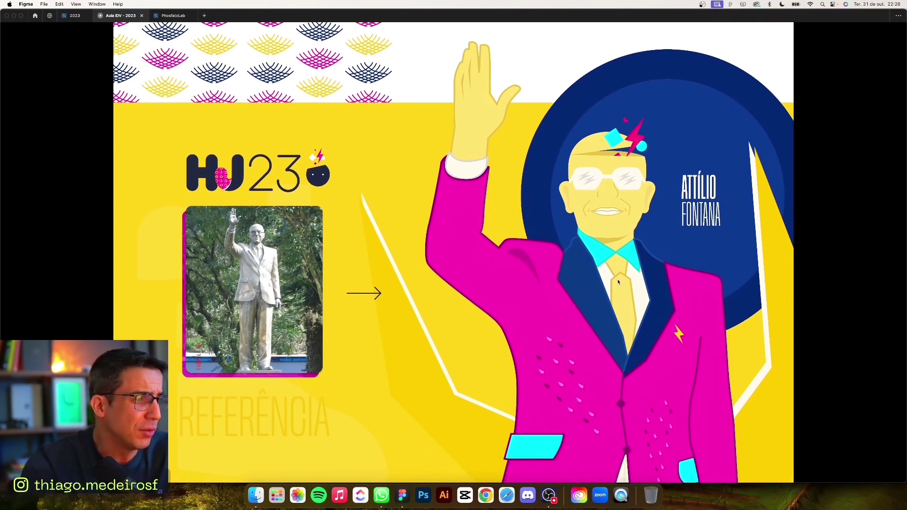
pyautogui.scroll(-2, 590, 289)
pyautogui.scroll(-5, 520, 307)
# - Scroll down through the HJ23 badge and exhibition booth wall mockups
pyautogui.scroll(-5, 425, 288)
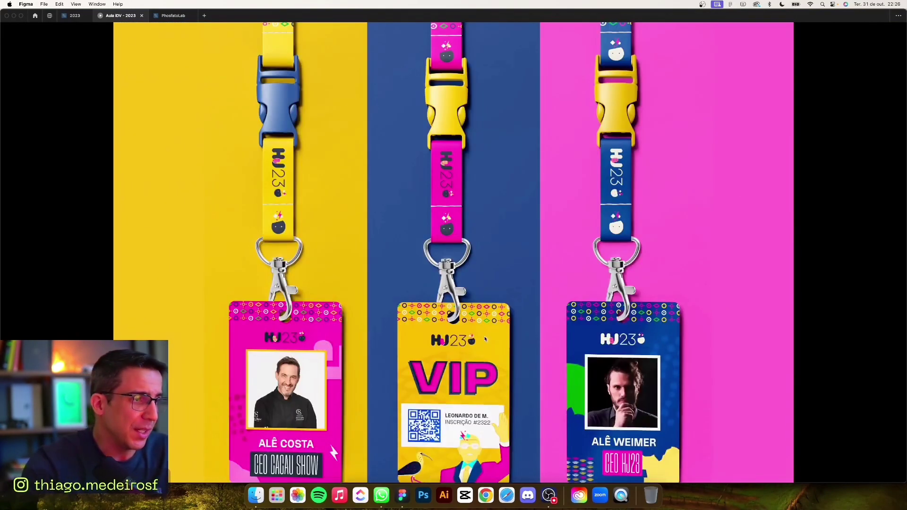
pyautogui.scroll(-1, 308, 247)
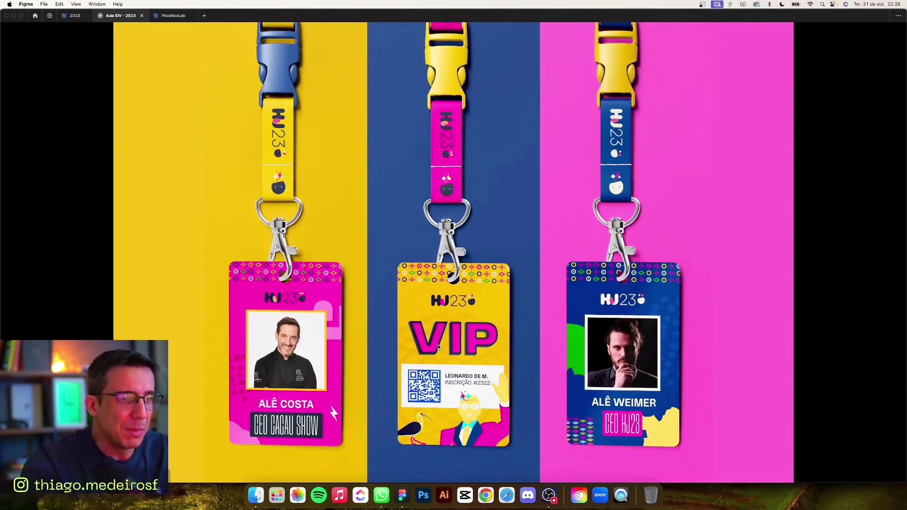
pyautogui.scroll(-1, 321, 290)
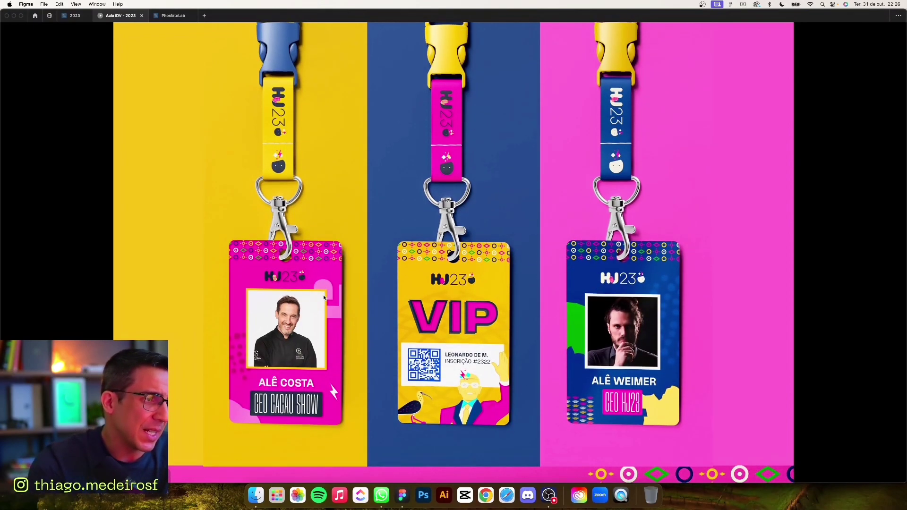
pyautogui.scroll(-6, 323, 294)
pyautogui.scroll(-1, 323, 295)
pyautogui.scroll(-5, 324, 296)
pyautogui.scroll(-3, 324, 296)
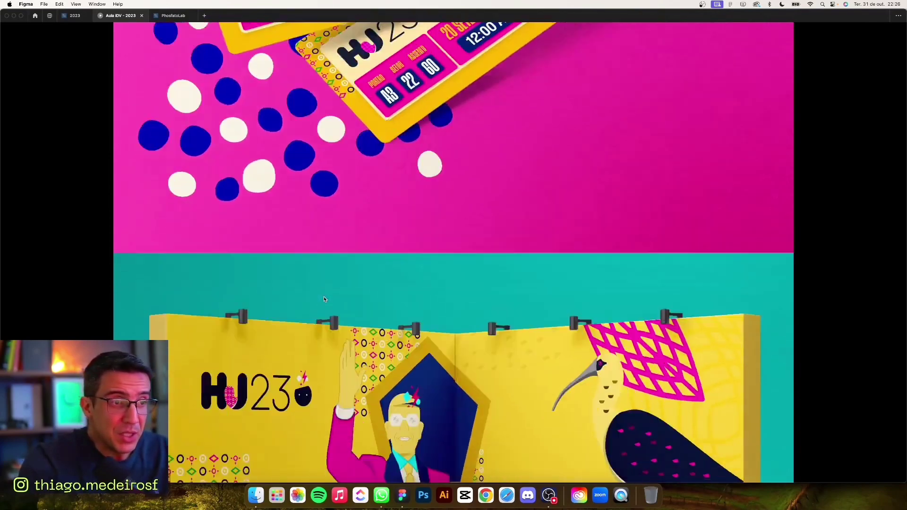
pyautogui.scroll(-3, 324, 296)
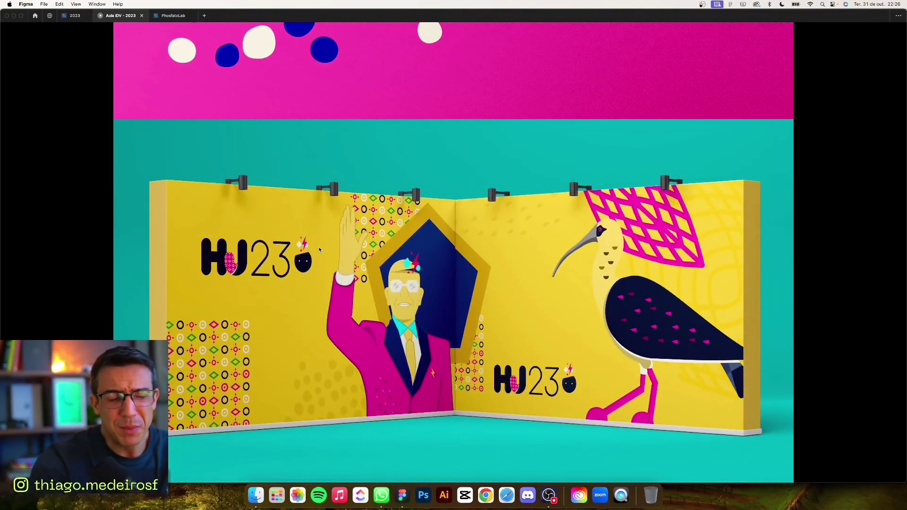
# - Continue past the tote bag and coffee cup mockups to the Referência/Resultado website banner
pyautogui.scroll(-5, 321, 265)
pyautogui.scroll(-1, 326, 293)
pyautogui.scroll(-3, 335, 340)
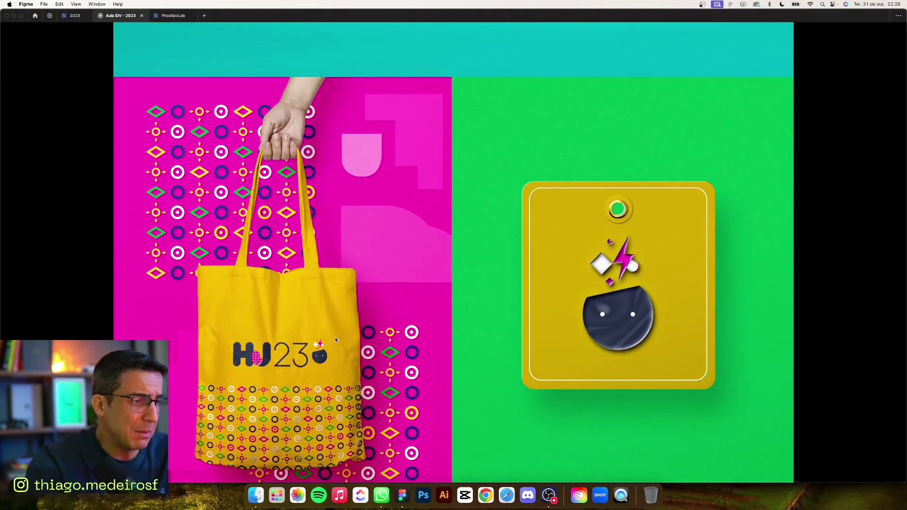
pyautogui.scroll(-1, 661, 283)
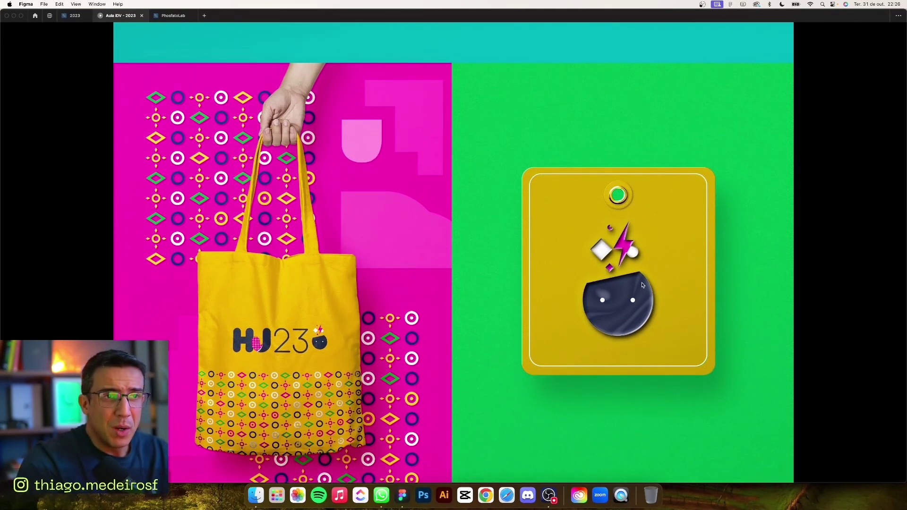
pyautogui.scroll(-3, 620, 269)
pyautogui.scroll(5, 623, 184)
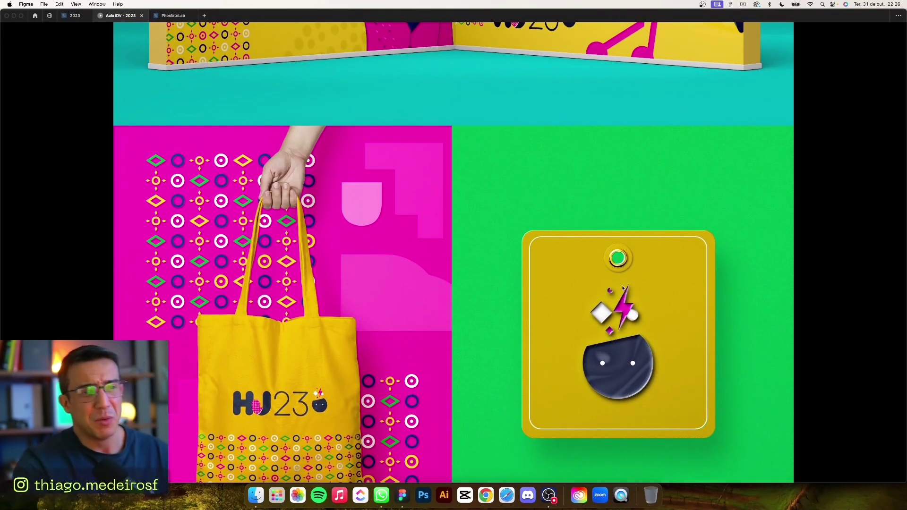
pyautogui.scroll(-5, 584, 358)
pyautogui.scroll(-5, 582, 358)
pyautogui.scroll(-3, 579, 357)
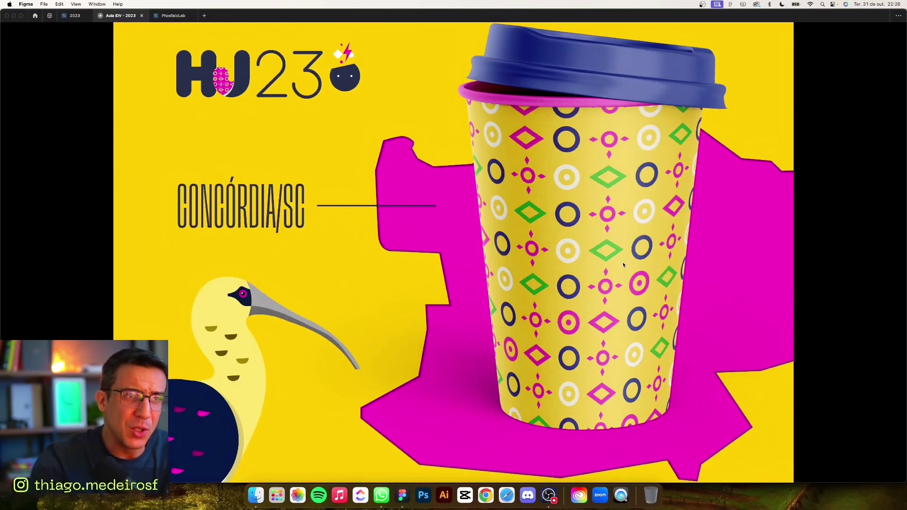
pyautogui.scroll(-3, 417, 267)
# - Scroll through the araucaria pattern reference and the HJ23 website mockup
pyautogui.scroll(-5, 417, 296)
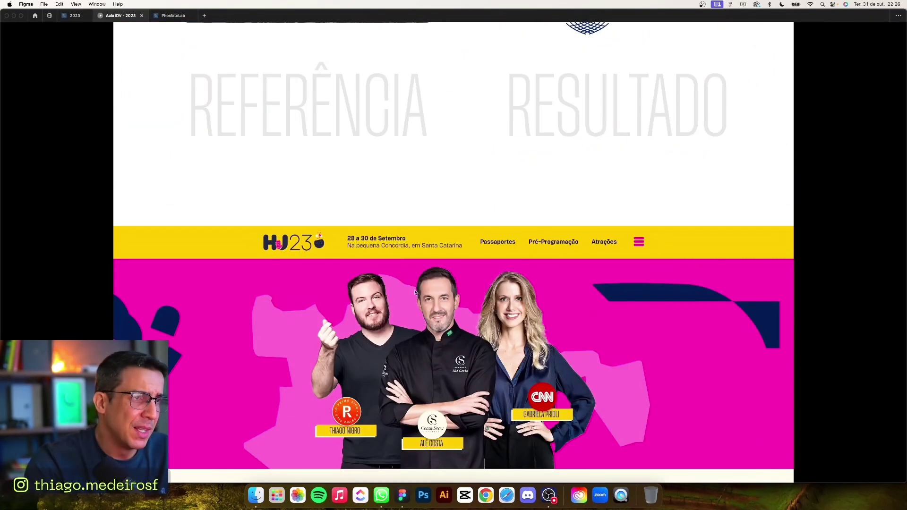
pyautogui.scroll(5, 402, 274)
pyautogui.scroll(-1, 415, 299)
pyautogui.scroll(-1, 430, 307)
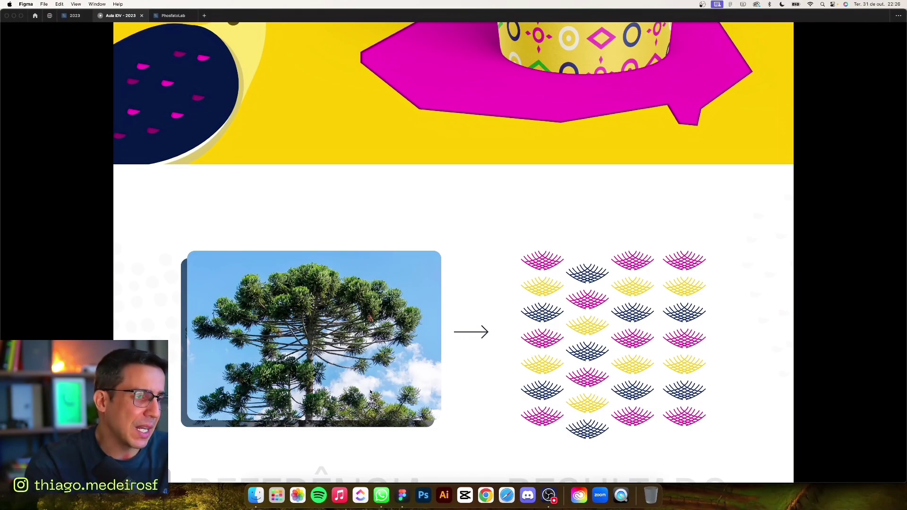
pyautogui.scroll(-2, 371, 392)
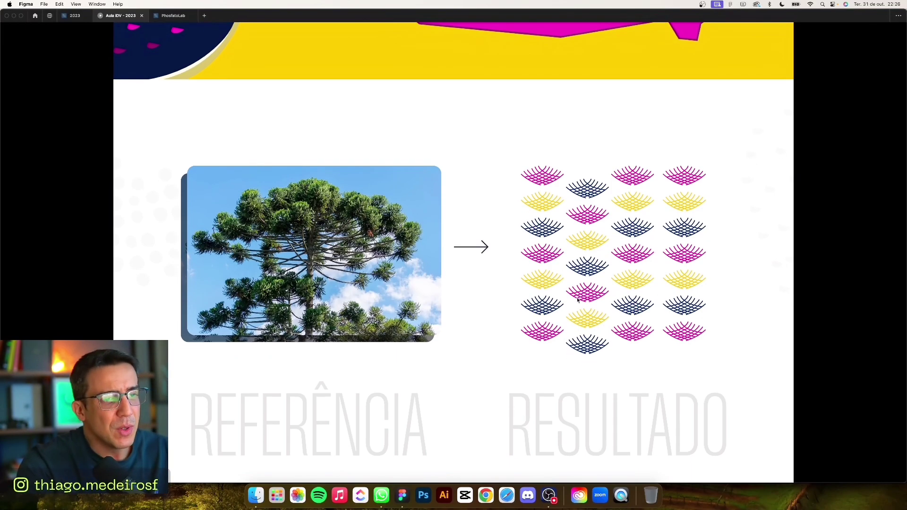
# - Pass the roll-up banner mockups and advance to the beauty brand's portrait moodboard slide
pyautogui.scroll(-2, 580, 320)
pyautogui.scroll(-1, 565, 265)
pyautogui.scroll(-1, 565, 265)
pyautogui.scroll(-5, 566, 365)
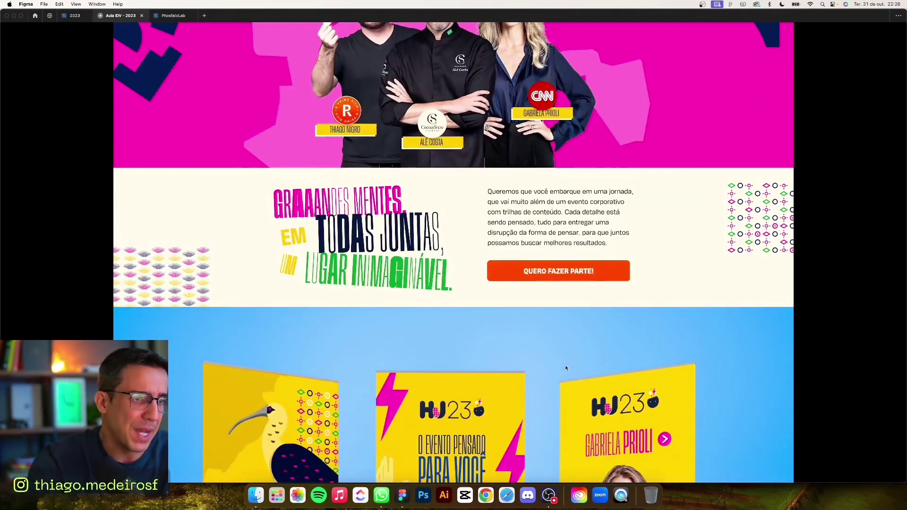
pyautogui.scroll(-2, 564, 364)
pyautogui.scroll(-2, 519, 354)
pyautogui.scroll(-2, 477, 345)
pyautogui.scroll(-1, 477, 348)
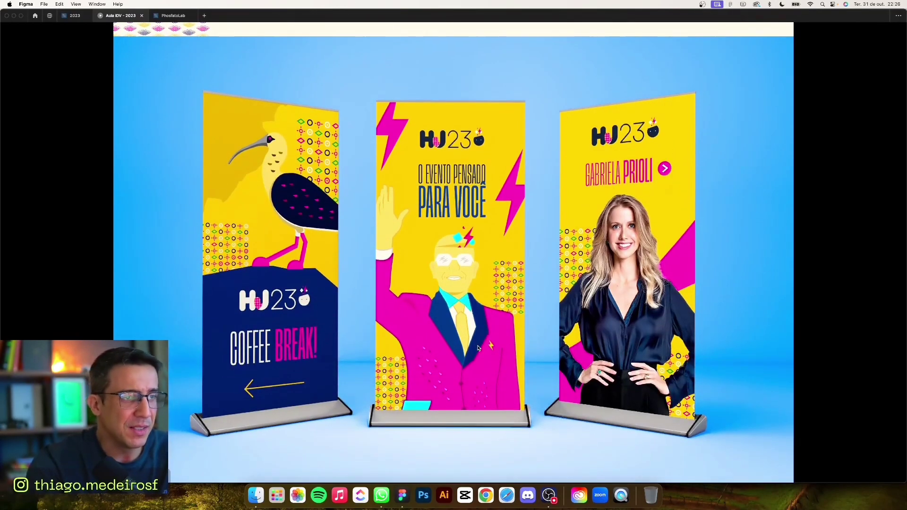
pyautogui.press('Right')
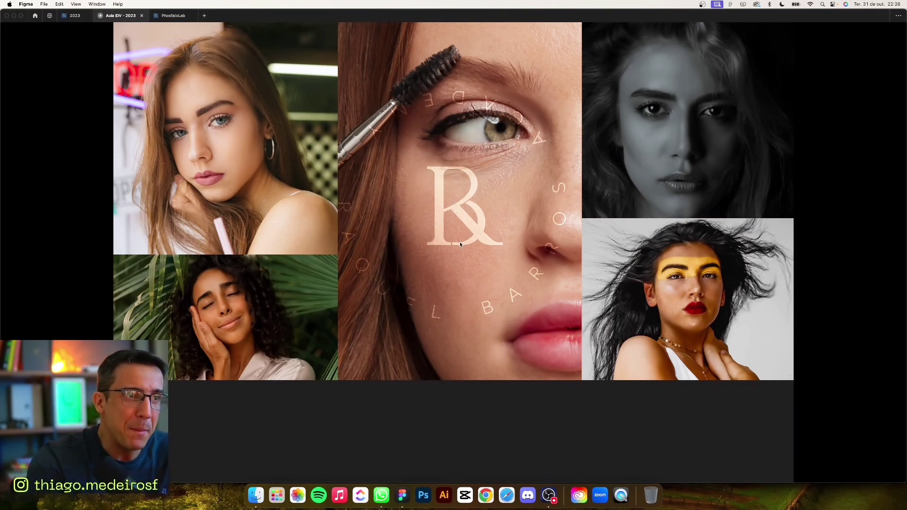
# - Scroll through the beauty academy brandbook down to its typography pages
pyautogui.scroll(-3, 460, 226)
pyautogui.scroll(-2, 459, 222)
pyautogui.scroll(-10, 459, 223)
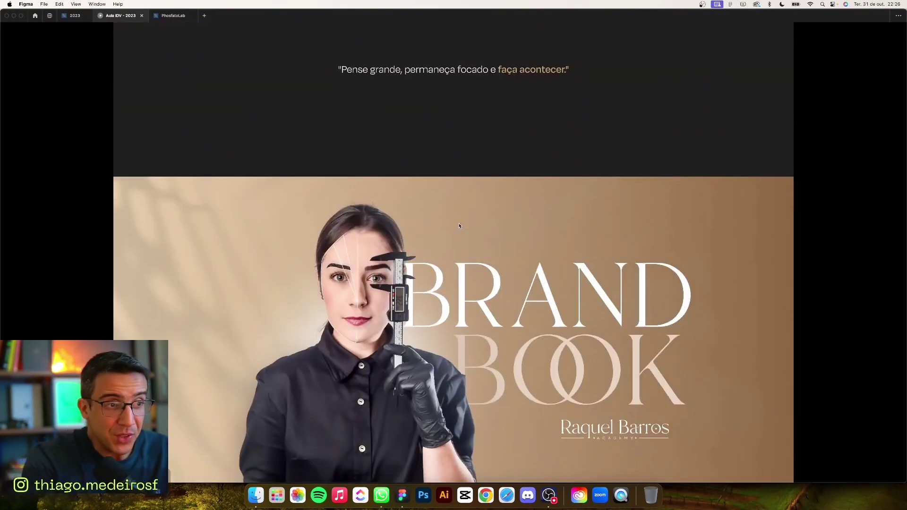
pyautogui.scroll(-2, 518, 261)
pyautogui.scroll(-2, 443, 294)
pyautogui.scroll(1, 496, 321)
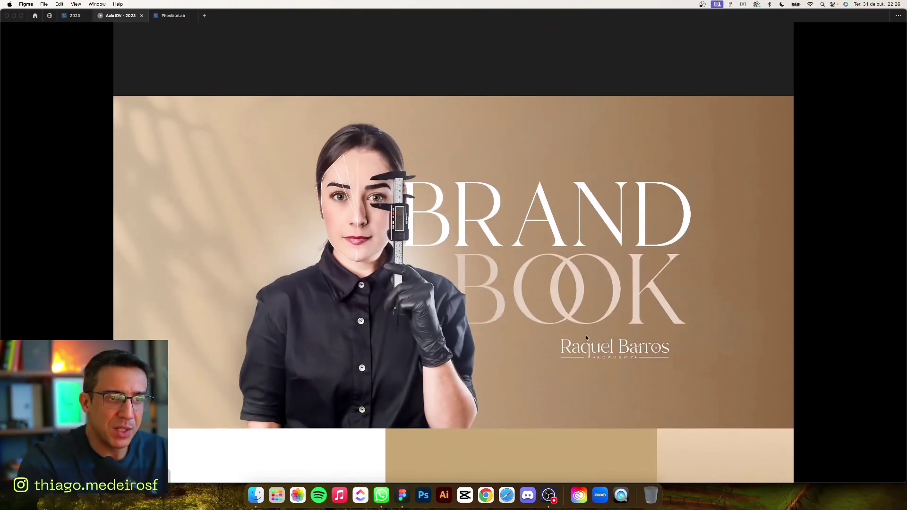
pyautogui.scroll(-5, 622, 367)
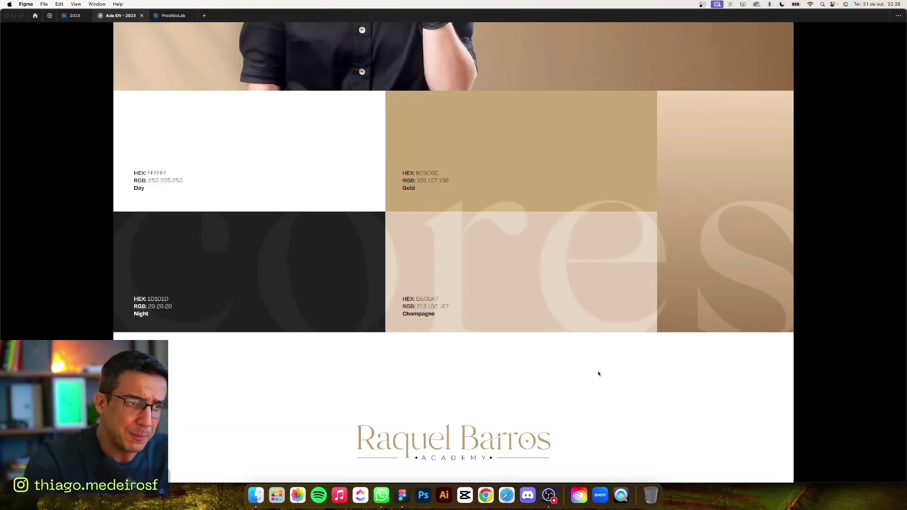
pyautogui.scroll(-2, 519, 366)
pyautogui.scroll(-1, 436, 364)
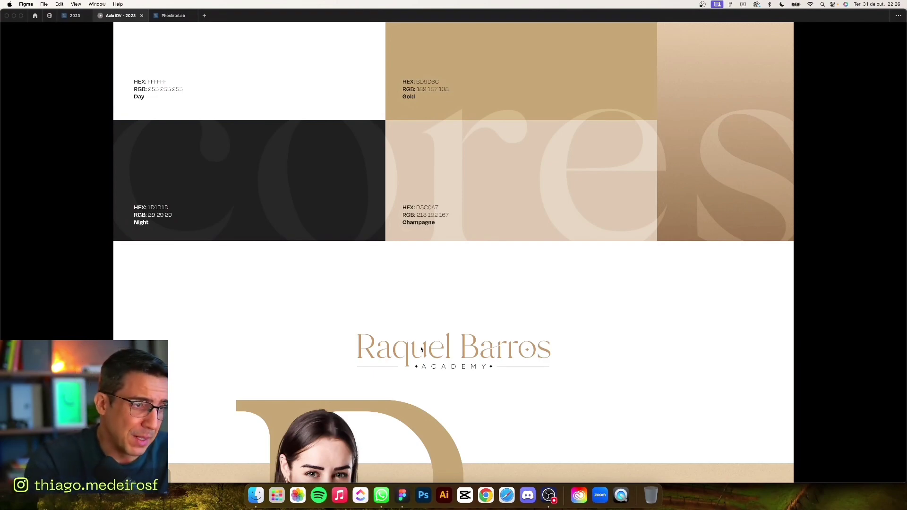
# - Continue scrolling through the academy's social media post mockups
pyautogui.scroll(-1, 444, 349)
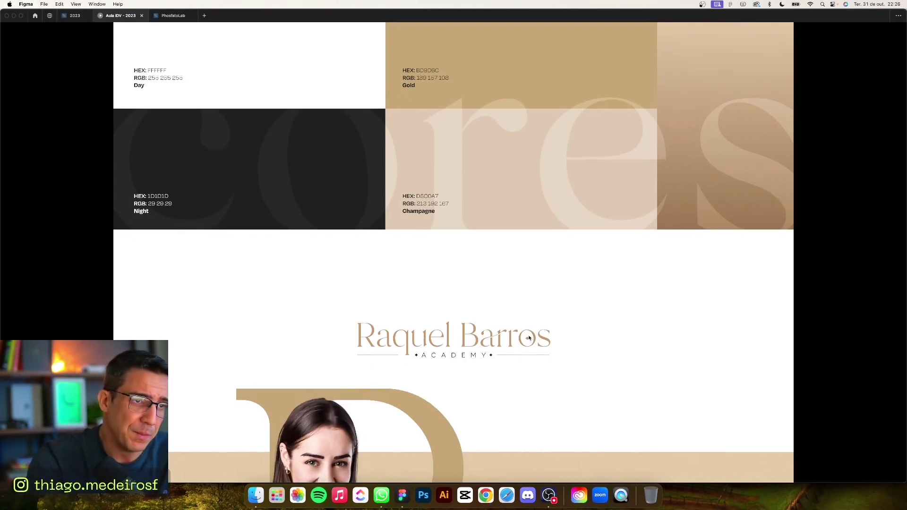
pyautogui.scroll(-5, 519, 340)
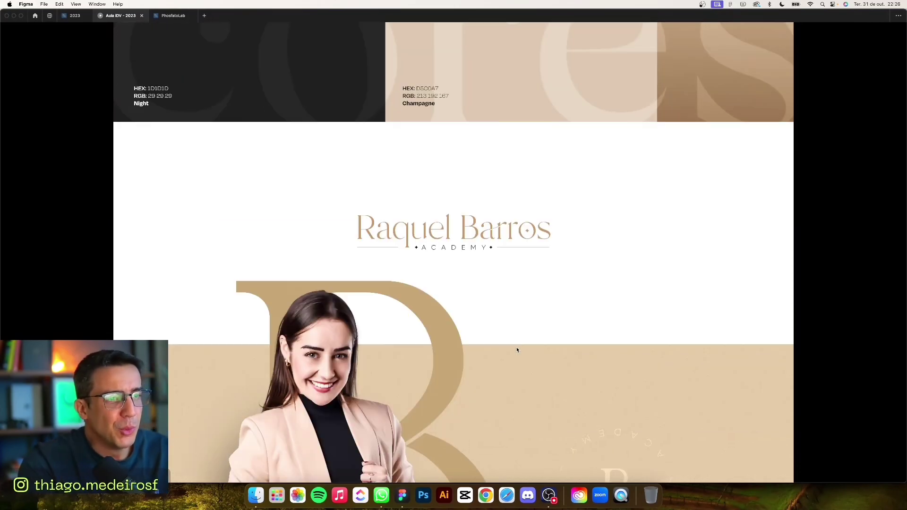
pyautogui.scroll(-3, 398, 240)
pyautogui.scroll(-2, 435, 319)
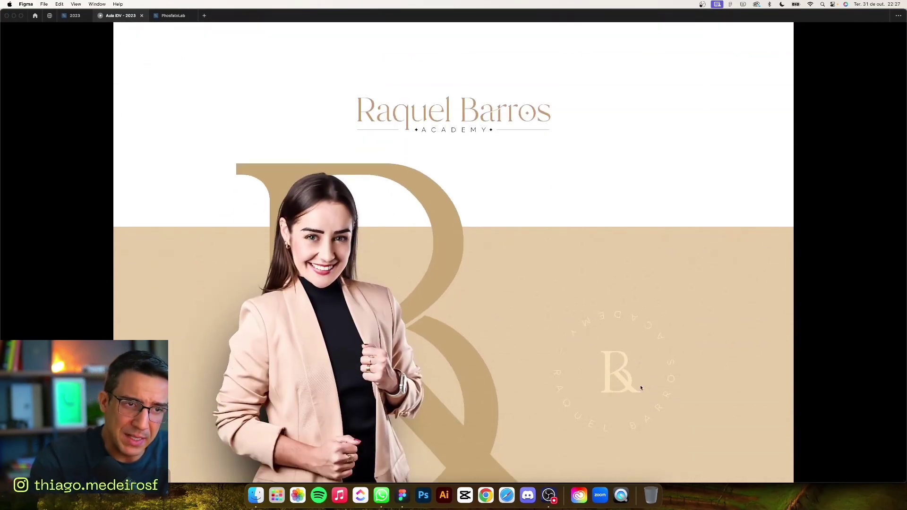
pyautogui.scroll(-2, 614, 373)
pyautogui.scroll(-2, 623, 378)
pyautogui.scroll(-6, 590, 380)
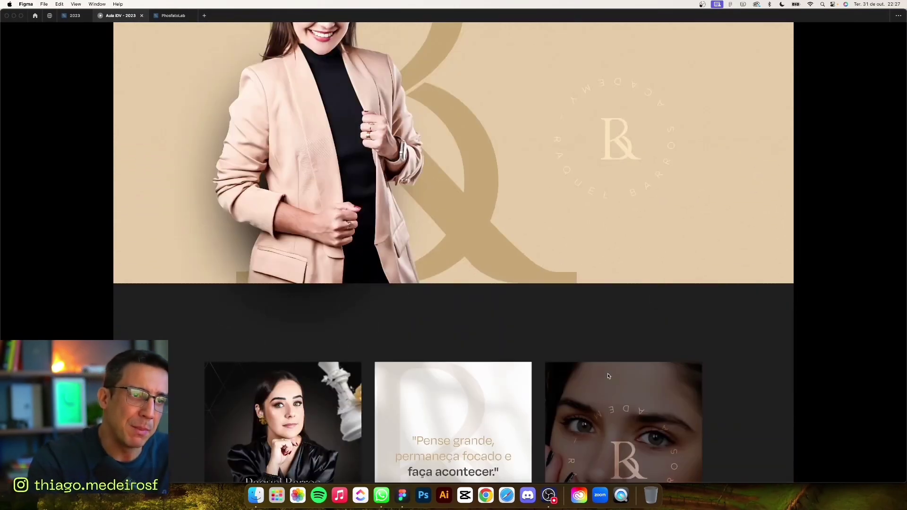
pyautogui.scroll(-4, 519, 382)
pyautogui.scroll(-6, 511, 383)
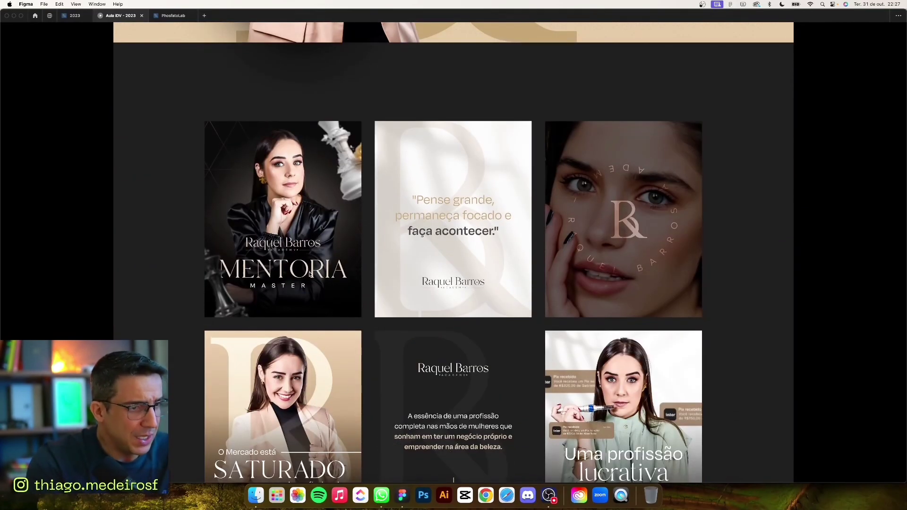
pyautogui.scroll(-10, 330, 273)
pyautogui.scroll(-15, 354, 272)
pyautogui.scroll(-15, 377, 272)
# - Reach the academy's closing credits slide and advance to The Digital Growth podcast cover
pyautogui.scroll(6, 398, 270)
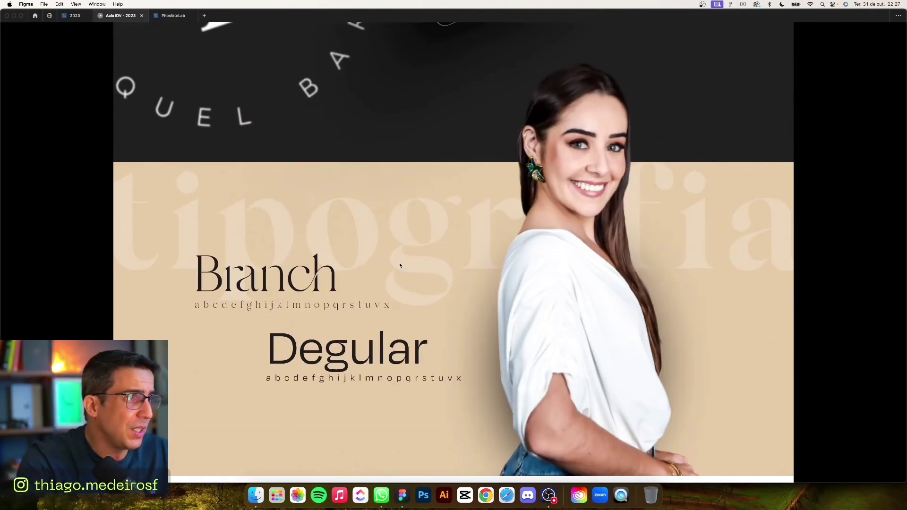
pyautogui.scroll(-10, 328, 280)
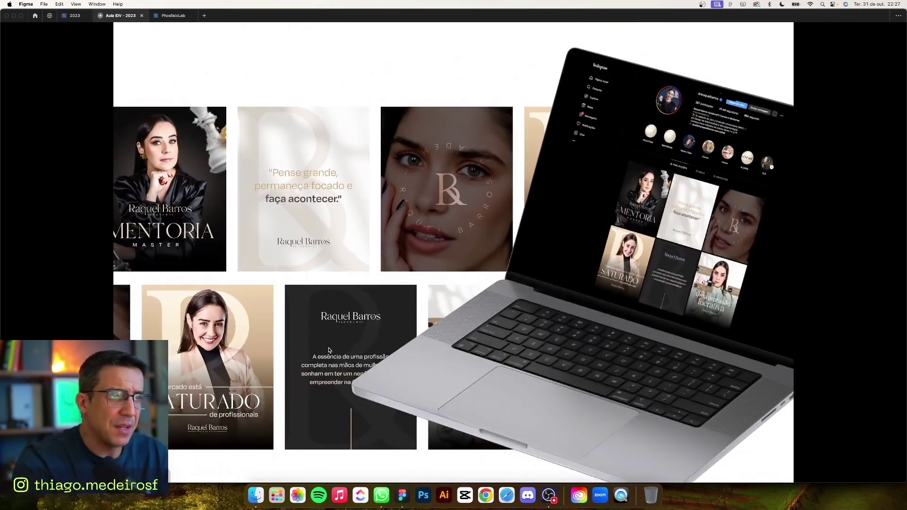
pyautogui.scroll(-5, 329, 330)
pyautogui.scroll(-4, 329, 349)
pyautogui.scroll(-3, 451, 138)
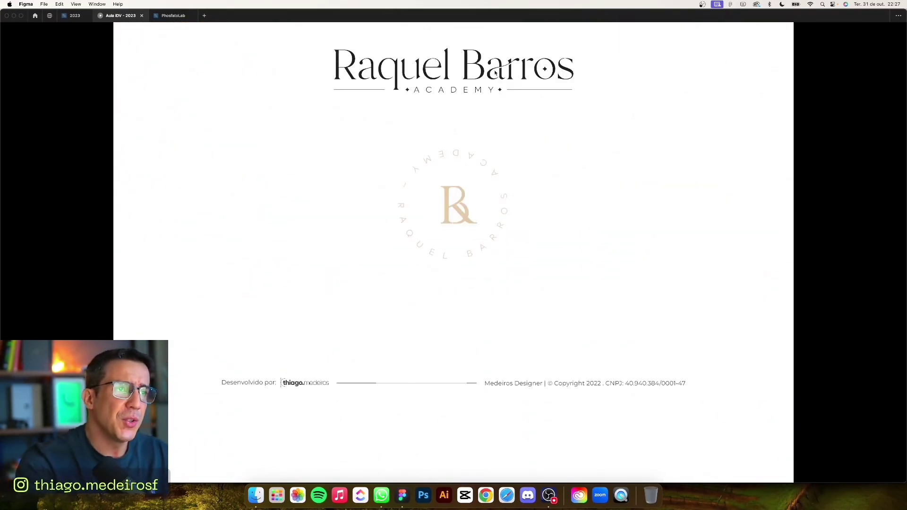
pyautogui.press('Right')
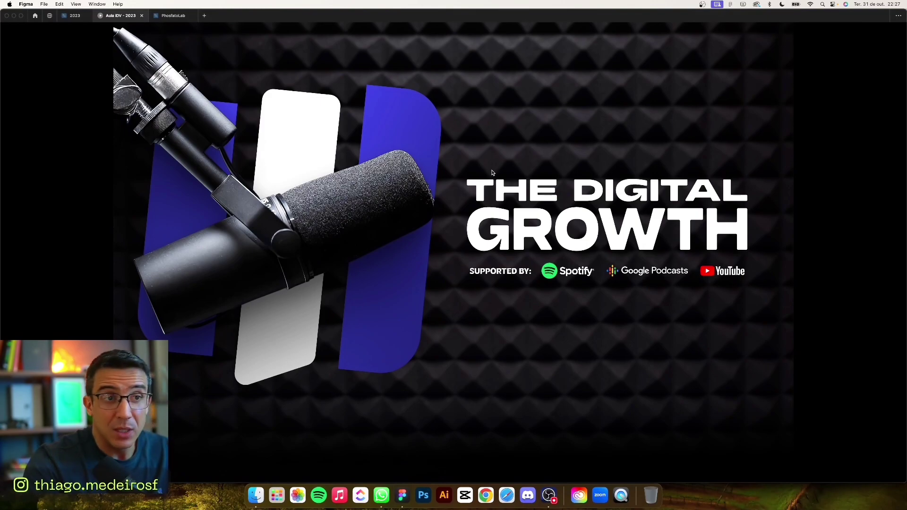
# - Scroll through The Digital Growth pillars, colours and Discgent/Inter typography pages
pyautogui.scroll(-1, 722, 224)
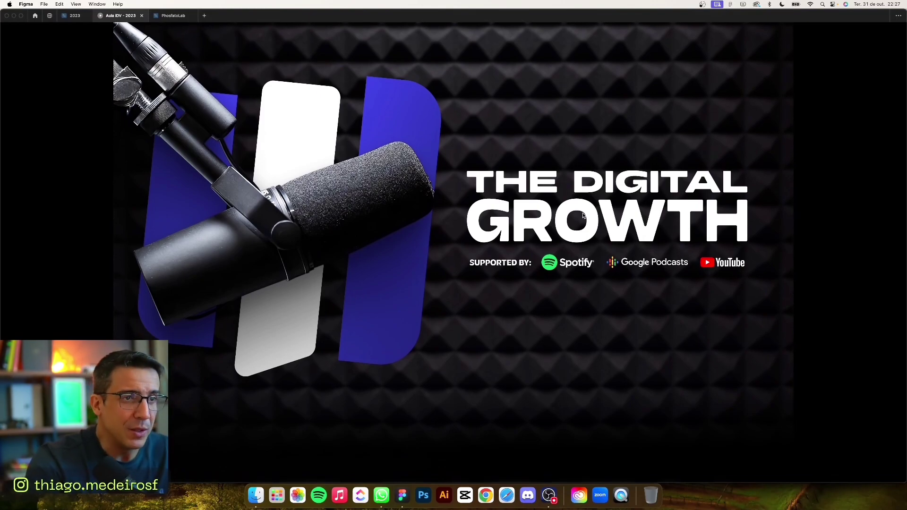
pyautogui.scroll(-5, 576, 227)
pyautogui.scroll(-5, 572, 239)
pyautogui.scroll(-5, 543, 245)
pyautogui.scroll(-5, 496, 255)
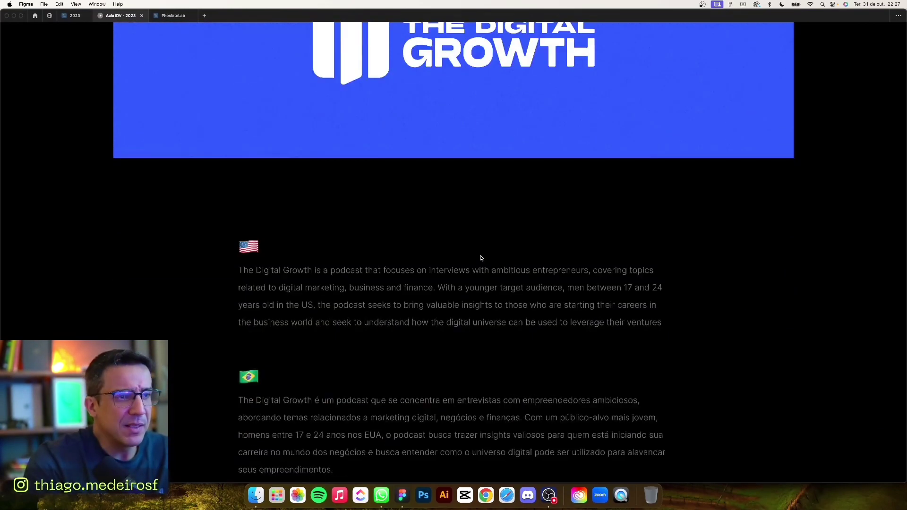
pyautogui.scroll(-1, 480, 258)
pyautogui.scroll(-3, 481, 258)
pyautogui.scroll(-2, 481, 258)
pyautogui.scroll(-5, 480, 259)
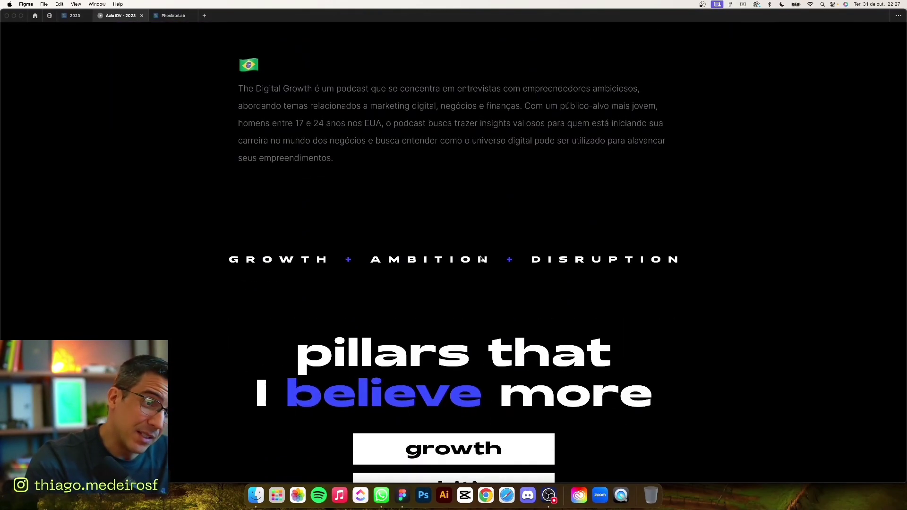
pyautogui.scroll(-2, 480, 258)
pyautogui.scroll(-5, 481, 257)
pyautogui.scroll(-2, 480, 258)
pyautogui.scroll(-1, 480, 258)
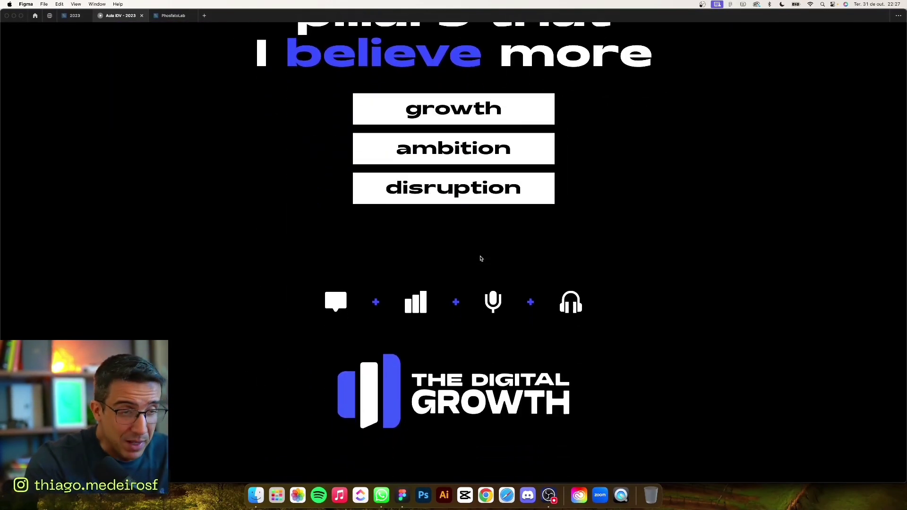
pyautogui.scroll(-1, 481, 258)
pyautogui.scroll(-1, 481, 259)
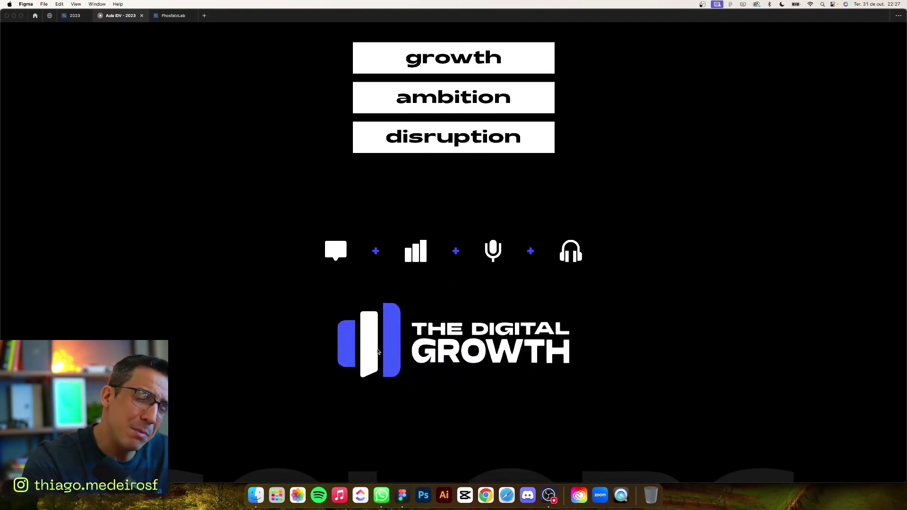
# - Continue past the social posts and YouTube mockups to the final microphone slide
pyautogui.scroll(-5, 456, 325)
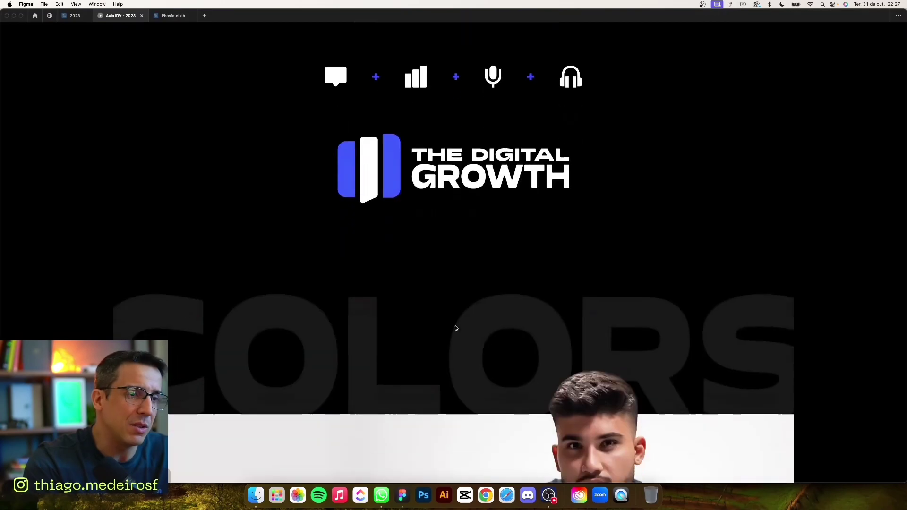
pyautogui.scroll(-5, 456, 326)
pyautogui.scroll(-5, 425, 293)
pyautogui.scroll(-8, 351, 341)
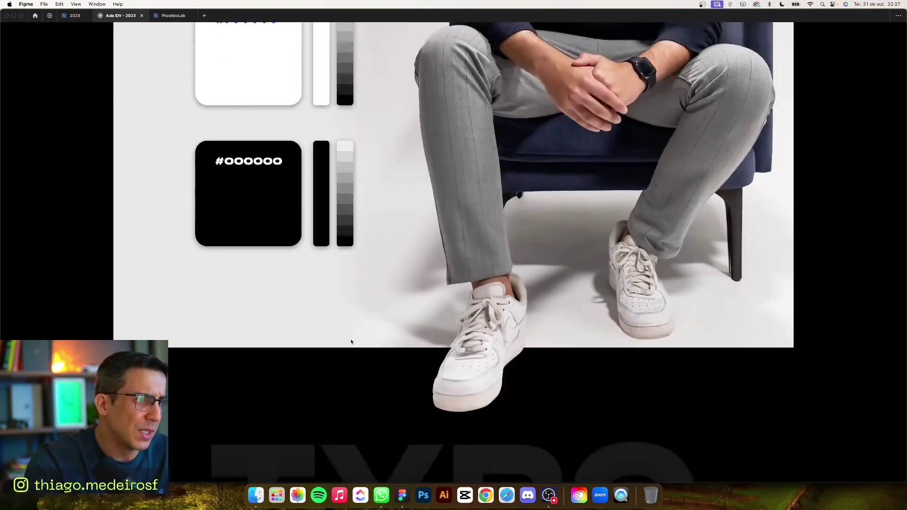
pyautogui.scroll(-10, 351, 338)
pyautogui.scroll(-1, 443, 104)
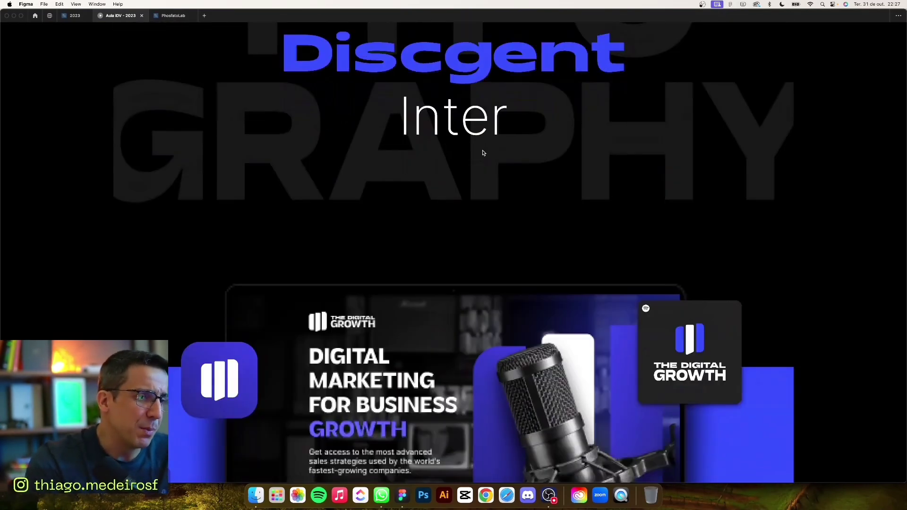
pyautogui.scroll(-6, 482, 151)
pyautogui.scroll(-5, 497, 211)
pyautogui.scroll(-1, 360, 184)
pyautogui.scroll(1, 438, 238)
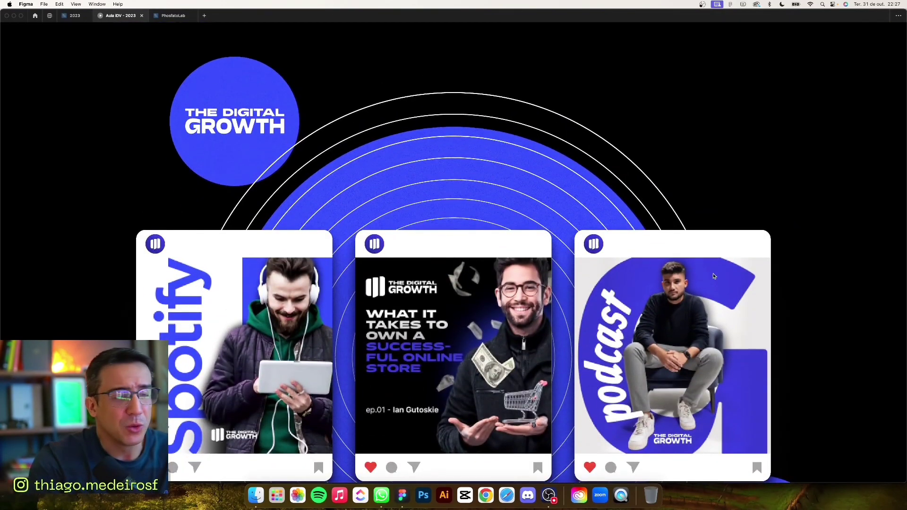
pyautogui.scroll(-5, 432, 306)
pyautogui.scroll(-5, 432, 307)
pyautogui.scroll(-5, 432, 308)
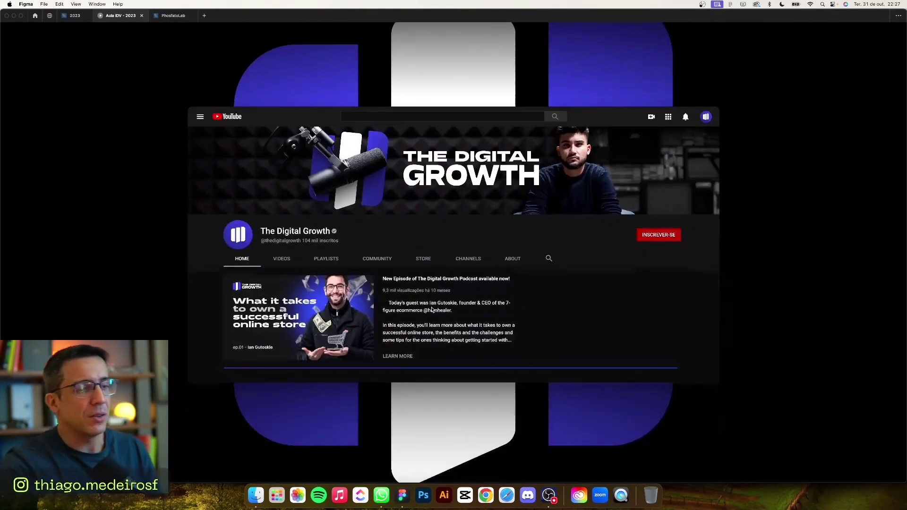
pyautogui.scroll(-3, 431, 309)
pyautogui.scroll(-5, 431, 310)
pyautogui.scroll(-5, 431, 310)
pyautogui.scroll(-4, 430, 310)
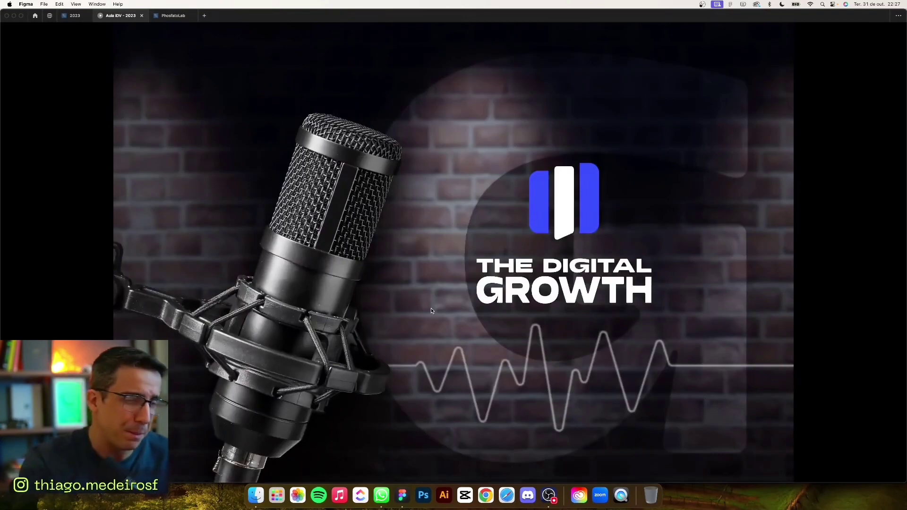
pyautogui.scroll(-10, 431, 311)
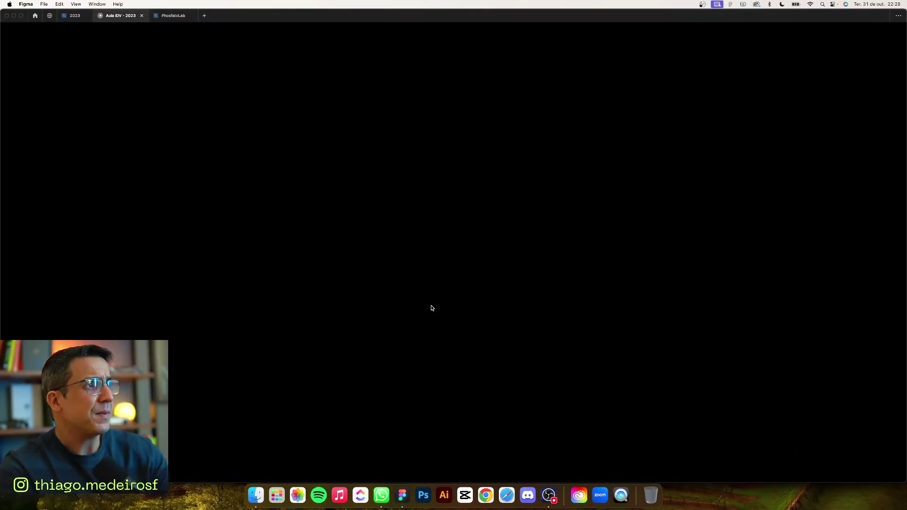
# - Scroll past the Comunidade deSSign Canva templates and story posts to the tilted phone beside the SS logo
pyautogui.scroll(-5, 432, 308)
pyautogui.scroll(-5, 432, 237)
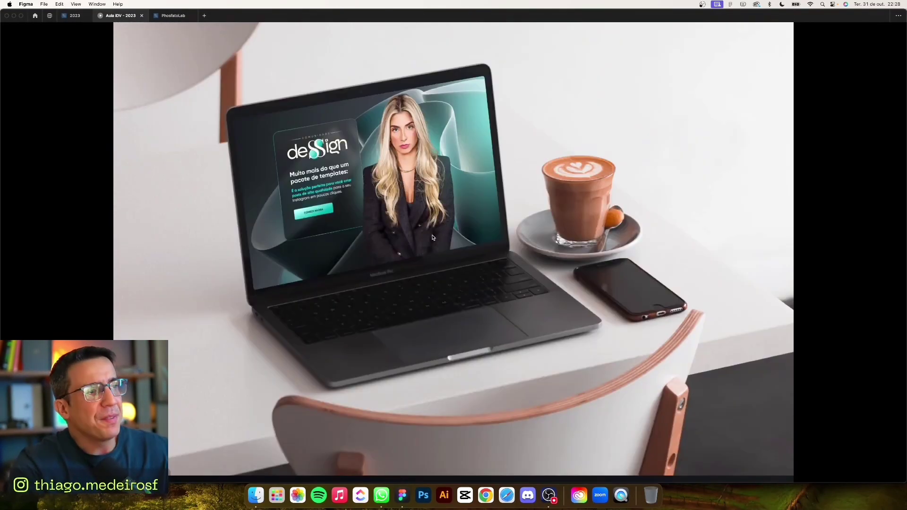
pyautogui.scroll(-2, 433, 235)
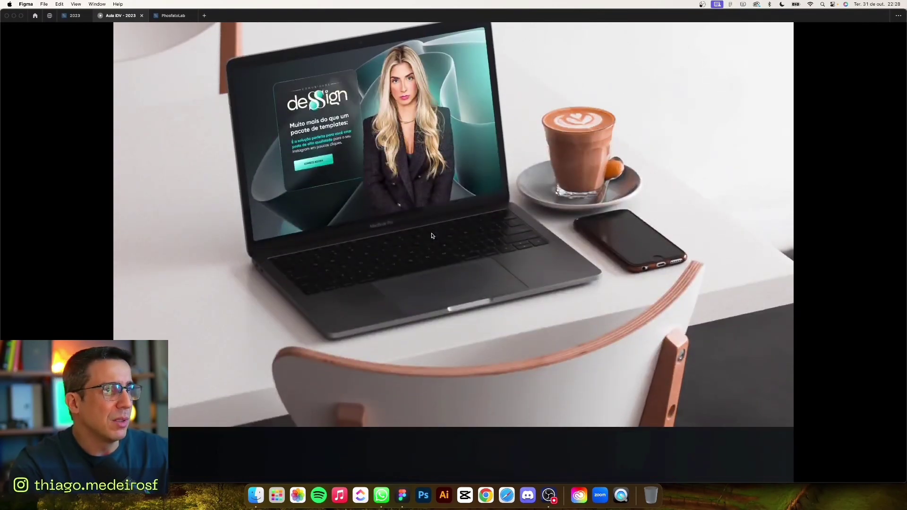
pyautogui.scroll(-3, 432, 236)
pyautogui.scroll(-3, 432, 235)
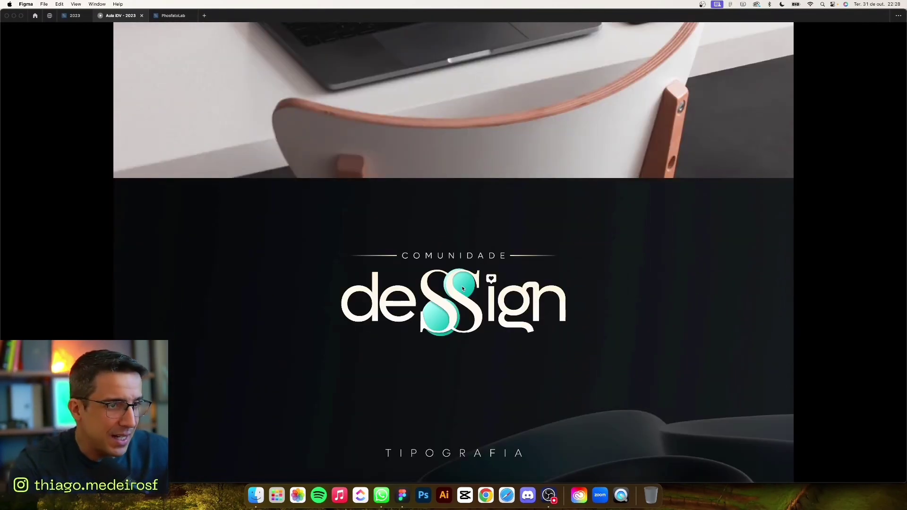
pyautogui.scroll(-1, 462, 289)
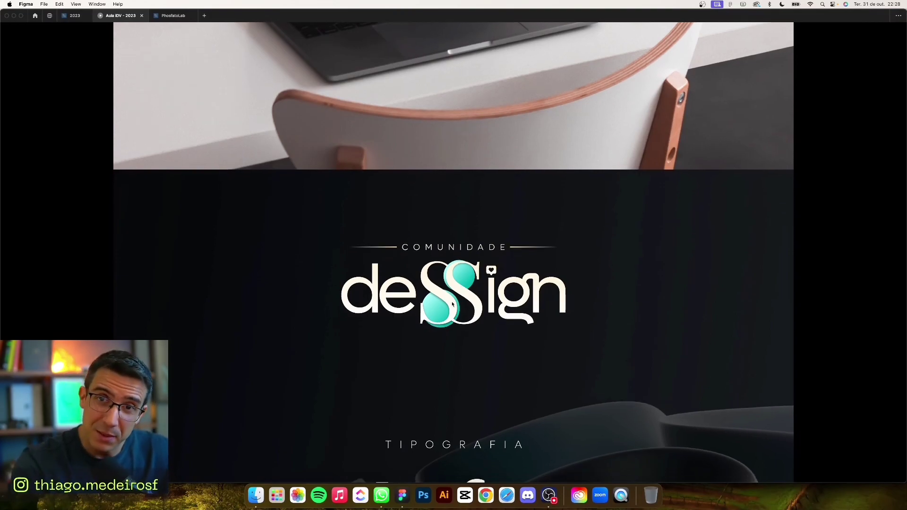
pyautogui.scroll(-3, 450, 303)
pyautogui.scroll(-5, 442, 307)
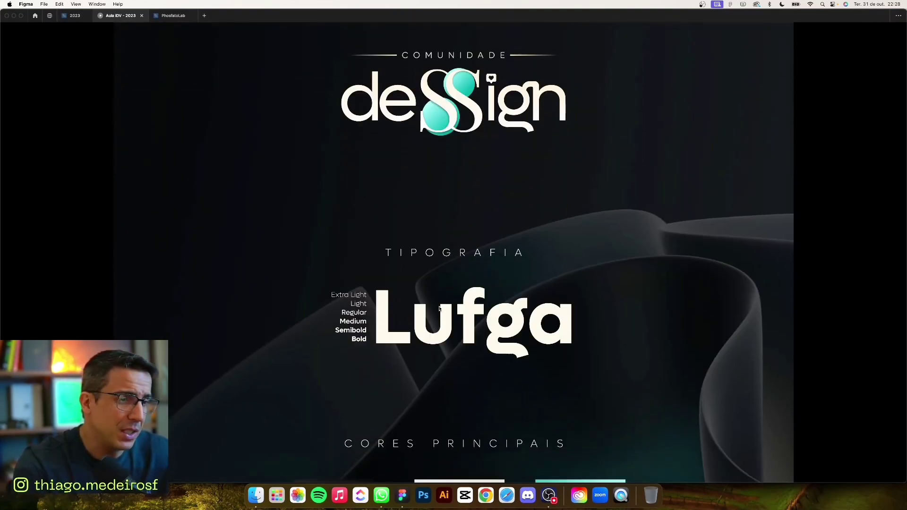
pyautogui.scroll(-2, 373, 340)
pyautogui.scroll(-10, 373, 340)
pyautogui.scroll(-8, 378, 340)
pyautogui.scroll(-10, 379, 340)
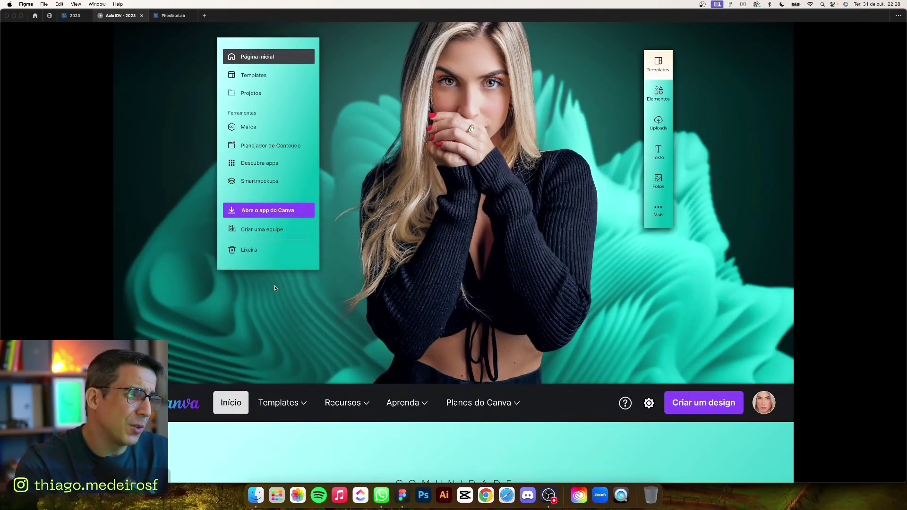
pyautogui.scroll(-5, 661, 236)
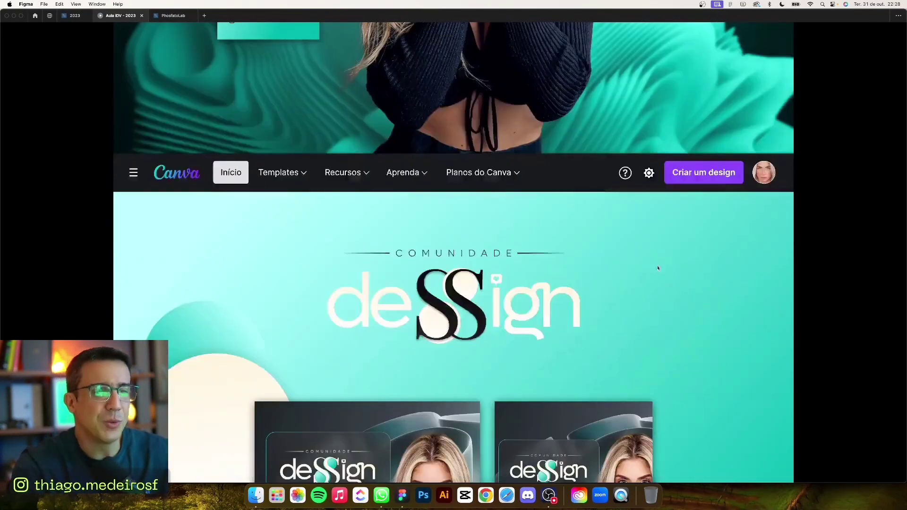
pyautogui.scroll(-2, 595, 293)
pyautogui.scroll(-4, 519, 307)
pyautogui.scroll(6, 437, 312)
pyautogui.scroll(6, 437, 312)
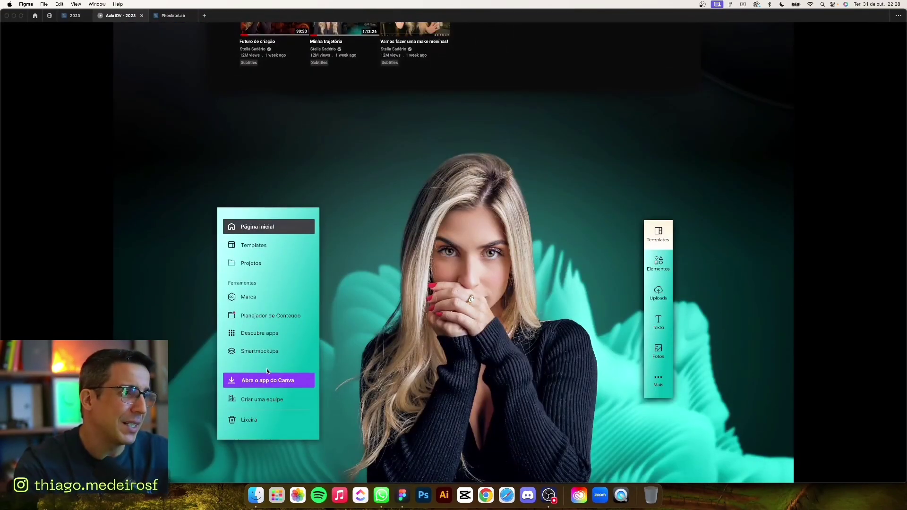
pyautogui.scroll(-10, 397, 269)
pyautogui.scroll(-5, 358, 231)
pyautogui.scroll(-10, 494, 181)
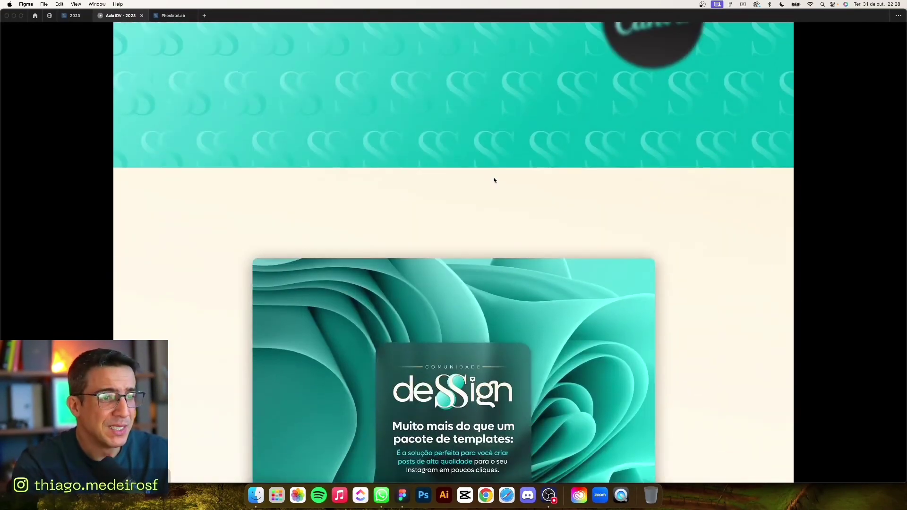
pyautogui.scroll(-6, 494, 181)
pyautogui.scroll(-8, 493, 187)
pyautogui.scroll(1, 492, 195)
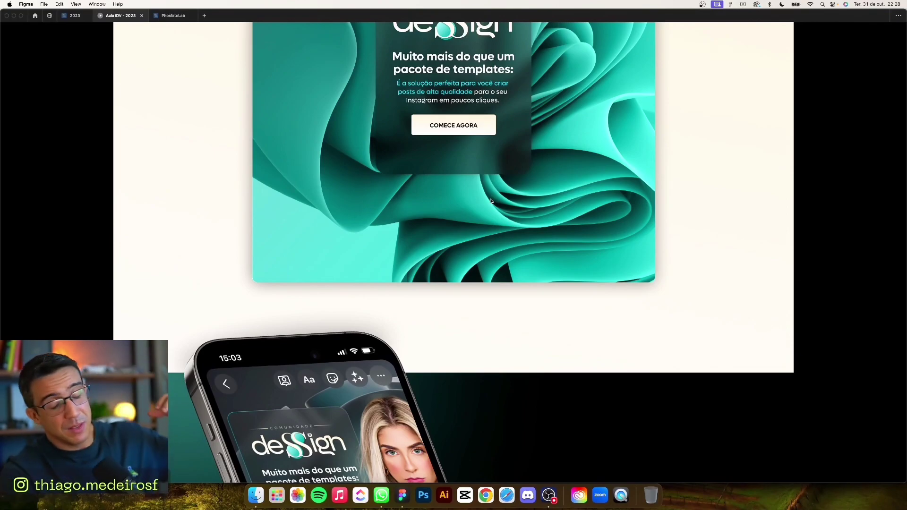
pyautogui.scroll(3, 490, 203)
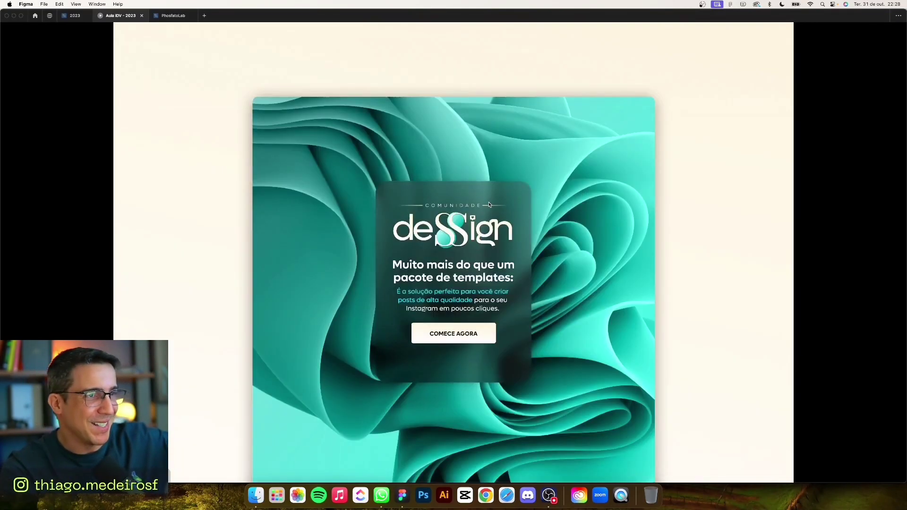
pyautogui.scroll(10, 472, 222)
pyautogui.scroll(5, 466, 228)
pyautogui.scroll(8, 378, 250)
pyautogui.scroll(1, 301, 218)
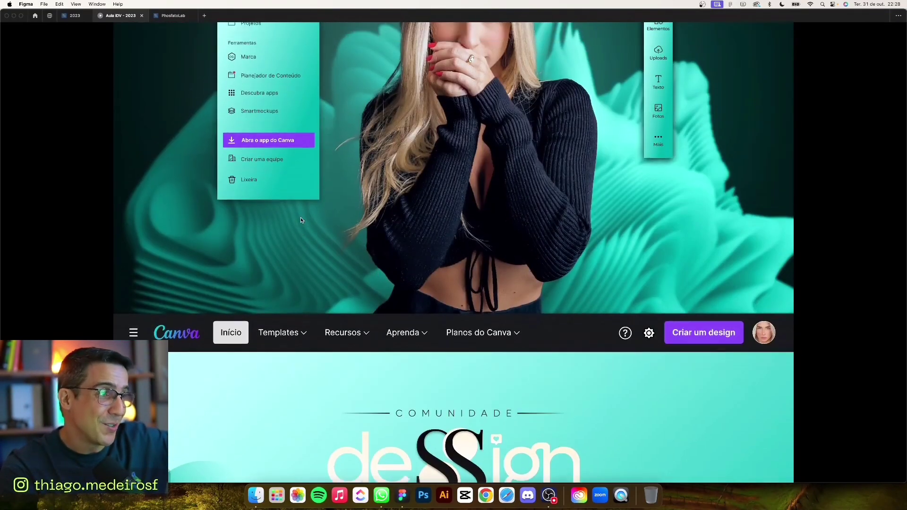
pyautogui.scroll(5, 300, 218)
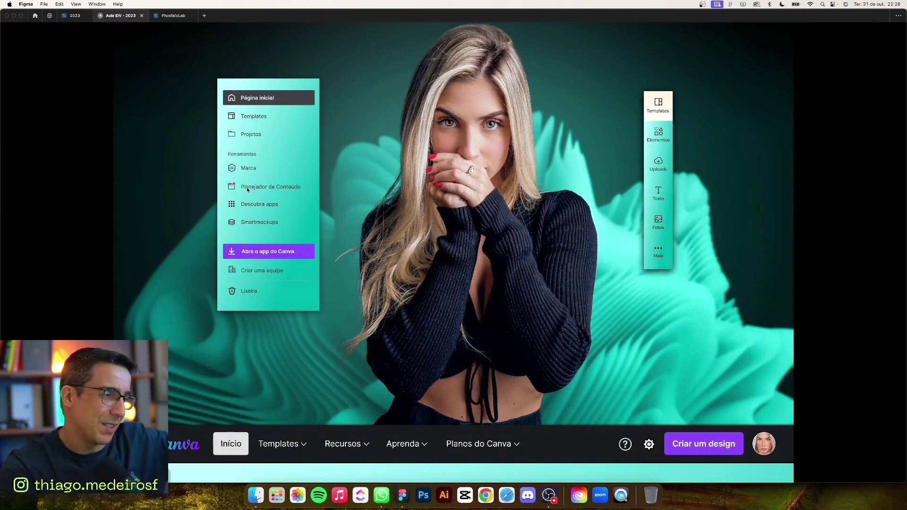
pyautogui.scroll(-10, 254, 160)
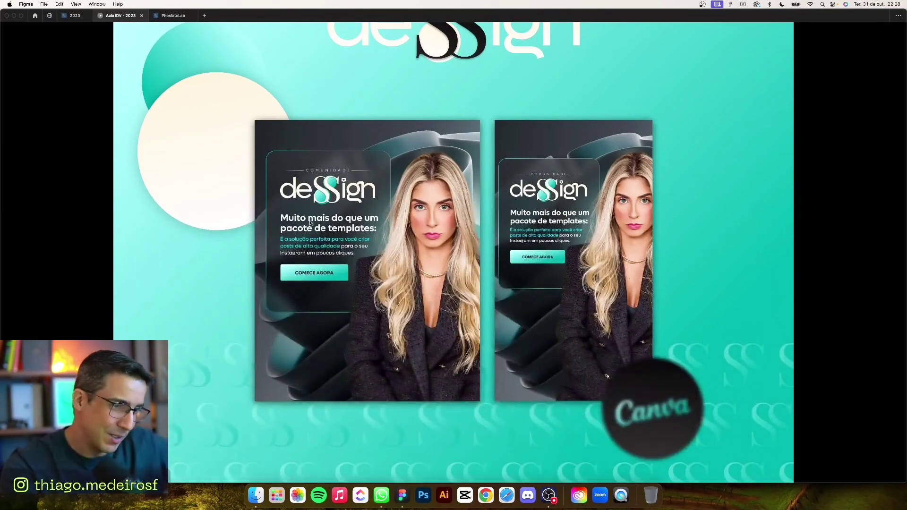
pyautogui.scroll(-8, 307, 189)
pyautogui.scroll(-2, 358, 224)
pyautogui.scroll(-12, 358, 223)
pyautogui.scroll(-5, 358, 223)
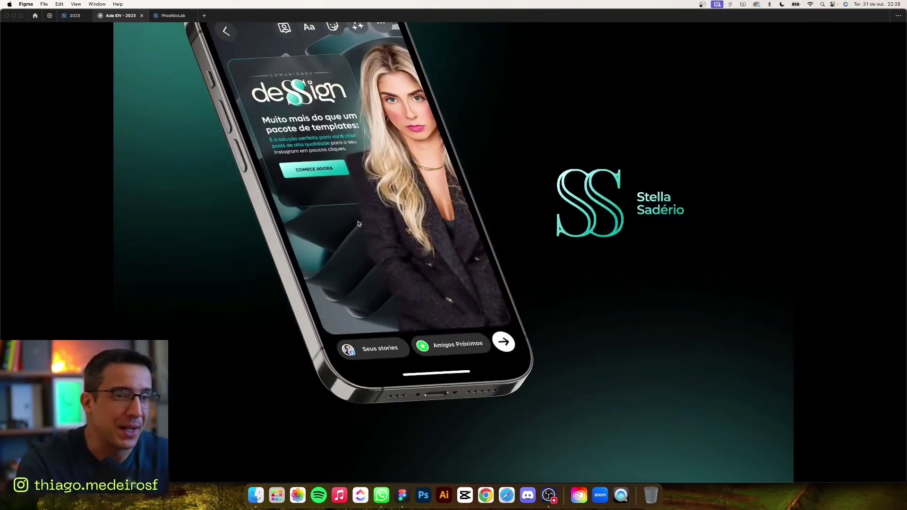
pyautogui.scroll(4, 736, 291)
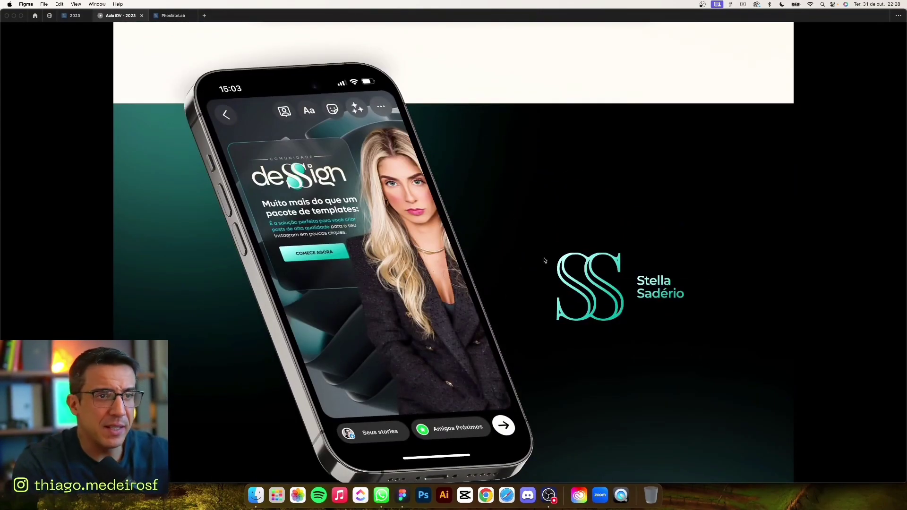
# - Advance to the Hannover Fondue brandbook and scroll through Conceito and Construção to the Resultado interior
pyautogui.press('Right')
pyautogui.press('Right')
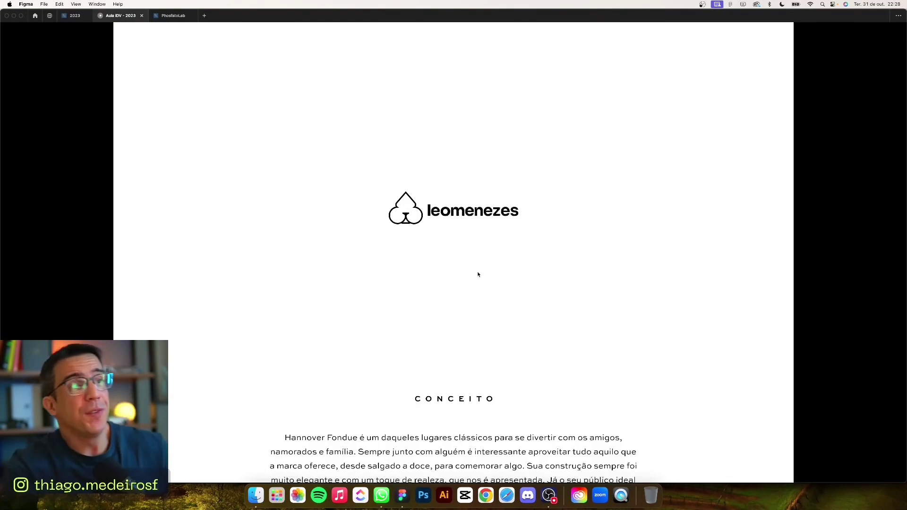
pyautogui.scroll(-1, 473, 261)
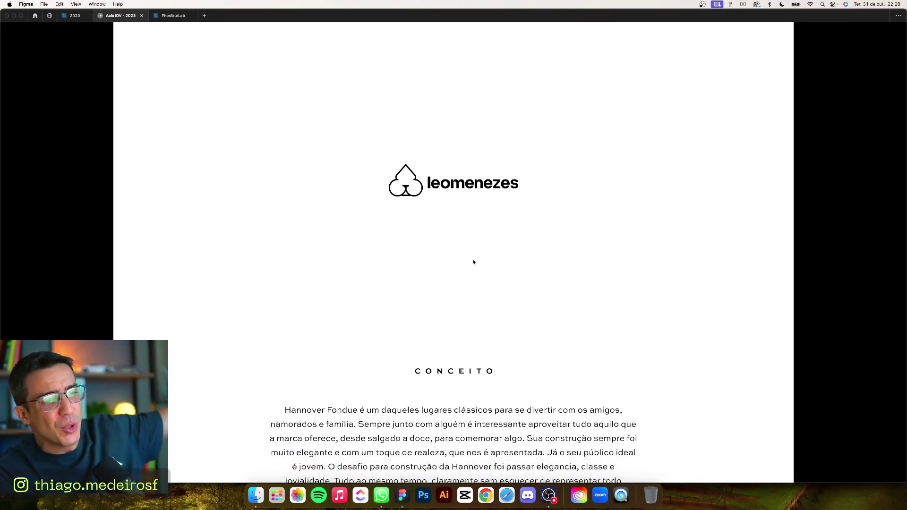
pyautogui.scroll(-5, 473, 263)
pyautogui.scroll(-7, 472, 265)
pyautogui.scroll(-3, 472, 266)
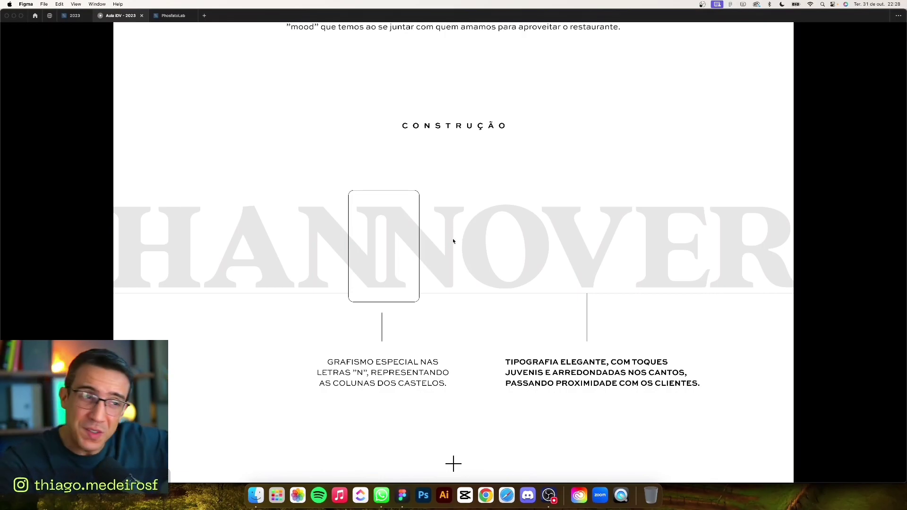
pyautogui.scroll(-5, 407, 274)
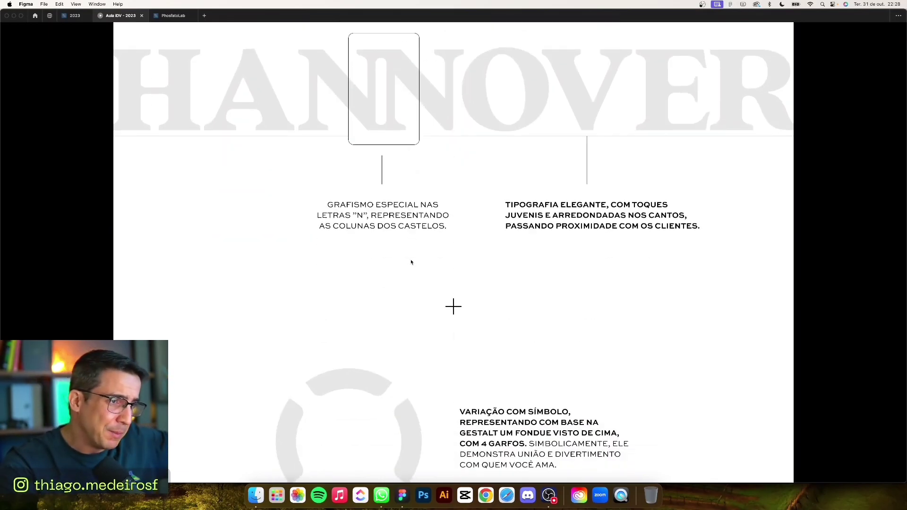
pyautogui.scroll(-10, 404, 273)
pyautogui.scroll(-5, 403, 269)
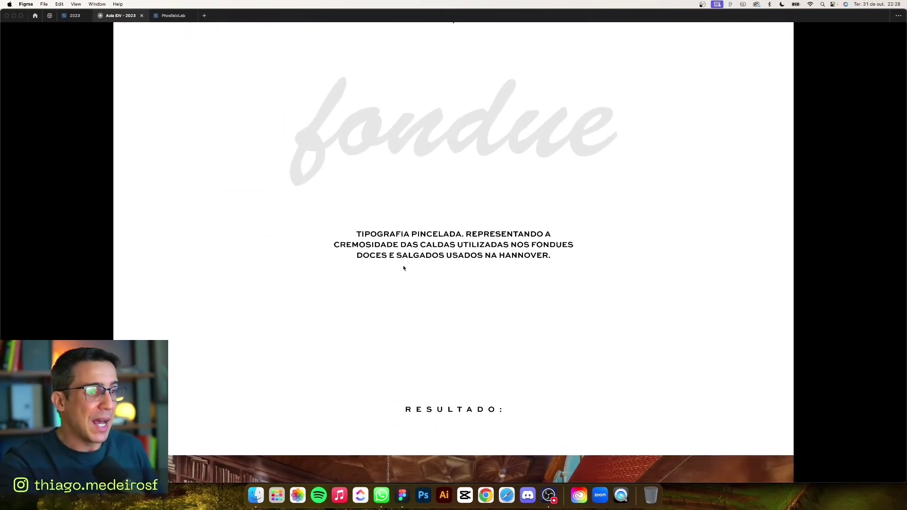
pyautogui.scroll(-6, 403, 268)
pyautogui.scroll(-2, 403, 268)
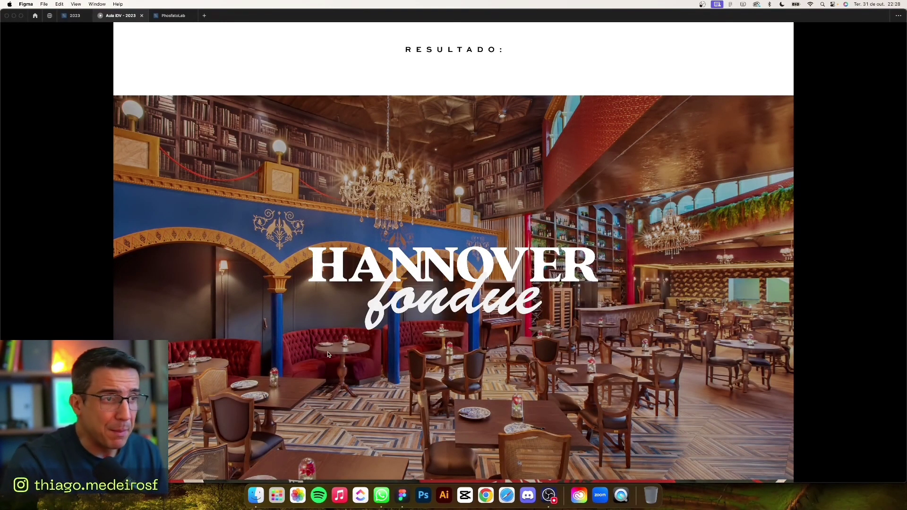
# - Scroll past the tote bag, Instagram profile, shop sign and highlight icons to the website homepage slide 14/14
pyautogui.scroll(-1, 329, 354)
pyautogui.scroll(-2, 325, 342)
pyautogui.scroll(-1, 324, 331)
pyautogui.scroll(-1, 320, 317)
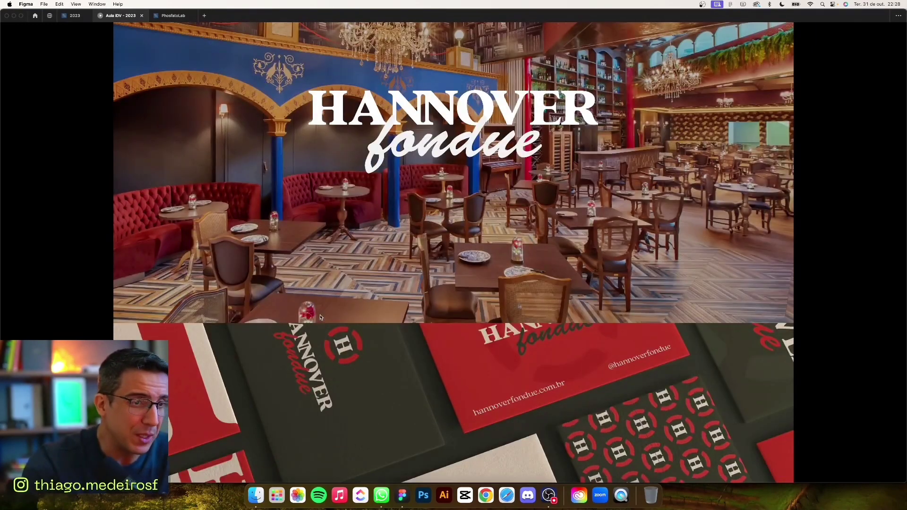
pyautogui.scroll(-2, 321, 317)
pyautogui.scroll(-1, 321, 318)
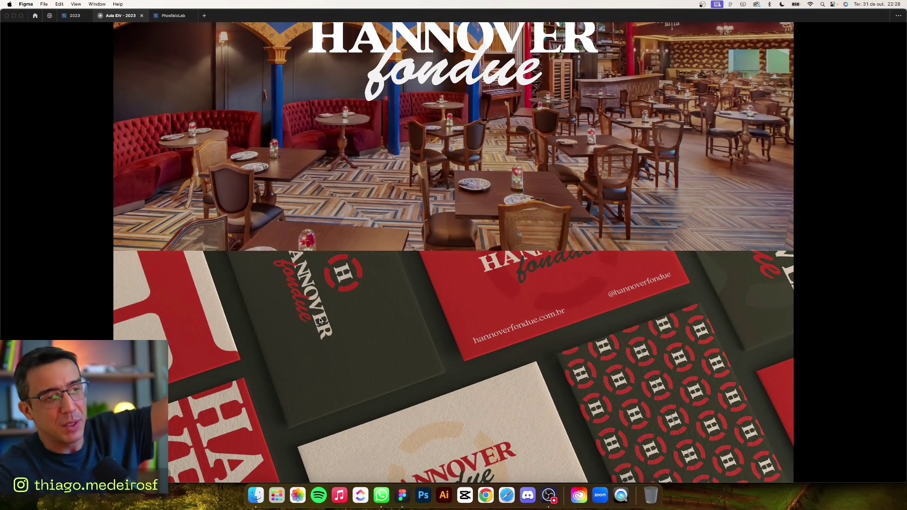
pyautogui.scroll(-1, 318, 318)
pyautogui.scroll(-1, 318, 319)
pyautogui.scroll(-1, 318, 339)
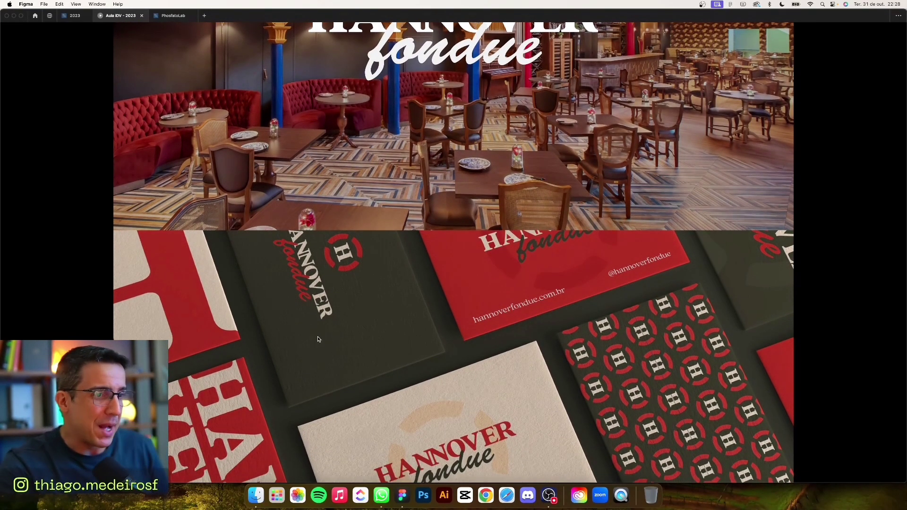
pyautogui.scroll(-1, 318, 339)
pyautogui.scroll(5, 437, 269)
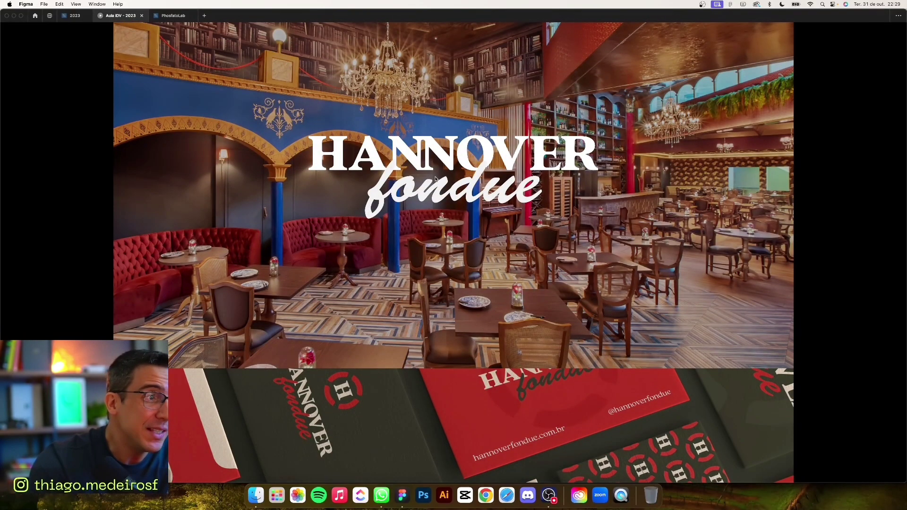
pyautogui.scroll(-5, 455, 218)
pyautogui.scroll(-5, 456, 217)
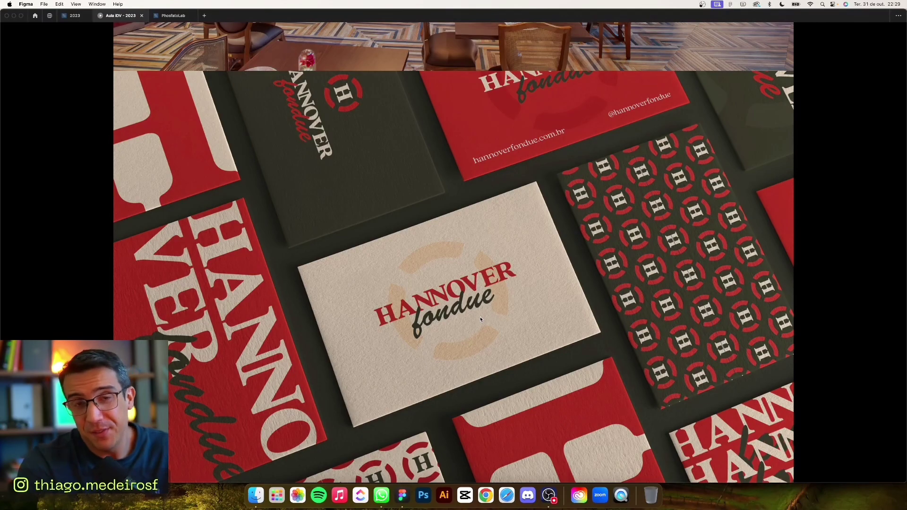
pyautogui.scroll(-3, 457, 312)
pyautogui.scroll(-2, 457, 312)
pyautogui.scroll(-5, 457, 314)
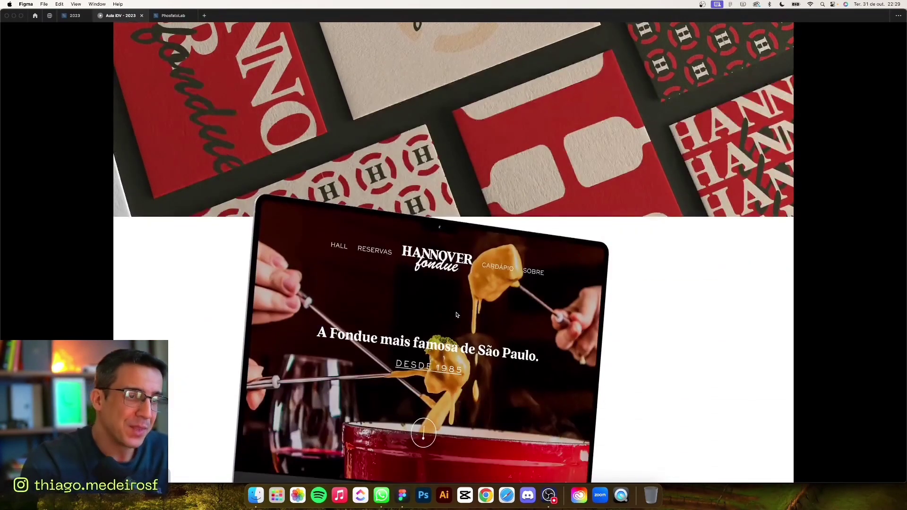
pyautogui.scroll(-2, 456, 316)
pyautogui.scroll(-1, 451, 322)
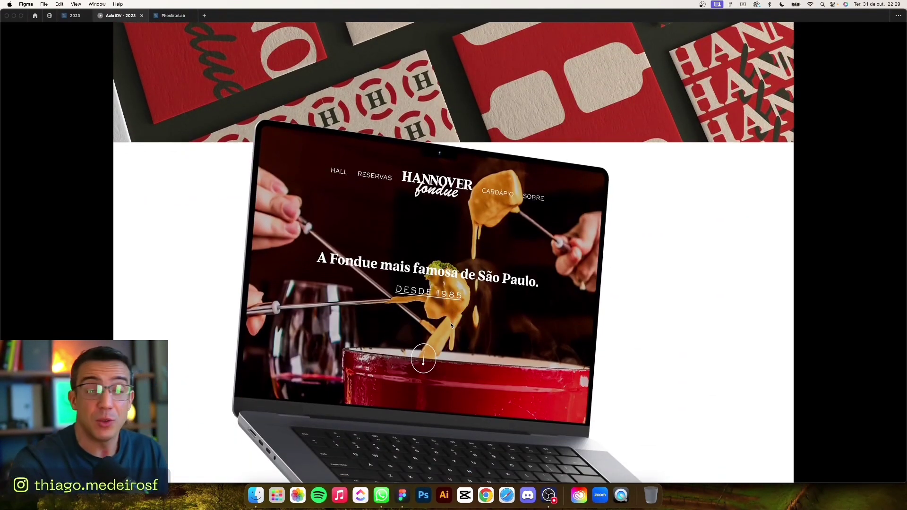
pyautogui.scroll(-2, 449, 323)
pyautogui.scroll(-4, 412, 338)
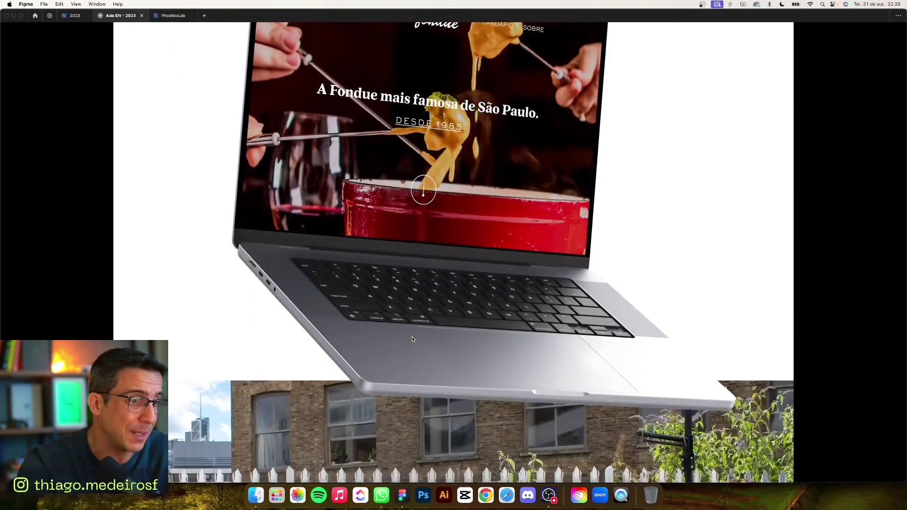
pyautogui.scroll(-2, 410, 345)
pyautogui.scroll(-6, 407, 350)
pyautogui.scroll(-1, 406, 352)
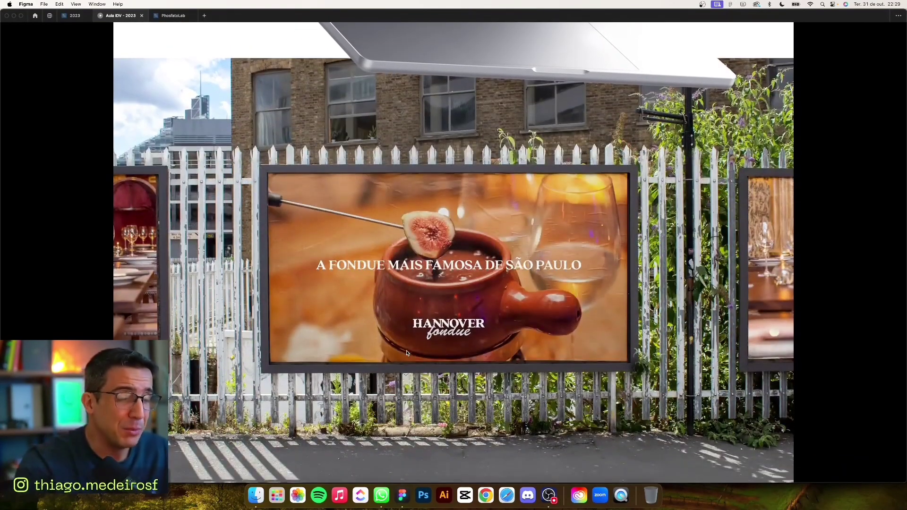
pyautogui.scroll(-2, 407, 352)
pyautogui.scroll(-1, 407, 350)
pyautogui.scroll(-4, 408, 348)
pyautogui.scroll(-1, 408, 348)
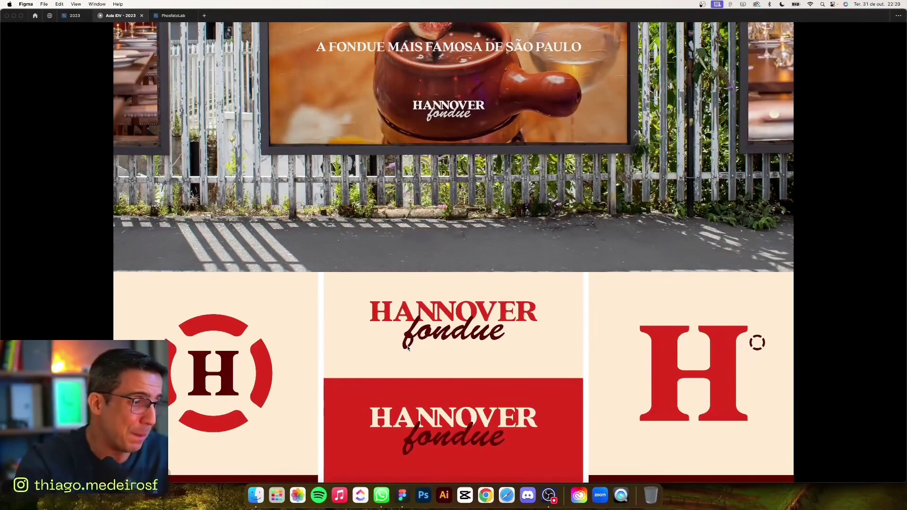
pyautogui.scroll(-2, 408, 347)
pyautogui.scroll(-5, 407, 343)
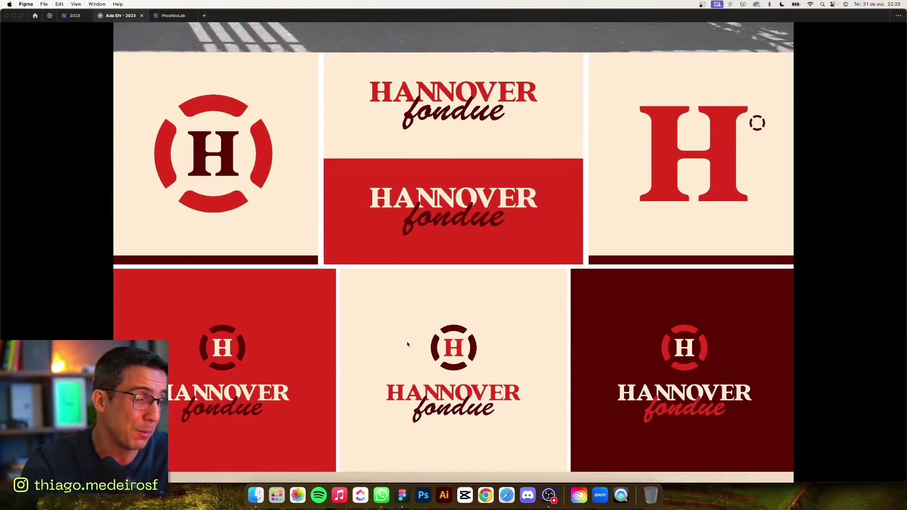
pyautogui.scroll(-1, 408, 337)
pyautogui.scroll(1, 408, 337)
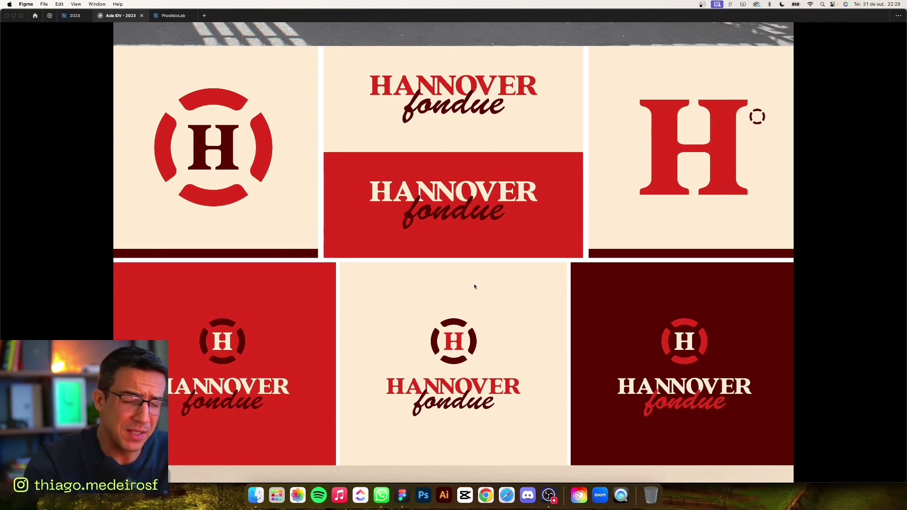
pyautogui.scroll(-8, 475, 287)
pyautogui.scroll(-5, 473, 286)
pyautogui.scroll(-1, 473, 285)
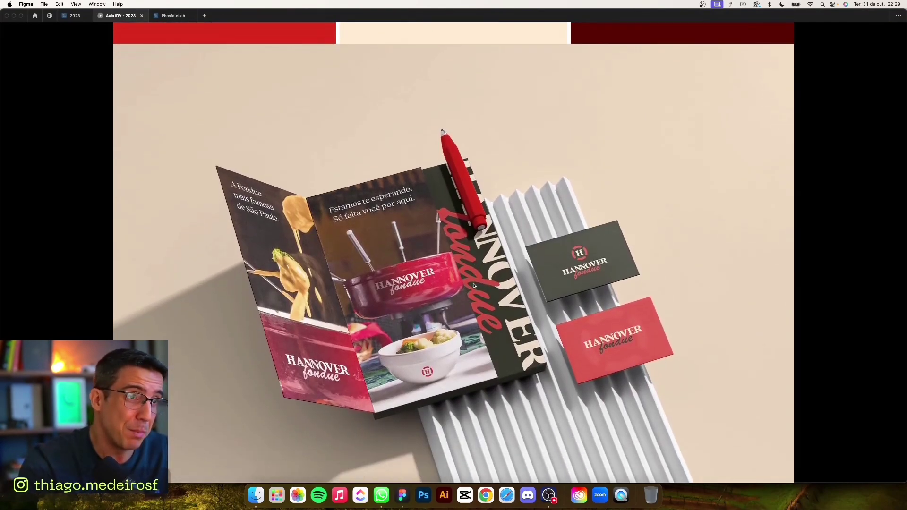
pyautogui.scroll(-1, 473, 286)
pyautogui.scroll(-1, 474, 286)
pyautogui.scroll(-1, 473, 285)
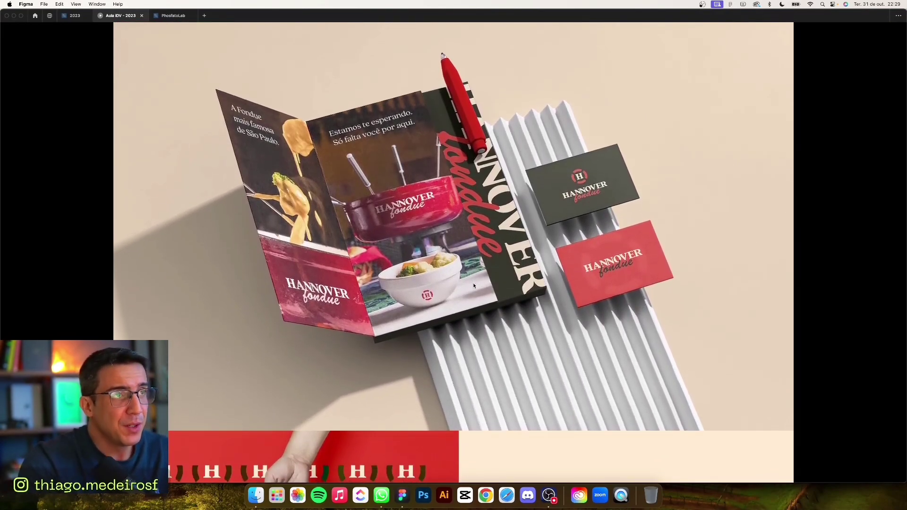
pyautogui.scroll(-3, 474, 285)
pyautogui.scroll(-5, 473, 285)
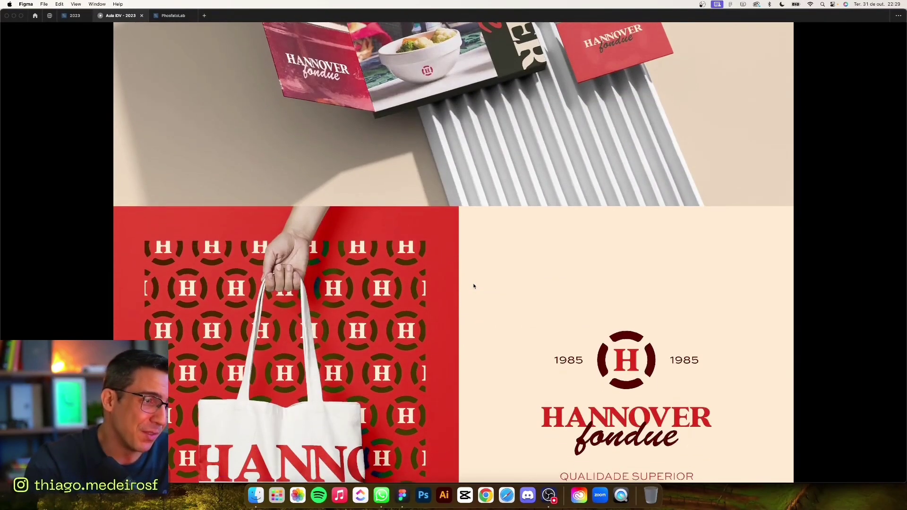
pyautogui.scroll(-1, 473, 284)
pyautogui.scroll(-1, 474, 284)
pyautogui.scroll(-1, 473, 285)
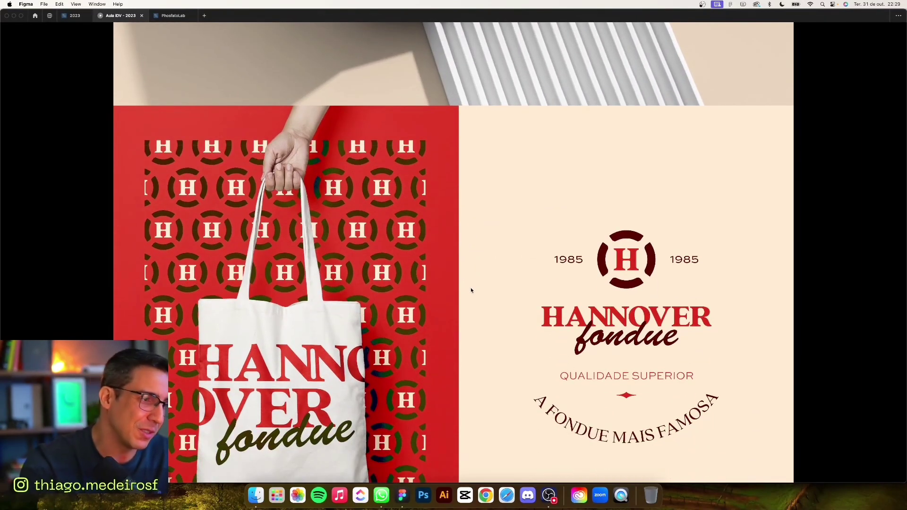
pyautogui.scroll(-1, 470, 289)
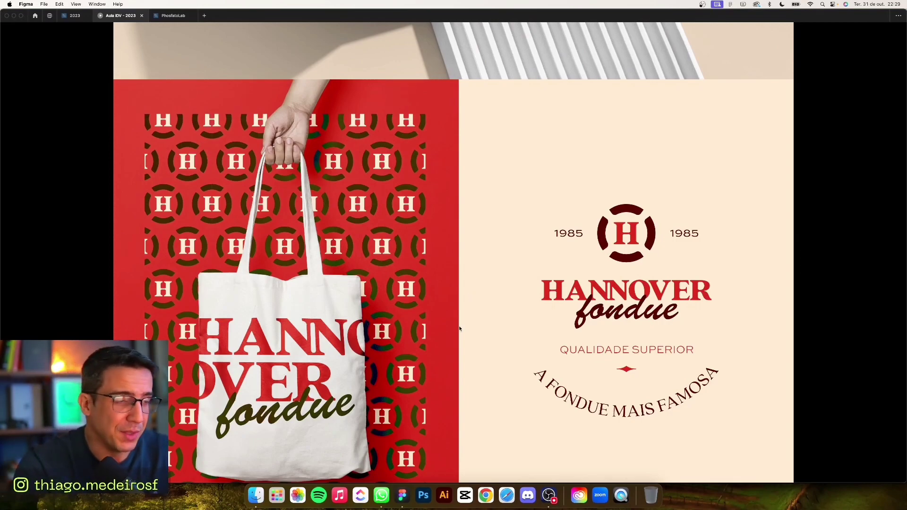
pyautogui.scroll(-5, 486, 317)
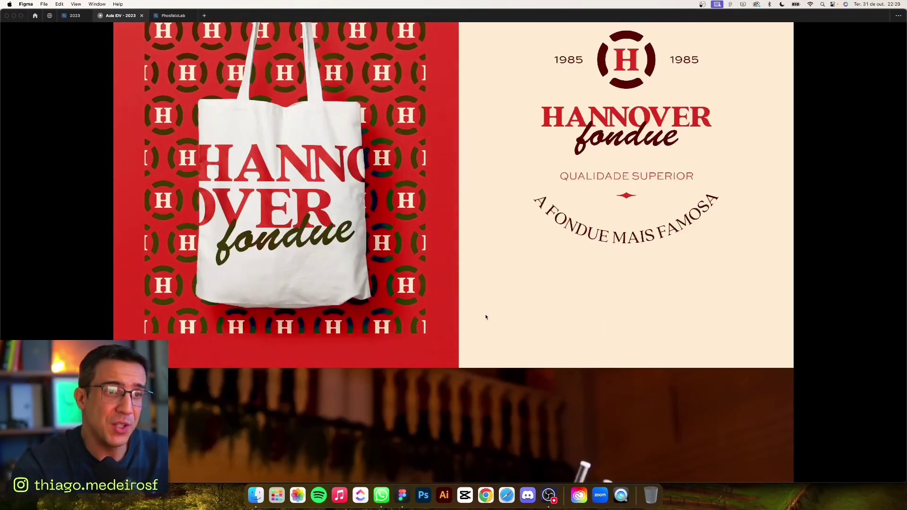
pyautogui.scroll(-5, 485, 317)
pyautogui.scroll(-5, 485, 317)
pyautogui.scroll(-5, 485, 317)
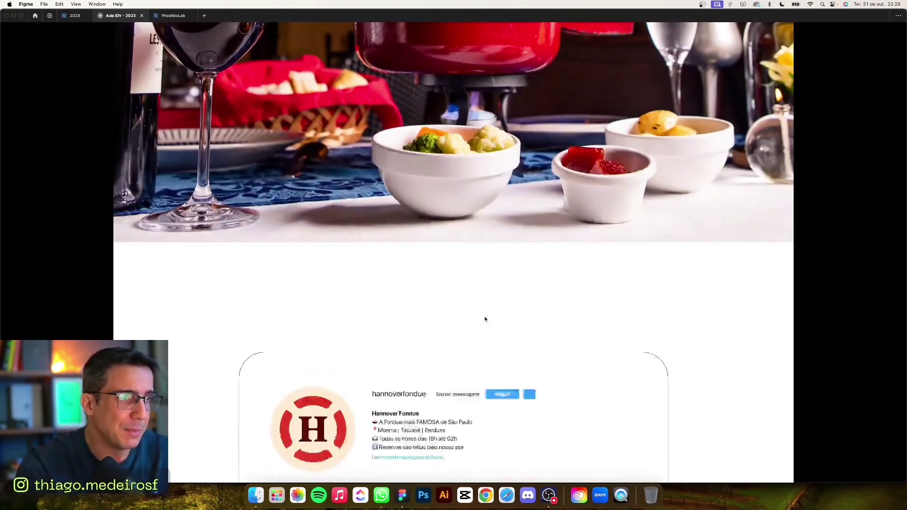
pyautogui.scroll(-5, 486, 316)
pyautogui.scroll(-2, 486, 319)
pyautogui.scroll(-5, 486, 319)
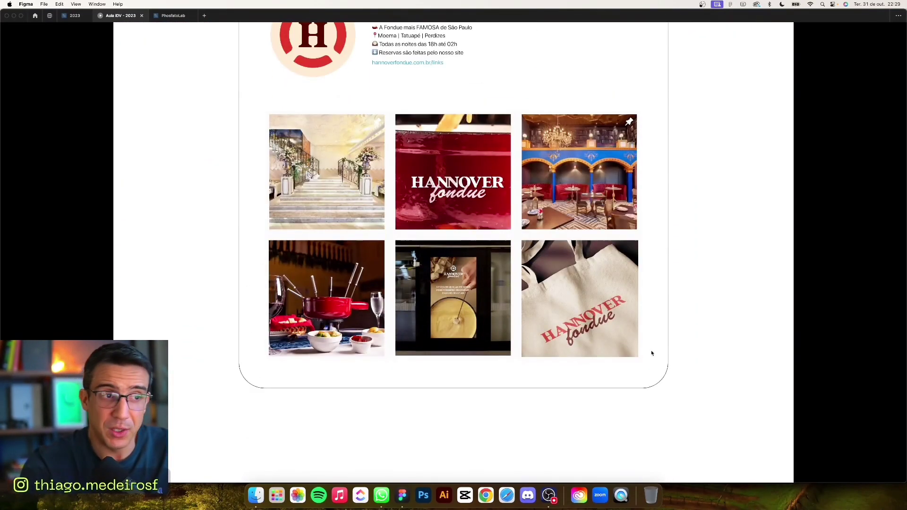
pyautogui.scroll(-10, 595, 351)
pyautogui.scroll(-2, 472, 303)
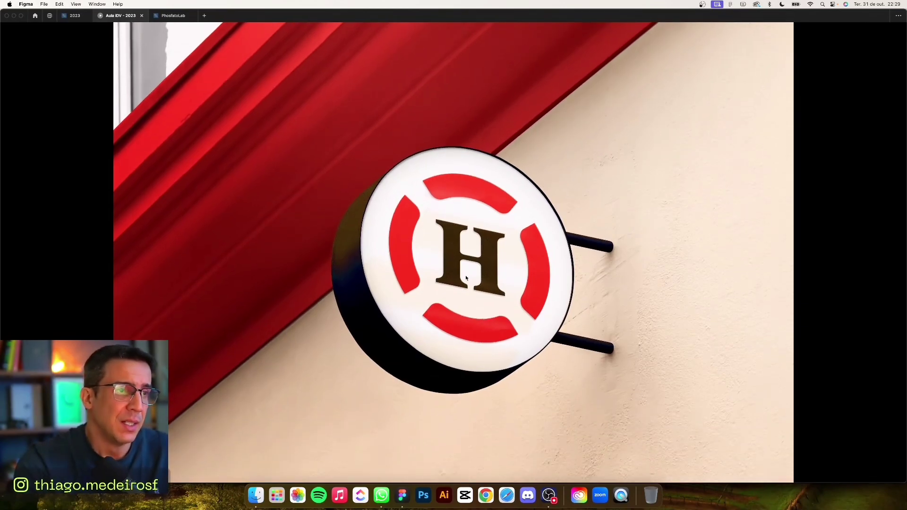
pyautogui.scroll(-10, 466, 278)
pyautogui.scroll(-5, 465, 278)
pyautogui.scroll(-10, 466, 278)
pyautogui.scroll(-10, 466, 278)
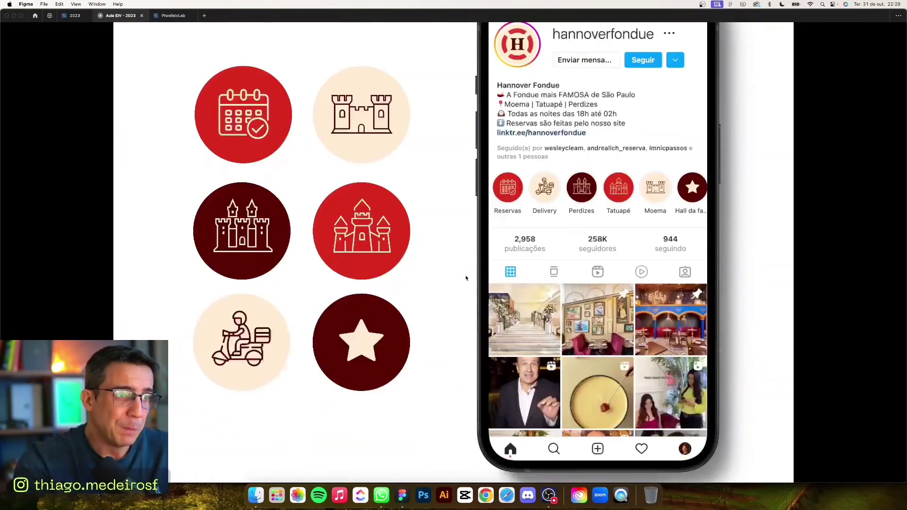
pyautogui.scroll(-5, 466, 278)
pyautogui.scroll(-5, 465, 279)
pyautogui.scroll(-8, 466, 278)
pyautogui.scroll(-10, 465, 278)
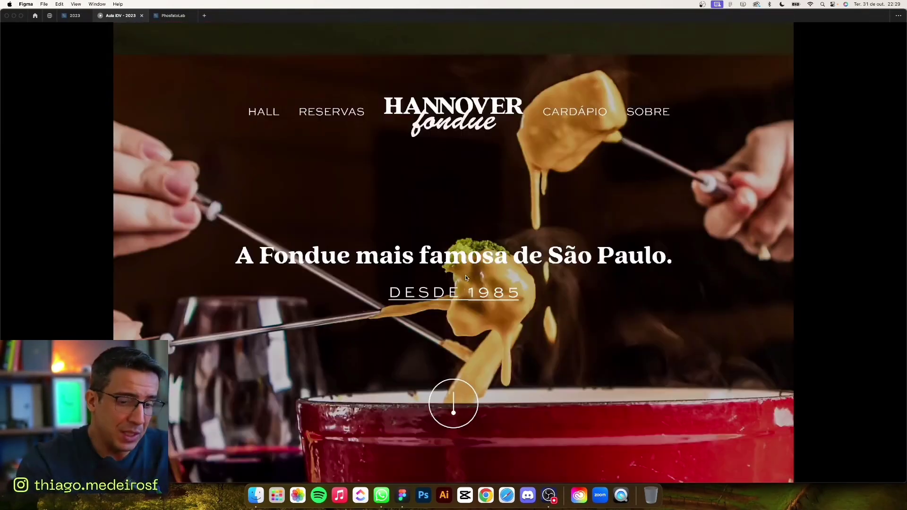
pyautogui.scroll(-1, 465, 277)
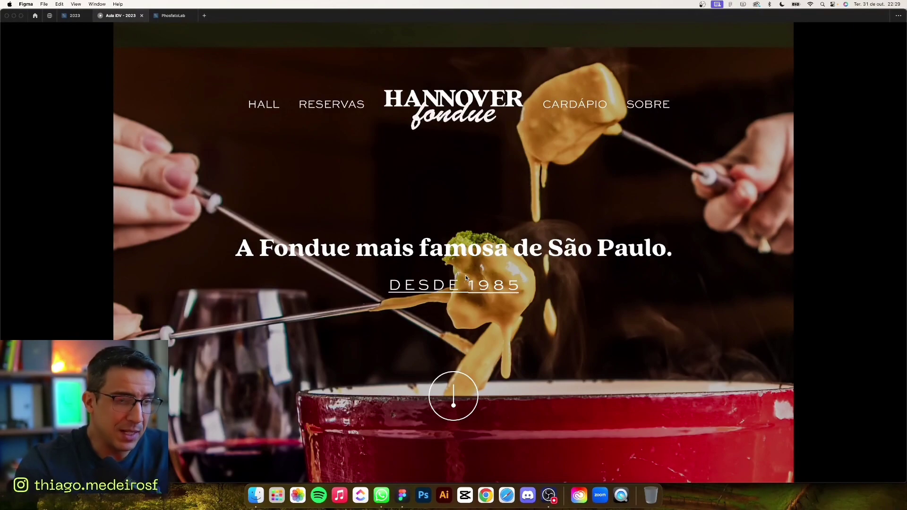
# - Switch to the 2023 file and pan the canvas right to reveal the Apresentação frames
pyautogui.click(73, 15)
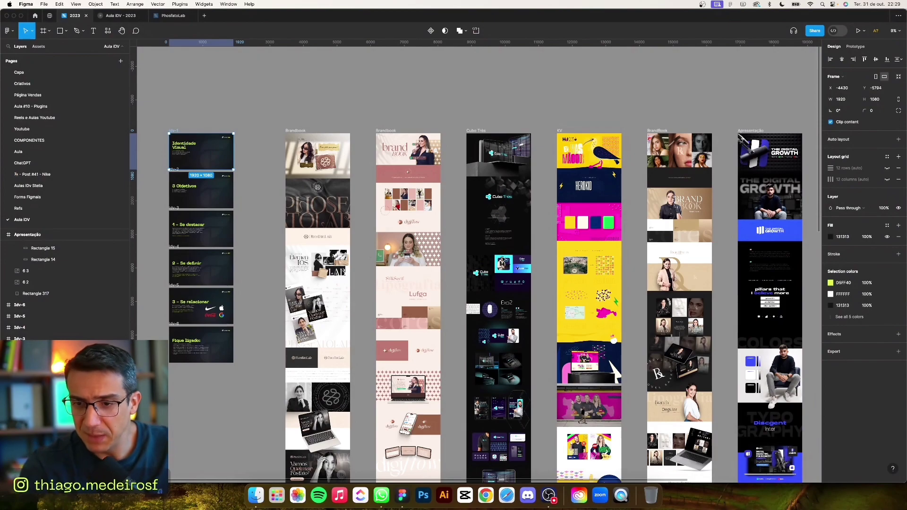
pyautogui.scroll(-1, 423, 334)
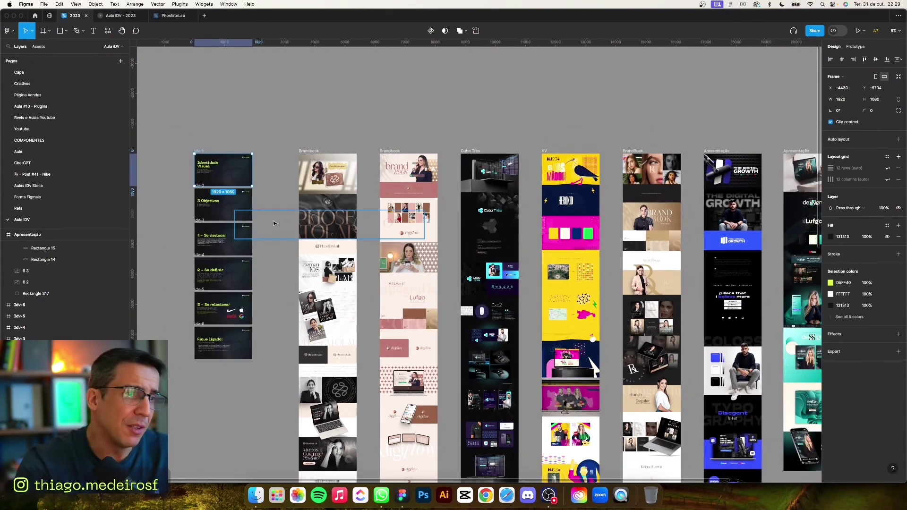
pyautogui.hscroll(5, 626, 127)
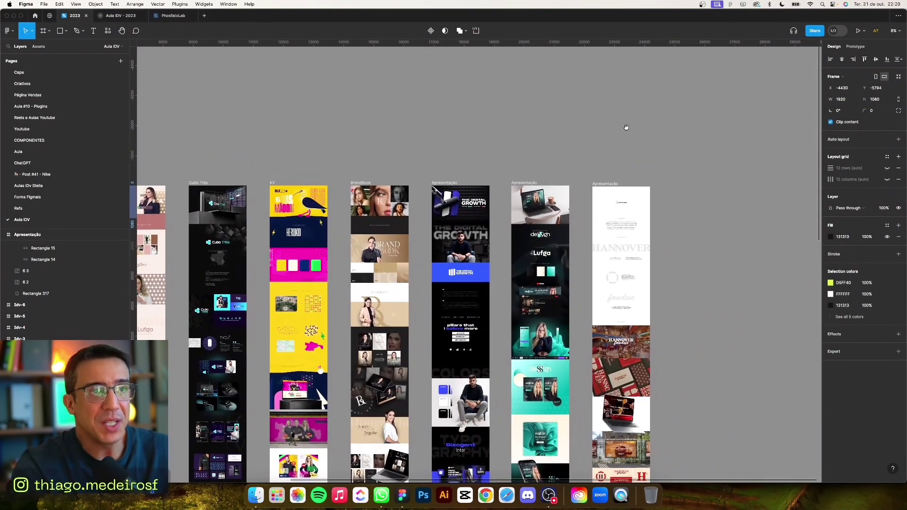
pyautogui.hscroll(2, 509, 146)
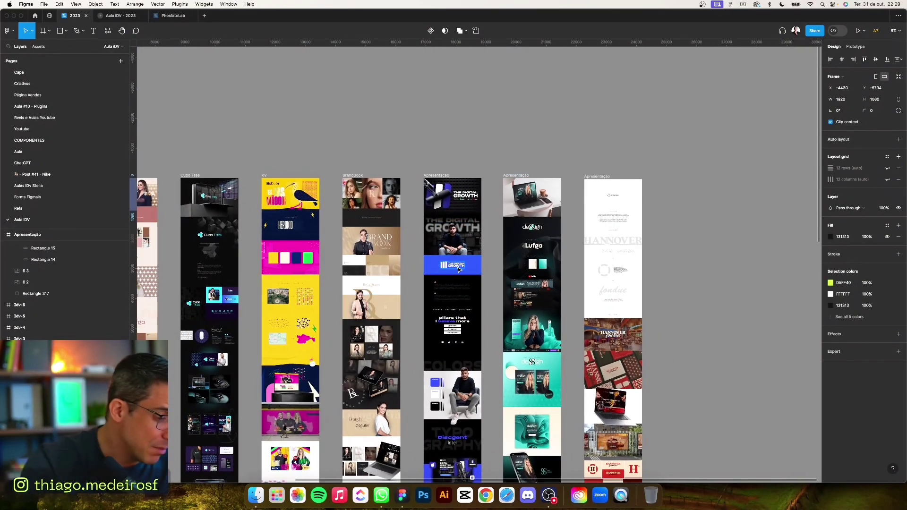
# - Move The Digital Growth logo group above the boards and scale it up about five times
pyautogui.click(452, 143)
pyautogui.moveTo(466, 116); pyautogui.dragTo(503, 105)
pyautogui.scroll(3, 504, 105)
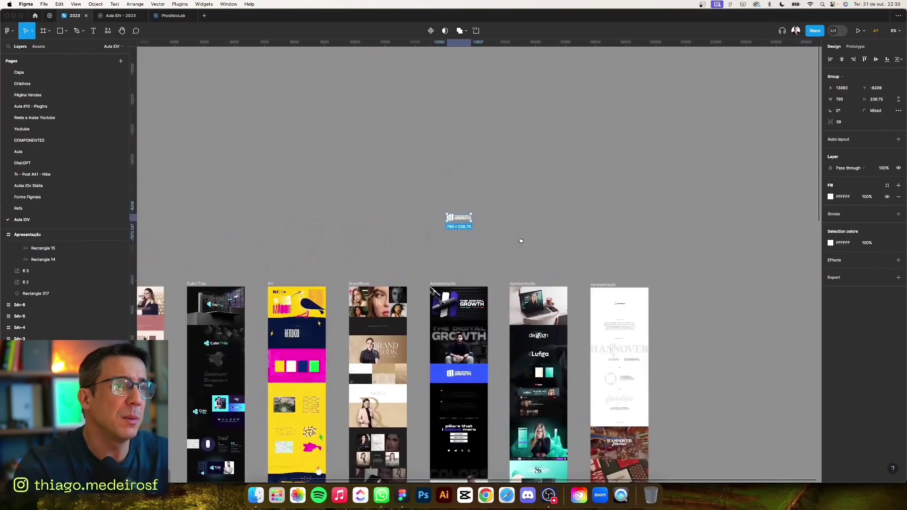
pyautogui.scroll(3, 457, 310)
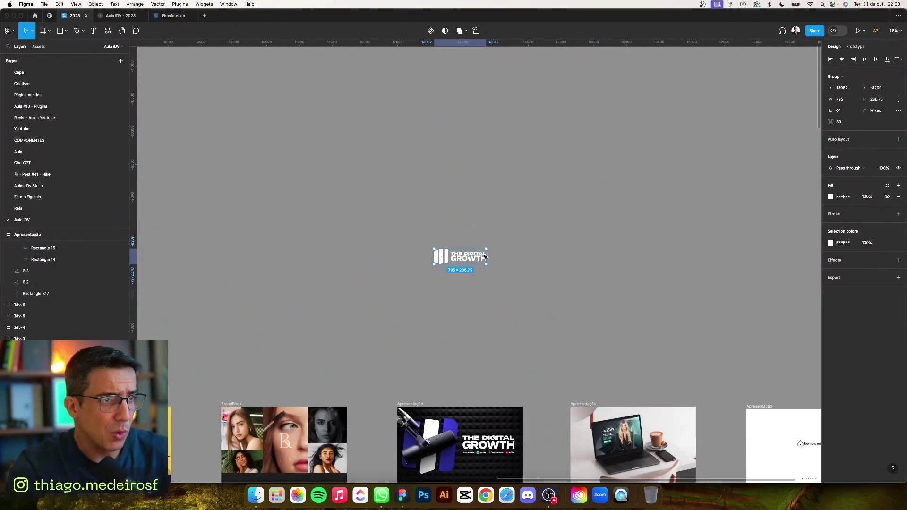
pyautogui.press('k')
pyautogui.moveTo(486, 255); pyautogui.dragTo(699, 256)
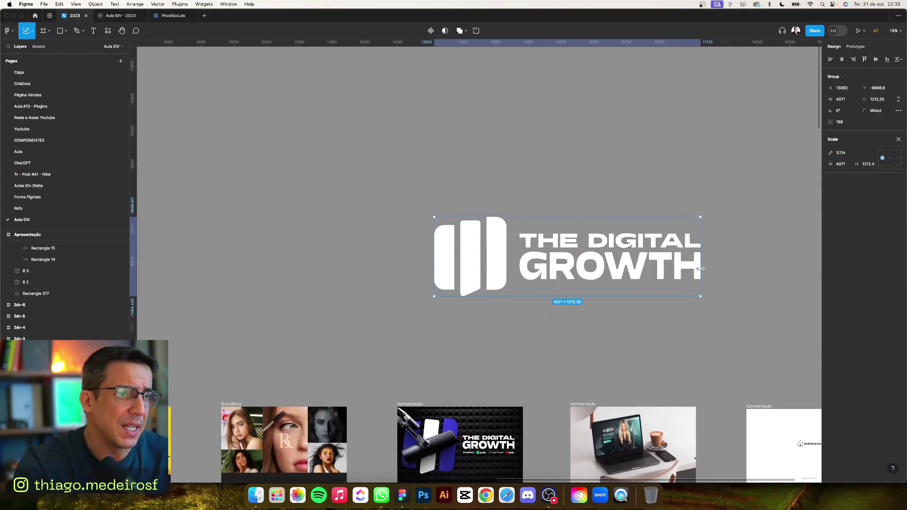
pyautogui.click(563, 328)
# - Pull Frame 17's icon row out of the dark board to above the boards
pyautogui.scroll(-6, 563, 327)
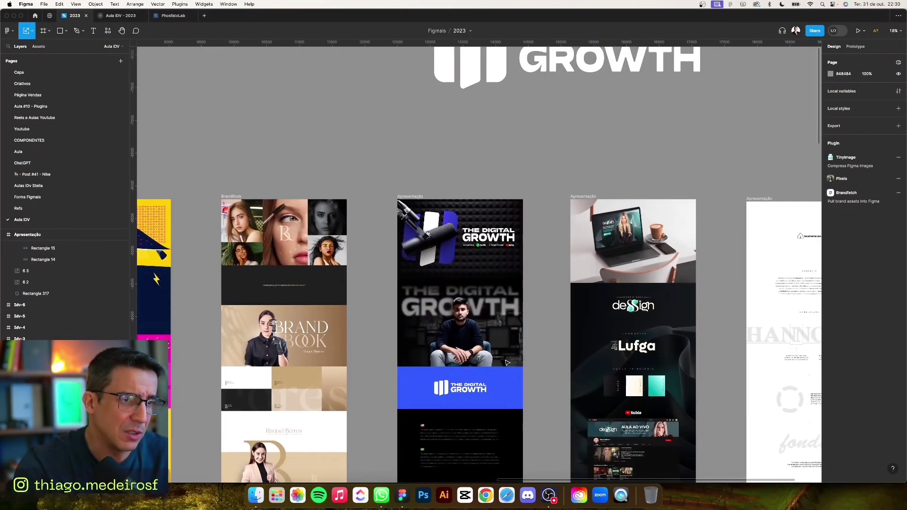
pyautogui.scroll(-3, 495, 374)
pyautogui.scroll(-2, 494, 373)
pyautogui.click(477, 401)
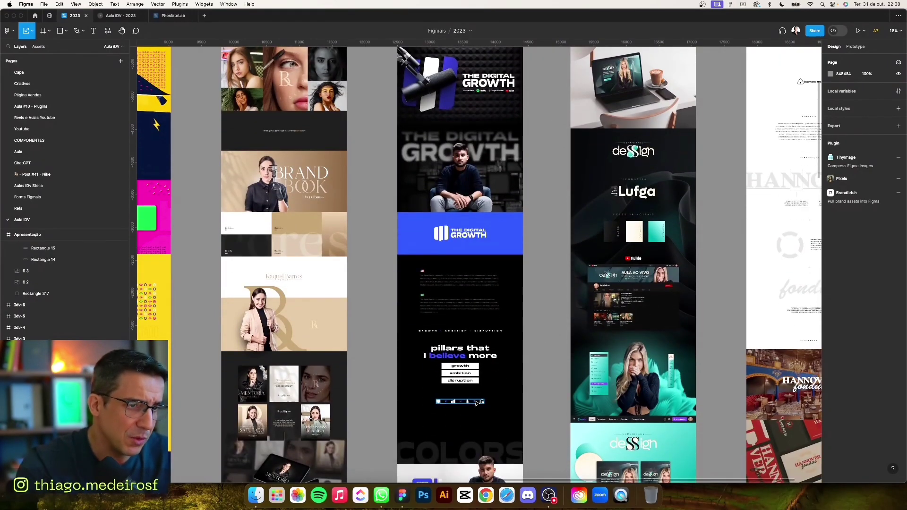
pyautogui.moveTo(549, 57); pyautogui.dragTo(585, 112)
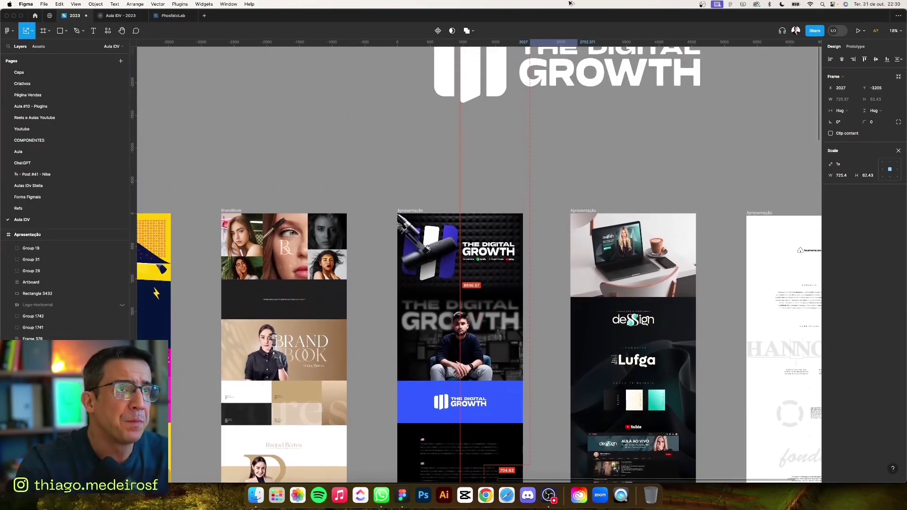
pyautogui.scroll(2, 554, 159)
pyautogui.hscroll(3, 553, 159)
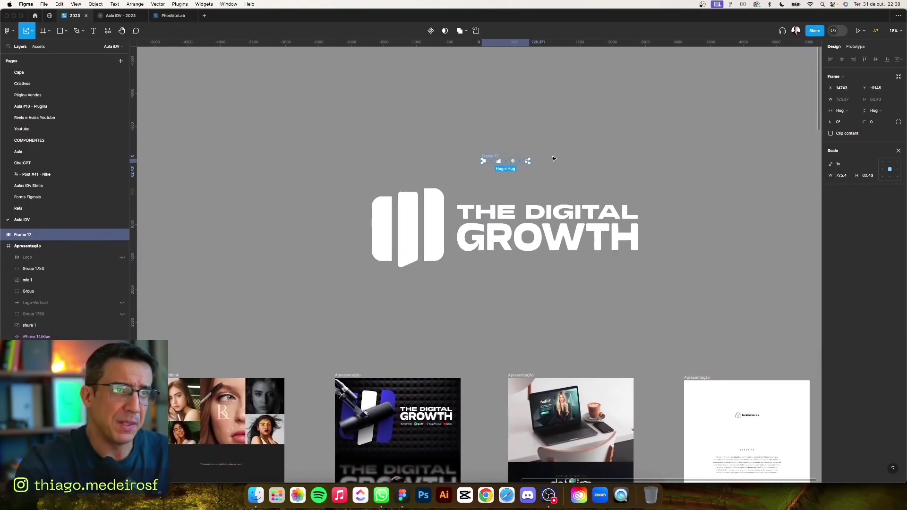
# - Enlarge the icon row, set it above the logo at matching width, then open PhosfatoLab
pyautogui.moveTo(554, 160); pyautogui.dragTo(786, 161)
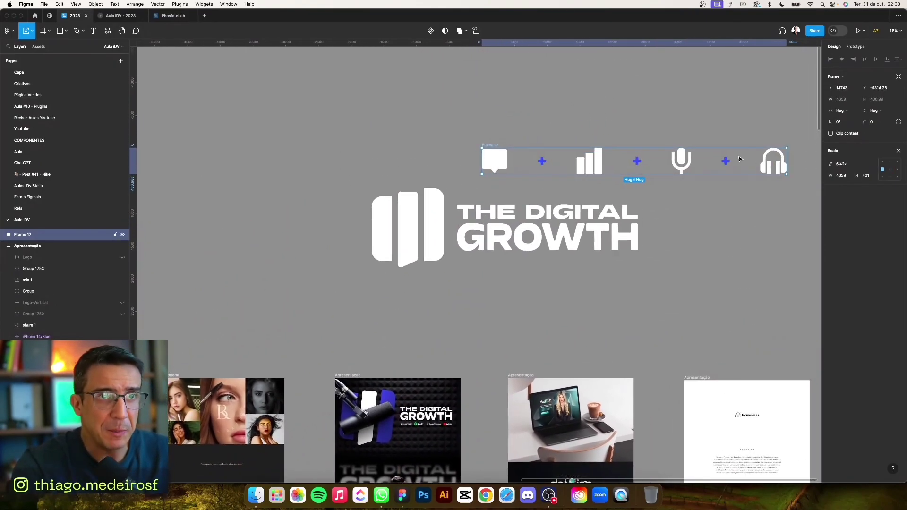
pyautogui.scroll(4, 719, 196)
pyautogui.hscroll(-2, 719, 196)
pyautogui.moveTo(721, 257); pyautogui.dragTo(571, 252)
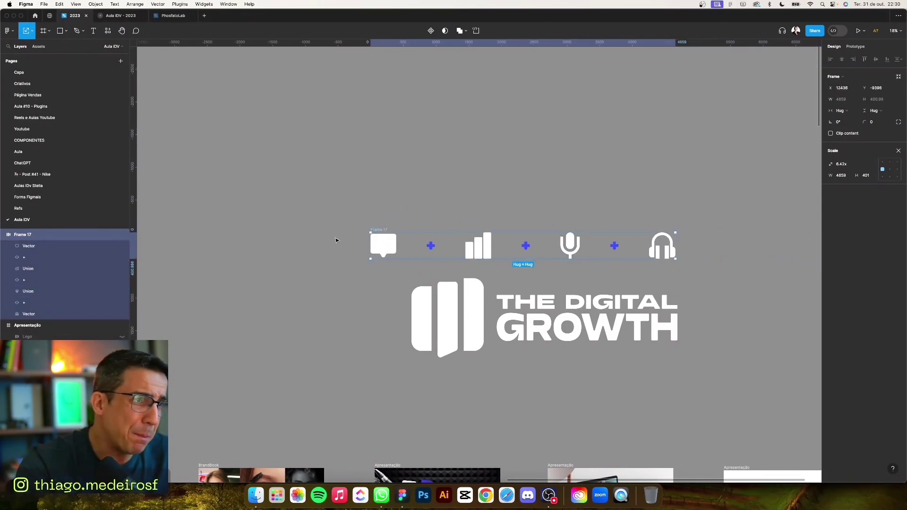
pyautogui.moveTo(369, 249); pyautogui.dragTo(414, 250)
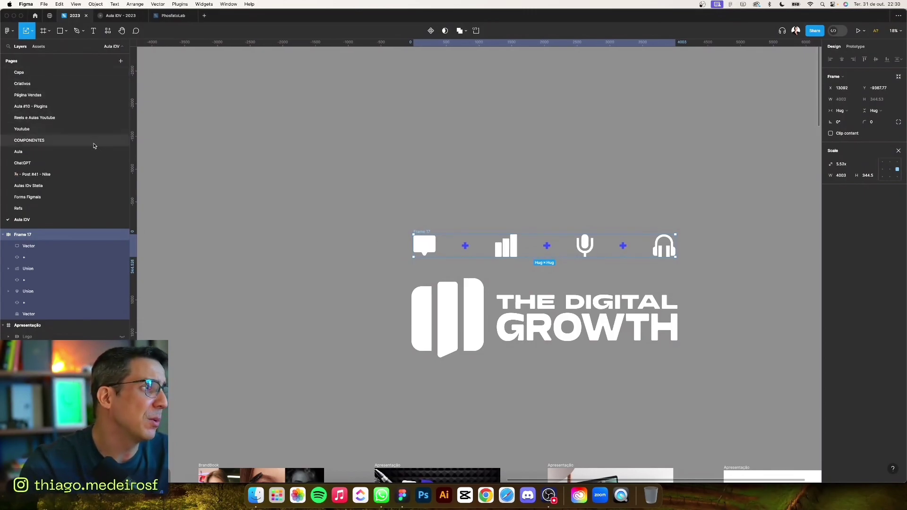
pyautogui.click(170, 16)
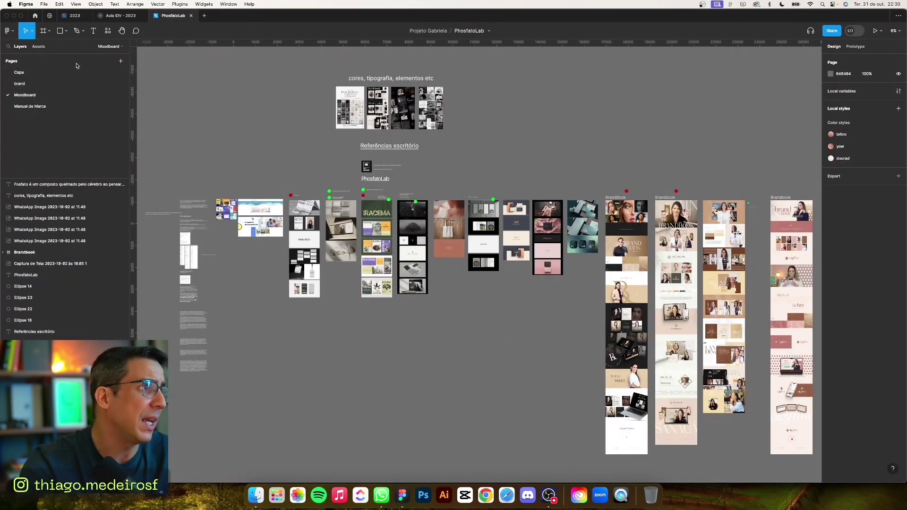
pyautogui.click(54, 84)
pyautogui.scroll(-3, 406, 307)
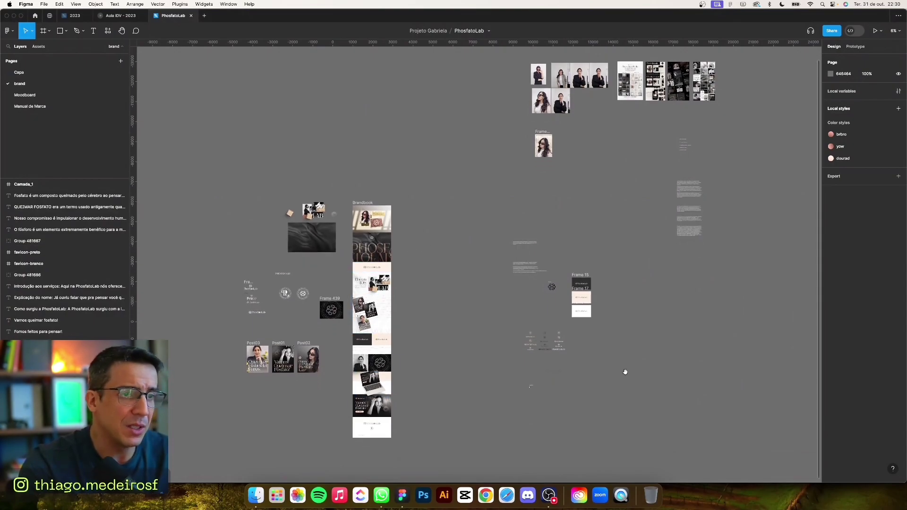
pyautogui.scroll(3, 610, 350)
pyautogui.scroll(5, 497, 363)
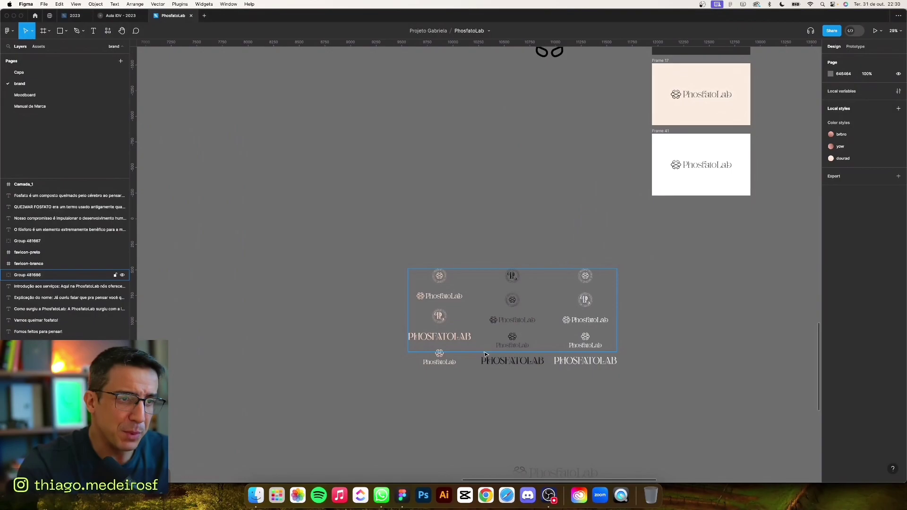
pyautogui.moveTo(433, 320); pyautogui.dragTo(396, 260)
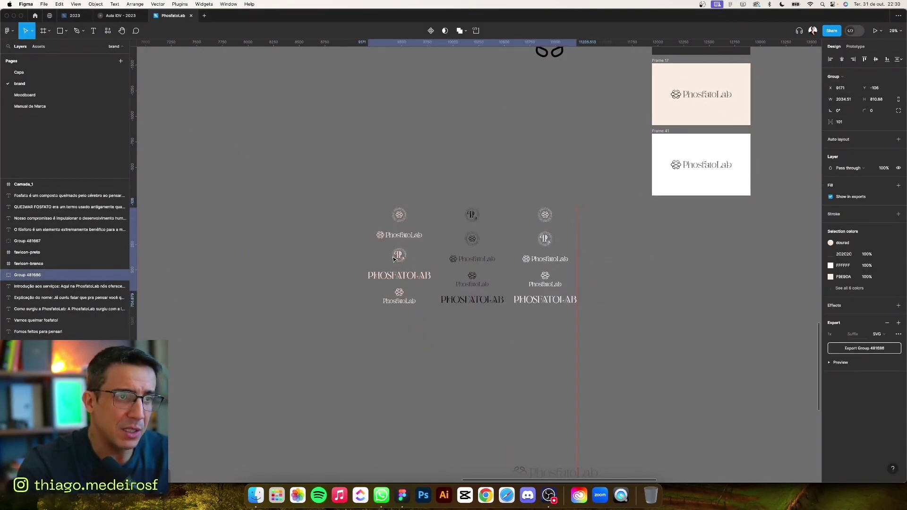
pyautogui.click(887, 337)
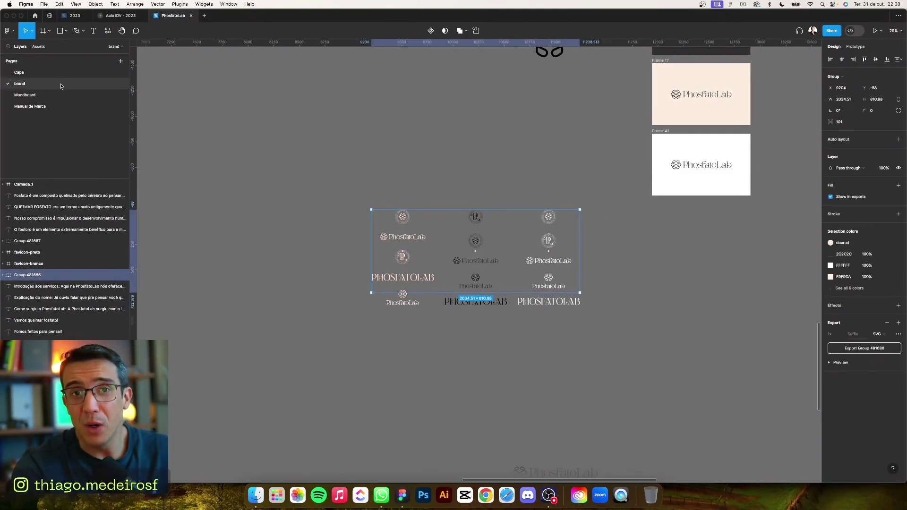
pyautogui.click(47, 72)
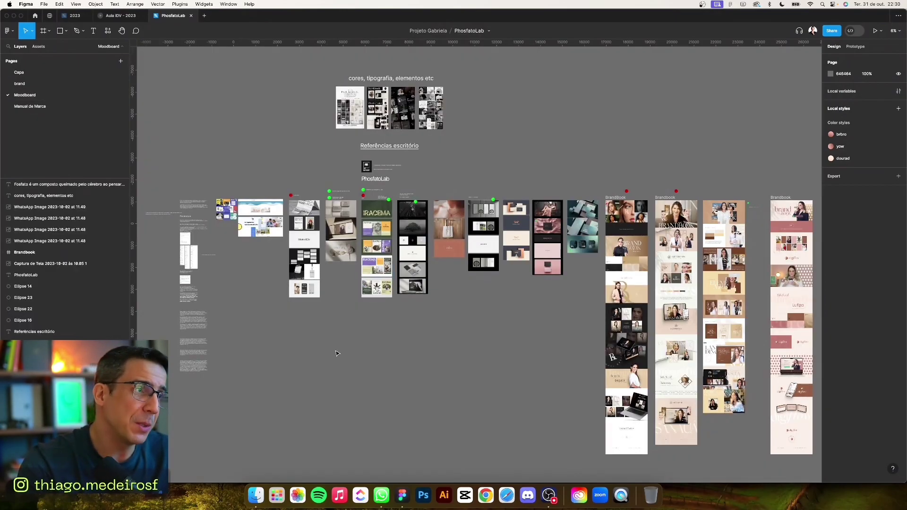
# - Narrow the Fosfato description text to about 527 px wide and move it beside the briefing
pyautogui.scroll(5, 335, 353)
pyautogui.scroll(-3, 337, 232)
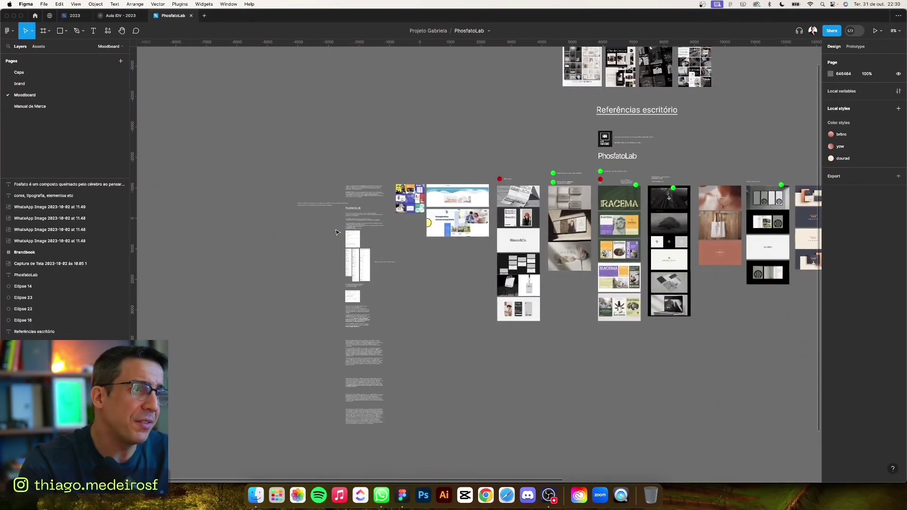
pyautogui.scroll(2, 337, 232)
pyautogui.scroll(4, 324, 195)
pyautogui.click(324, 209)
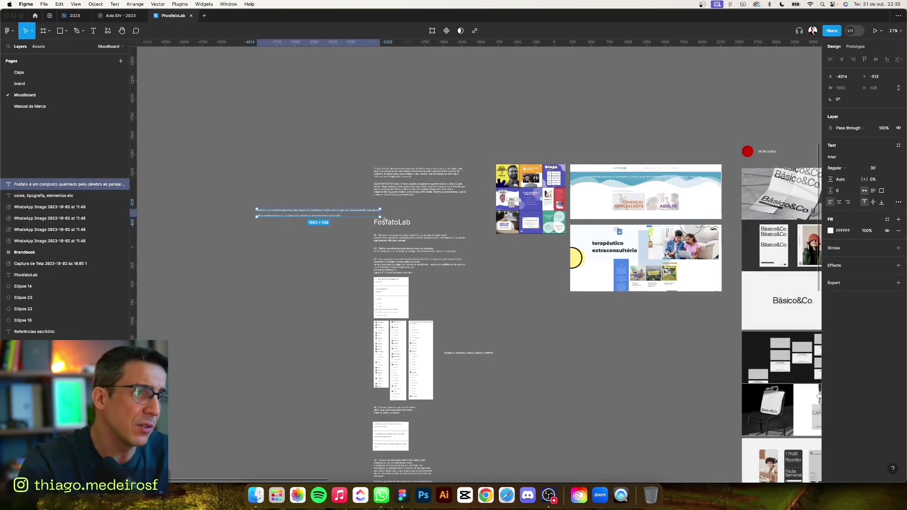
pyautogui.moveTo(380, 216)
pyautogui.mouseDown()
pyautogui.moveTo(307, 216)
pyautogui.moveTo(312, 185)
pyautogui.moveTo(324, 174)
pyautogui.mouseUp()
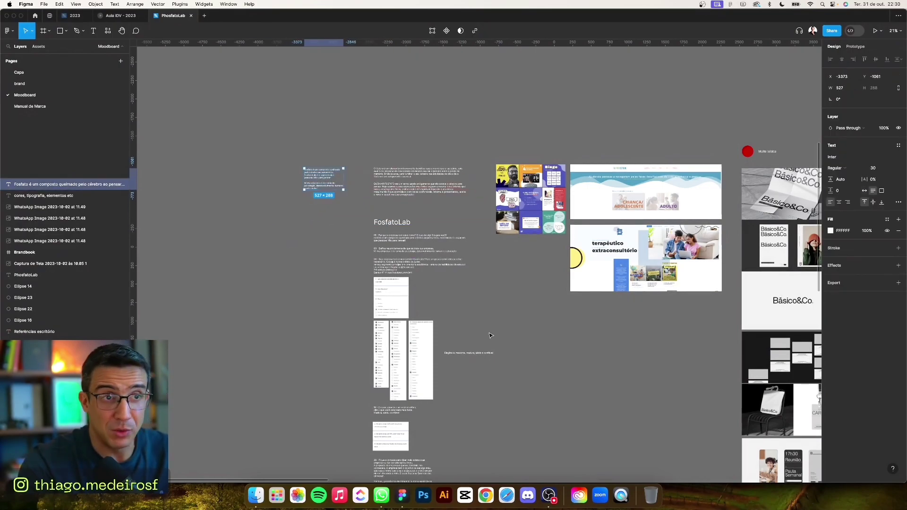
# - Scroll through the client questionnaire answers down to question 19's top three words
pyautogui.scroll(2, 486, 286)
pyautogui.scroll(3, 425, 246)
pyautogui.scroll(2, 385, 215)
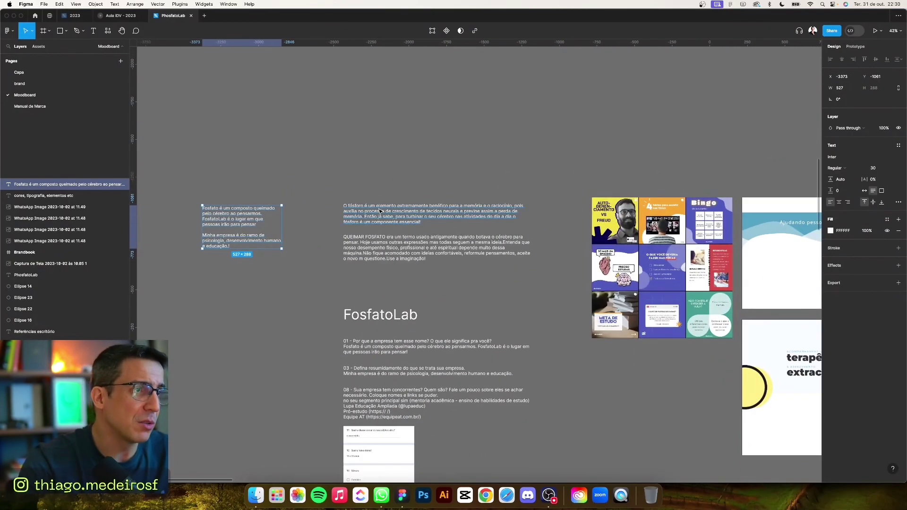
pyautogui.scroll(-1, 393, 223)
pyautogui.scroll(-3, 392, 224)
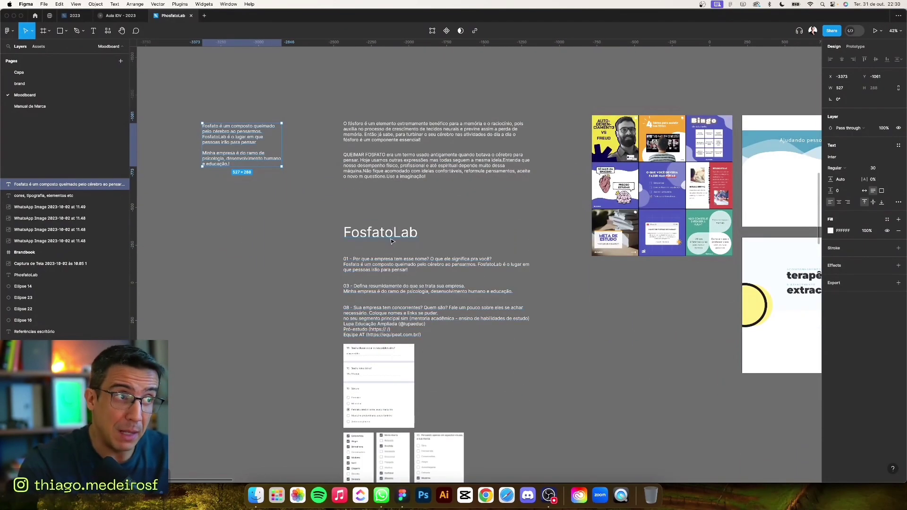
pyautogui.scroll(1, 391, 241)
pyautogui.scroll(1, 389, 243)
pyautogui.scroll(2, 383, 252)
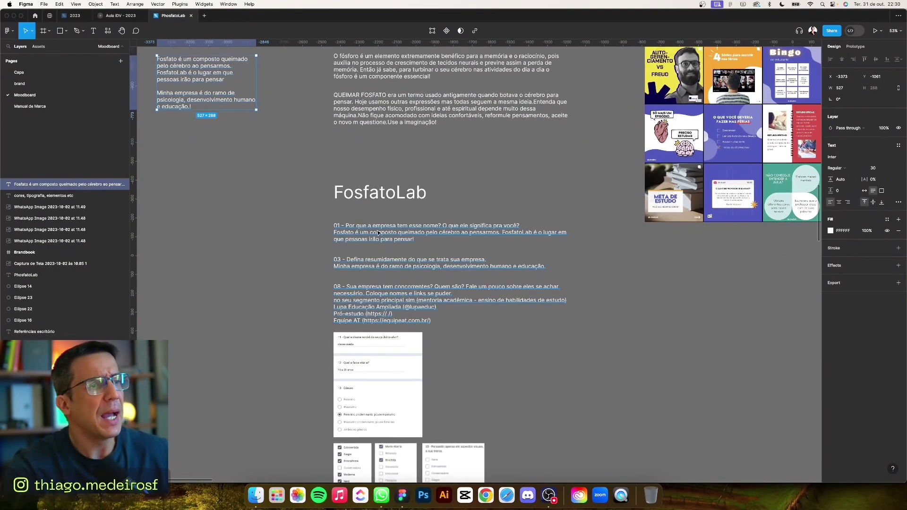
pyautogui.scroll(-1, 439, 241)
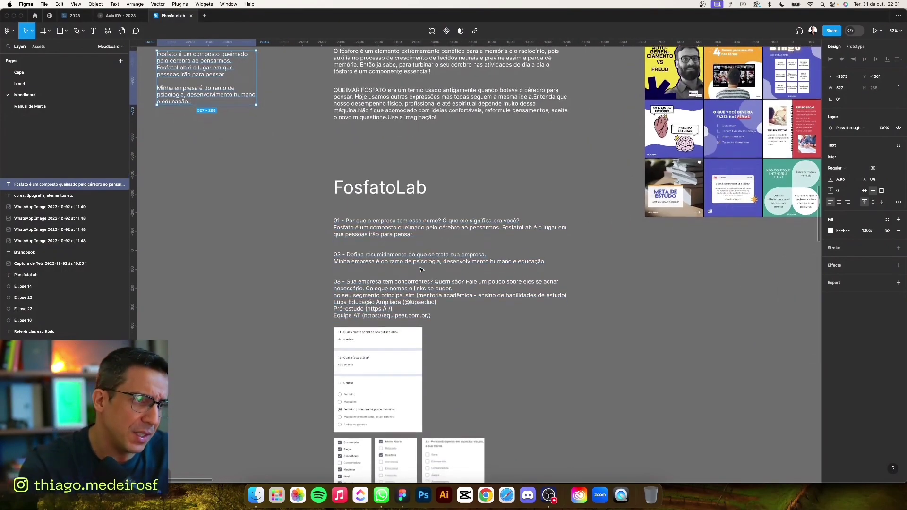
pyautogui.scroll(-2, 416, 255)
pyautogui.scroll(-3, 378, 278)
pyautogui.scroll(1, 353, 290)
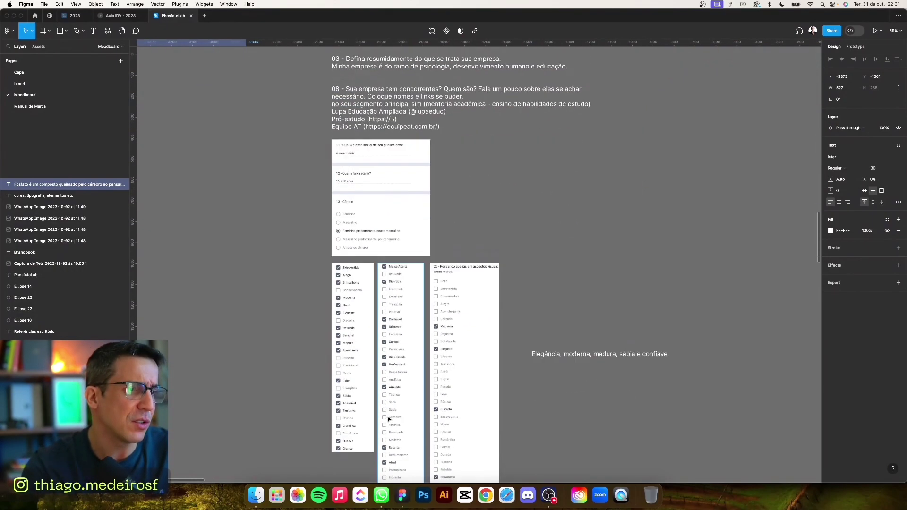
pyautogui.scroll(-1, 374, 283)
pyautogui.scroll(-1, 370, 354)
pyautogui.scroll(-1, 366, 418)
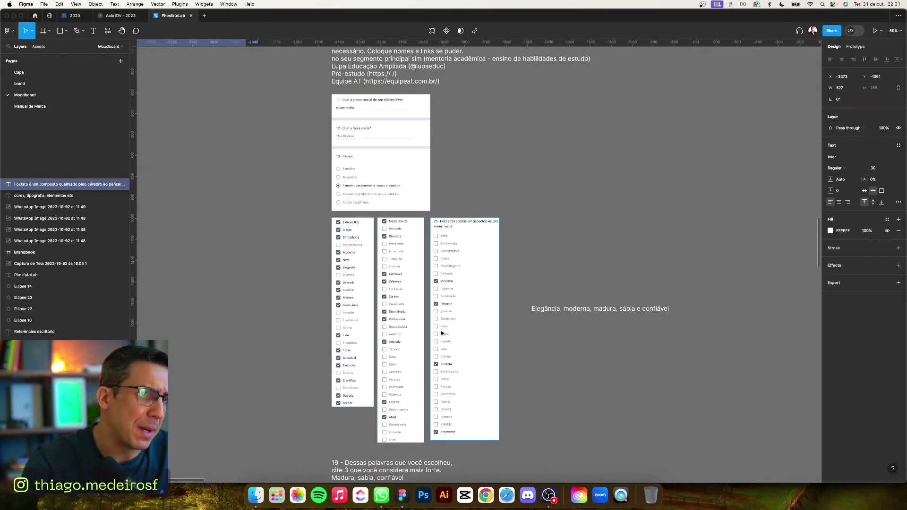
pyautogui.scroll(1, 486, 265)
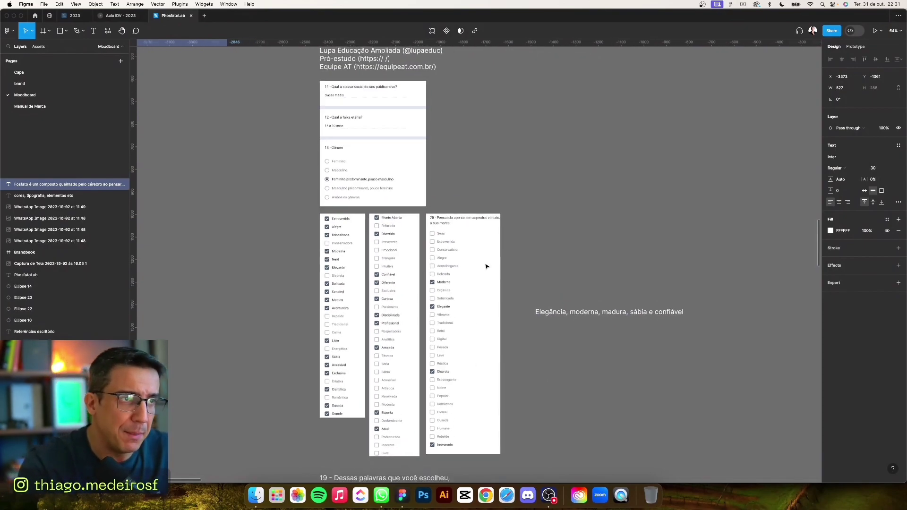
pyautogui.scroll(-3, 475, 298)
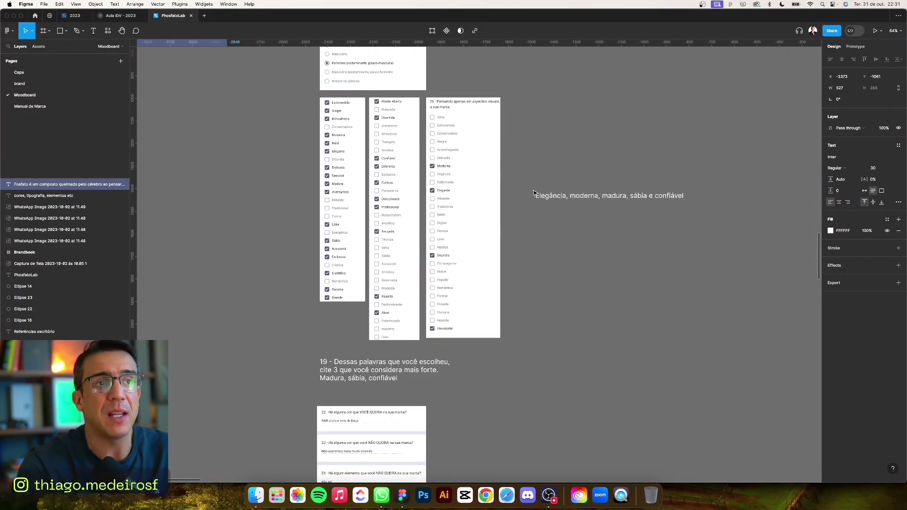
# - Narrow the 'Elegância, moderna, madura, sábia e confiável' text to about 272 px wide
pyautogui.click(604, 197)
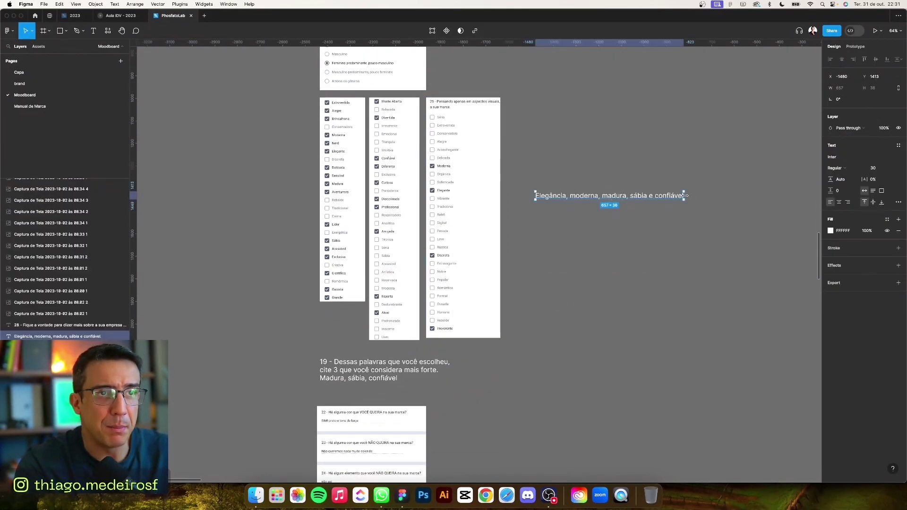
pyautogui.moveTo(684, 196); pyautogui.dragTo(596, 202)
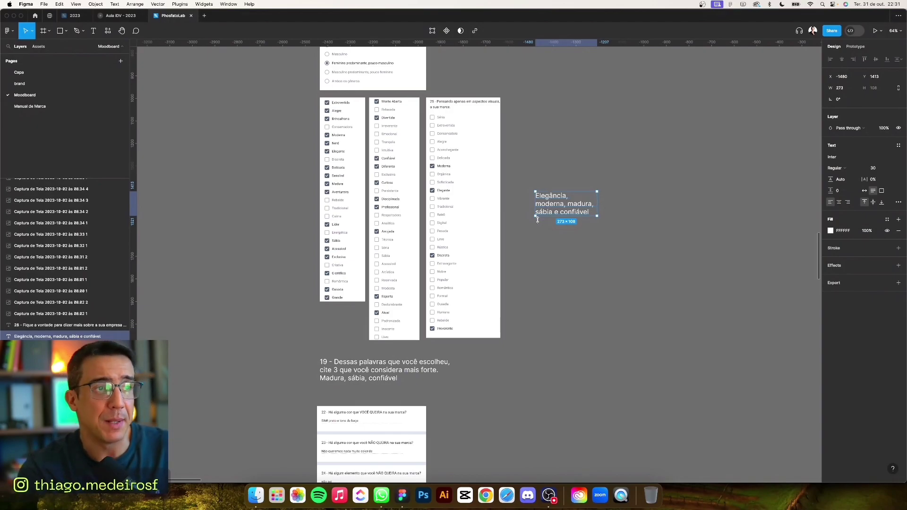
pyautogui.scroll(-3, 551, 280)
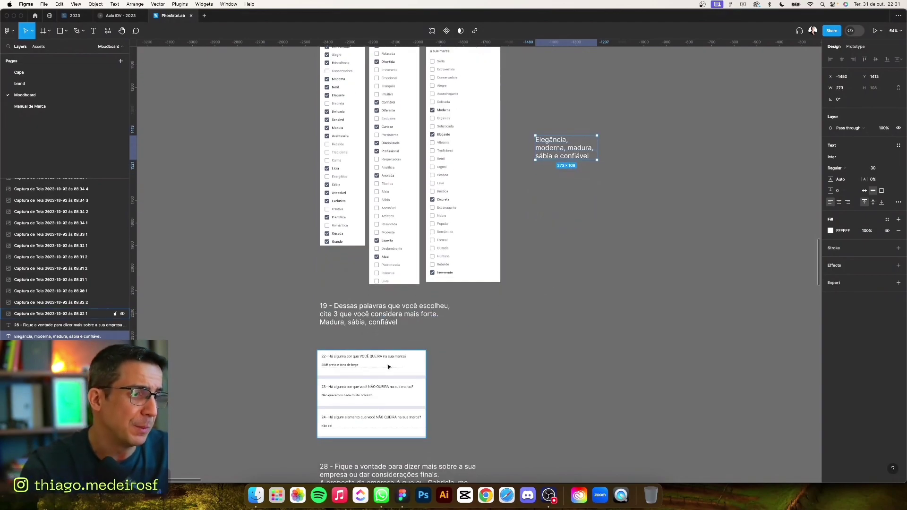
pyautogui.scroll(-1, 380, 338)
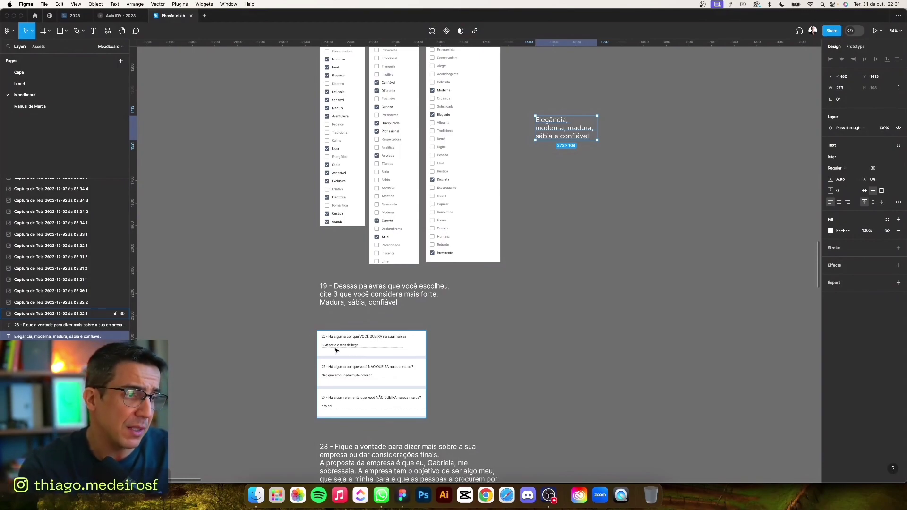
pyautogui.scroll(-1, 361, 352)
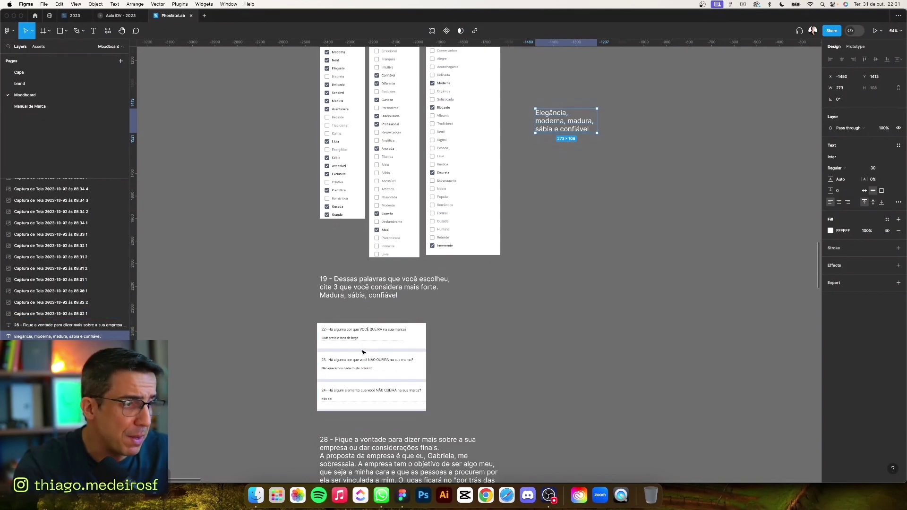
# - Select the questions 22–24 screenshot and scroll on to question 28's answer
pyautogui.click(369, 362)
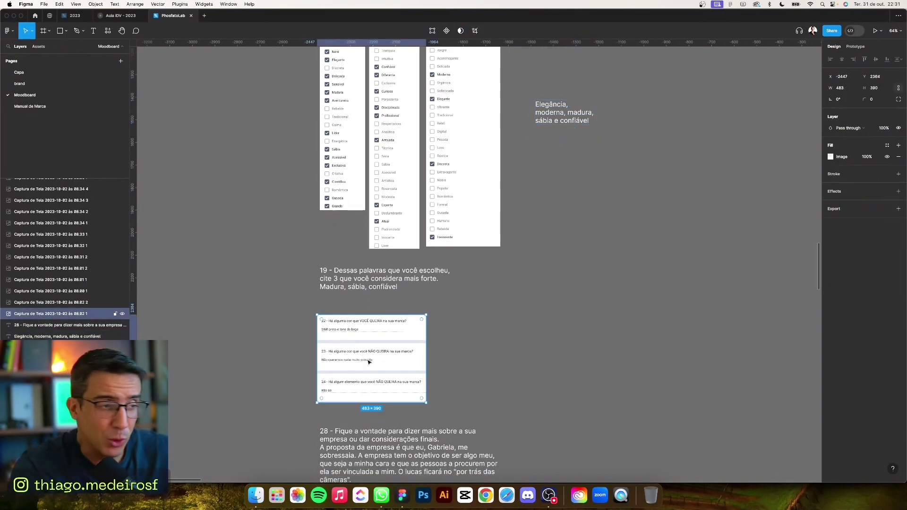
pyautogui.scroll(-4, 388, 387)
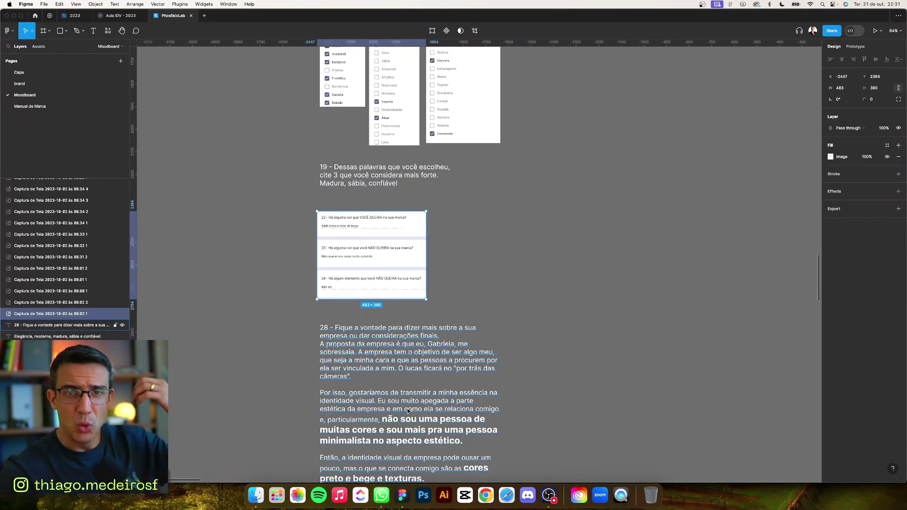
pyautogui.scroll(-3, 409, 412)
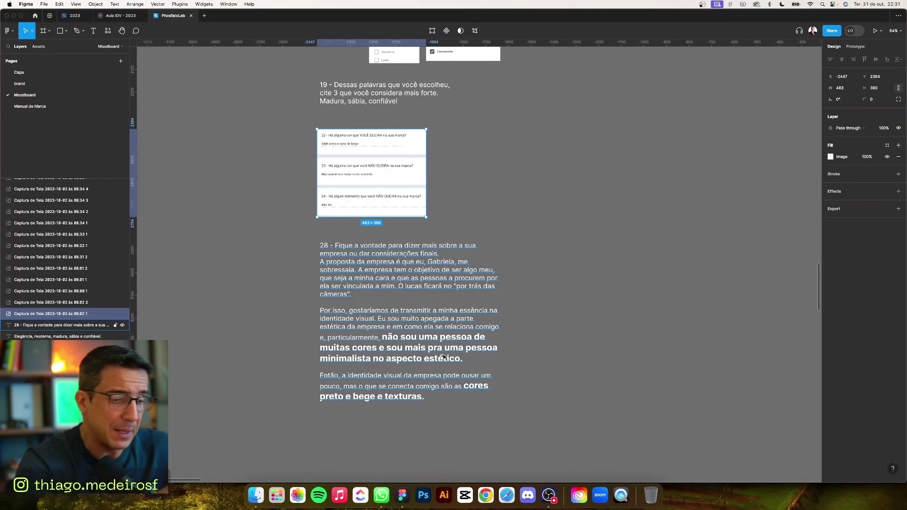
# - Zoom the Moodboard out to 15% and clear the screenshot selection
pyautogui.scroll(-5, 444, 355)
pyautogui.scroll(-3, 473, 361)
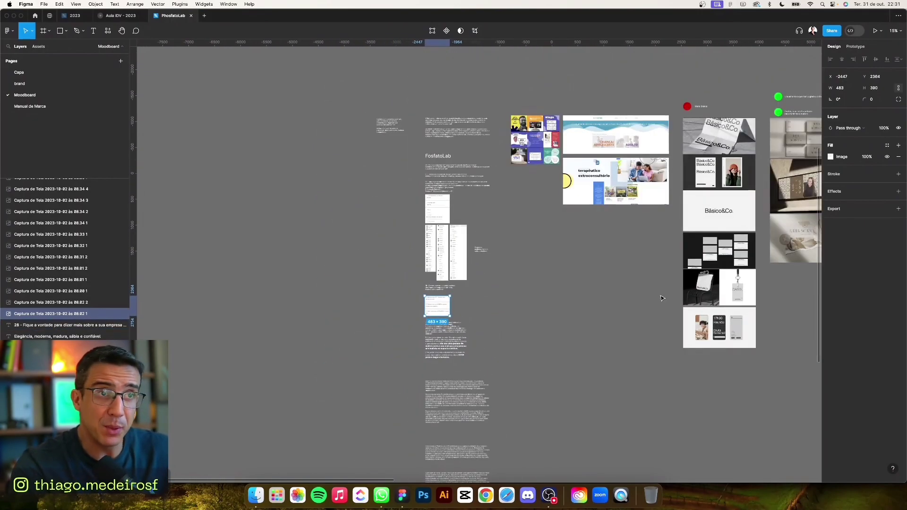
pyautogui.click(634, 247)
# - Pan across the reference columns from Básico&Co through IRACEMA to 'Referências escritório'
pyautogui.hscroll(5, 530, 294)
pyautogui.hscroll(4, 391, 105)
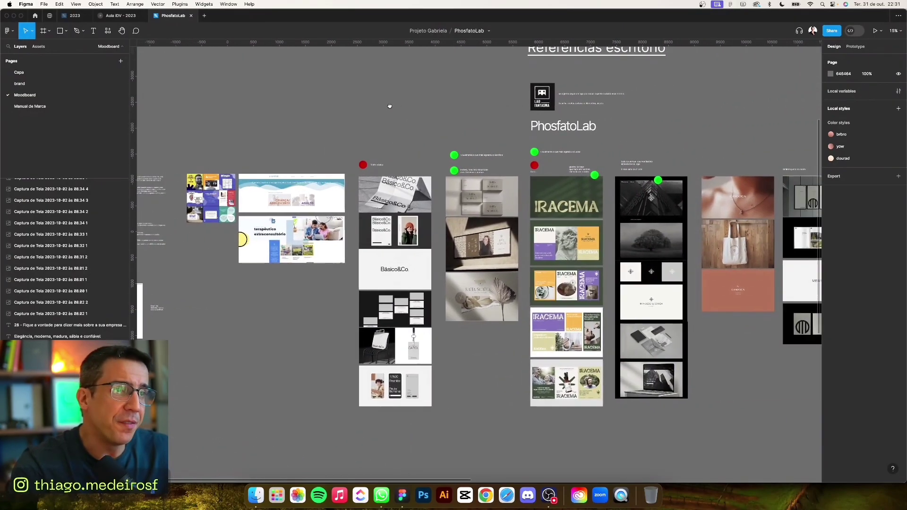
pyautogui.hscroll(3, 685, 139)
pyautogui.hscroll(3, 587, 126)
pyautogui.hscroll(3, 572, 121)
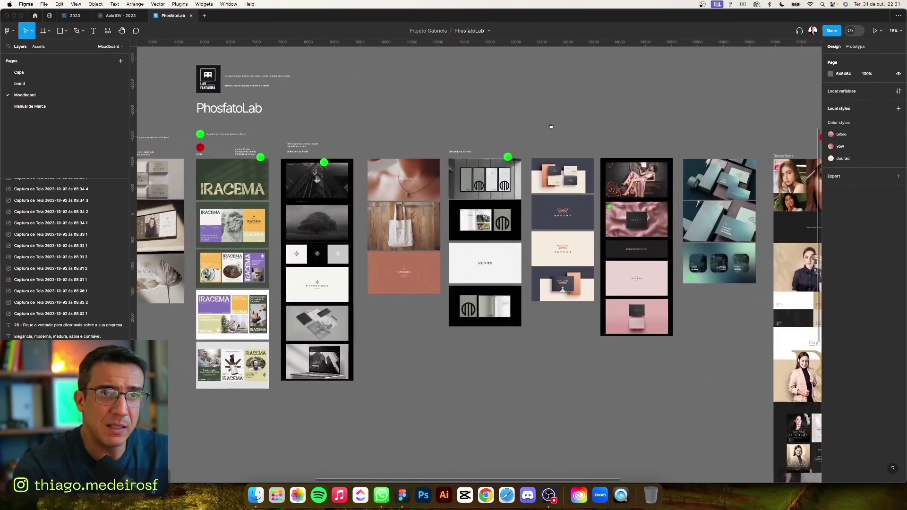
pyautogui.hscroll(3, 551, 126)
pyautogui.hscroll(3, 533, 129)
pyautogui.hscroll(3, 562, 131)
pyautogui.hscroll(3, 564, 118)
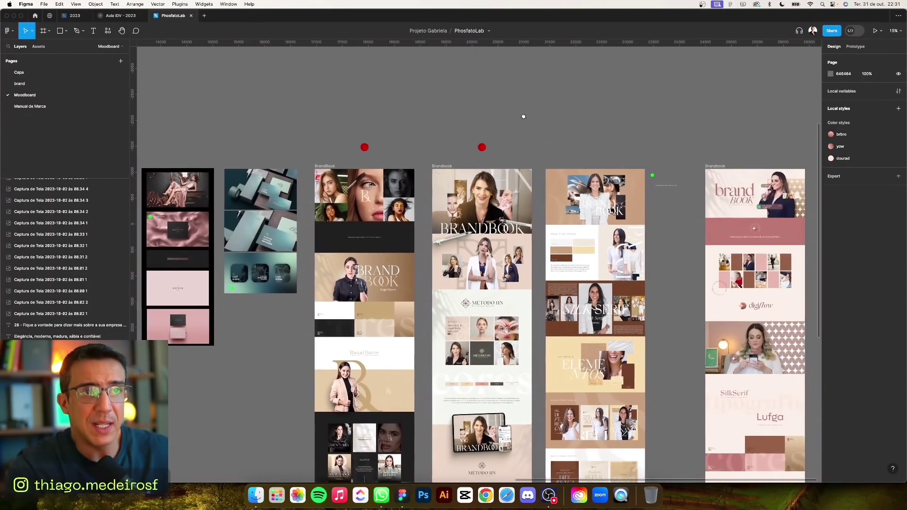
pyautogui.hscroll(4, 524, 116)
pyautogui.hscroll(2, 550, 121)
pyautogui.hscroll(-2, 523, 123)
pyautogui.hscroll(-1, 482, 128)
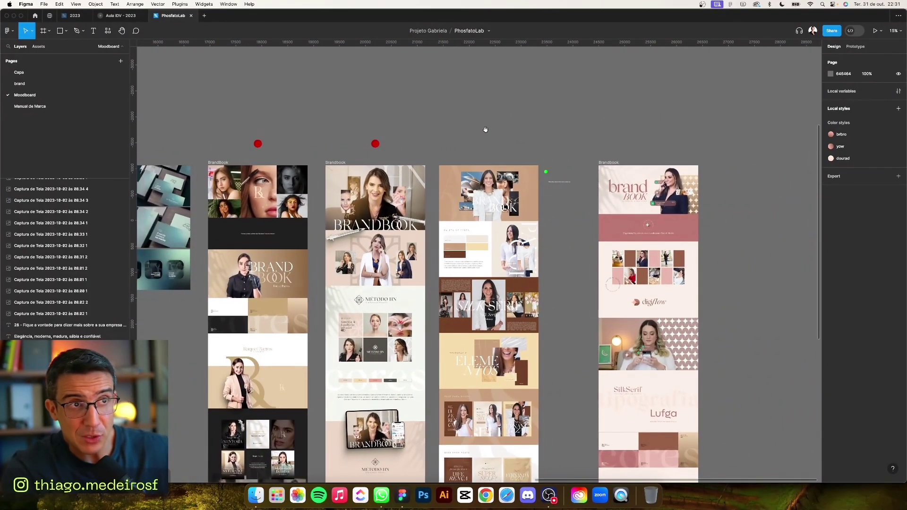
pyautogui.hscroll(-2, 522, 114)
pyautogui.scroll(-1, 521, 114)
pyautogui.hscroll(-3, 521, 115)
pyautogui.hscroll(-3, 546, 109)
pyautogui.hscroll(-5, 512, 122)
pyautogui.scroll(1, 512, 121)
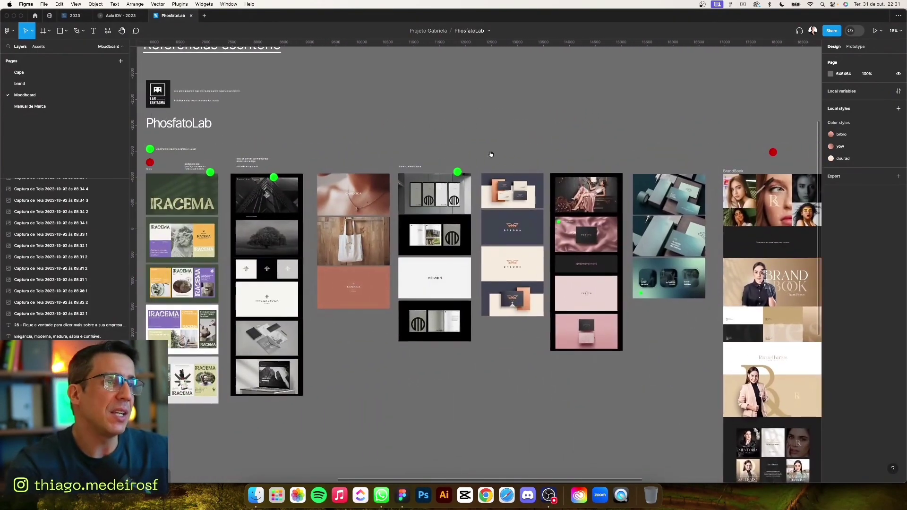
pyautogui.hscroll(-3, 491, 154)
pyautogui.hscroll(-3, 510, 160)
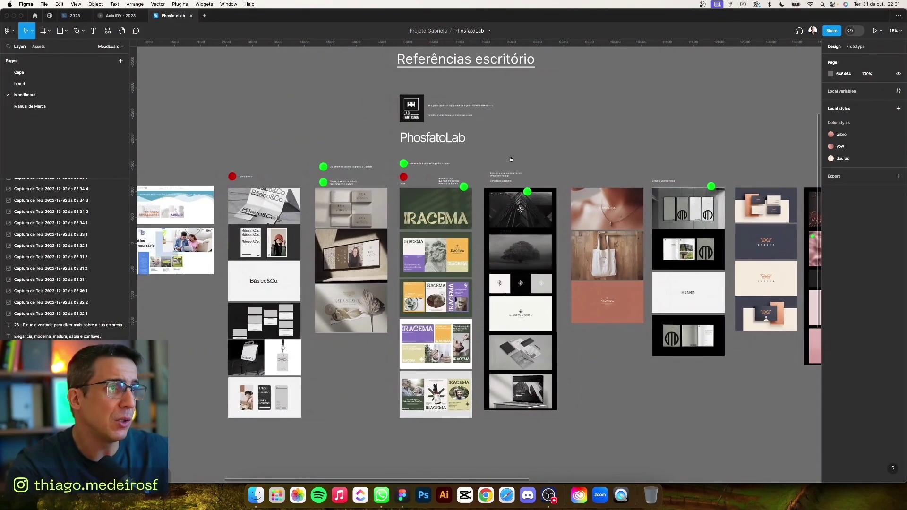
pyautogui.hscroll(-3, 484, 206)
pyautogui.scroll(1, 484, 206)
pyautogui.hscroll(-1, 434, 205)
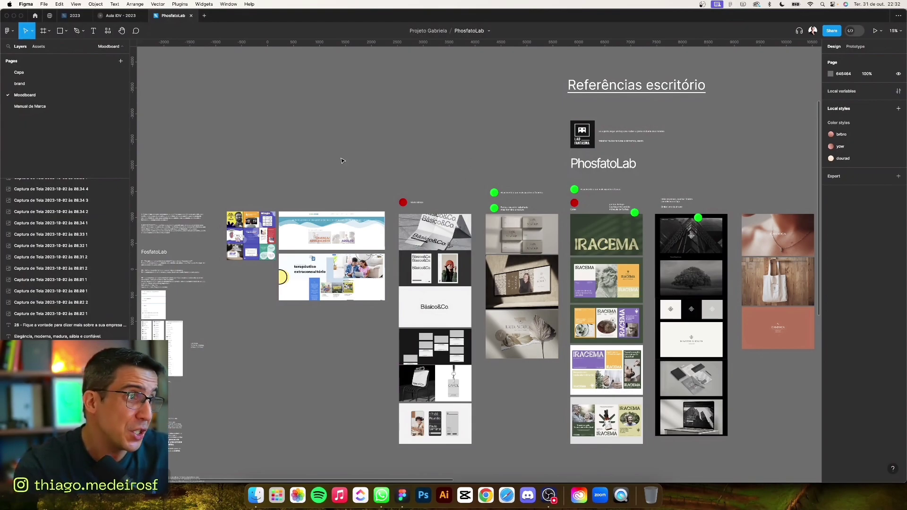
# - Pan right past the office references to the Método HN and 'Paleta de Cores' brandbook boards
pyautogui.hscroll(-5, 342, 160)
pyautogui.scroll(-4, 396, 276)
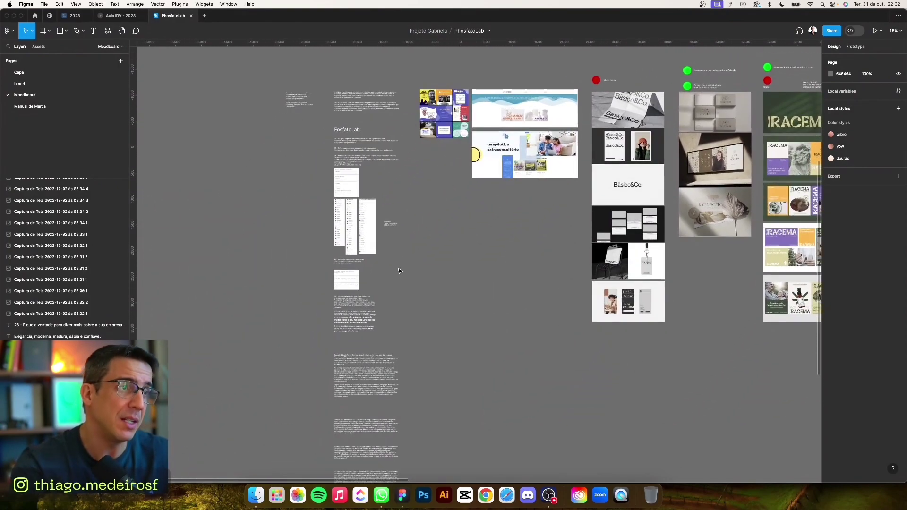
pyautogui.scroll(-5, 359, 367)
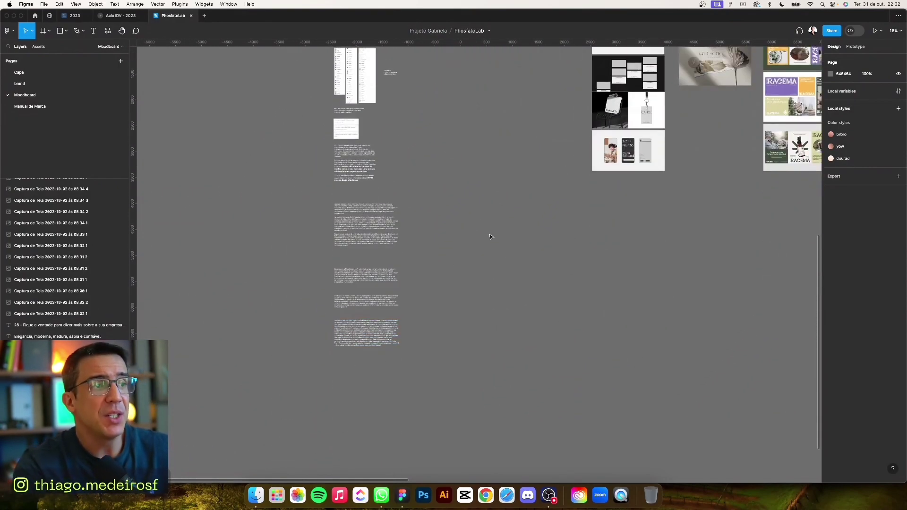
pyautogui.hscroll(5, 574, 218)
pyautogui.scroll(5, 517, 302)
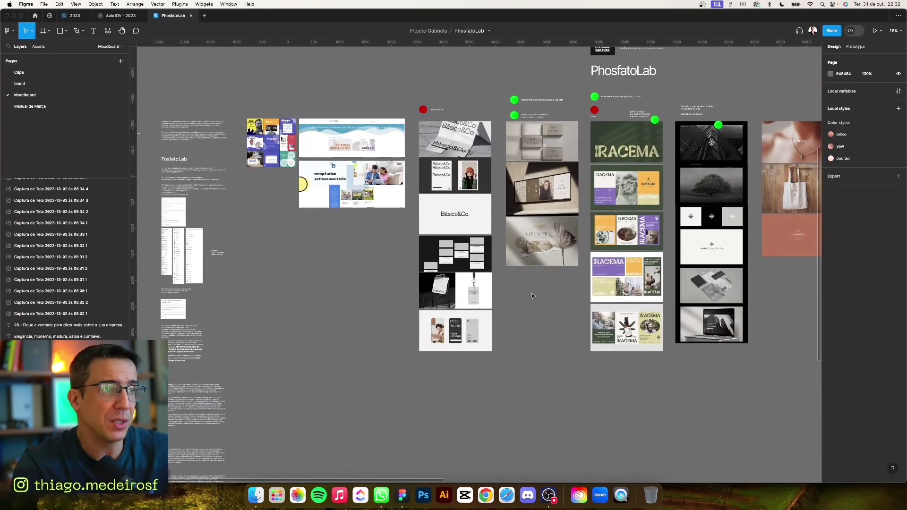
pyautogui.scroll(3, 543, 280)
pyautogui.hscroll(4, 543, 279)
pyautogui.hscroll(5, 543, 279)
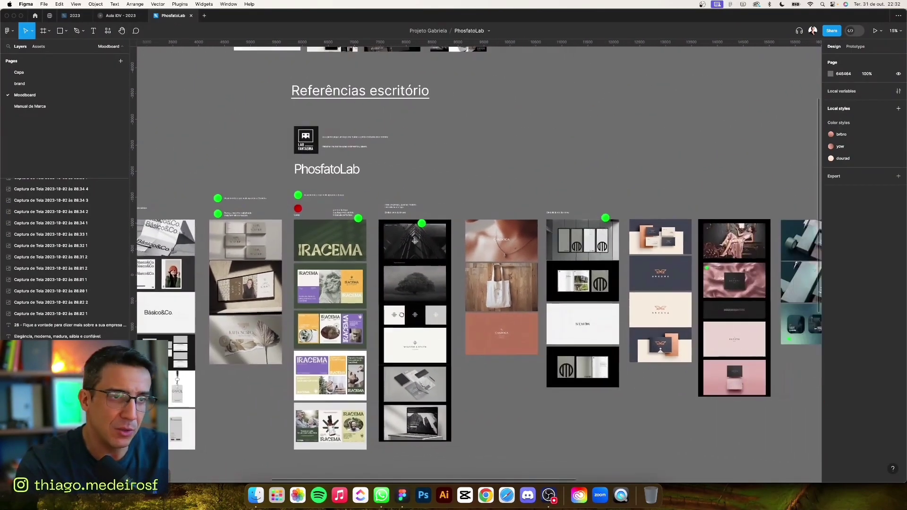
pyautogui.hscroll(5, 511, 340)
pyautogui.hscroll(3, 511, 340)
pyautogui.hscroll(3, 511, 340)
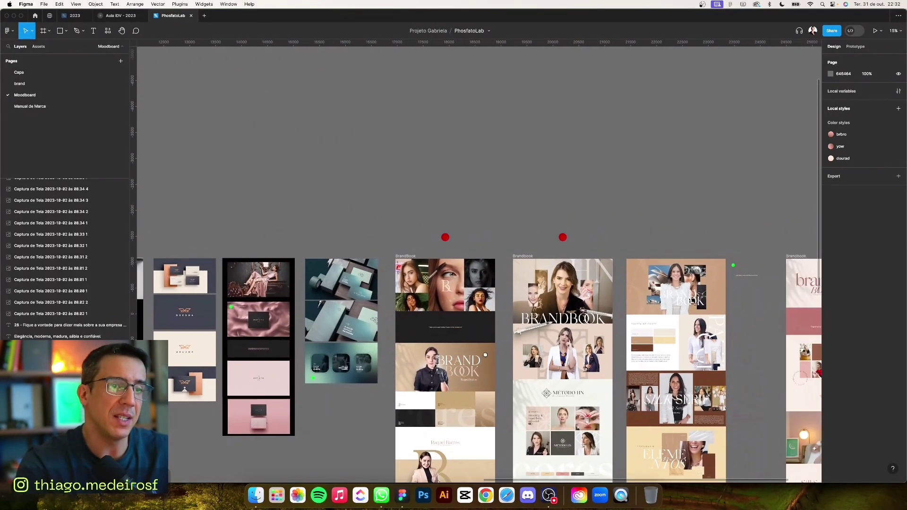
pyautogui.hscroll(2, 511, 340)
pyautogui.hscroll(2, 511, 340)
pyautogui.scroll(-1, 511, 340)
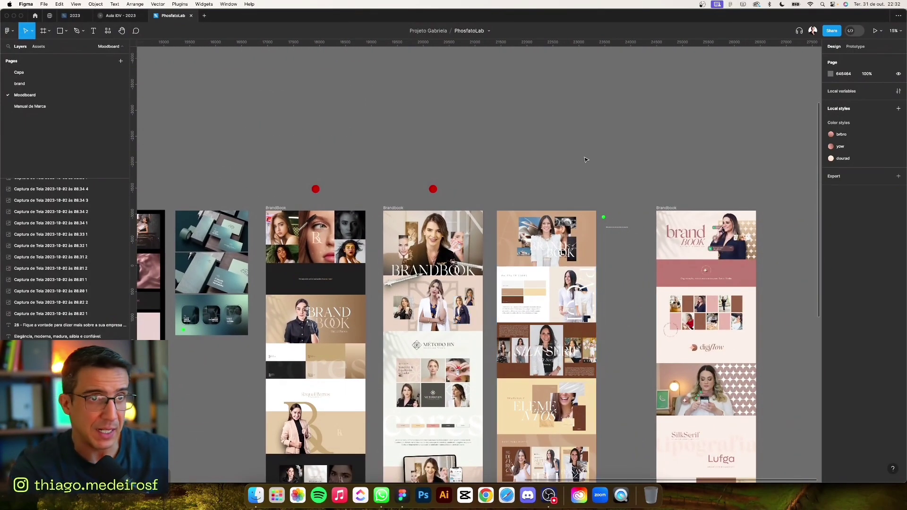
pyautogui.hscroll(1, 606, 157)
pyautogui.hscroll(2, 392, 196)
pyautogui.hscroll(-4, 494, 191)
pyautogui.hscroll(-2, 494, 283)
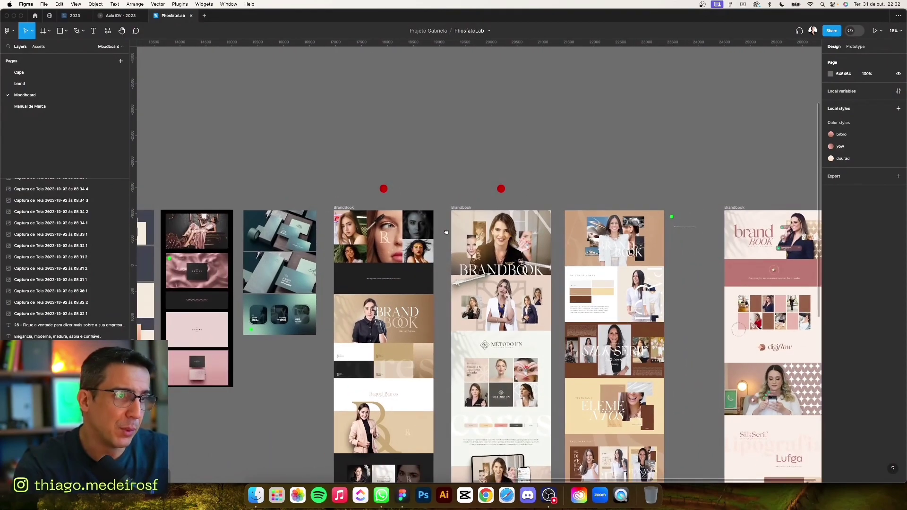
pyautogui.scroll(2, 543, 274)
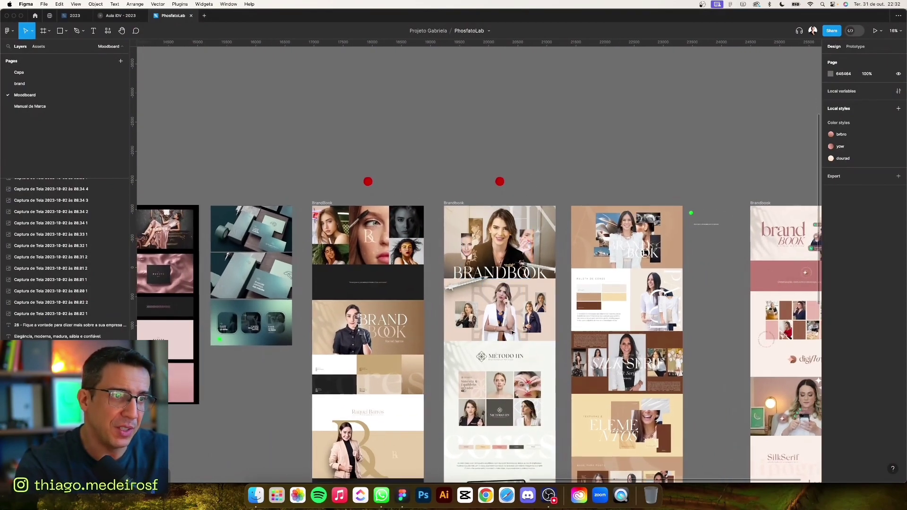
pyautogui.scroll(5, 544, 265)
# - Zoom onto the MÉTODO HN flower logo and drill down to its inner Vector shape
pyautogui.scroll(-2, 543, 283)
pyautogui.scroll(-1, 529, 307)
pyautogui.scroll(1, 514, 330)
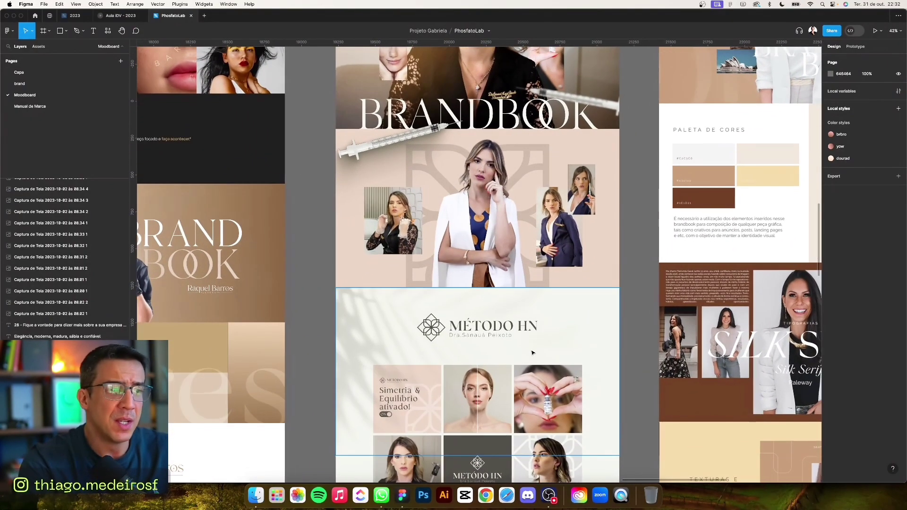
pyautogui.scroll(1, 502, 350)
pyautogui.scroll(3, 501, 349)
pyautogui.scroll(3, 502, 350)
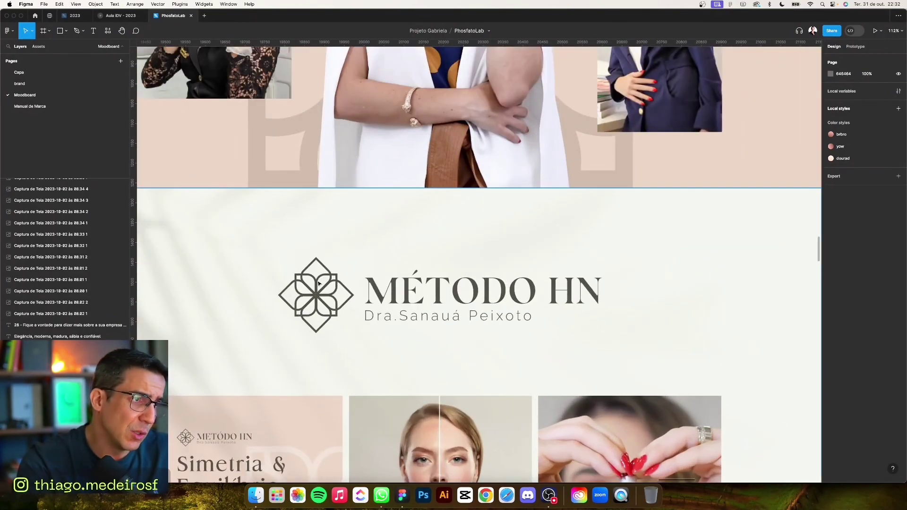
pyautogui.scroll(5, 315, 299)
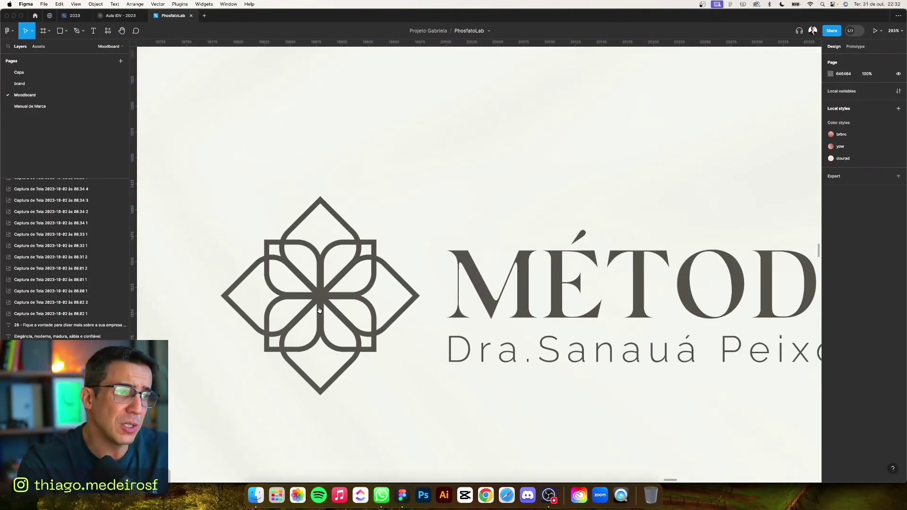
pyautogui.moveTo(319, 310); pyautogui.dragTo(370, 319)
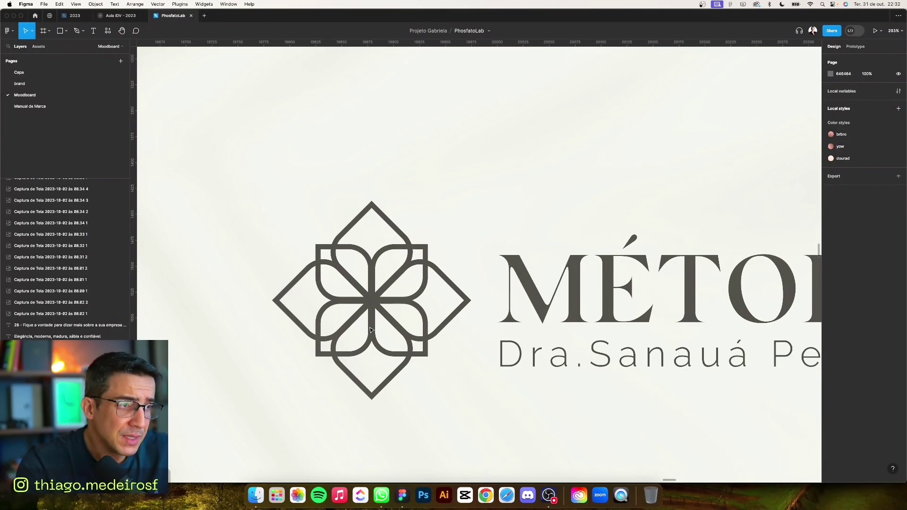
pyautogui.doubleClick(369, 327)
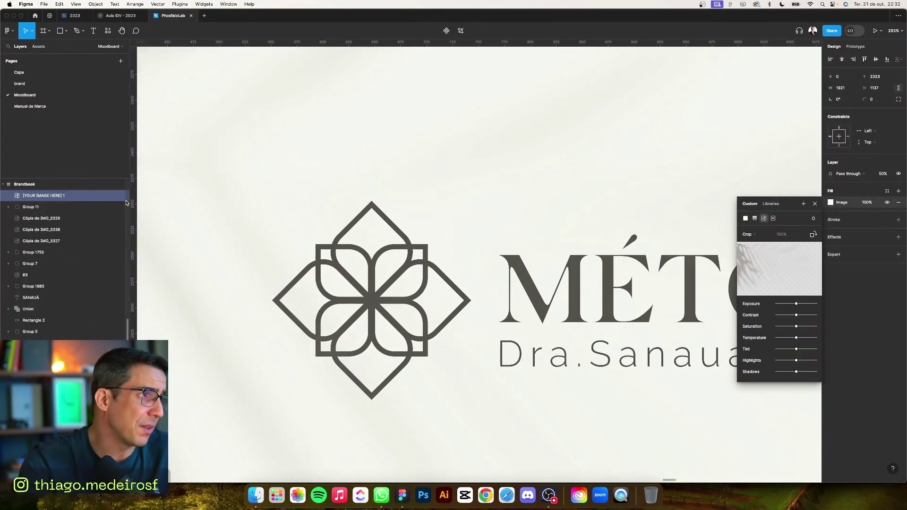
pyautogui.click(325, 293)
pyautogui.doubleClick(326, 294)
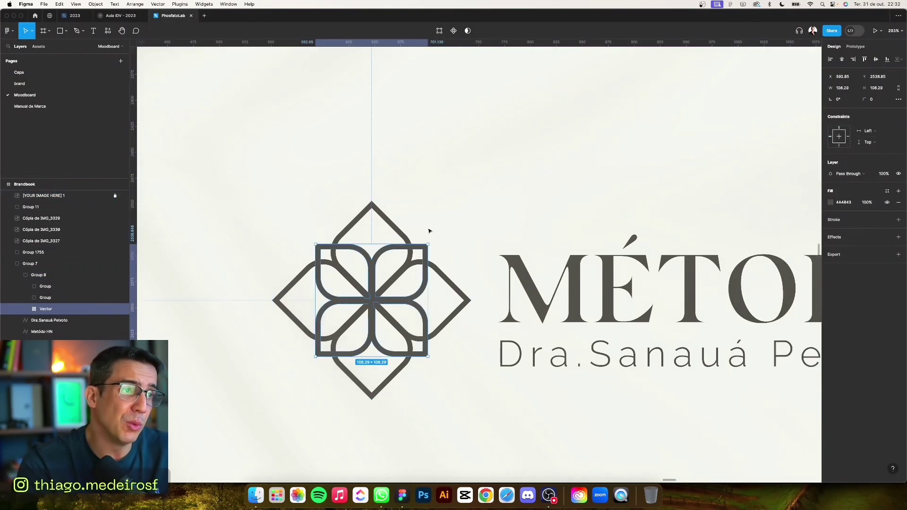
pyautogui.scroll(-3, 469, 246)
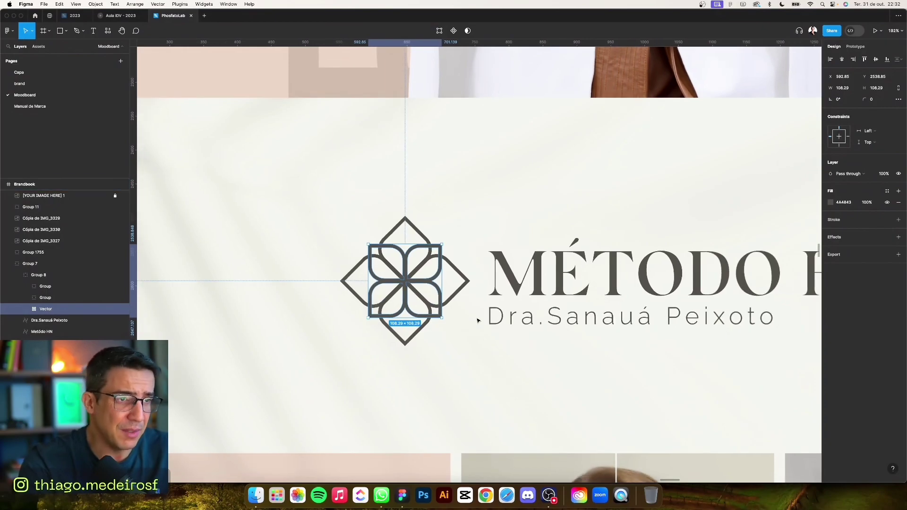
pyautogui.click(504, 376)
# - Scroll to the brandbook's photo grid and select Rectangle 26 inside it
pyautogui.keyDown('ctrl'); pyautogui.scroll(-5, 406, 290); pyautogui.keyUp('ctrl')
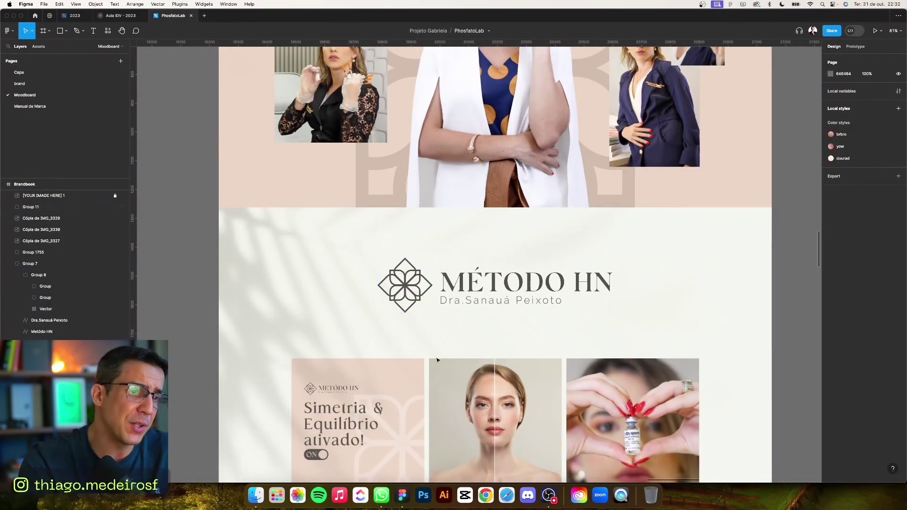
pyautogui.scroll(-3, 406, 290)
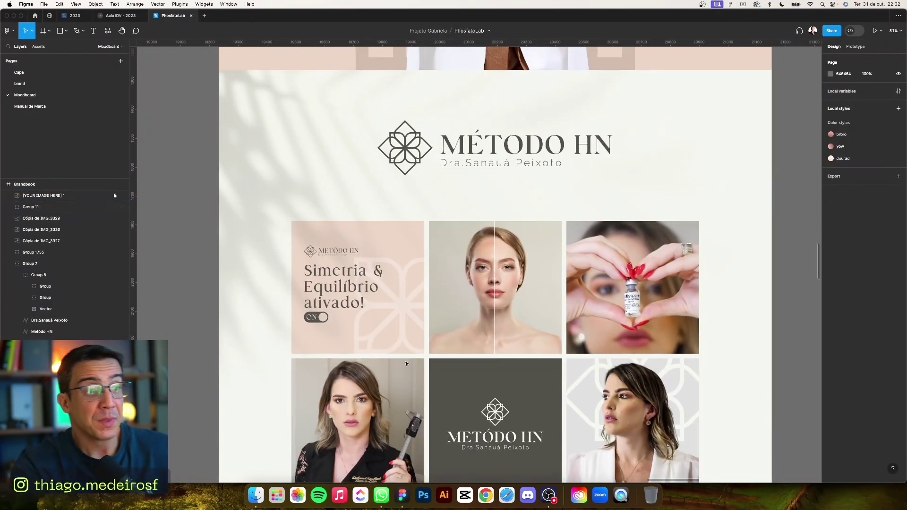
pyautogui.scroll(-3, 407, 361)
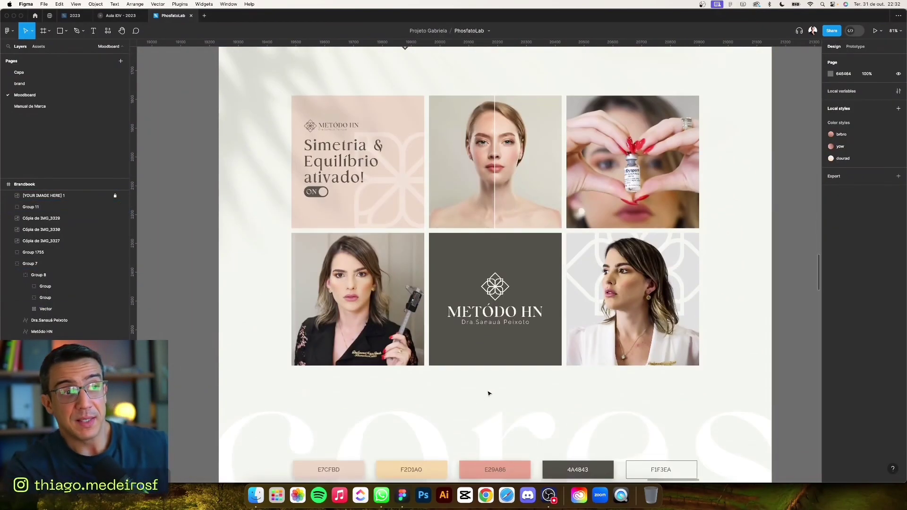
pyautogui.doubleClick(491, 313)
pyautogui.click(491, 314)
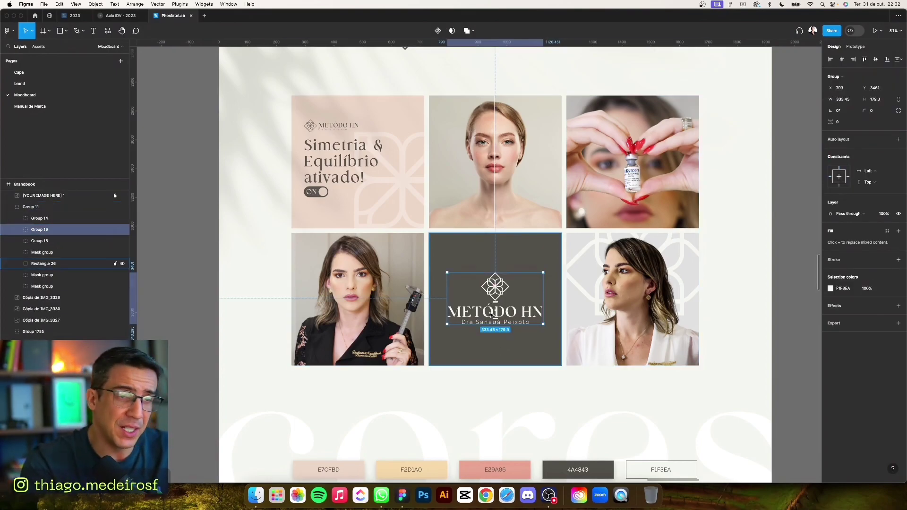
pyautogui.click(211, 341)
# - Scroll down through the MÉTODO HN palette E7CFBD–F1F3EA and its mockups
pyautogui.scroll(-3, 316, 317)
pyautogui.scroll(-3, 330, 321)
pyautogui.scroll(-3, 377, 328)
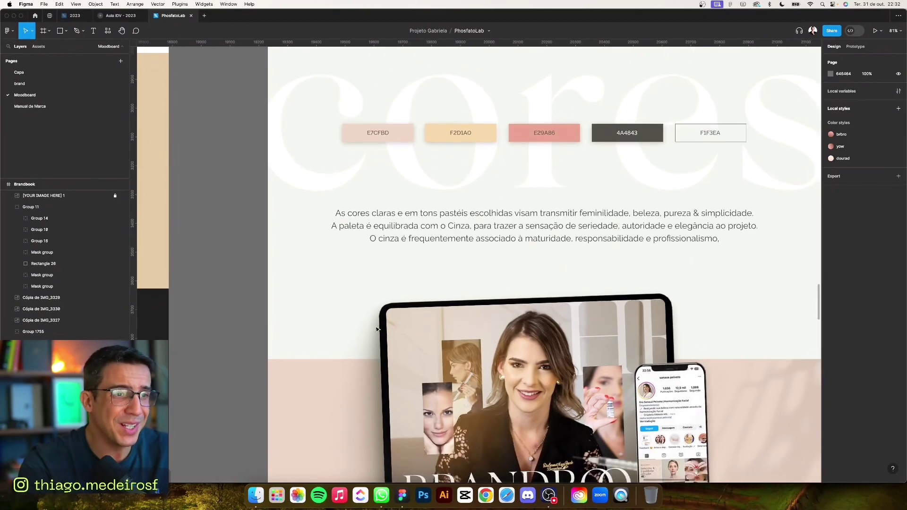
pyautogui.keyDown('ctrl'); pyautogui.scroll(-3, 376, 328); pyautogui.keyUp('ctrl')
pyautogui.keyDown('ctrl'); pyautogui.scroll(-2, 377, 331); pyautogui.keyUp('ctrl')
pyautogui.scroll(-1, 377, 337)
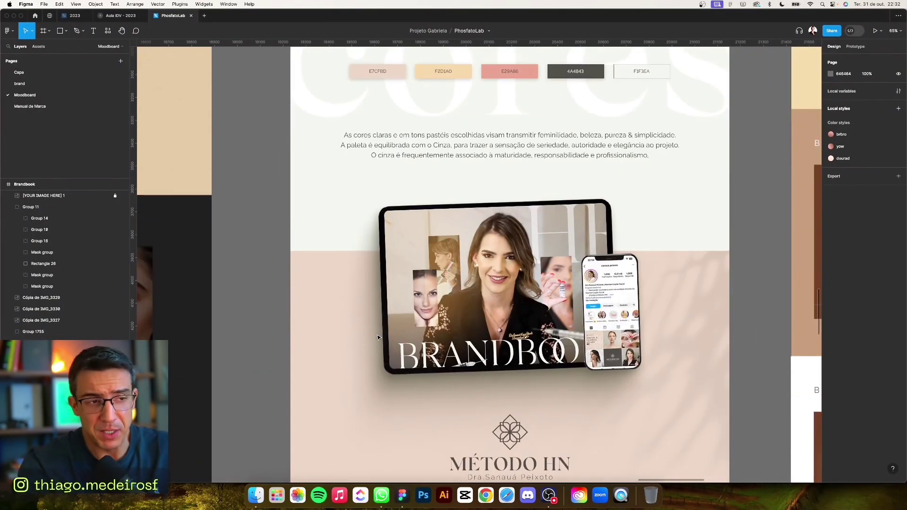
pyautogui.scroll(-2, 377, 338)
pyautogui.keyDown('ctrl'); pyautogui.scroll(5, 482, 295); pyautogui.keyUp('ctrl')
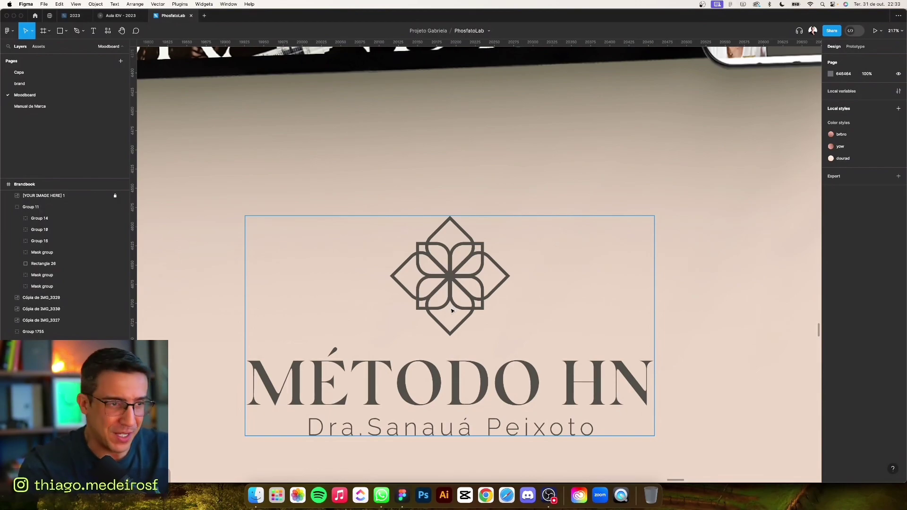
# - Zoom out to 9% and pan back to the Referências escritório boards
pyautogui.keyDown('ctrl'); pyautogui.scroll(-2, 452, 314); pyautogui.keyUp('ctrl')
pyautogui.keyDown('ctrl'); pyautogui.scroll(-3, 453, 315); pyautogui.keyUp('ctrl')
pyautogui.keyDown('ctrl'); pyautogui.scroll(-2, 452, 315); pyautogui.keyUp('ctrl')
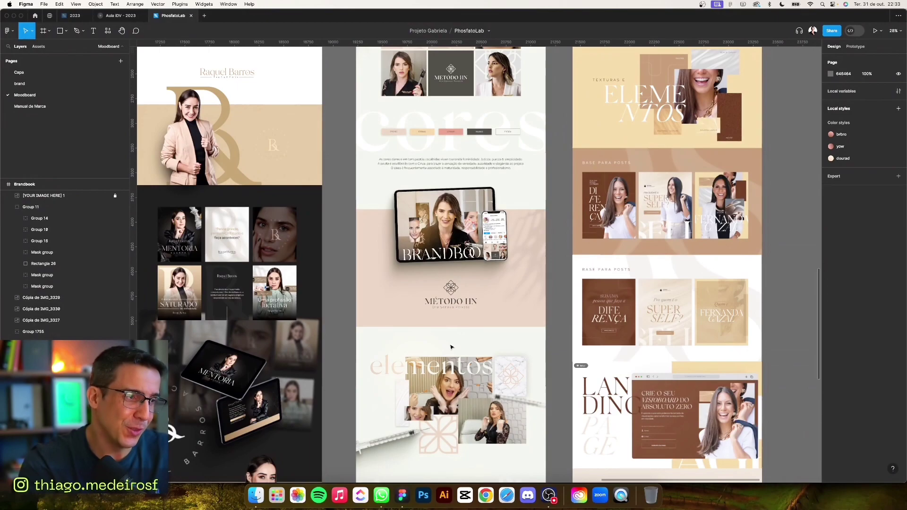
pyautogui.scroll(-3, 315, 369)
pyautogui.scroll(-3, 445, 318)
pyautogui.scroll(-3, 449, 302)
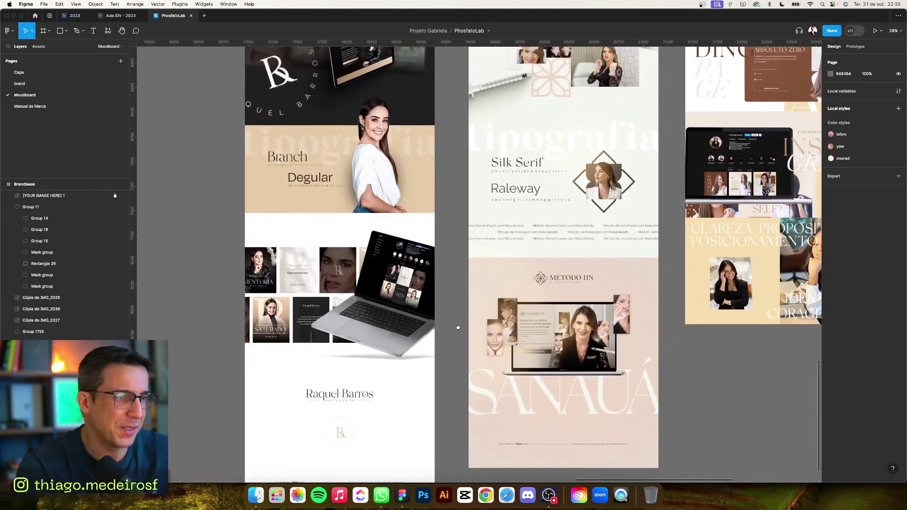
pyautogui.scroll(-3, 461, 358)
pyautogui.keyDown('ctrl'); pyautogui.scroll(-3, 462, 358); pyautogui.keyUp('ctrl')
pyautogui.keyDown('ctrl'); pyautogui.scroll(-3, 378, 316); pyautogui.keyUp('ctrl')
pyautogui.keyDown('ctrl'); pyautogui.scroll(1, 305, 279); pyautogui.keyUp('ctrl')
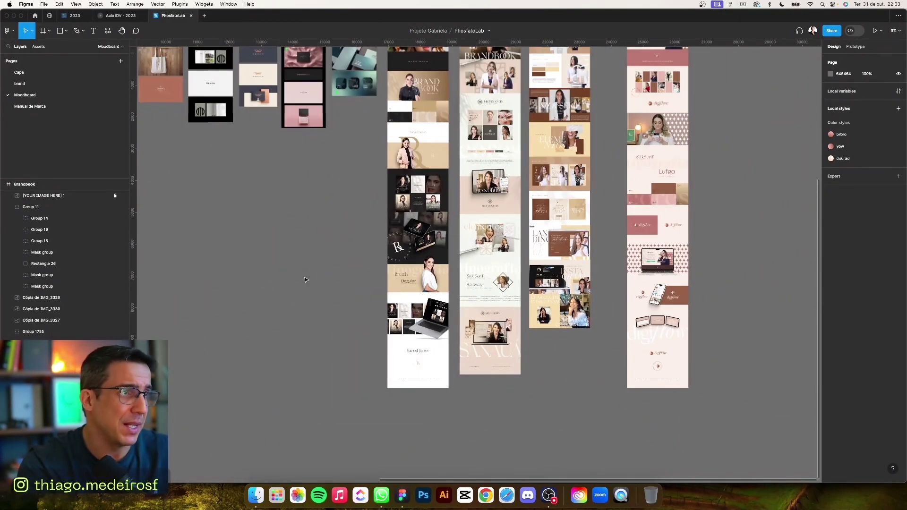
pyautogui.scroll(5, 401, 283)
pyautogui.hscroll(-4, 401, 283)
pyautogui.moveTo(243, 269); pyautogui.dragTo(515, 315)
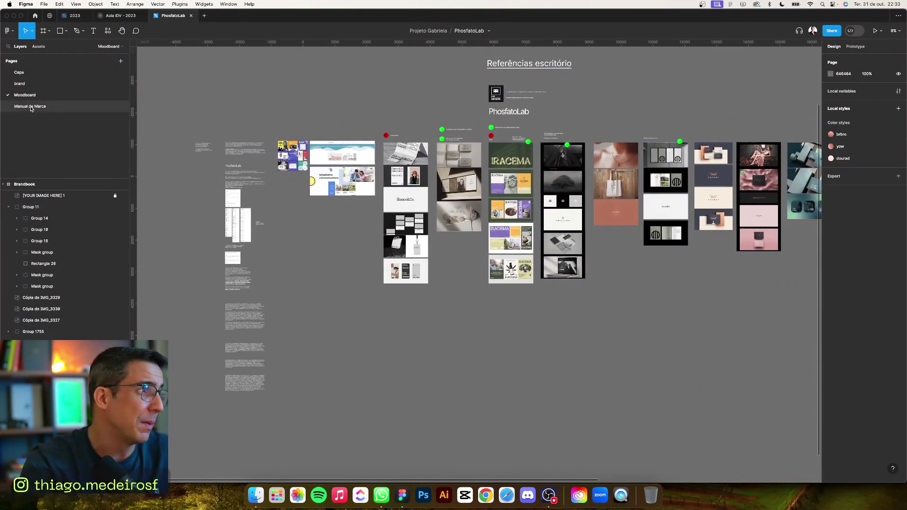
# - Switch to the Manual de Marca page and zoom into Slide 16:9 - 1
pyautogui.click(57, 106)
pyautogui.scroll(5, 611, 248)
pyautogui.keyDown('ctrl'); pyautogui.scroll(2, 567, 237); pyautogui.keyUp('ctrl')
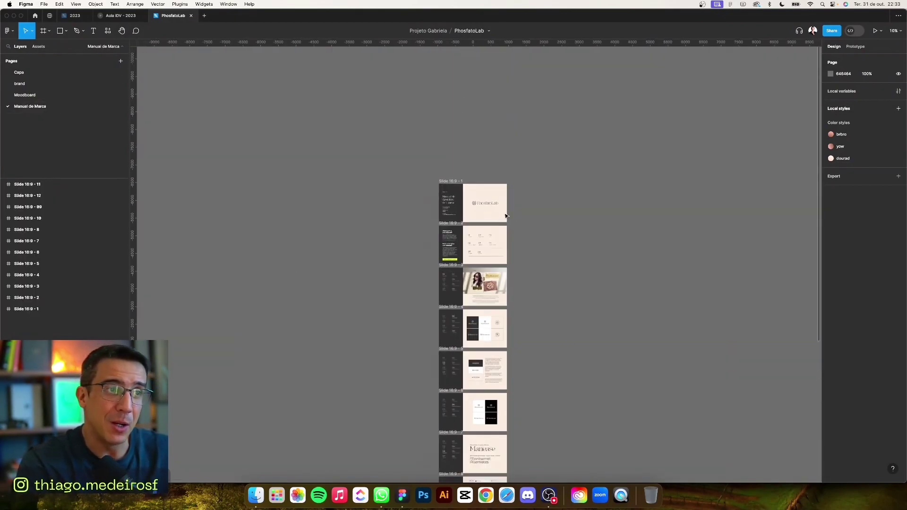
pyautogui.keyDown('ctrl'); pyautogui.scroll(5, 529, 222); pyautogui.keyUp('ctrl')
pyautogui.keyDown('ctrl'); pyautogui.scroll(2, 504, 212); pyautogui.keyUp('ctrl')
pyautogui.keyDown('ctrl'); pyautogui.scroll(3, 519, 212); pyautogui.keyUp('ctrl')
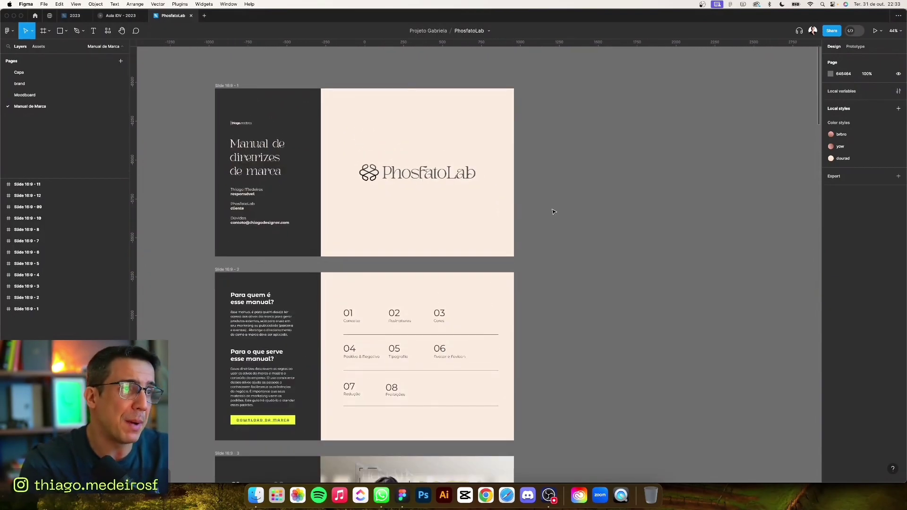
pyautogui.scroll(3, 605, 237)
pyautogui.hscroll(-3, 604, 236)
pyautogui.keyDown('ctrl'); pyautogui.scroll(2, 509, 281); pyautogui.keyUp('ctrl')
pyautogui.keyDown('ctrl'); pyautogui.scroll(3, 490, 271); pyautogui.keyUp('ctrl')
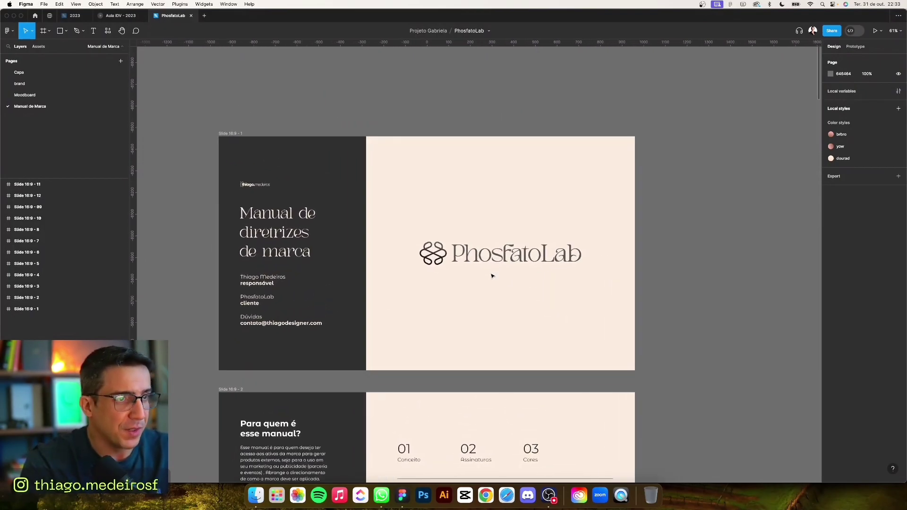
pyautogui.hscroll(-1, 466, 277)
pyautogui.scroll(1, 466, 277)
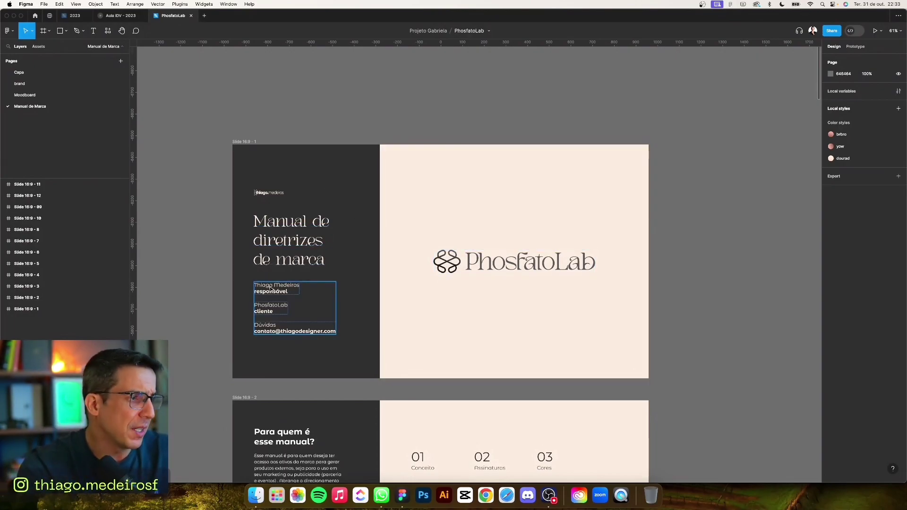
# - Scroll to the 'Para quem é esse manual?' slide and follow the Download da marca link
pyautogui.scroll(-2, 279, 321)
pyautogui.scroll(-3, 281, 363)
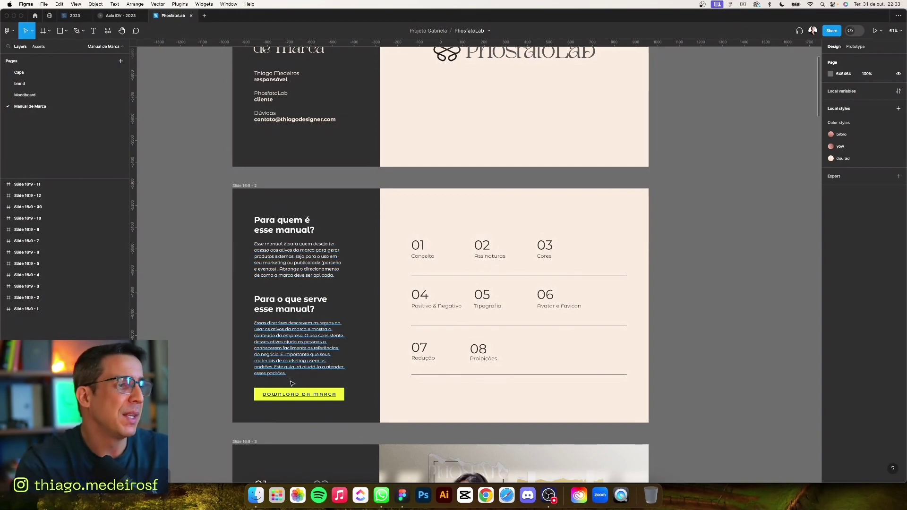
pyautogui.click(312, 399)
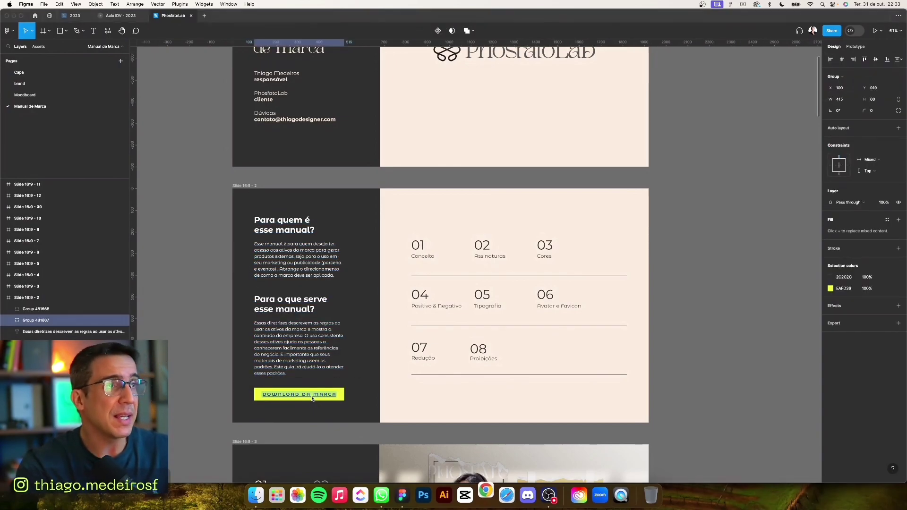
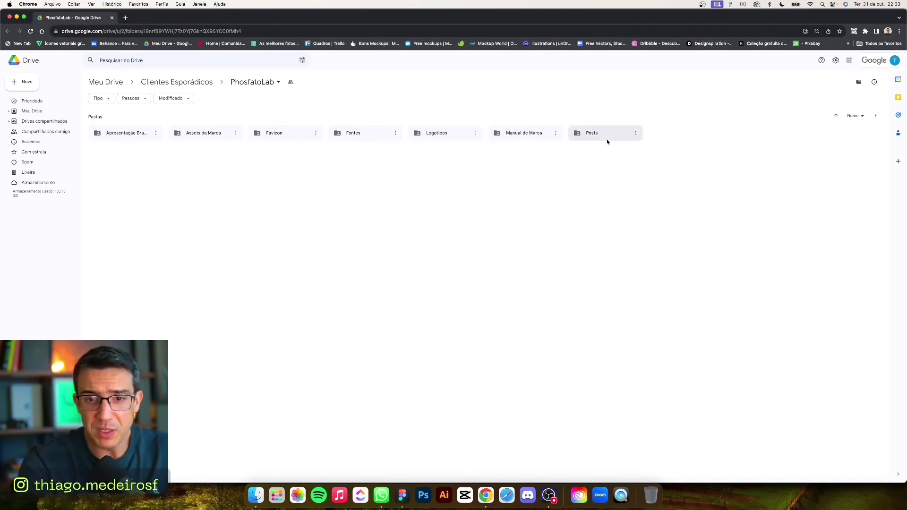
# - Close the Chrome window showing the PhosfatoLab Google Drive folder
pyautogui.click(9, 17)
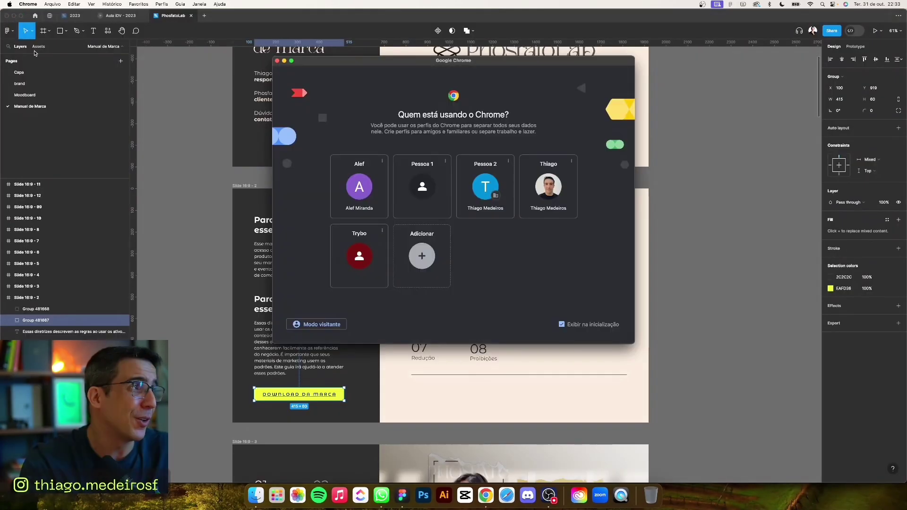
# - Dismiss the Chrome profile picker and review the Tipografia, Avatar e Favicon, Redução and Proibições slides
pyautogui.click(283, 63)
pyautogui.scroll(-3, 249, 289)
pyautogui.scroll(-7, 249, 289)
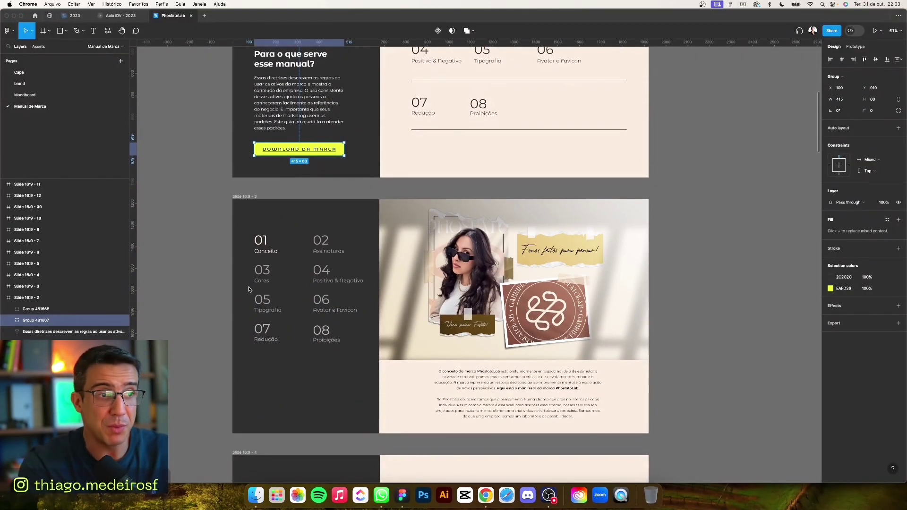
pyautogui.scroll(-2, 249, 289)
pyautogui.scroll(-2, 507, 363)
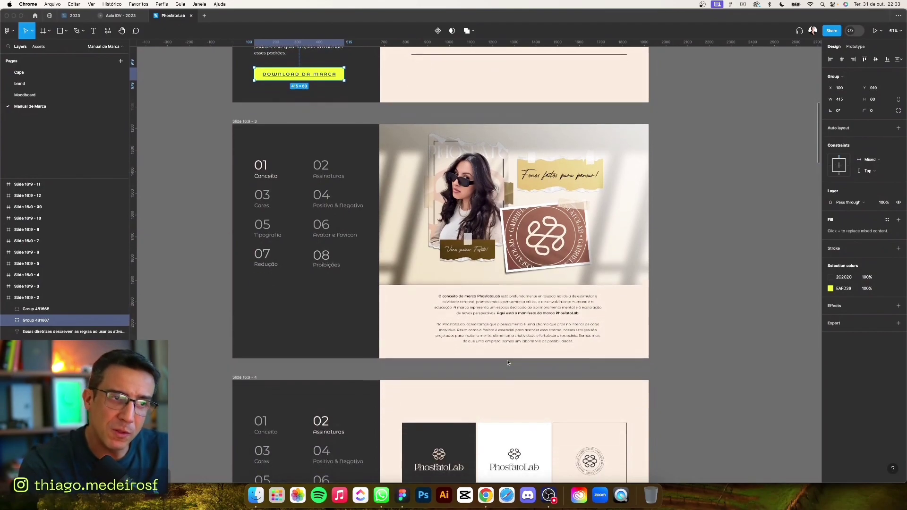
pyautogui.scroll(-3, 508, 362)
pyautogui.scroll(-2, 530, 234)
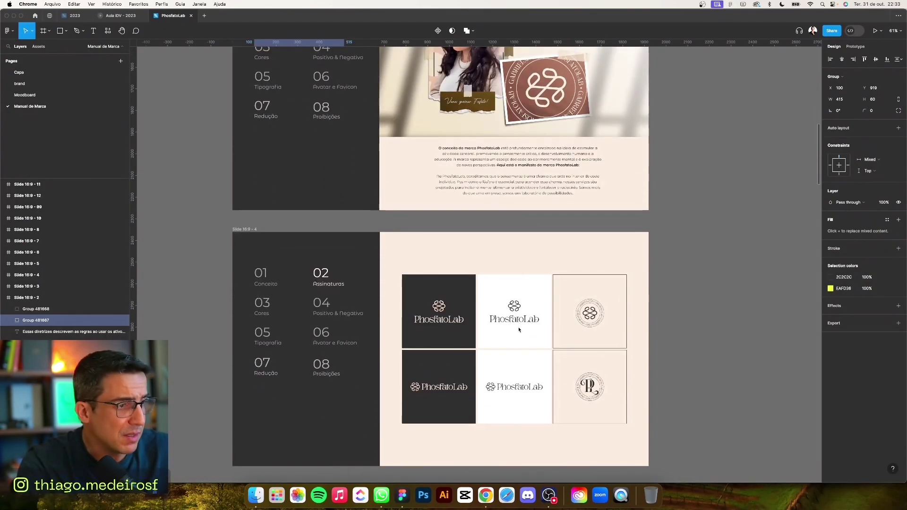
pyautogui.scroll(-7, 518, 346)
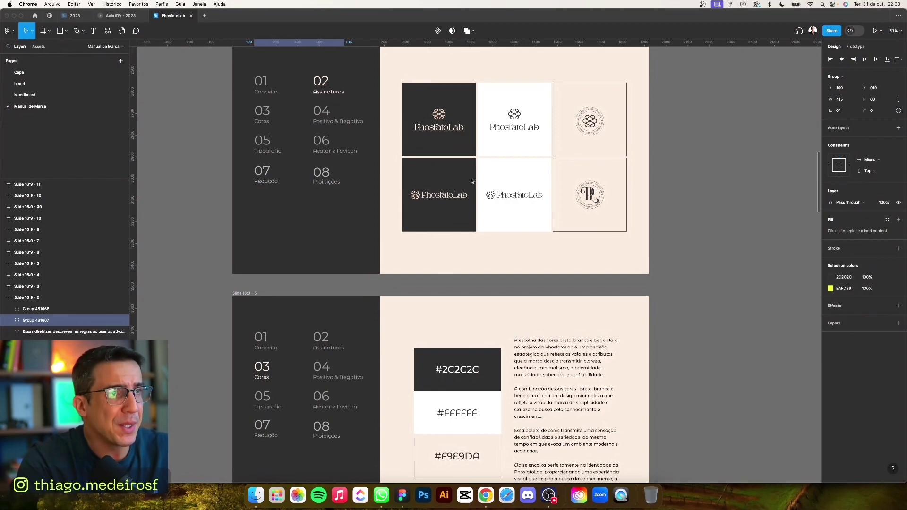
pyautogui.scroll(-3, 502, 212)
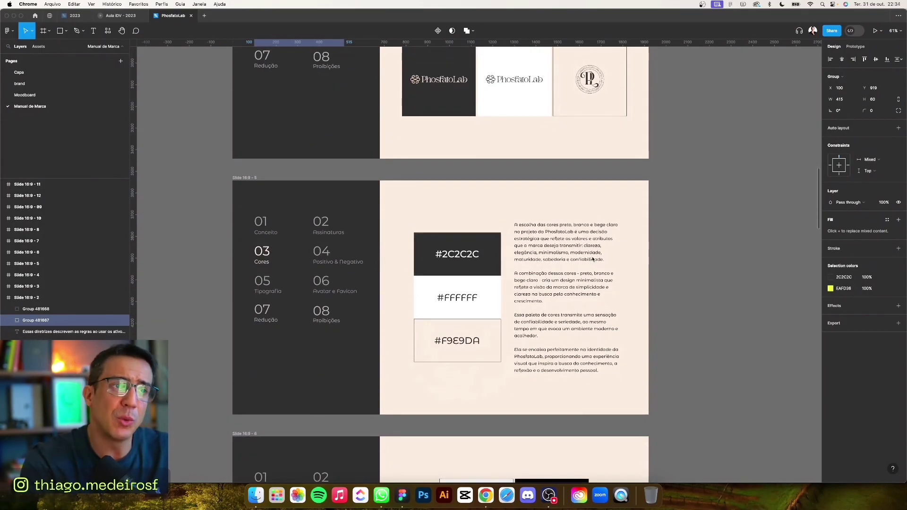
pyautogui.scroll(-6, 568, 262)
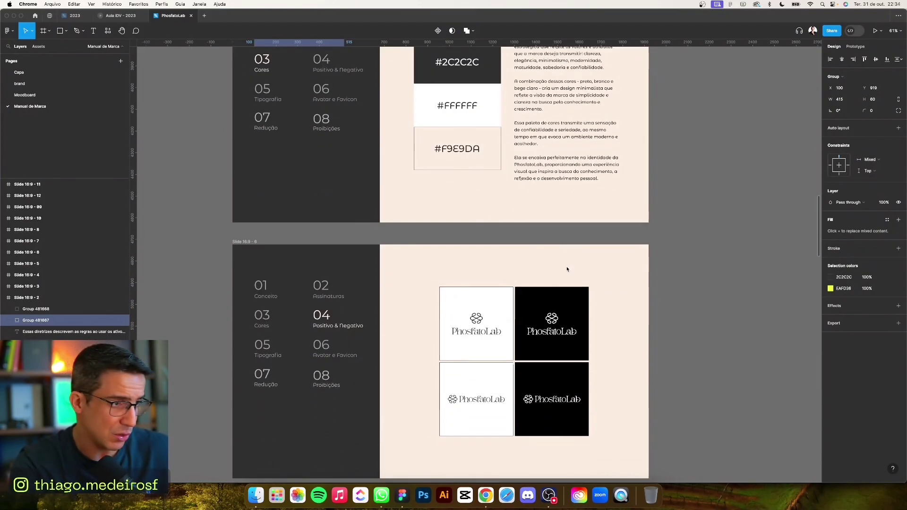
pyautogui.scroll(-2, 566, 265)
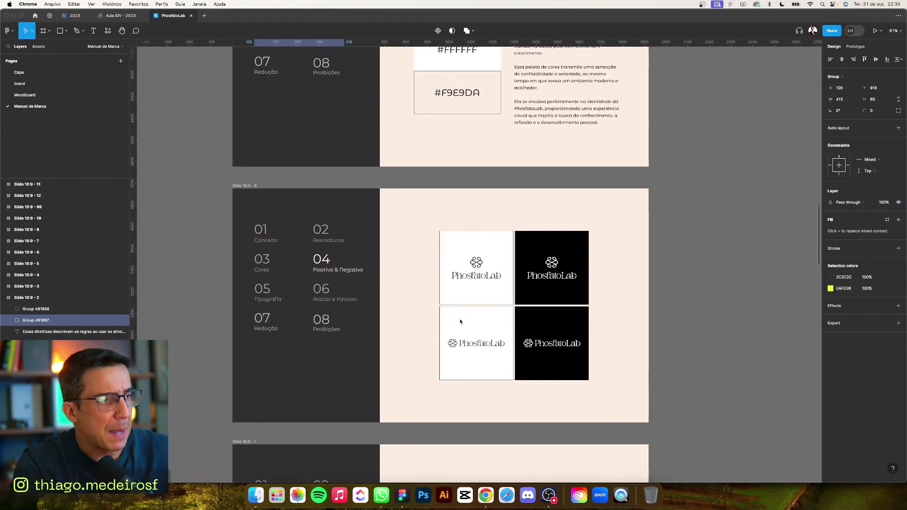
pyautogui.scroll(-2, 484, 309)
pyautogui.scroll(-1, 484, 309)
pyautogui.scroll(-4, 483, 314)
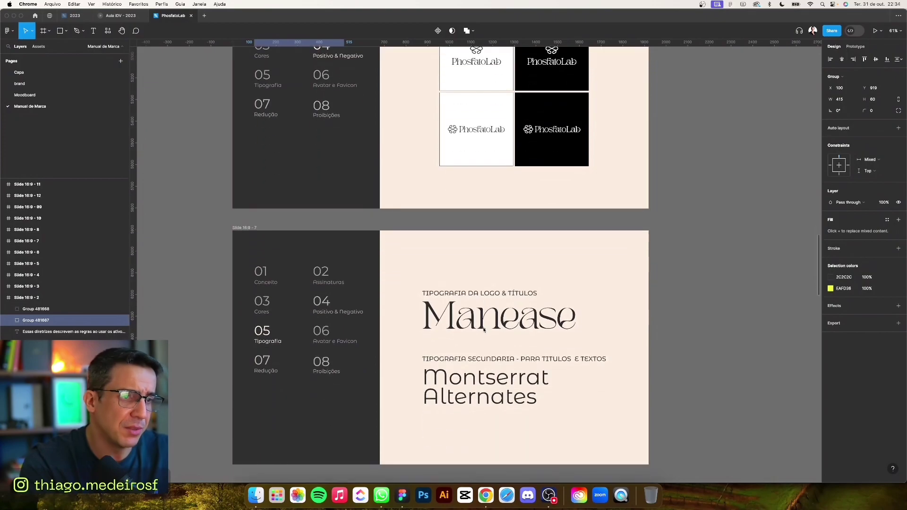
pyautogui.scroll(-5, 490, 333)
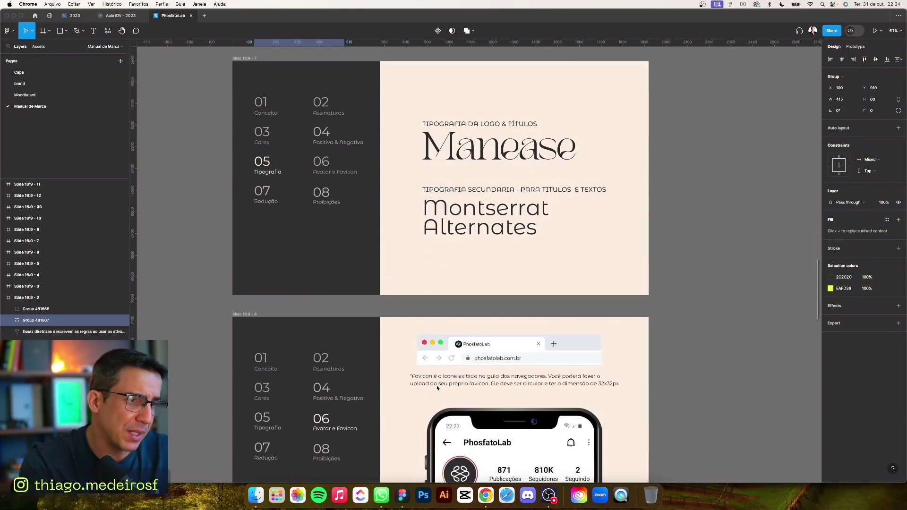
pyautogui.scroll(-3, 493, 283)
pyautogui.scroll(-1, 496, 266)
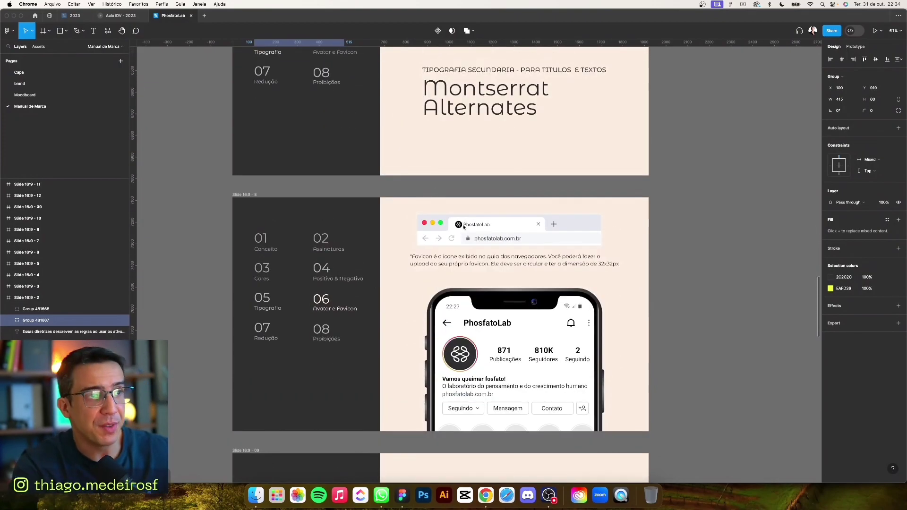
pyautogui.scroll(5, 459, 225)
pyautogui.scroll(2, 459, 228)
pyautogui.scroll(5, 468, 218)
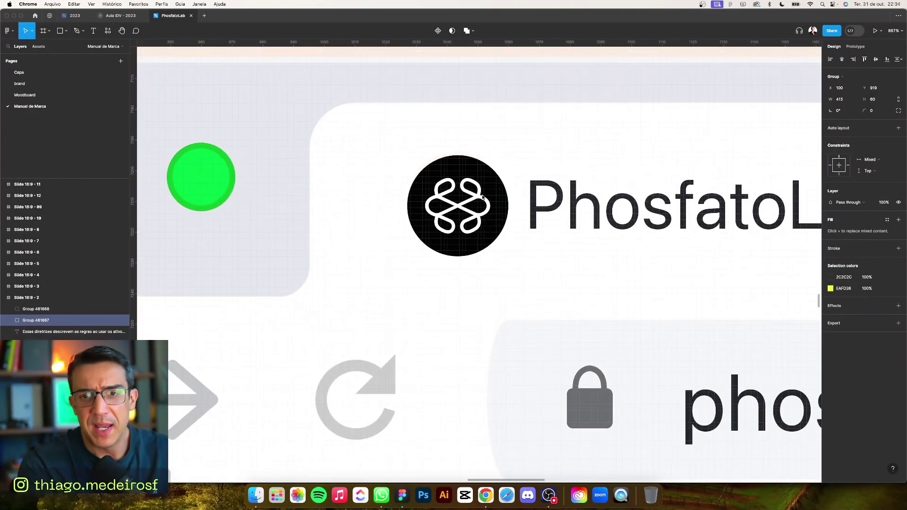
pyautogui.scroll(-4, 463, 211)
pyautogui.scroll(-3, 462, 213)
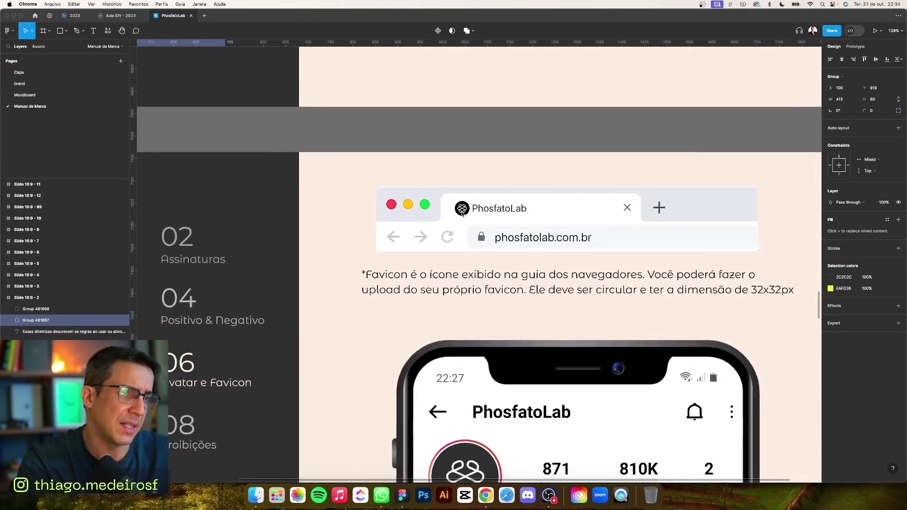
pyautogui.scroll(-5, 461, 217)
pyautogui.scroll(-2, 472, 222)
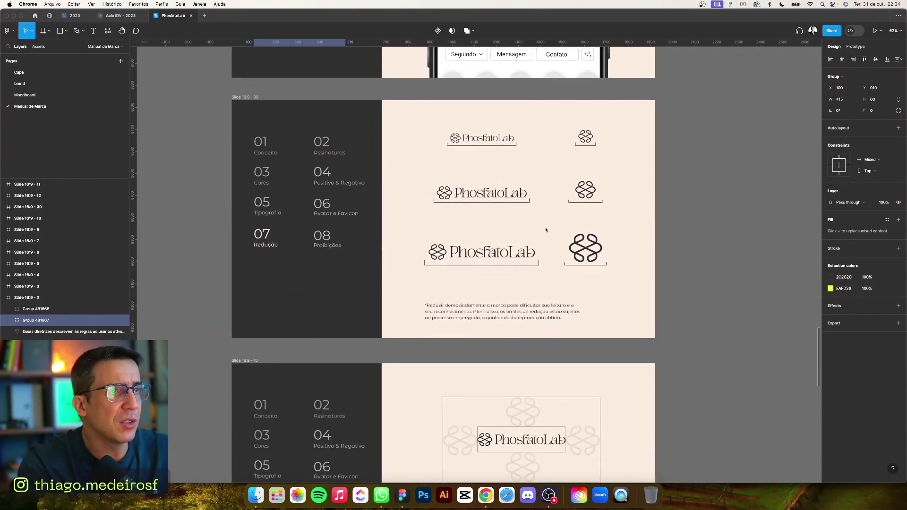
pyautogui.scroll(-2, 507, 275)
pyautogui.scroll(-4, 510, 276)
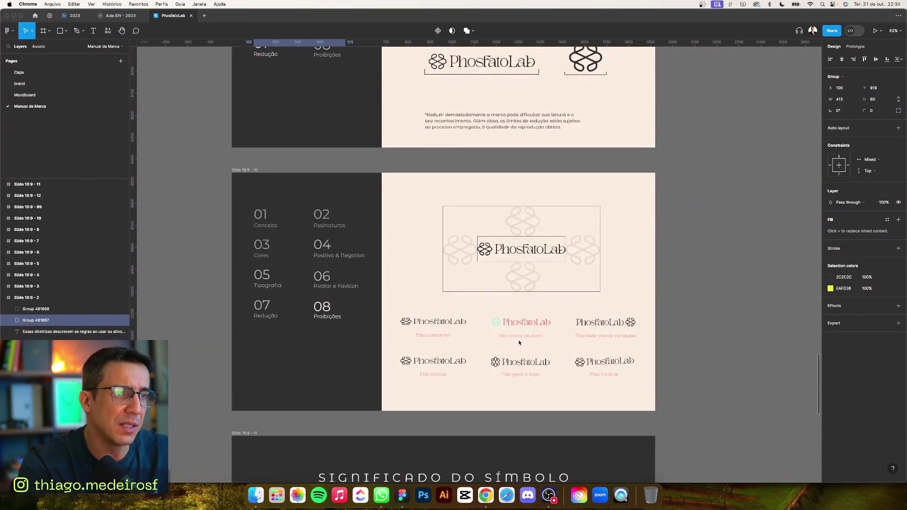
pyautogui.scroll(1, 526, 277)
# - Bring Slide 16:9 - 11, the Significado do Símbolo slide, into view
pyautogui.scroll(-2, 498, 272)
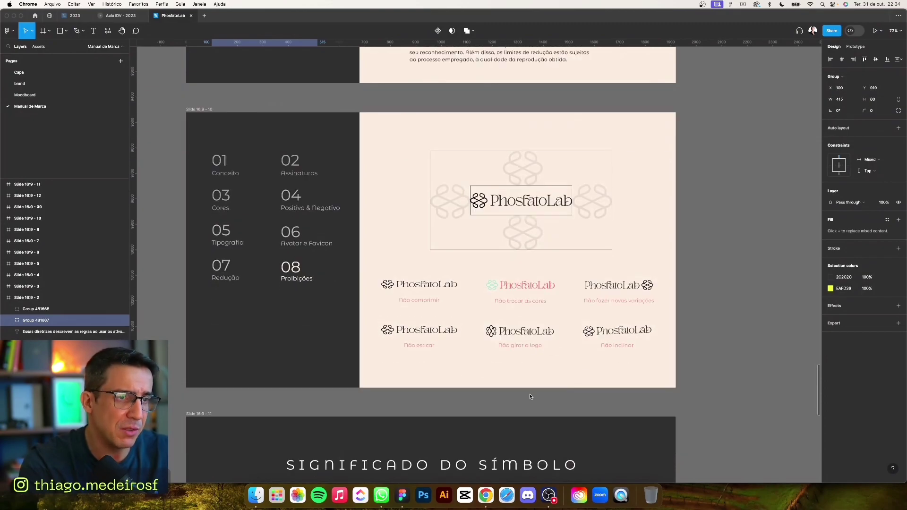
pyautogui.scroll(-1, 478, 352)
pyautogui.scroll(-4, 470, 425)
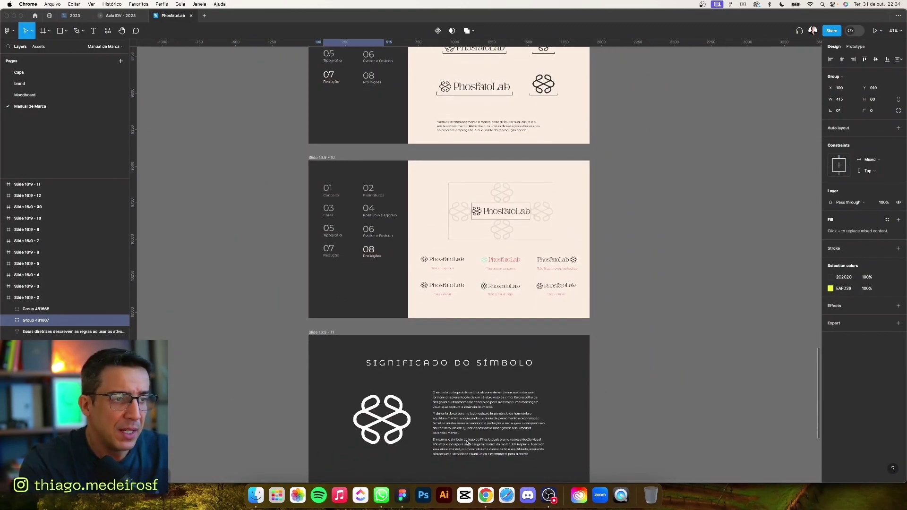
pyautogui.scroll(-1, 468, 444)
pyautogui.scroll(-3, 462, 402)
pyautogui.scroll(3, 459, 343)
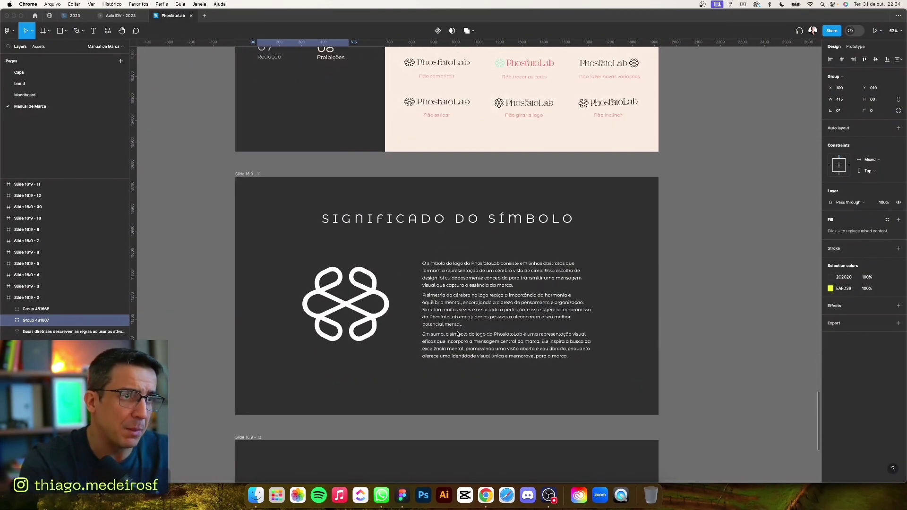
pyautogui.scroll(1, 456, 333)
pyautogui.scroll(2, 341, 291)
pyautogui.scroll(1, 351, 292)
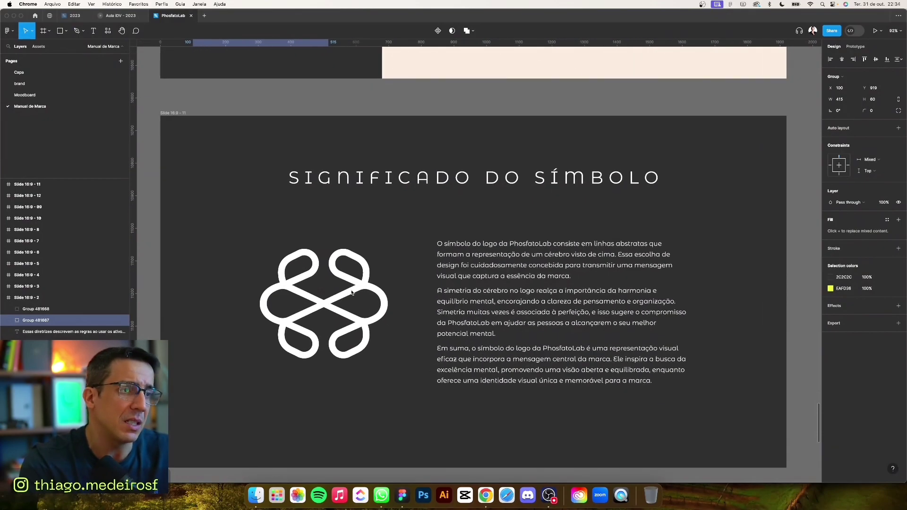
pyautogui.scroll(-3, 369, 304)
pyautogui.scroll(-1, 369, 283)
pyautogui.scroll(-1, 367, 255)
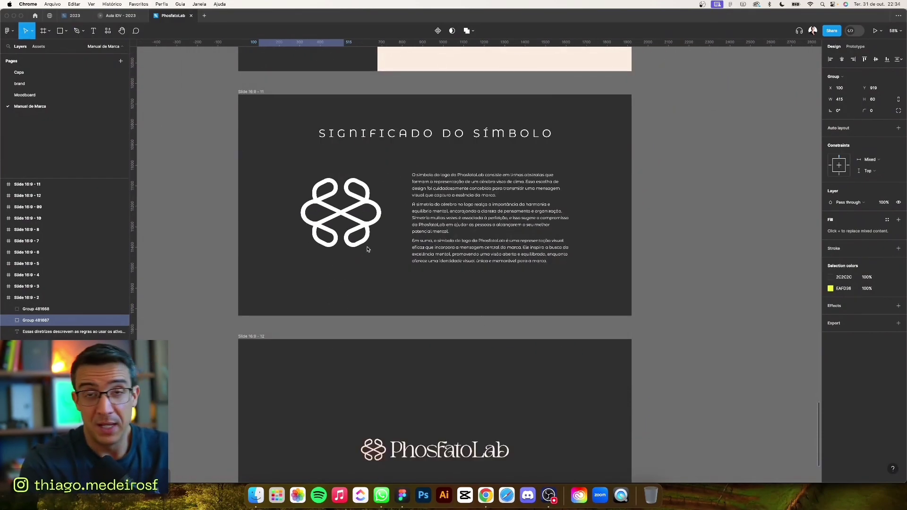
pyautogui.scroll(-2, 363, 239)
pyautogui.scroll(-1, 363, 238)
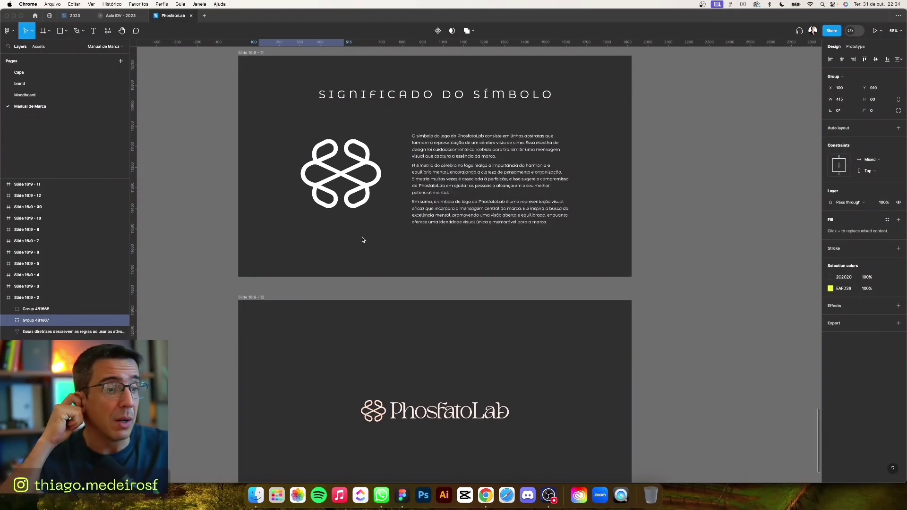
pyautogui.scroll(2, 313, 147)
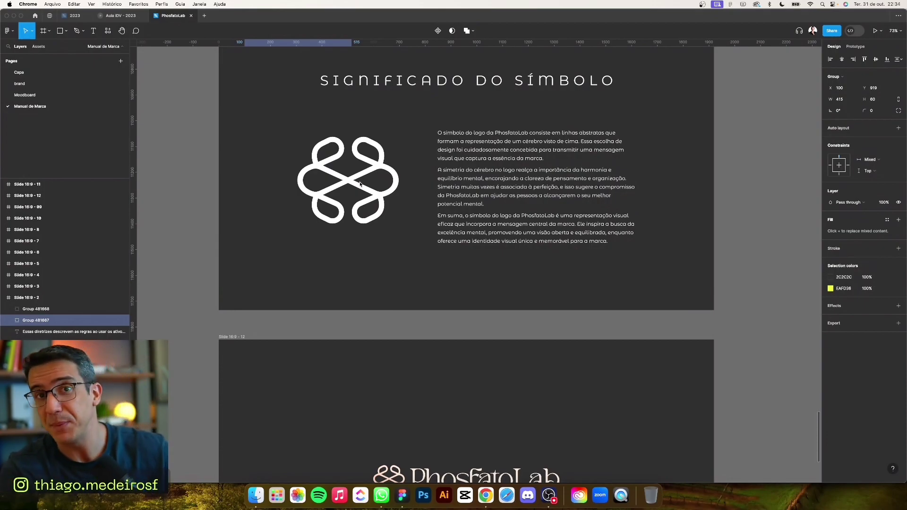
pyautogui.scroll(1, 360, 184)
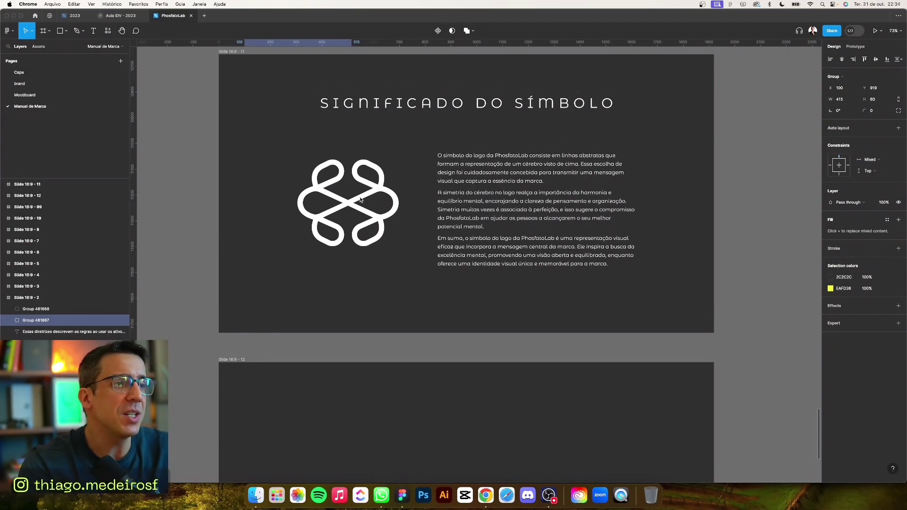
pyautogui.scroll(2, 361, 198)
pyautogui.scroll(-3, 358, 232)
pyautogui.scroll(-1, 357, 231)
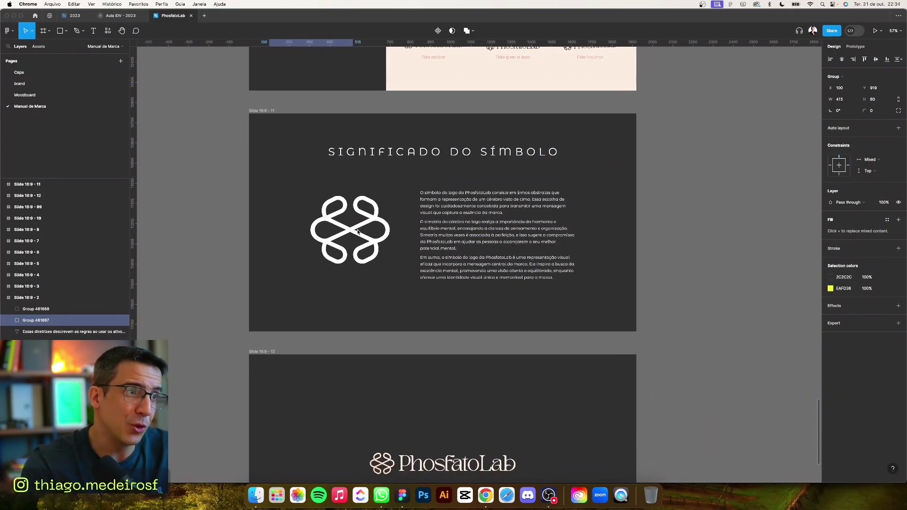
pyautogui.scroll(2, 359, 231)
pyautogui.scroll(2, 359, 230)
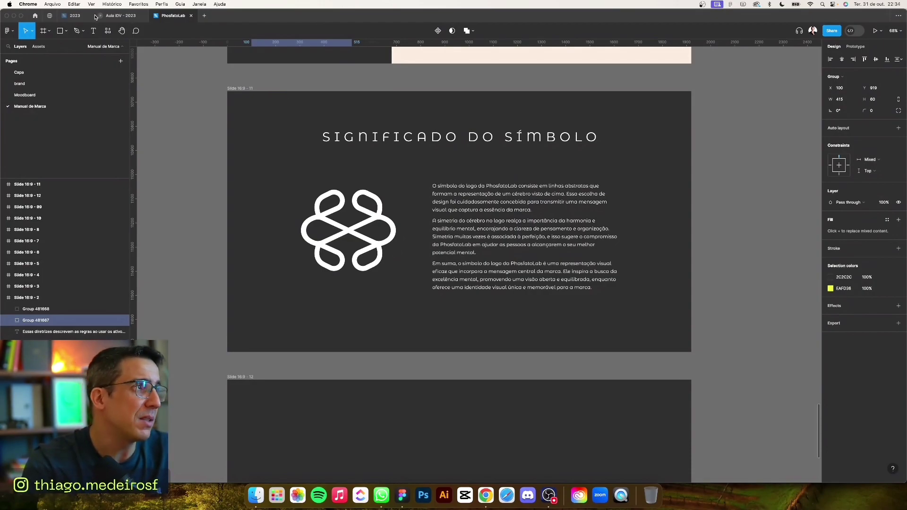
# - Open the 2023 file's Aula IDV page and select the chat-bubble icon above the Digital Growth logo
pyautogui.click(74, 18)
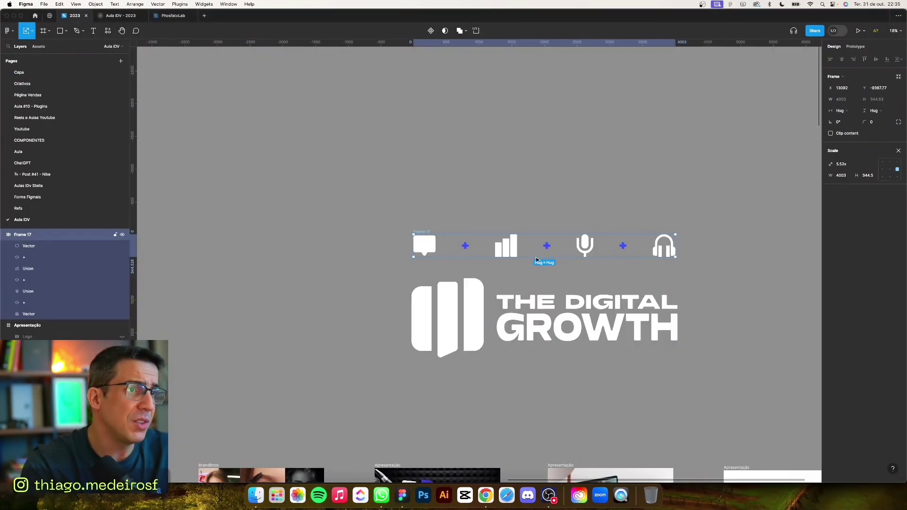
pyautogui.scroll(-3, 499, 350)
pyautogui.hscroll(2, 499, 350)
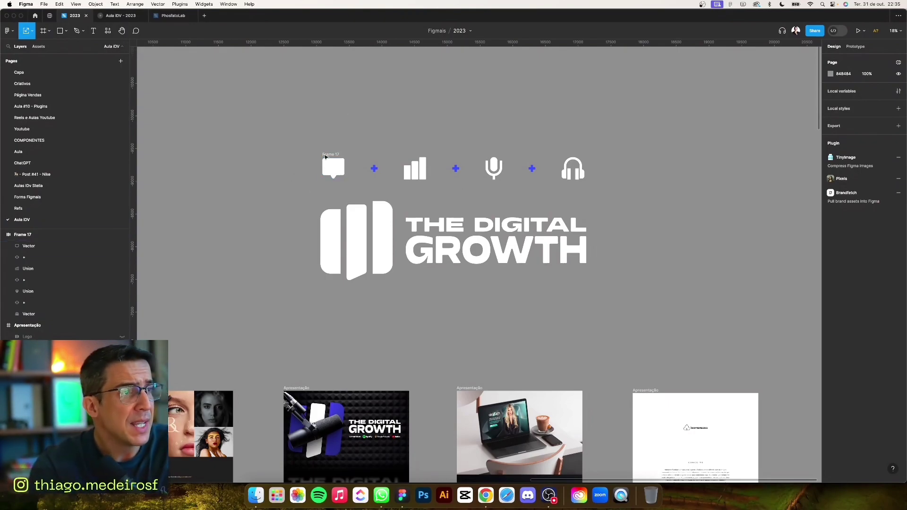
pyautogui.click(329, 168)
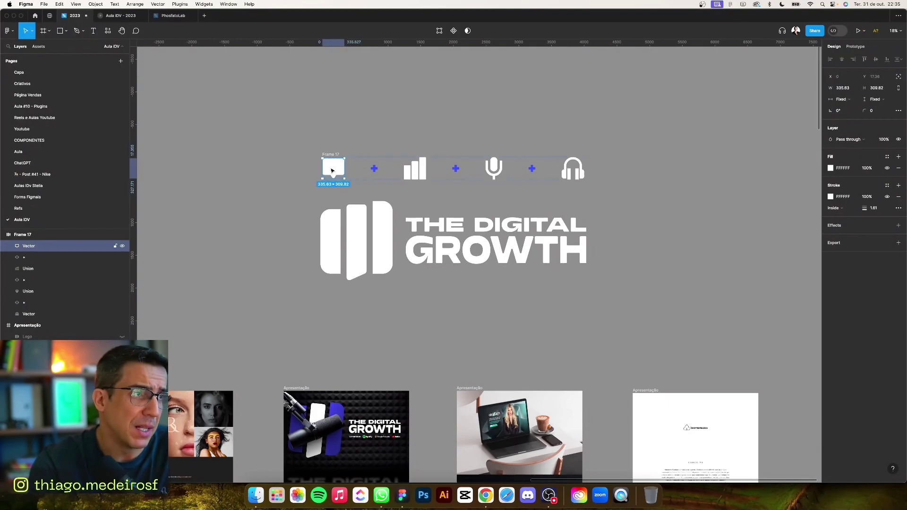
pyautogui.click(424, 123)
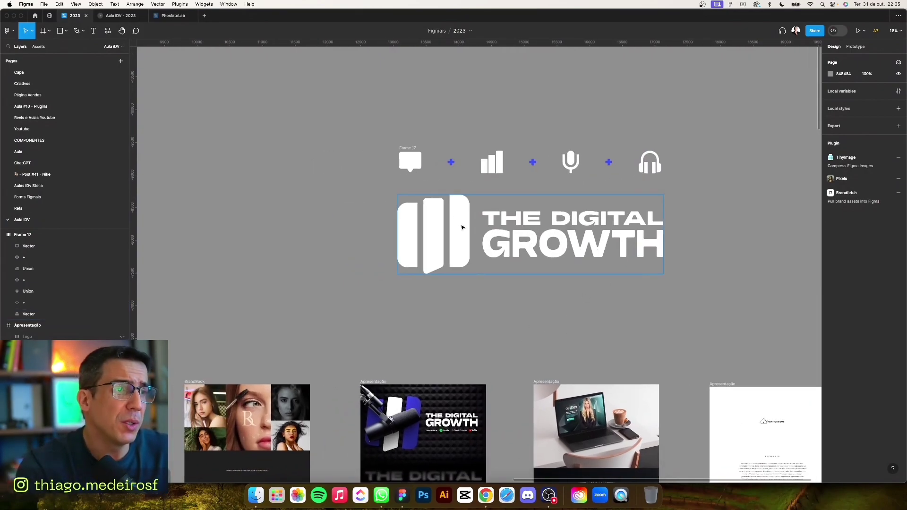
pyautogui.keyDown('ctrl'); pyautogui.scroll(5, 461, 313); pyautogui.keyUp('ctrl')
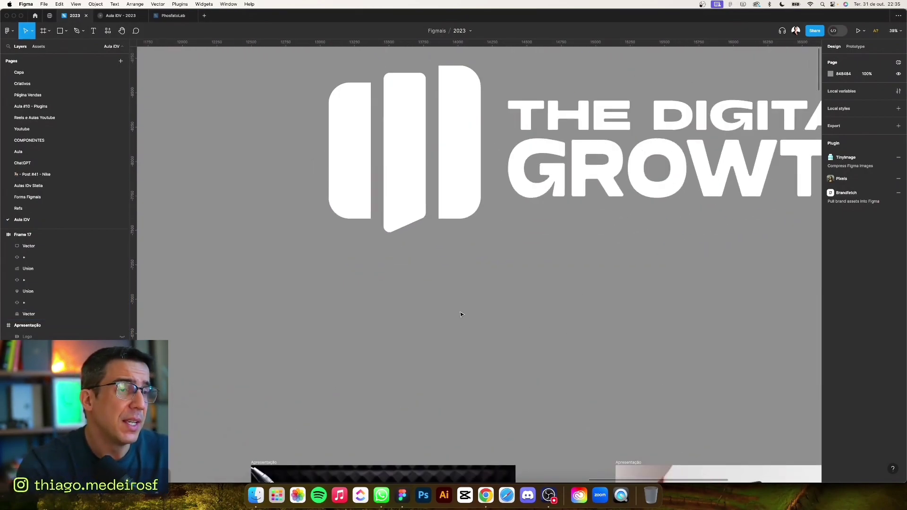
# - Draw a light-grey 308×988 rectangle below the logo as the first bar
pyautogui.click(60, 33)
pyautogui.moveTo(327, 249); pyautogui.dragTo(400, 375)
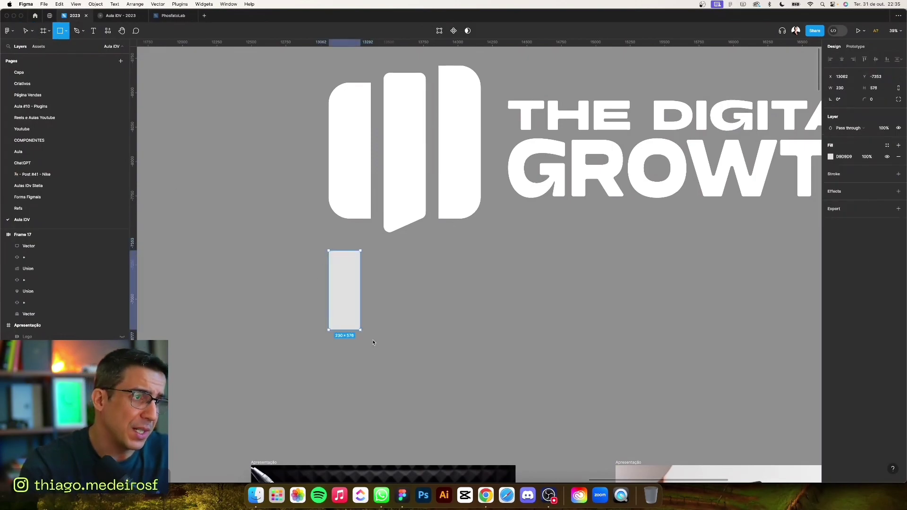
pyautogui.moveTo(378, 317); pyautogui.dragTo(348, 309)
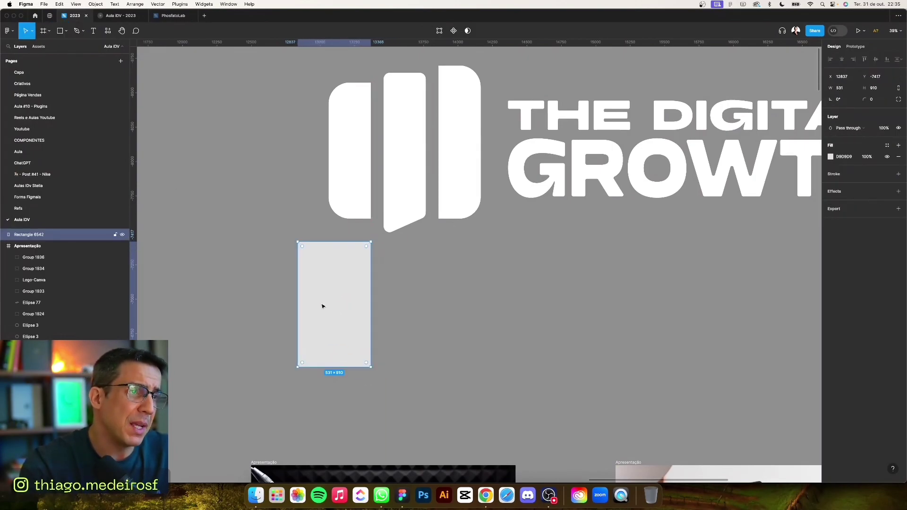
pyautogui.moveTo(297, 298)
pyautogui.mouseDown()
pyautogui.moveTo(328, 306)
pyautogui.moveTo(280, 162)
pyautogui.mouseUp()
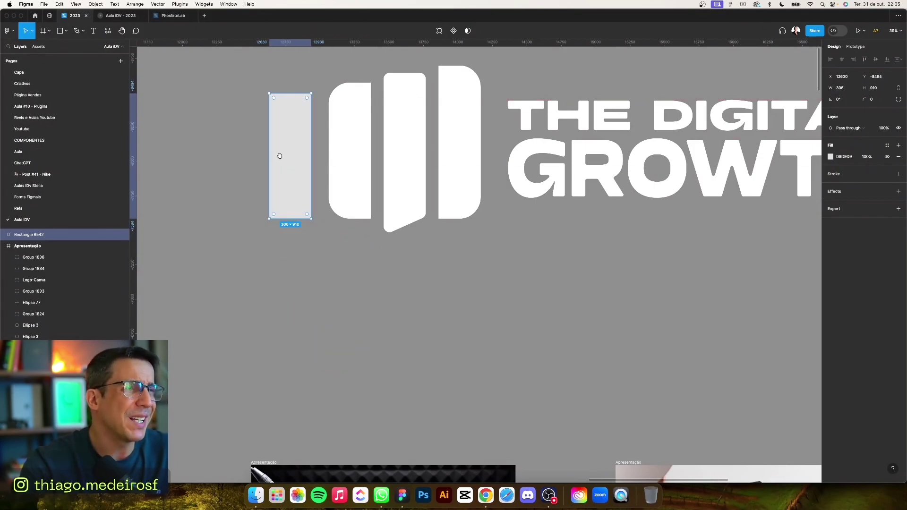
pyautogui.scroll(5, 331, 198)
pyautogui.hscroll(-3, 330, 199)
pyautogui.moveTo(362, 220)
pyautogui.mouseDown()
pyautogui.moveTo(362, 210)
pyautogui.moveTo(400, 314)
pyautogui.mouseUp()
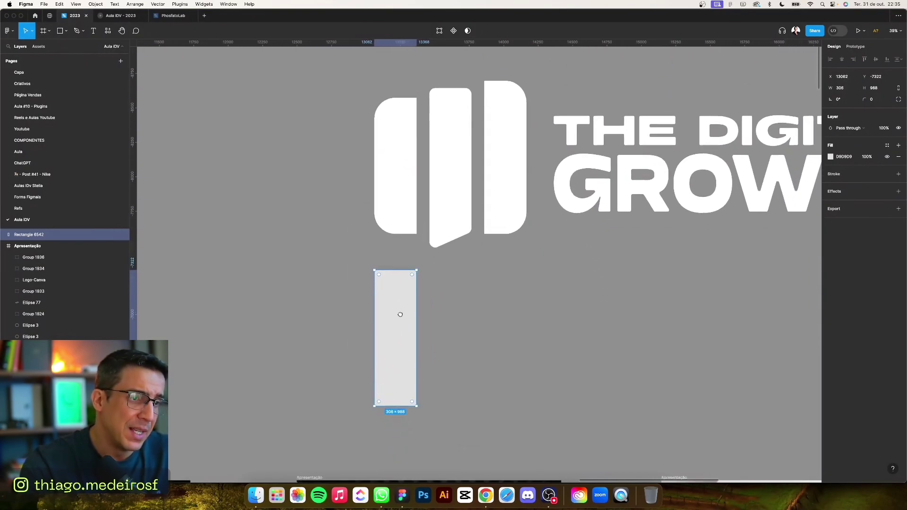
pyautogui.scroll(-1, 401, 317)
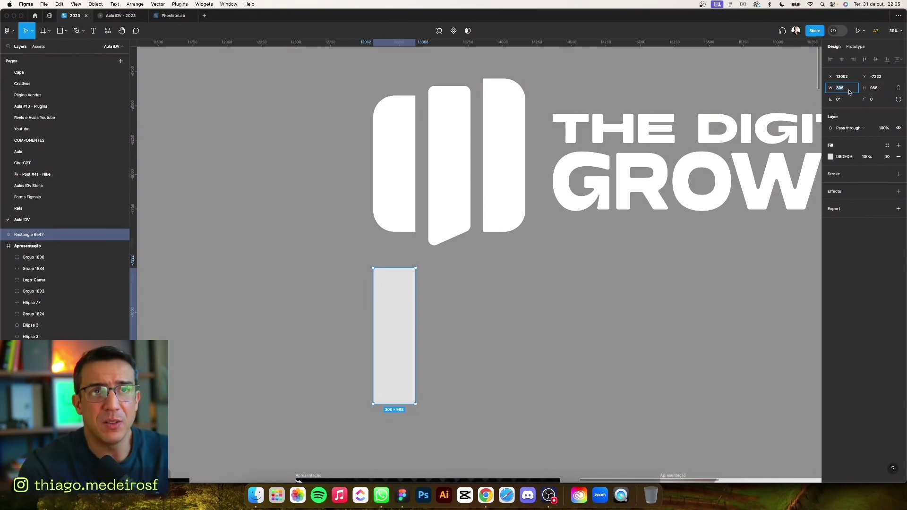
# - Duplicate the bar twice to the right with 246 spacing
pyautogui.moveTo(386, 336); pyautogui.dragTo(510, 333)
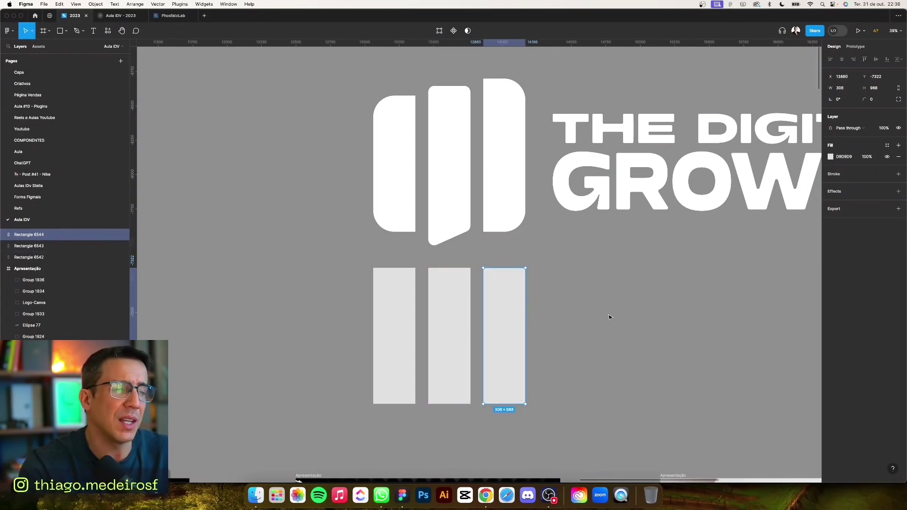
pyautogui.click(636, 332)
pyautogui.hscroll(-1, 637, 332)
pyautogui.hscroll(-2, 637, 332)
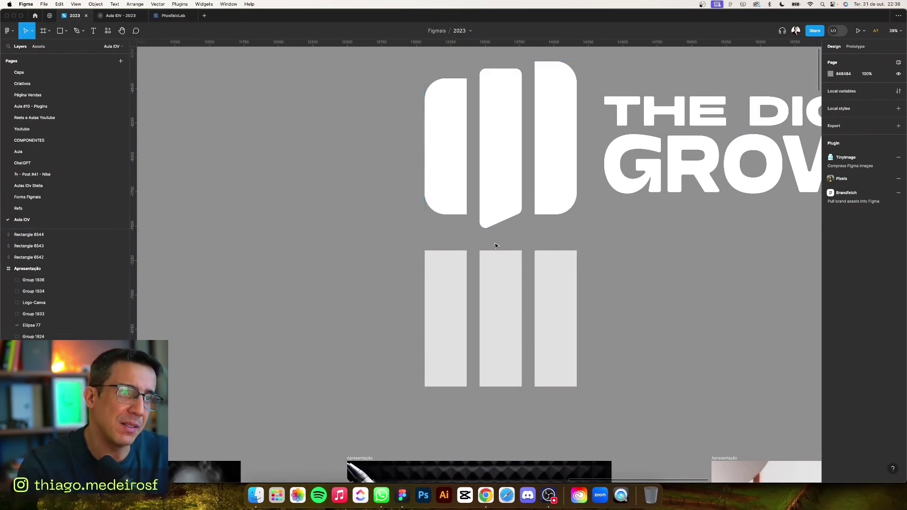
pyautogui.scroll(2, 505, 161)
pyautogui.scroll(3, 505, 217)
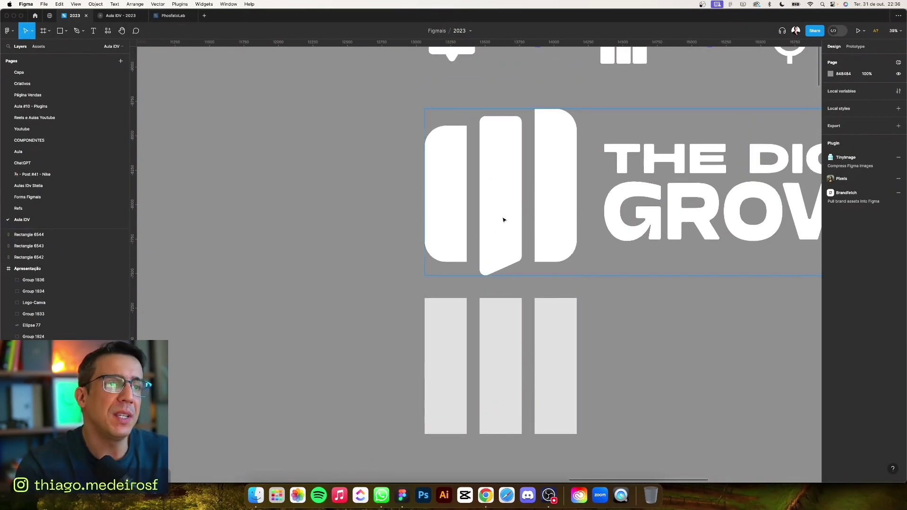
pyautogui.keyDown('ctrl'); pyautogui.scroll(3, 515, 180); pyautogui.keyUp('ctrl')
pyautogui.keyDown('ctrl'); pyautogui.scroll(-3, 472, 310); pyautogui.keyUp('ctrl')
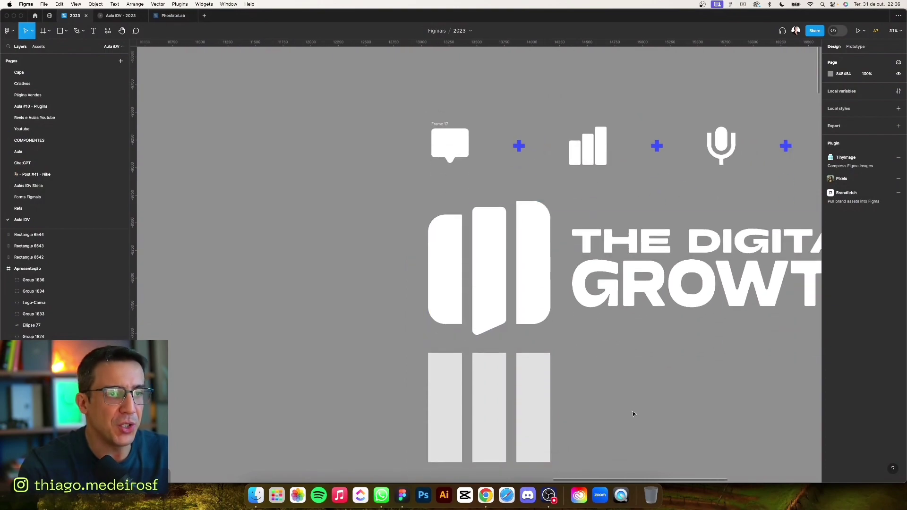
pyautogui.keyDown('ctrl'); pyautogui.scroll(-2, 565, 336); pyautogui.keyUp('ctrl')
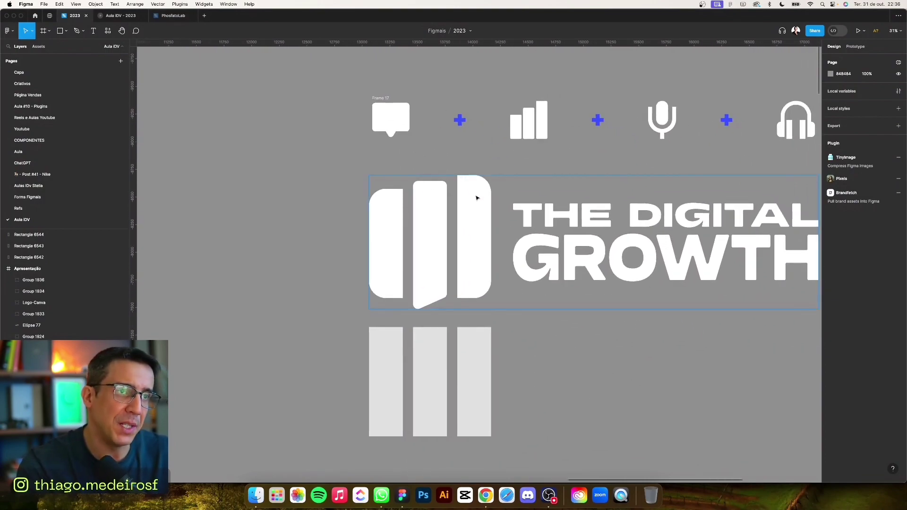
pyautogui.hscroll(2, 476, 197)
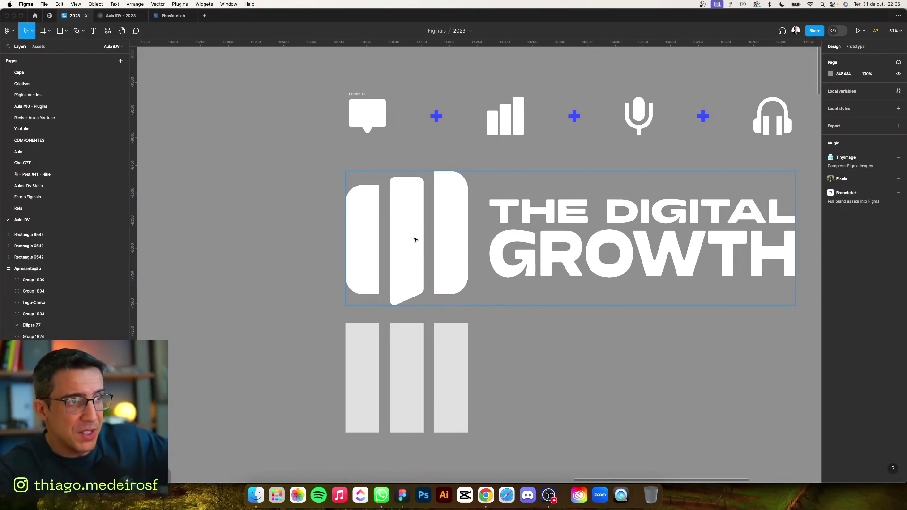
# - Set the fill of all three bars to white (FFFFFF)
pyautogui.moveTo(314, 360); pyautogui.dragTo(584, 378)
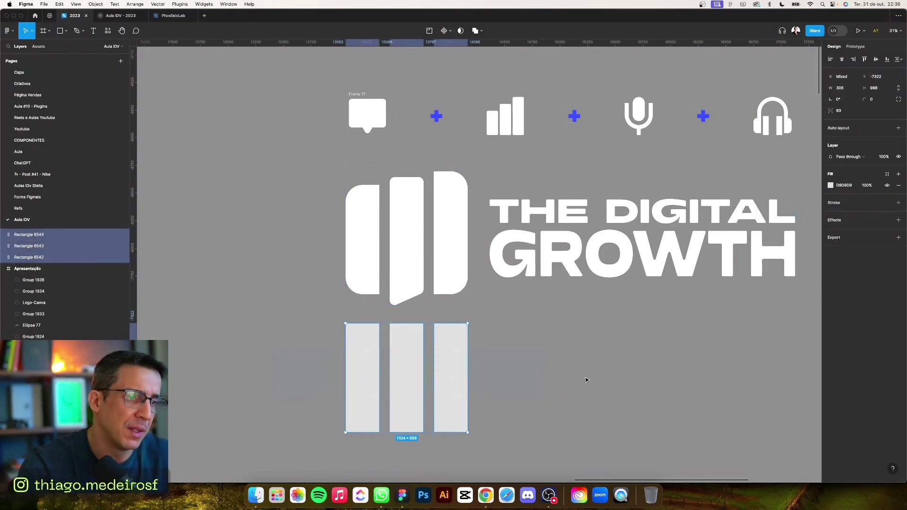
pyautogui.click(830, 186)
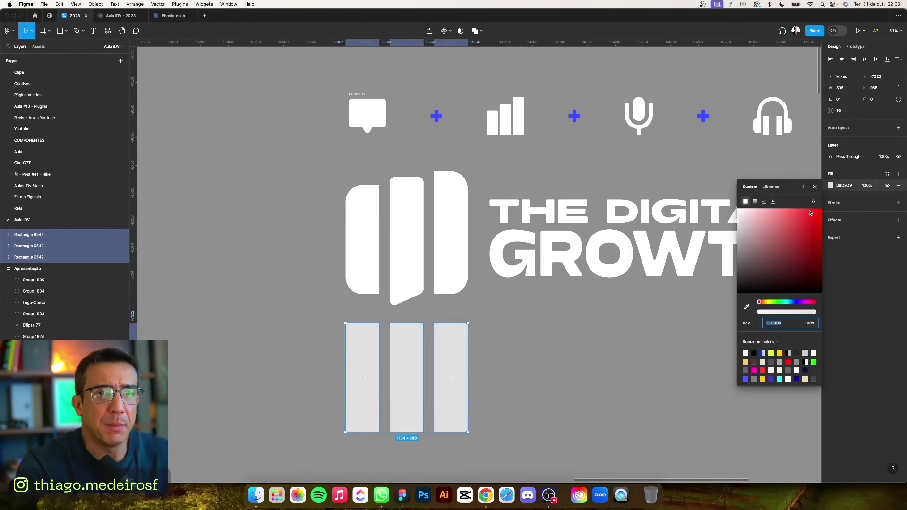
pyautogui.write('FFFFFF')
pyautogui.press('Return')
pyautogui.click(607, 370)
pyautogui.hscroll(-5, 570, 372)
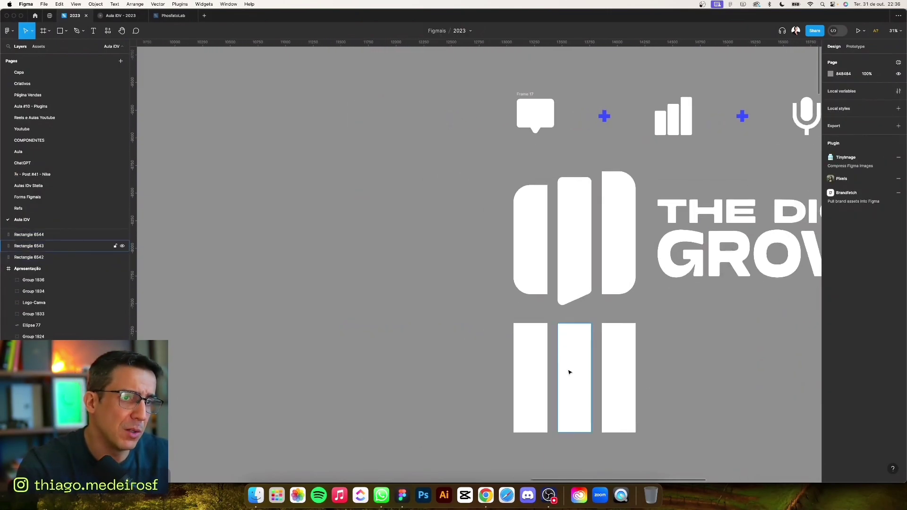
pyautogui.scroll(-3, 581, 375)
pyautogui.scroll(2, 506, 290)
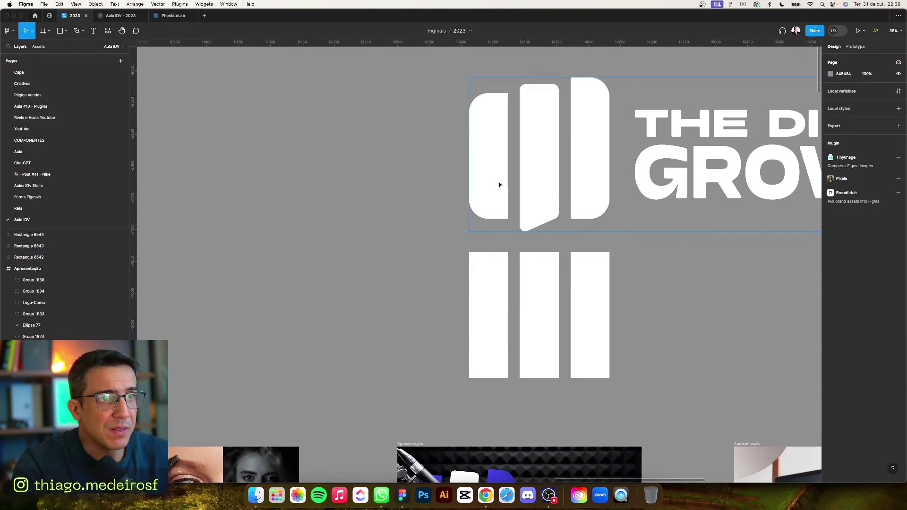
# - Round the left bar's left corners, keeping its right corners at 0
pyautogui.click(583, 186)
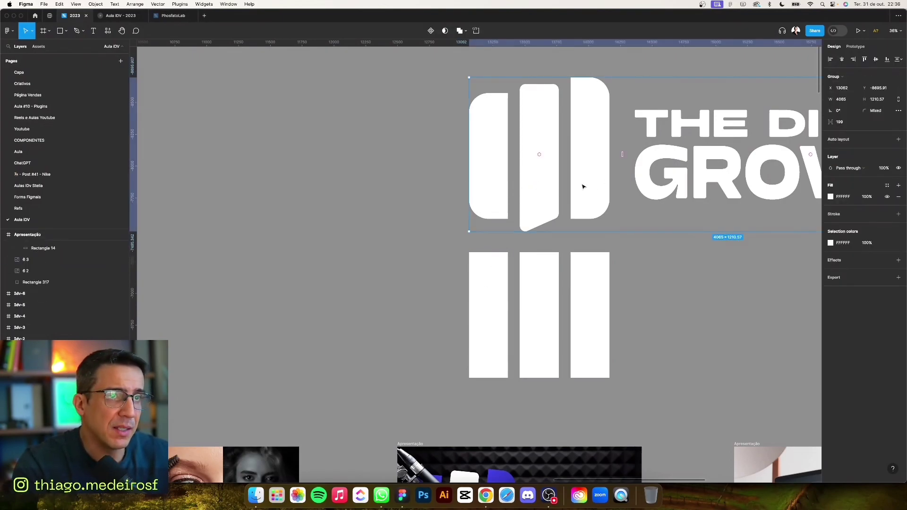
pyautogui.click(484, 284)
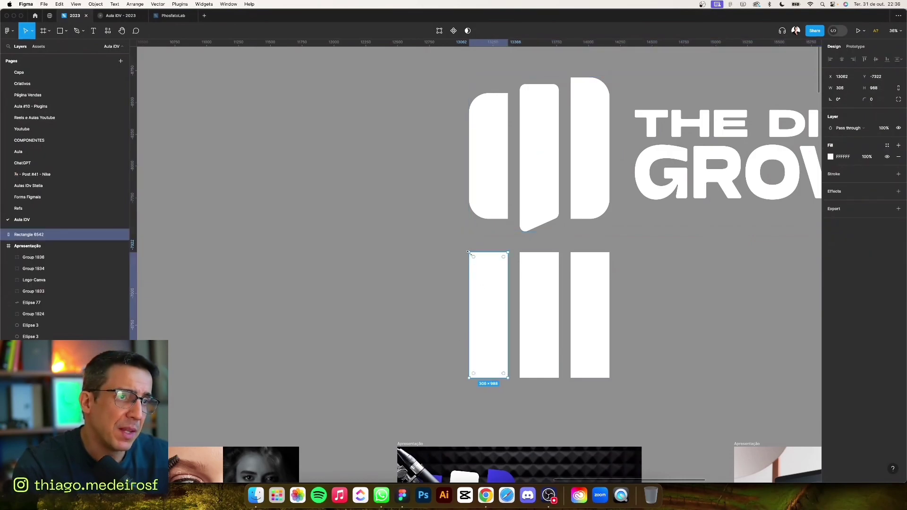
pyautogui.moveTo(475, 261)
pyautogui.mouseDown()
pyautogui.moveTo(504, 274)
pyautogui.moveTo(488, 272)
pyautogui.mouseUp()
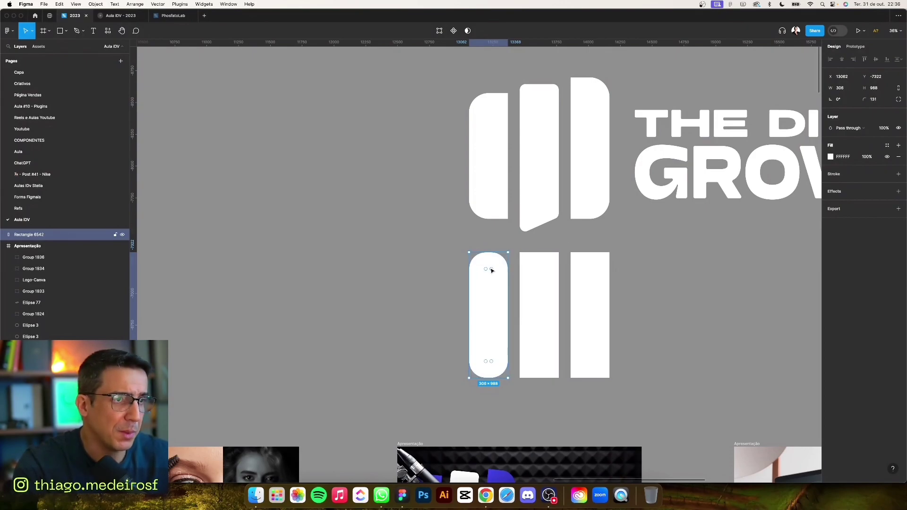
pyautogui.moveTo(491, 272); pyautogui.dragTo(537, 245)
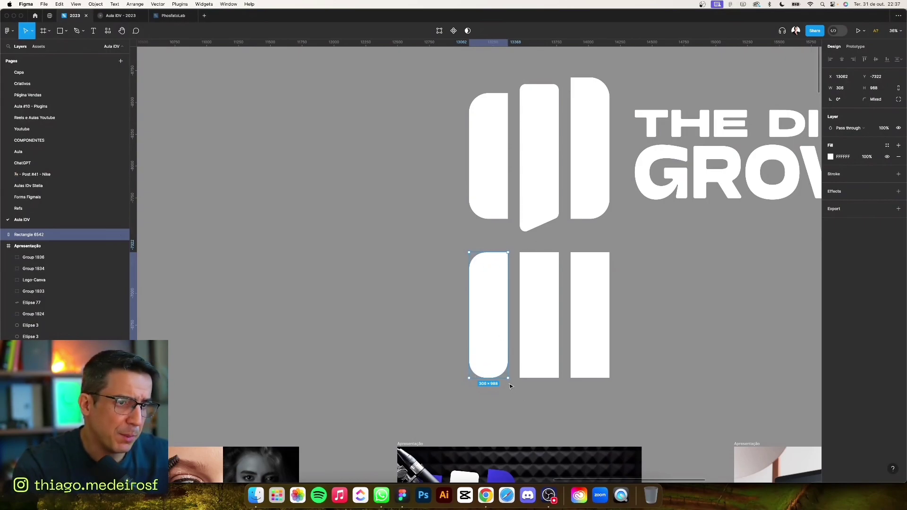
pyautogui.moveTo(492, 362); pyautogui.dragTo(524, 394)
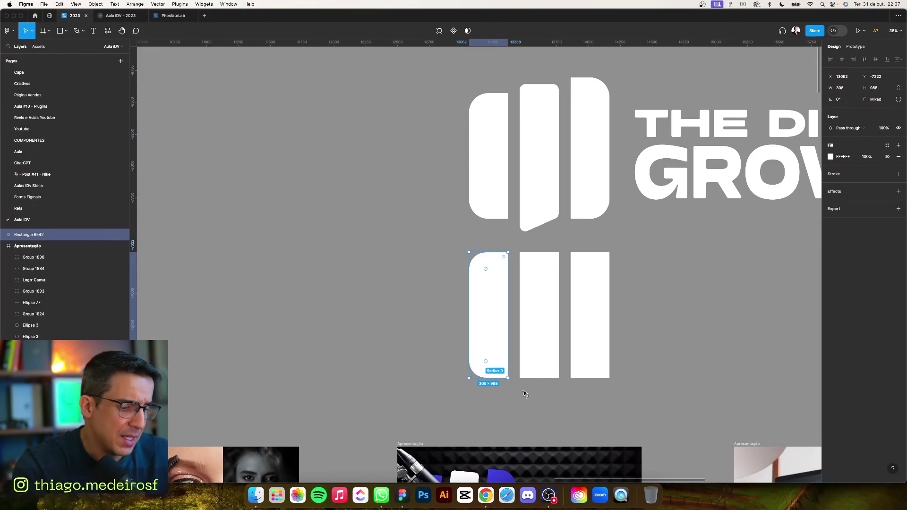
pyautogui.click(688, 330)
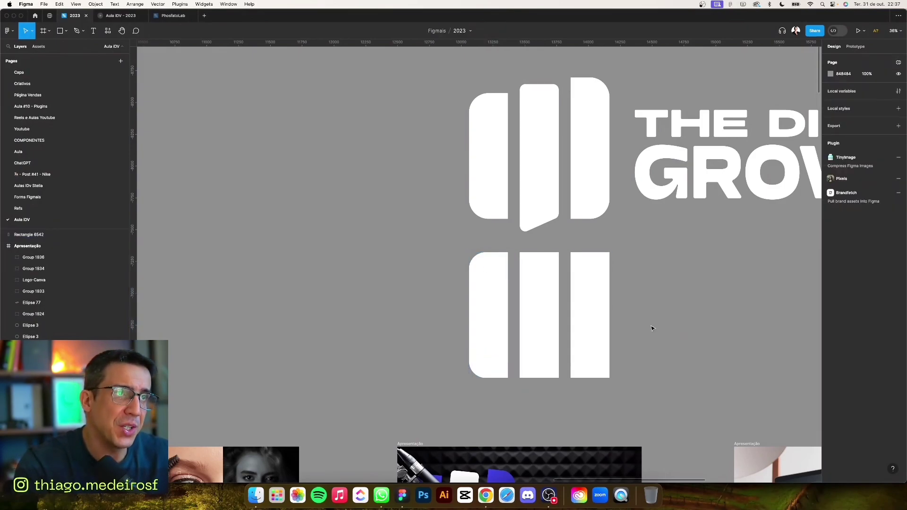
# - Rotate the right bar 180° so its rounded corners face outward
pyautogui.click(578, 311)
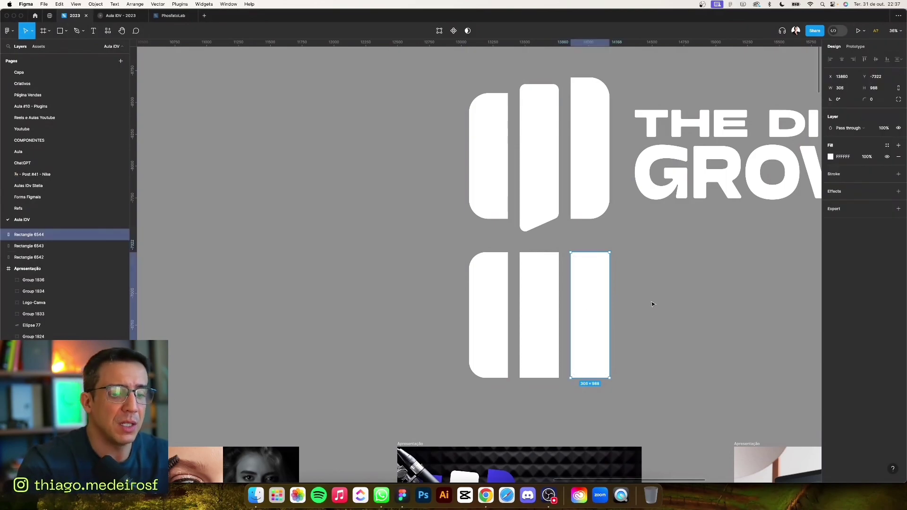
pyautogui.press('BackSpace')
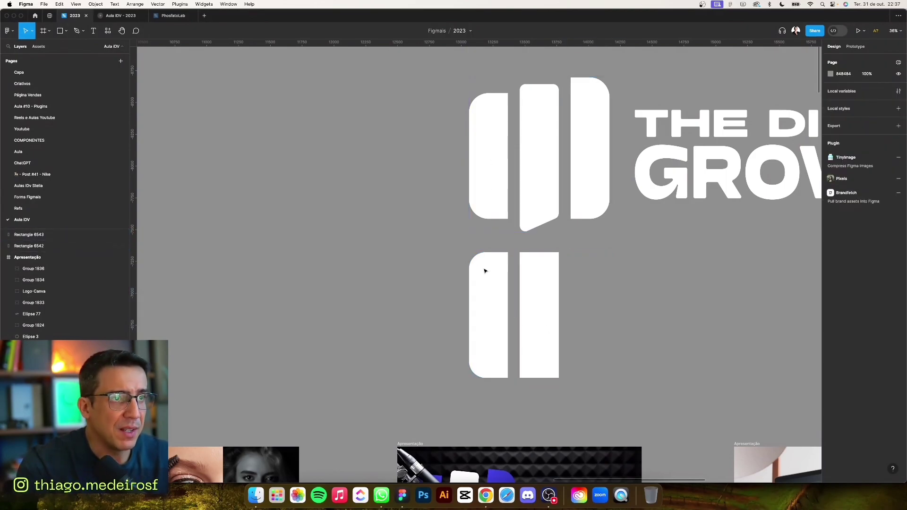
pyautogui.click(484, 271)
pyautogui.moveTo(491, 325); pyautogui.dragTo(593, 334)
pyautogui.hotkey('ctrl', 'z')
pyautogui.hotkey('ctrl', 'z')
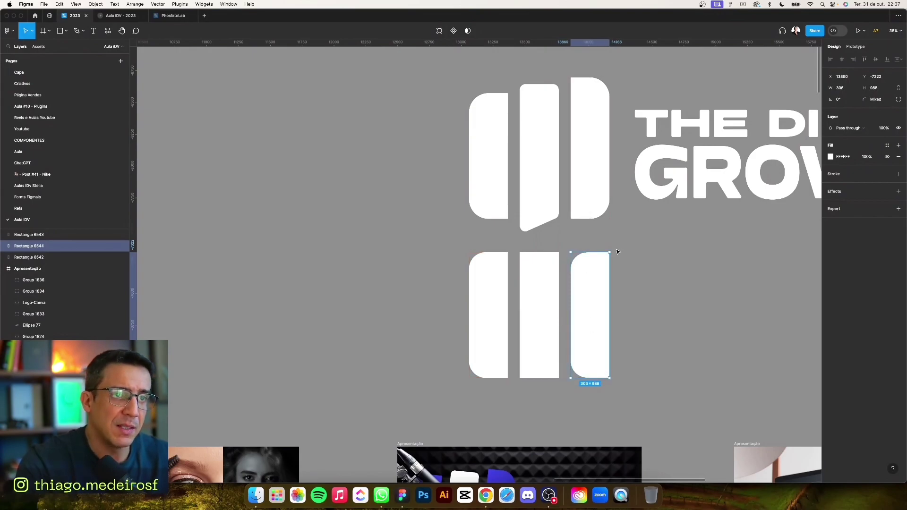
pyautogui.moveTo(617, 264); pyautogui.dragTo(574, 367)
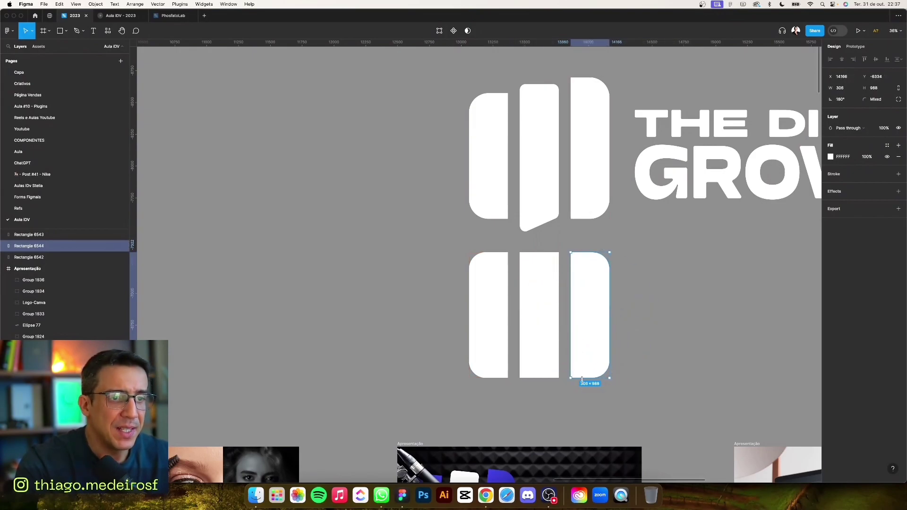
# - Move the top logo up and raise the right and middle bars into rising steps
pyautogui.moveTo(590, 203); pyautogui.dragTo(594, 151)
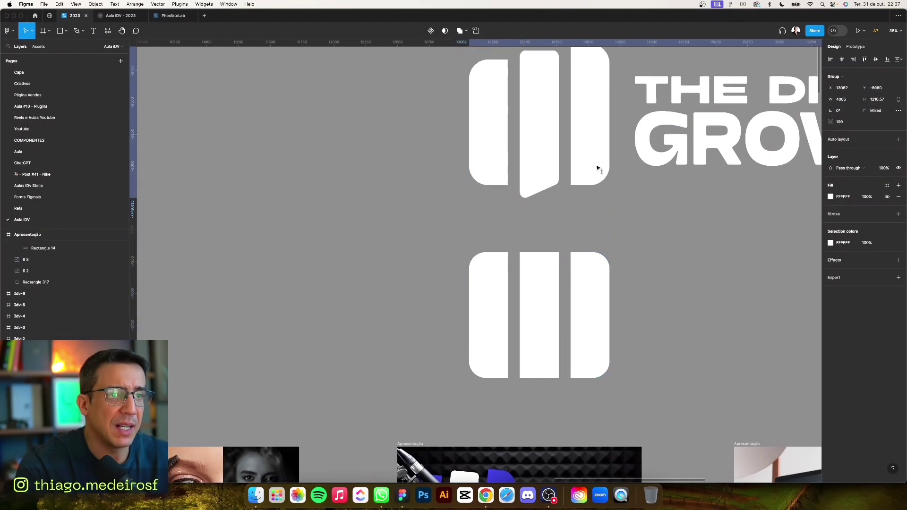
pyautogui.click(574, 307)
pyautogui.moveTo(592, 251); pyautogui.dragTo(594, 230)
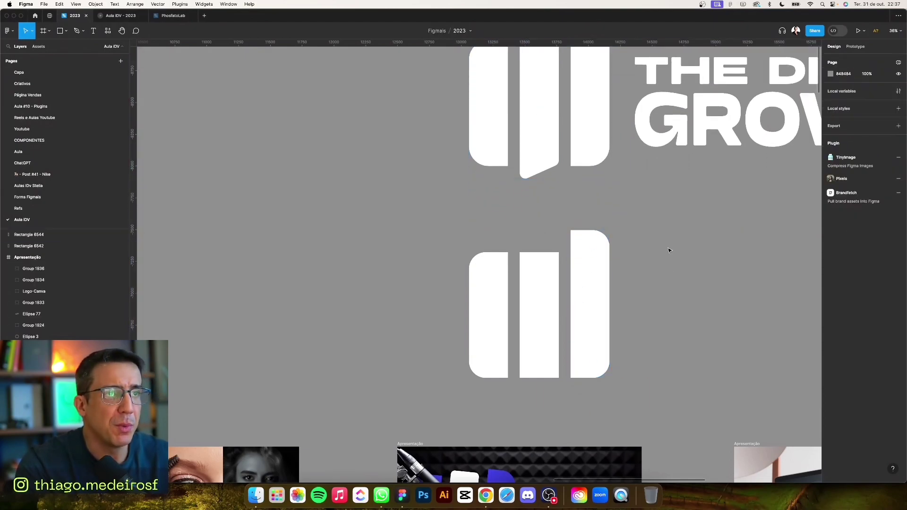
pyautogui.scroll(2, 550, 328)
pyautogui.moveTo(592, 278); pyautogui.dragTo(591, 270)
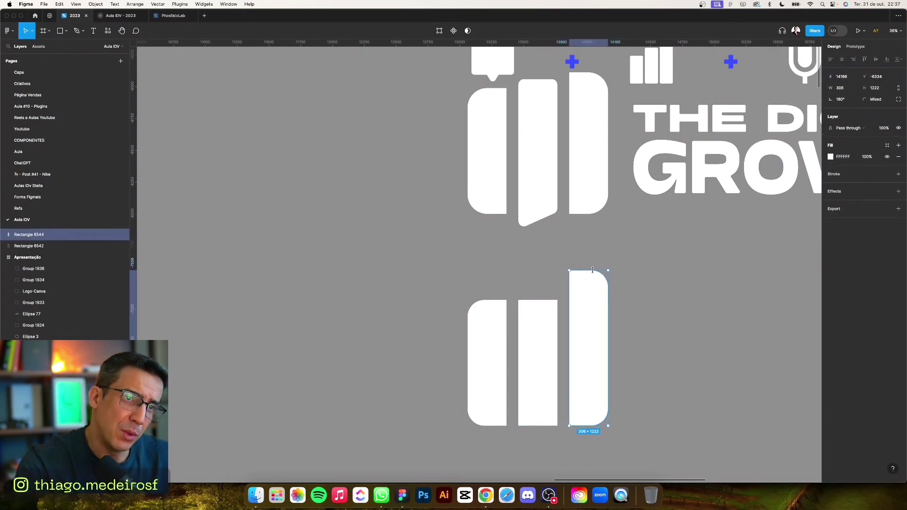
pyautogui.click(534, 328)
pyautogui.moveTo(536, 300); pyautogui.dragTo(537, 285)
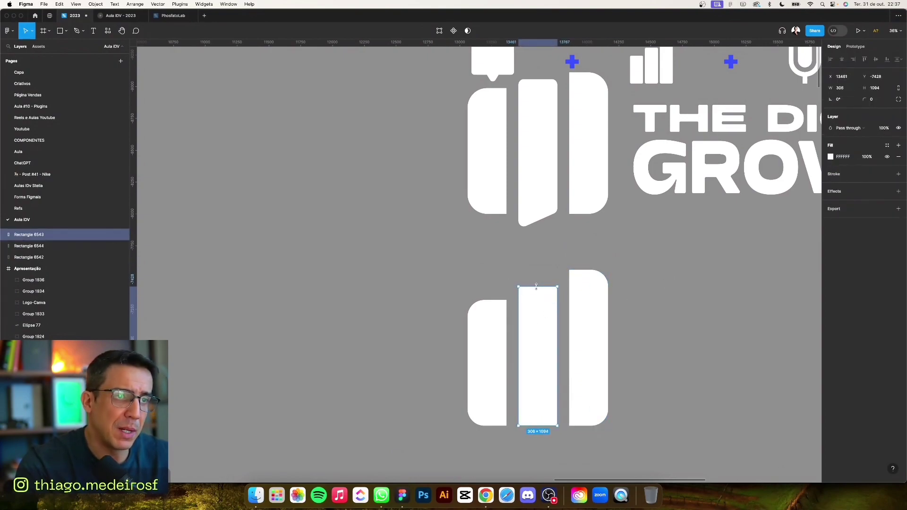
pyautogui.click(672, 287)
pyautogui.scroll(-1, 567, 236)
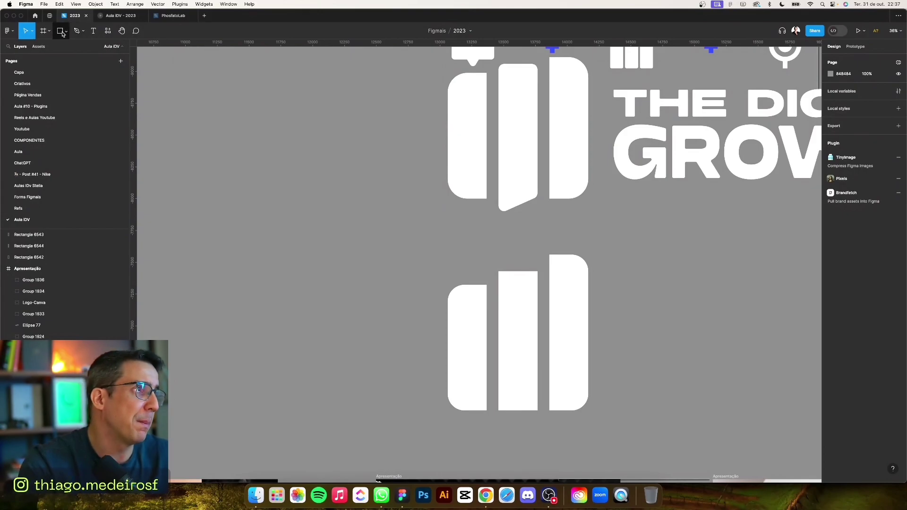
# - Draw a small 134×120 grey square between the middle and right bars
pyautogui.press('r')
pyautogui.moveTo(542, 253)
pyautogui.mouseDown()
pyautogui.moveTo(559, 271)
pyautogui.moveTo(535, 256)
pyautogui.moveTo(547, 268)
pyautogui.mouseUp()
pyautogui.scroll(1, 543, 272)
pyautogui.scroll(3, 543, 273)
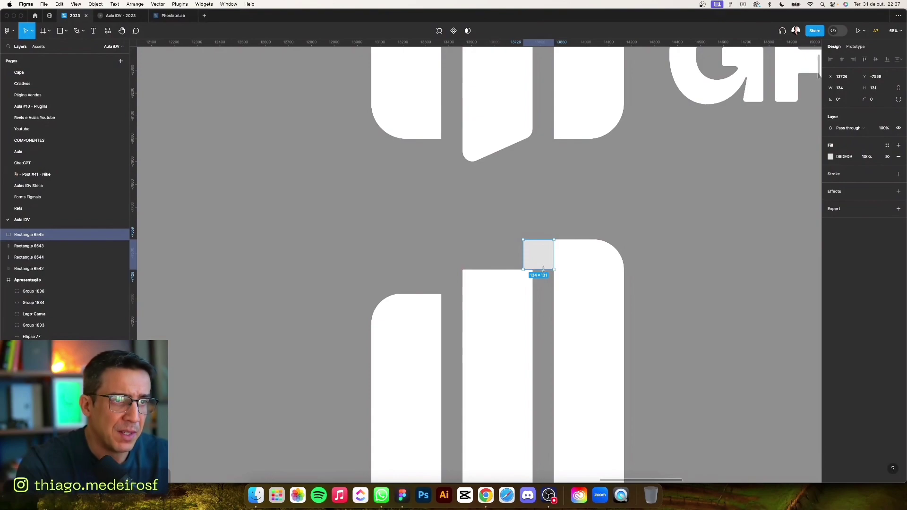
pyautogui.moveTo(543, 268); pyautogui.dragTo(542, 267)
# - Move the grey square out of the bar gap to the right of the bars
pyautogui.click(525, 277)
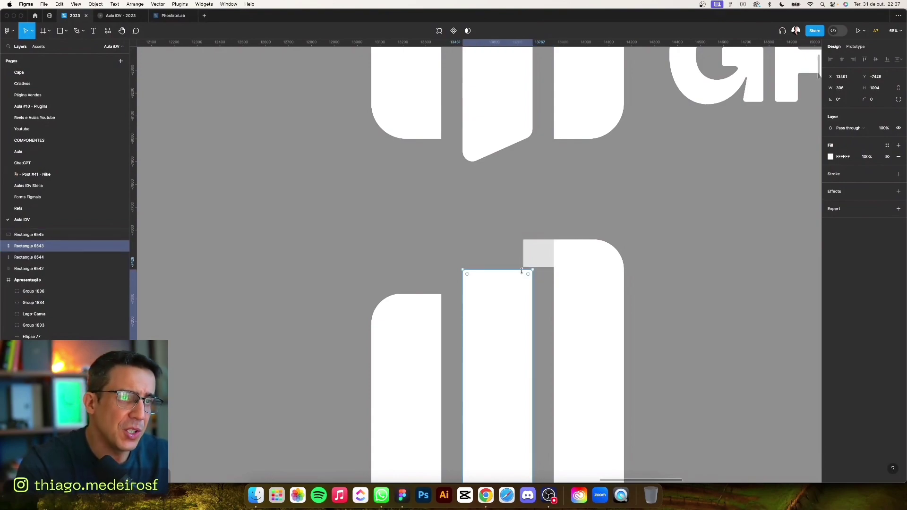
pyautogui.click(531, 261)
pyautogui.click(522, 276)
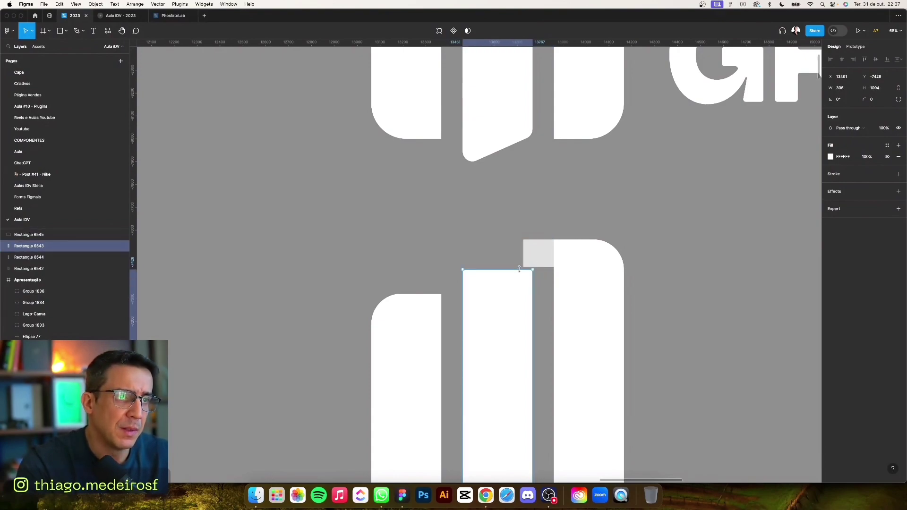
pyautogui.moveTo(519, 268); pyautogui.dragTo(447, 284)
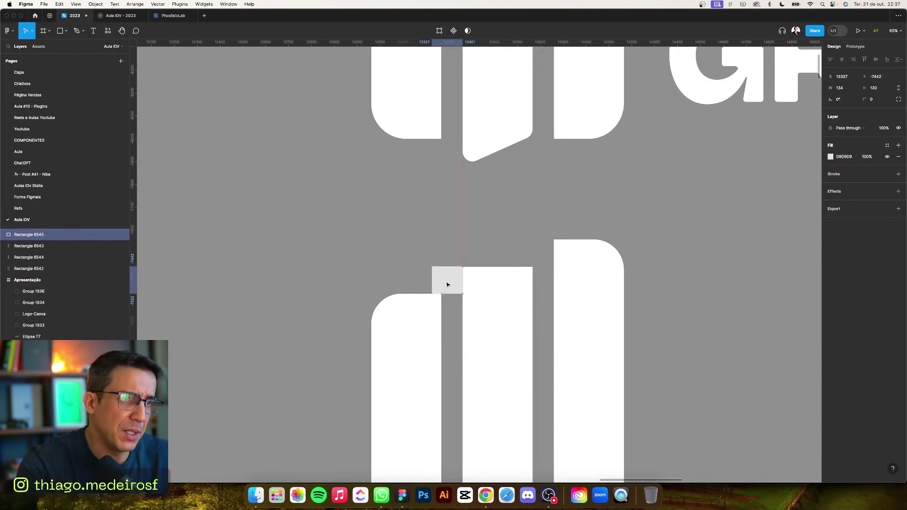
pyautogui.click(424, 313)
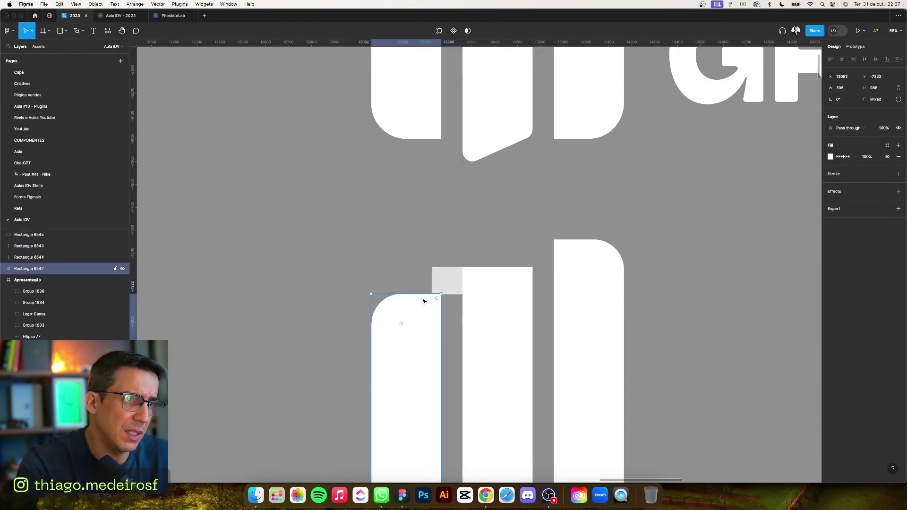
pyautogui.click(436, 257)
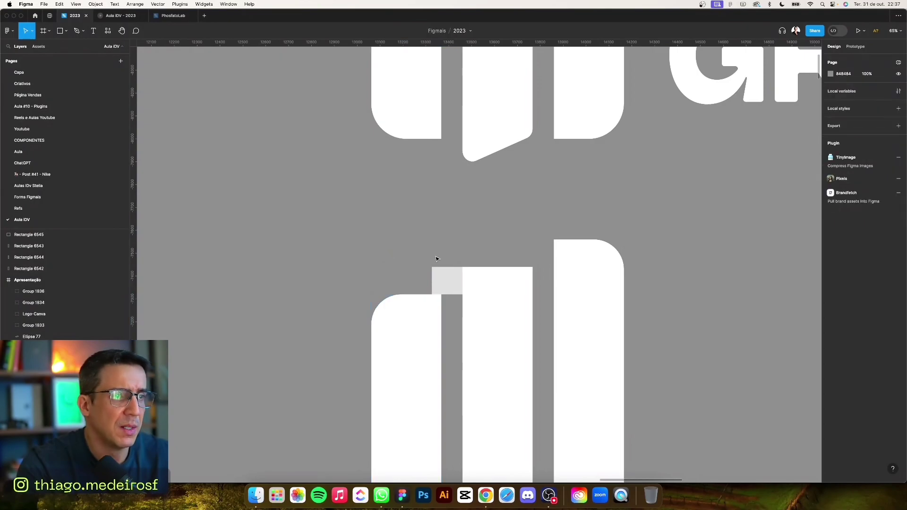
pyautogui.click(447, 282)
pyautogui.moveTo(447, 282)
pyautogui.mouseDown()
pyautogui.moveTo(533, 253)
pyautogui.moveTo(738, 271)
pyautogui.mouseUp()
pyautogui.scroll(-4, 732, 280)
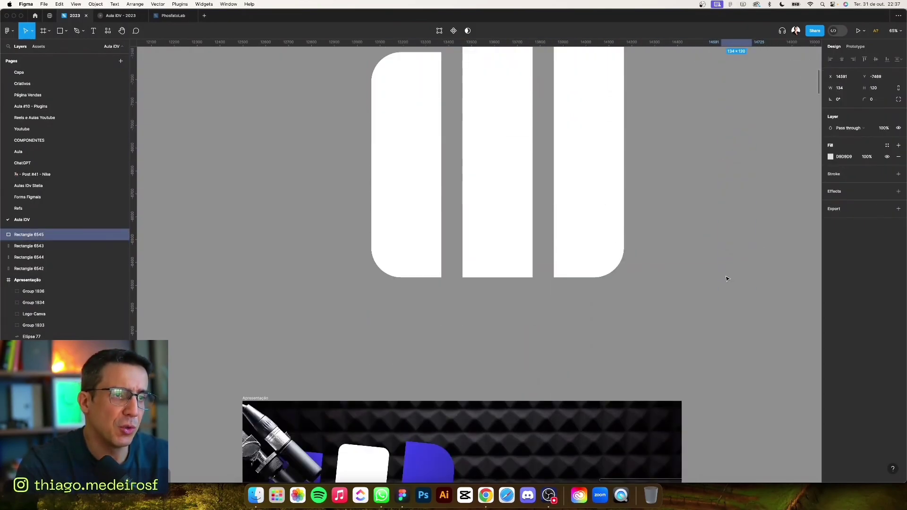
# - Round the middle bar's corners to a radius of 53
pyautogui.scroll(2, 708, 292)
pyautogui.scroll(-5, 686, 306)
pyautogui.hscroll(2, 661, 321)
pyautogui.hscroll(1, 567, 358)
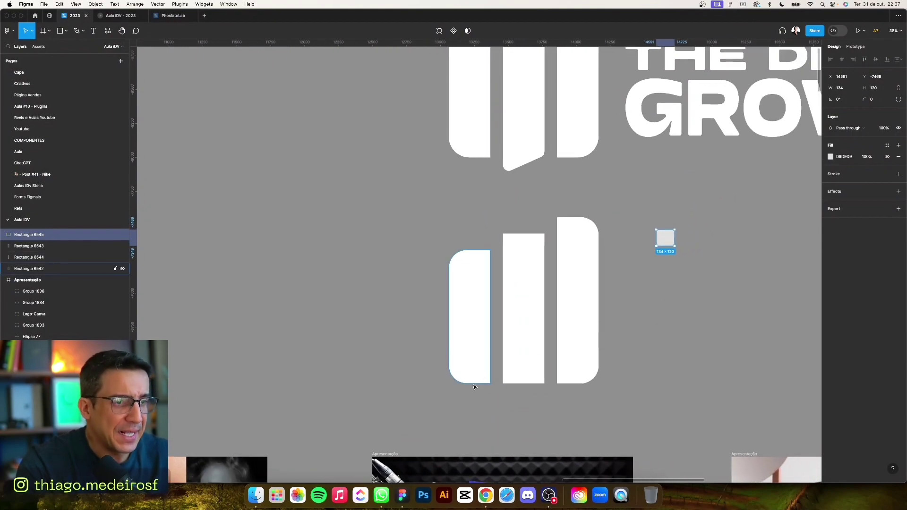
pyautogui.scroll(4, 519, 364)
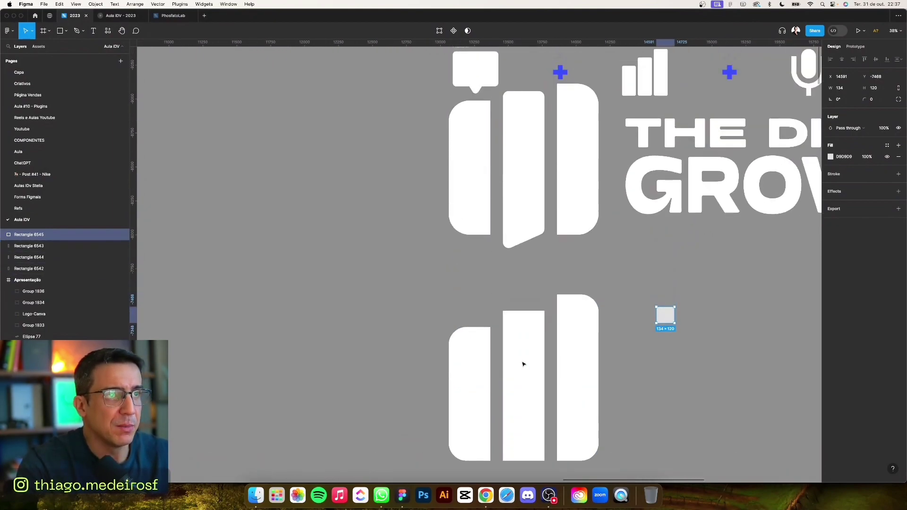
pyautogui.scroll(1, 522, 363)
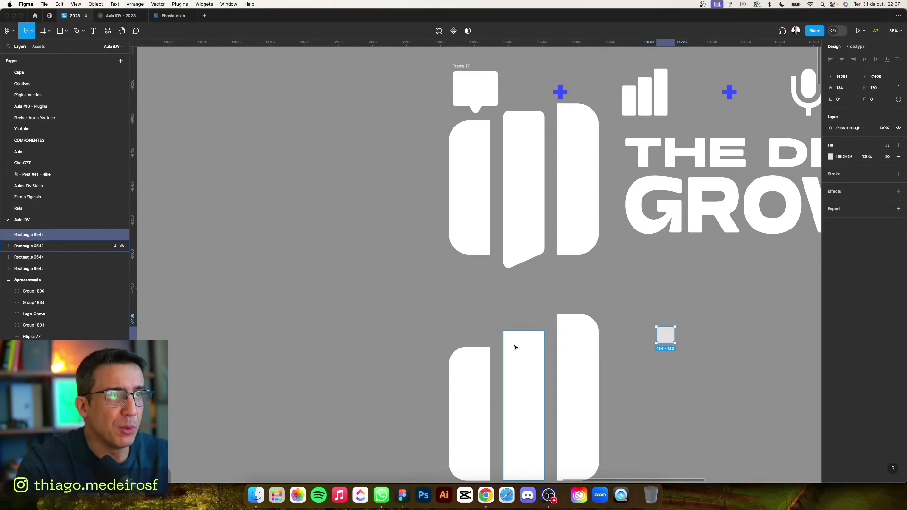
pyautogui.click(515, 363)
pyautogui.scroll(-1, 515, 363)
pyautogui.moveTo(509, 304); pyautogui.dragTo(515, 309)
# - Tune the left bar's top corner rounding to about 121
pyautogui.click(472, 333)
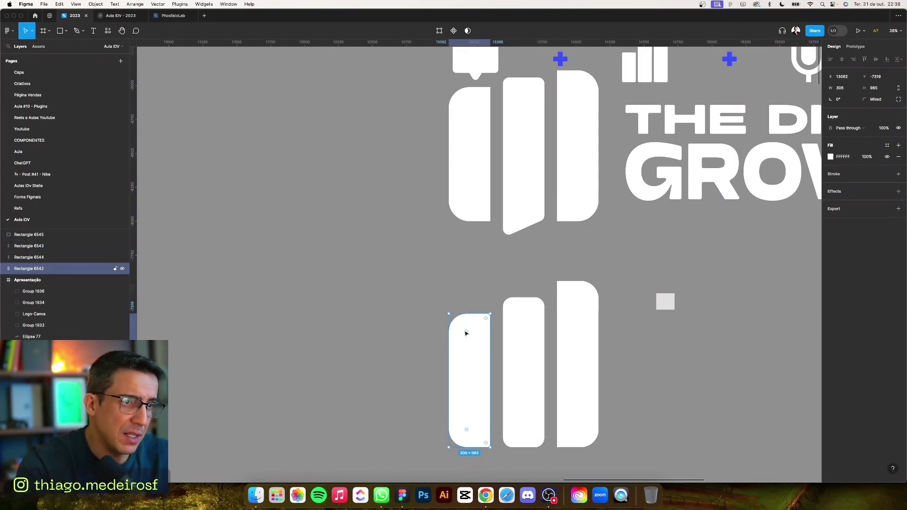
pyautogui.moveTo(467, 330)
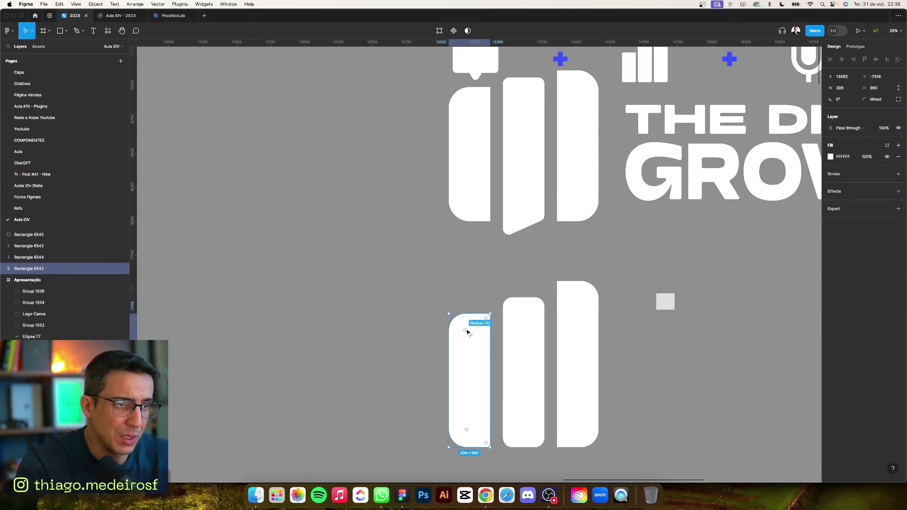
pyautogui.moveTo(466, 333); pyautogui.dragTo(465, 332)
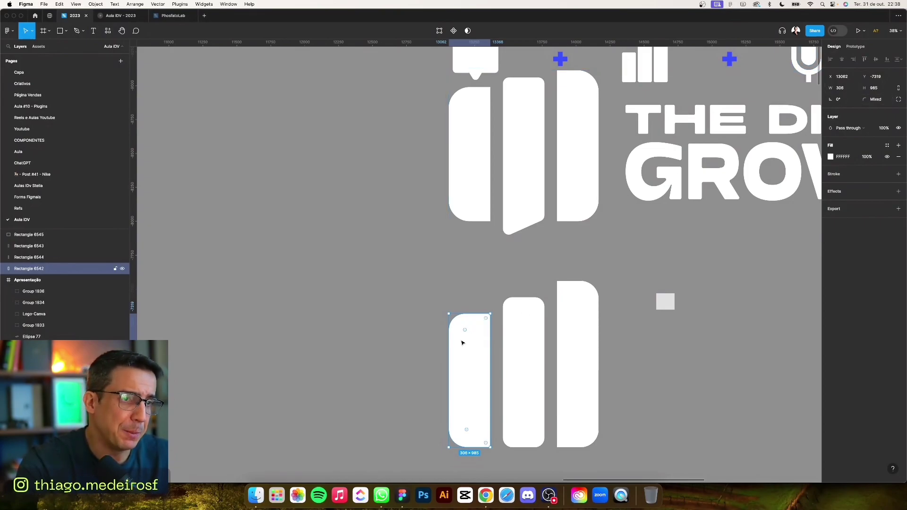
pyautogui.moveTo(465, 330); pyautogui.dragTo(463, 334)
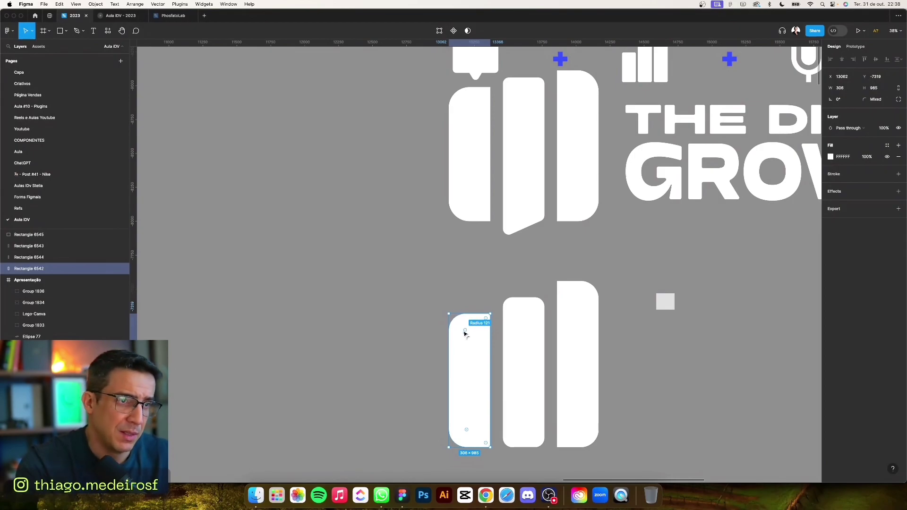
# - Round the left bar's outer corners to radius 120 with independent corner radii
pyautogui.moveTo(464, 334); pyautogui.dragTo(465, 333)
pyautogui.click(897, 100)
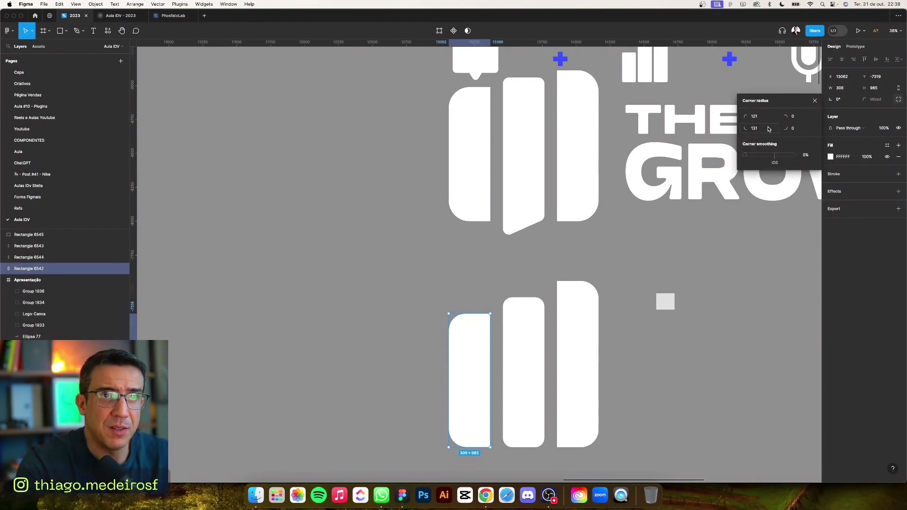
pyautogui.click(757, 117)
pyautogui.write('10')
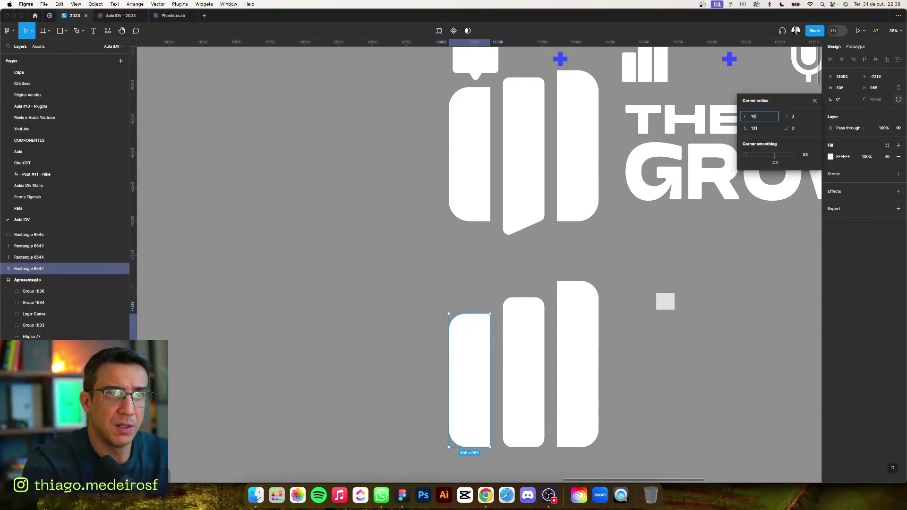
pyautogui.click(758, 129)
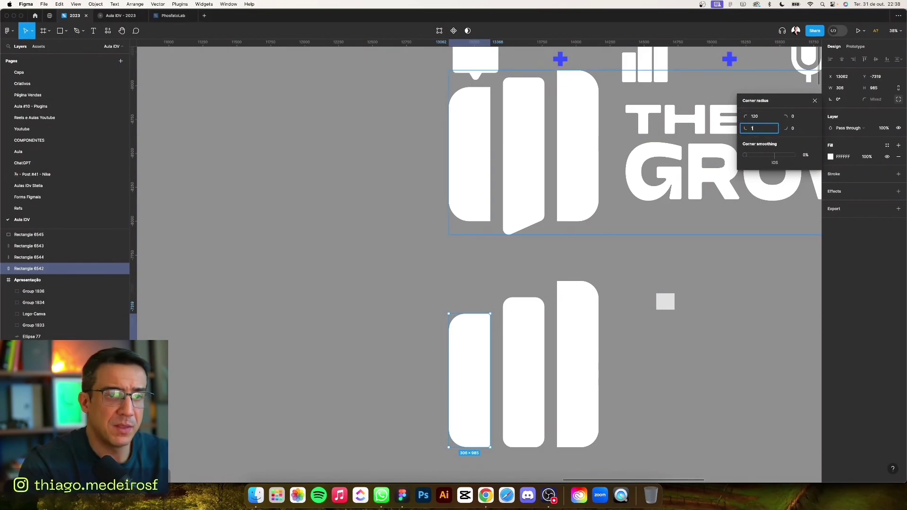
pyautogui.write('120')
pyautogui.press('Return')
# - Set the right bar's outer corners to radius 120 with independent corner radii
pyautogui.click(580, 347)
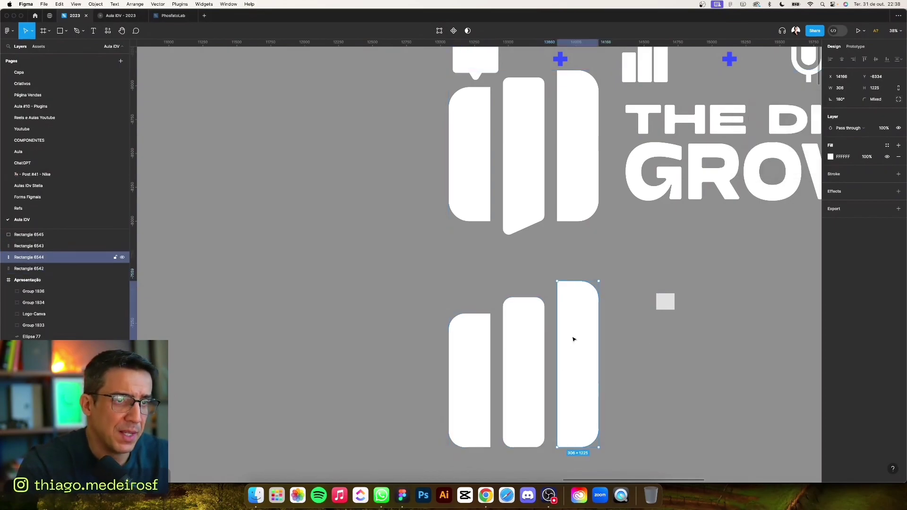
pyautogui.click(898, 100)
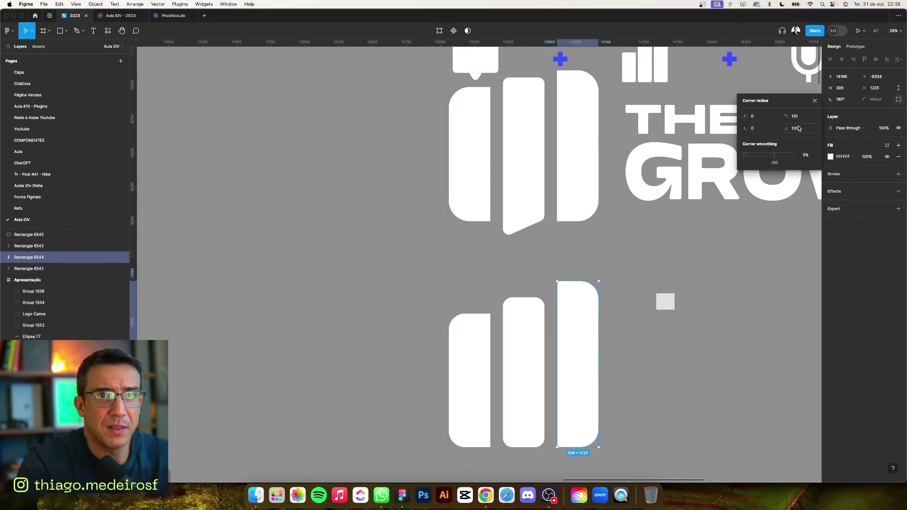
pyautogui.click(787, 128)
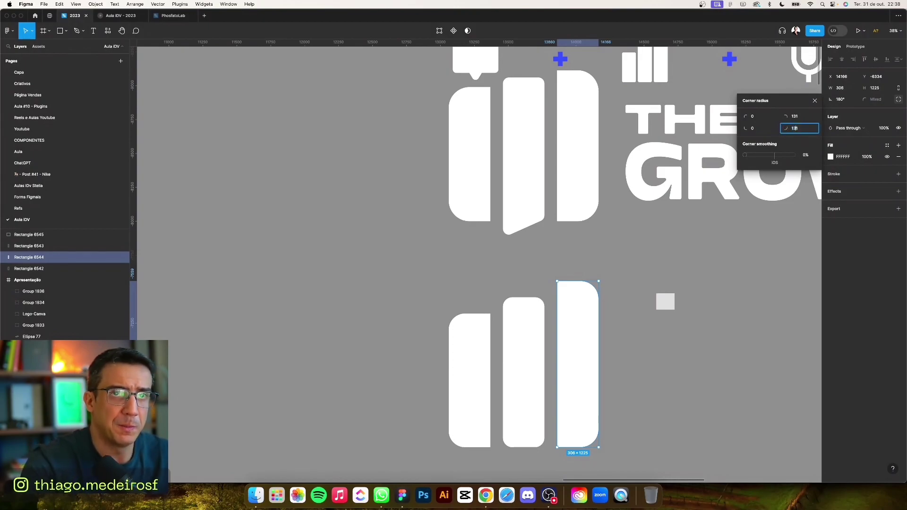
pyautogui.press('BackSpace')
pyautogui.write('120')
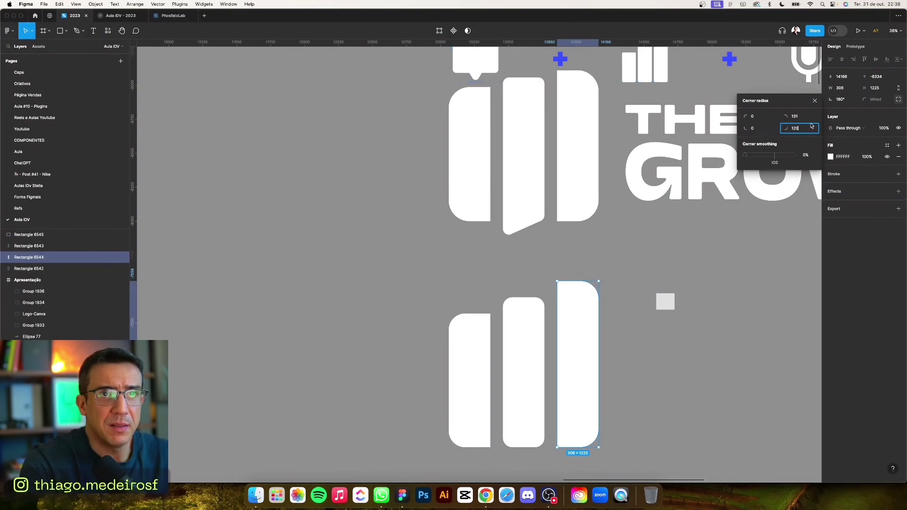
pyautogui.click(794, 117)
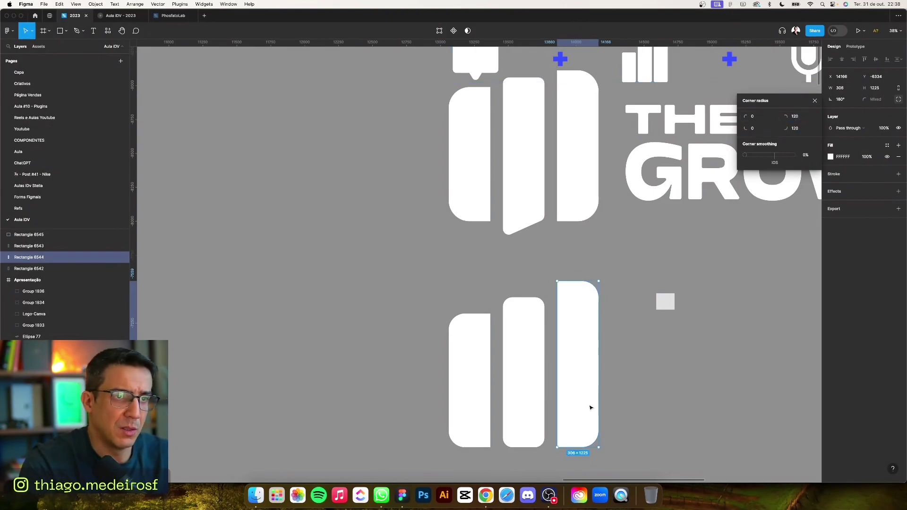
# - Soften the middle bar's corners to about radius 80 instead of 120
pyautogui.click(526, 401)
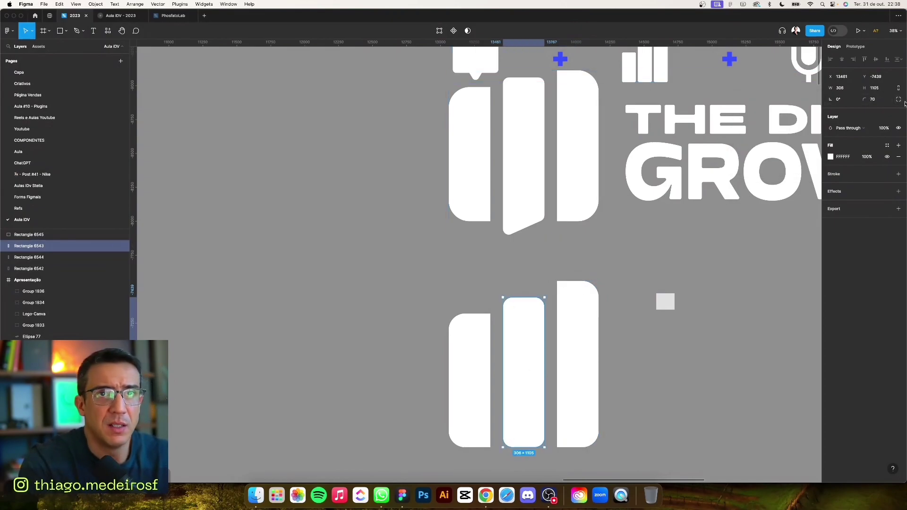
pyautogui.write('120')
pyautogui.press('Return')
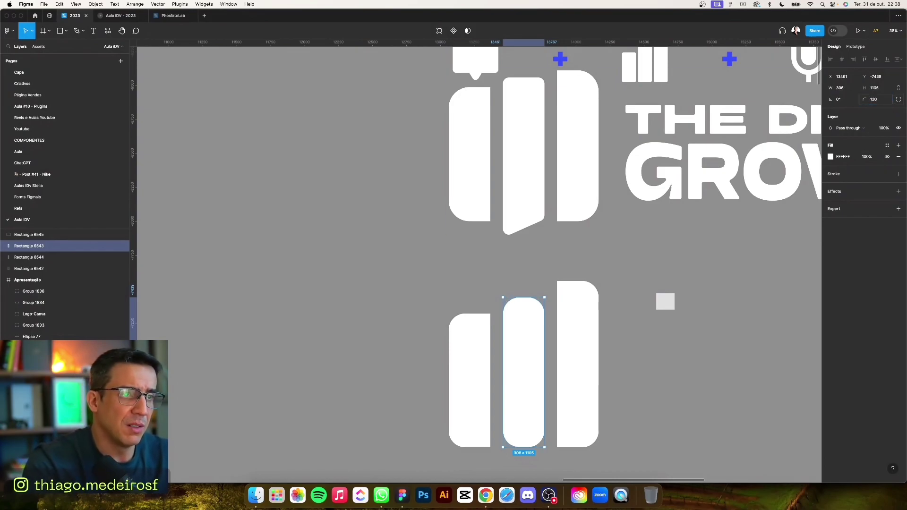
pyautogui.press('super+z')
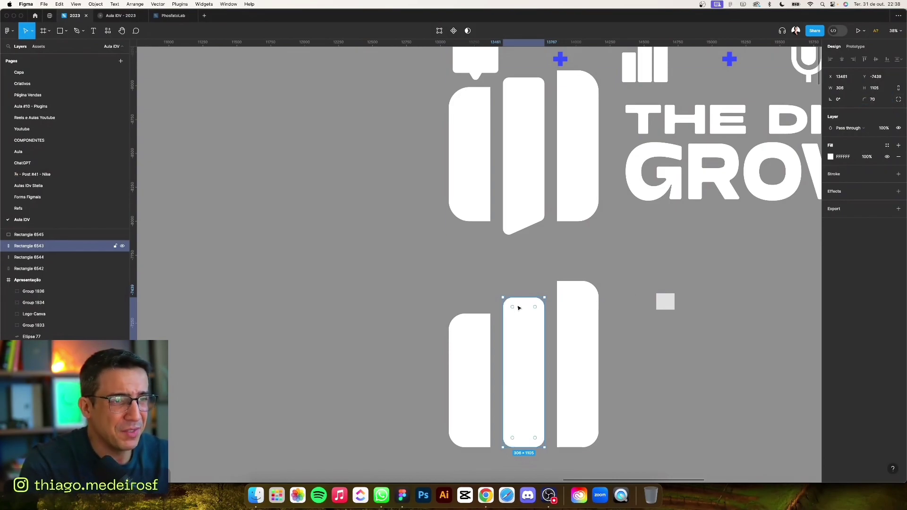
pyautogui.moveTo(513, 309); pyautogui.dragTo(512, 307)
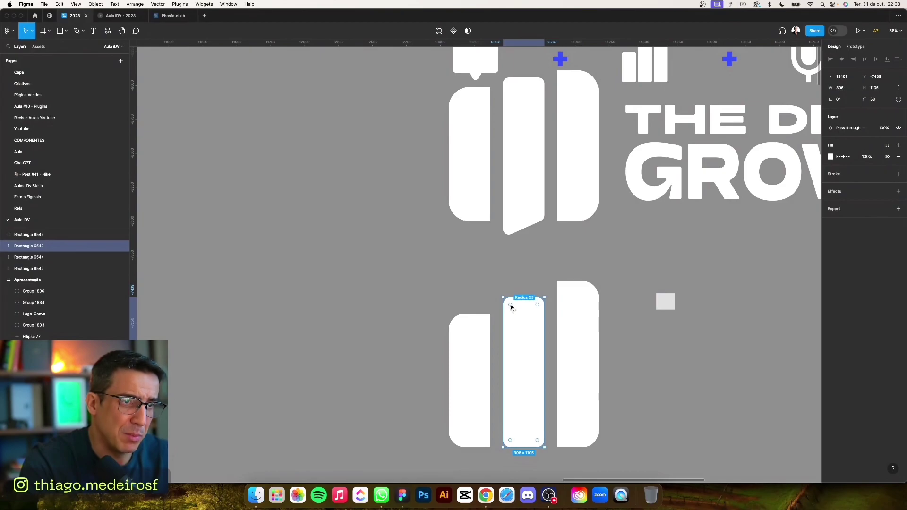
pyautogui.click(875, 99)
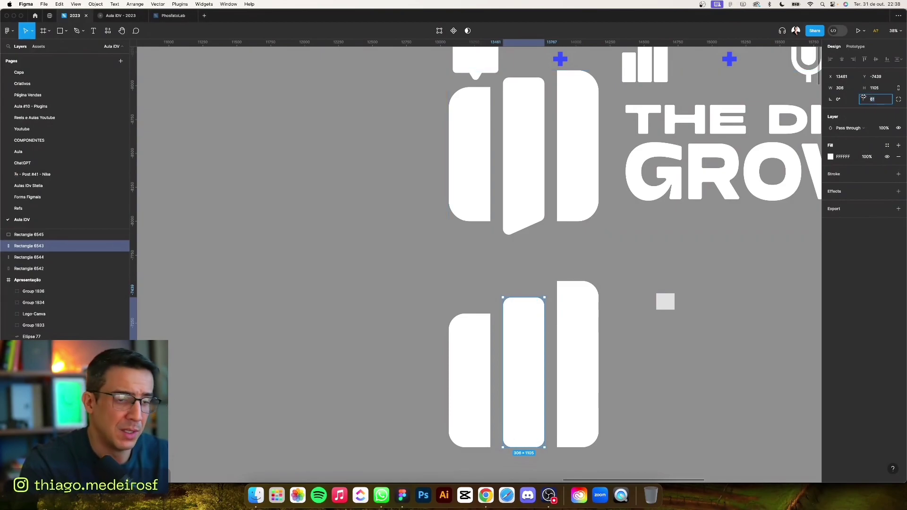
pyautogui.write('60')
pyautogui.press('Return')
# - Lengthen the middle bar downward to 306×1312, below the other two bars
pyautogui.click(664, 302)
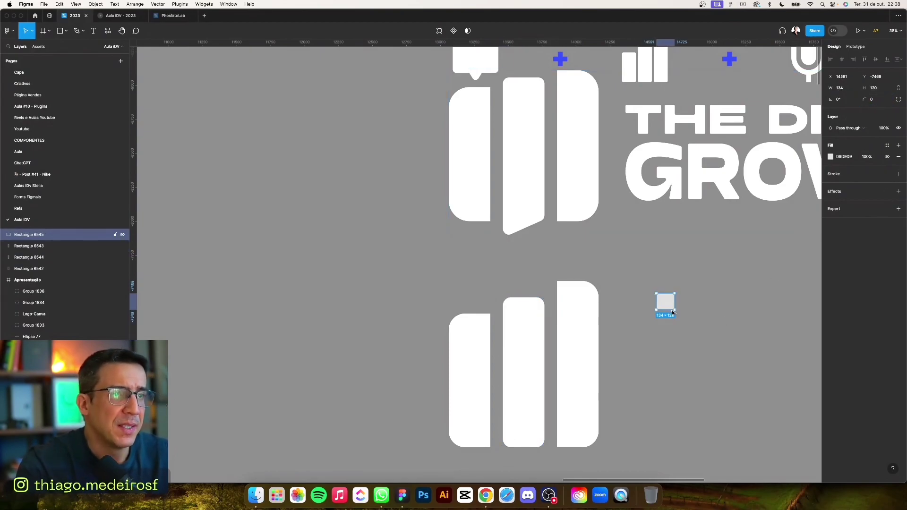
pyautogui.scroll(-3, 604, 322)
pyautogui.click(527, 288)
pyautogui.moveTo(523, 303); pyautogui.dragTo(520, 333)
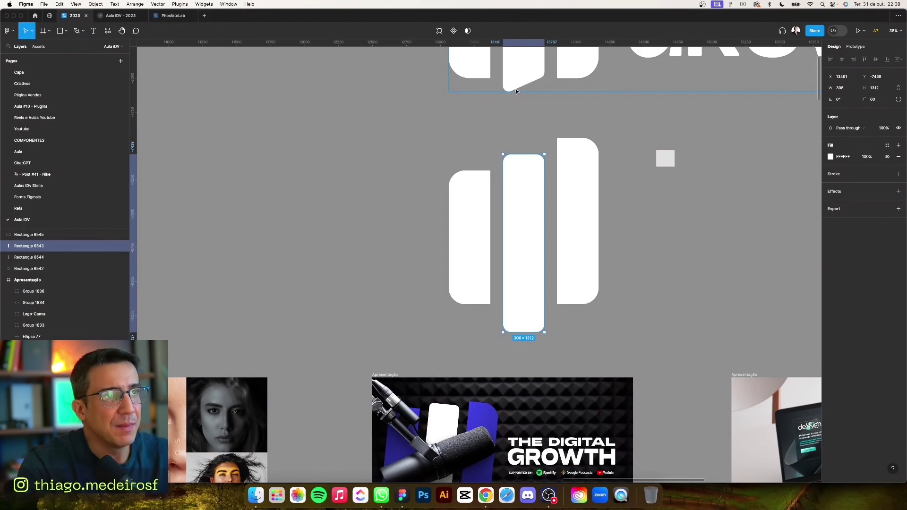
# - Raise the middle bar's bottom-right vertex so its bottom slants to an angled point
pyautogui.doubleClick(531, 292)
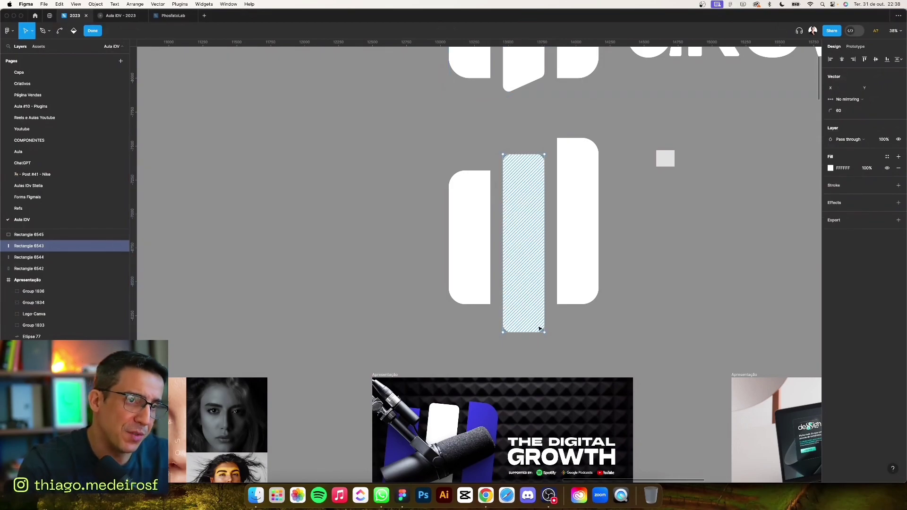
pyautogui.moveTo(545, 333); pyautogui.dragTo(550, 311)
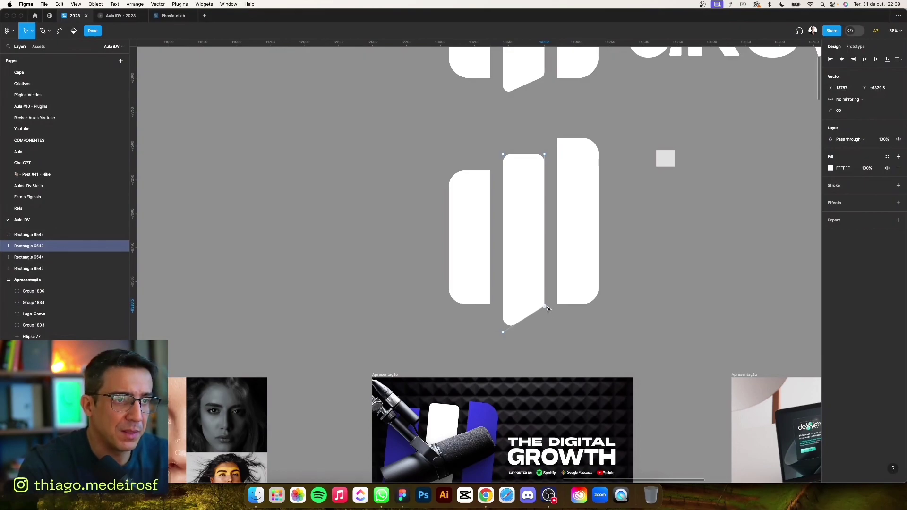
pyautogui.click(621, 330)
pyautogui.scroll(3, 661, 307)
pyautogui.scroll(3, 670, 305)
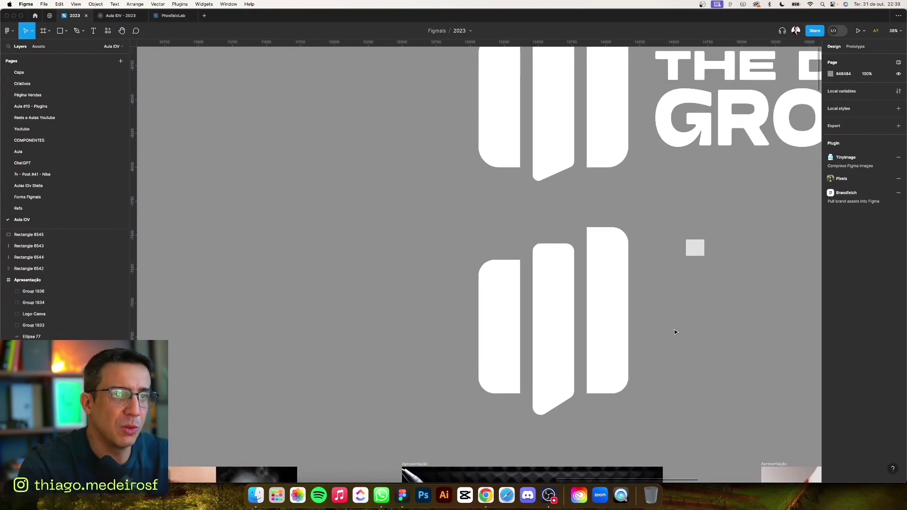
pyautogui.scroll(-3, 675, 330)
pyautogui.scroll(-2, 676, 336)
pyautogui.hscroll(2, 676, 336)
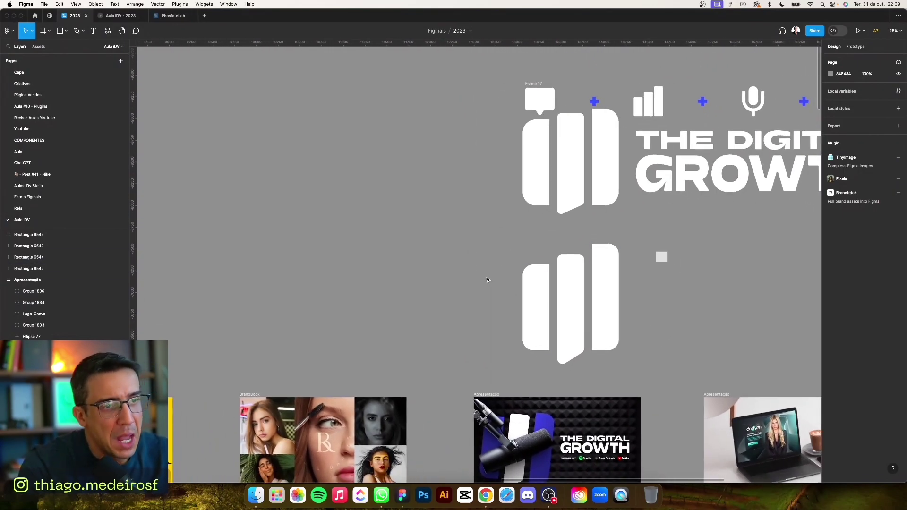
# - Group the three bars, outline their strokes, and unite them into one shape
pyautogui.moveTo(502, 242); pyautogui.dragTo(630, 363)
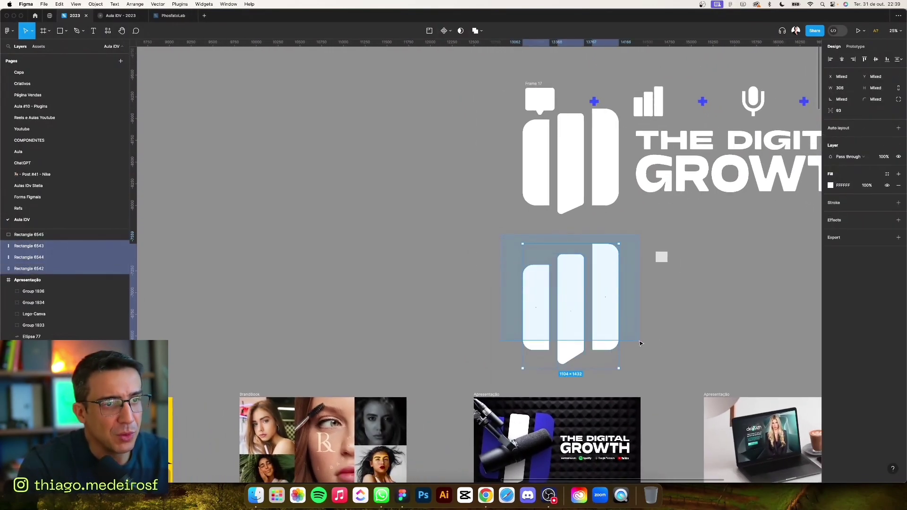
pyautogui.press('super+g')
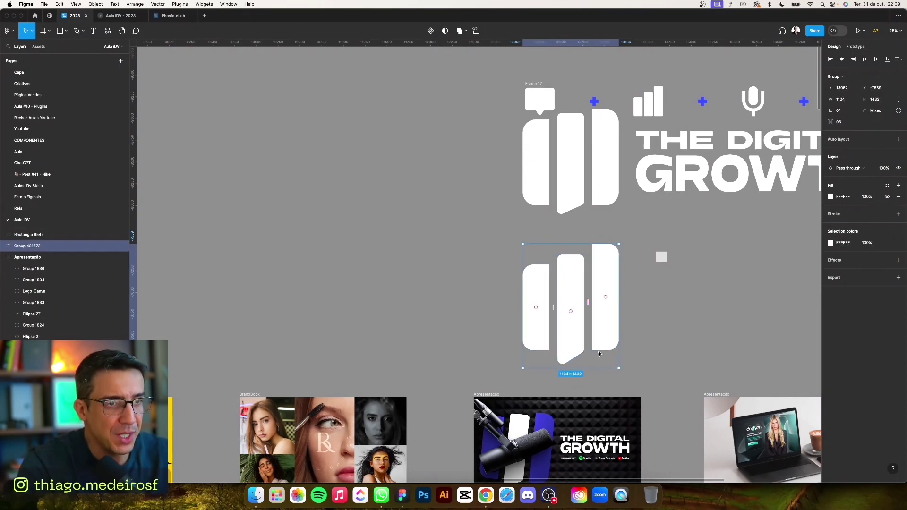
pyautogui.rightClick(606, 321)
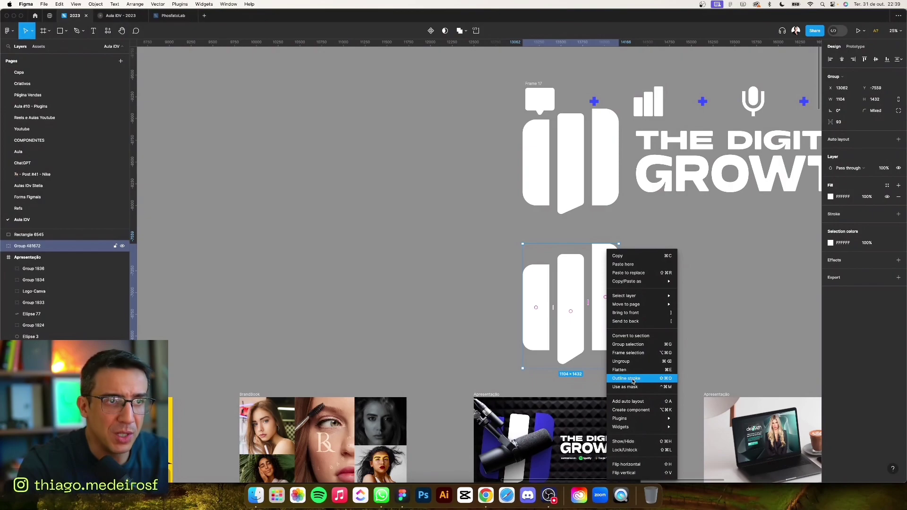
pyautogui.click(634, 379)
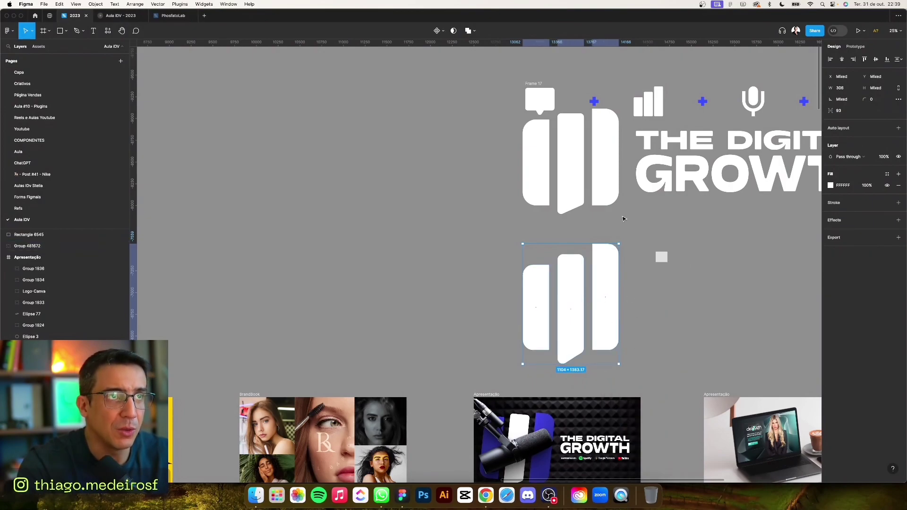
pyautogui.click(474, 31)
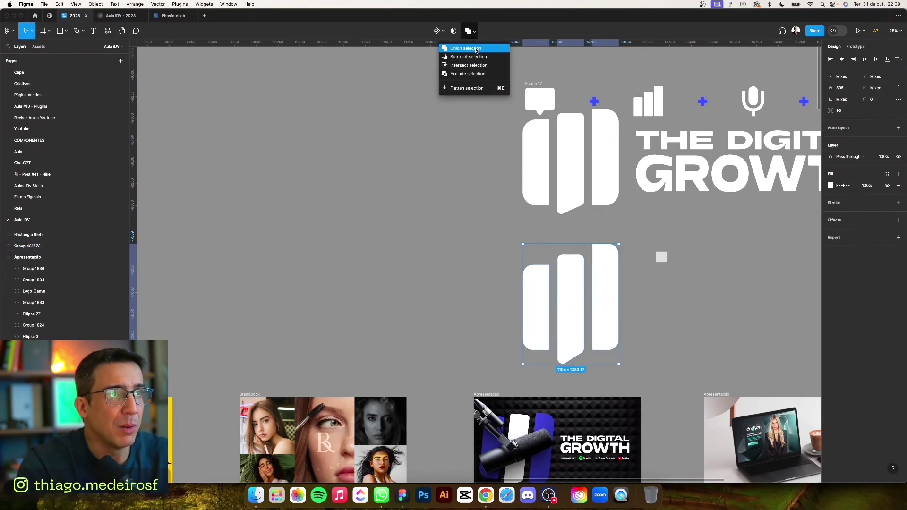
pyautogui.click(476, 49)
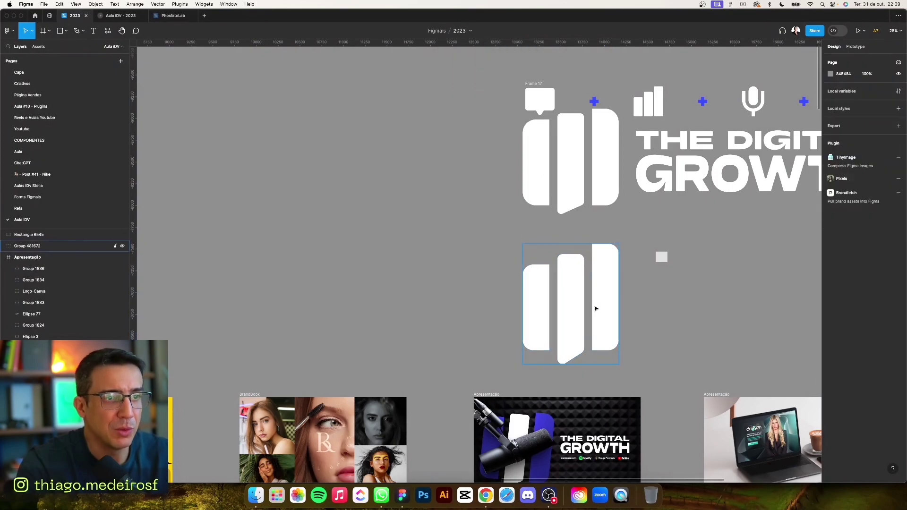
# - Pull the Union layer out of its group and place it below the horizontal logo
pyautogui.moveTo(593, 307); pyautogui.dragTo(377, 243)
pyautogui.click(3, 245)
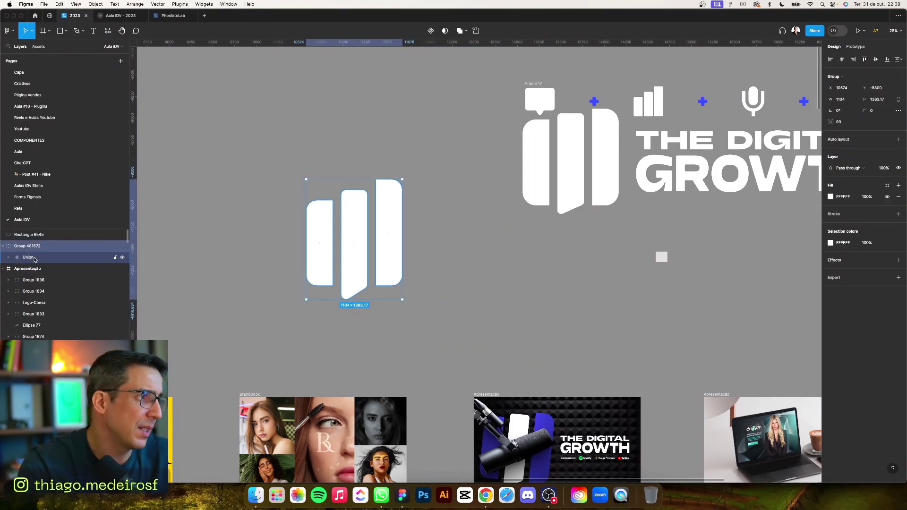
pyautogui.moveTo(41, 259); pyautogui.dragTo(45, 240)
pyautogui.moveTo(354, 237); pyautogui.dragTo(578, 292)
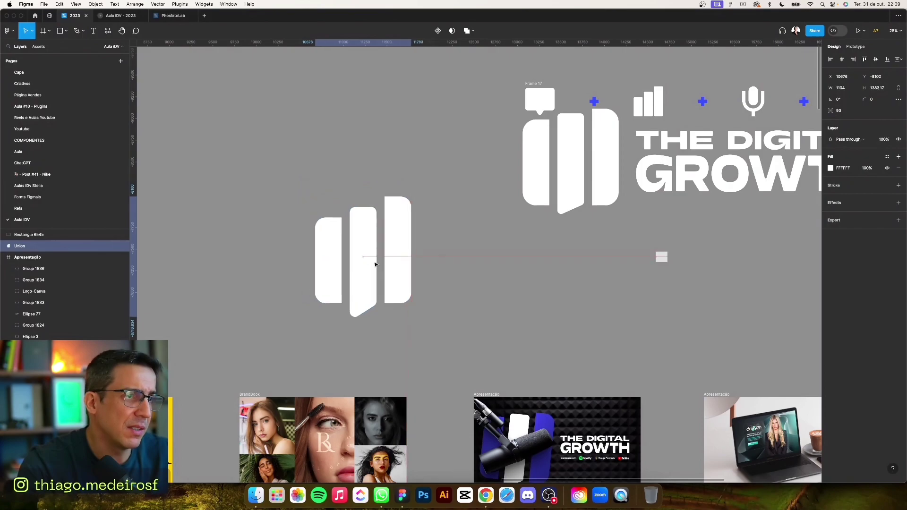
# - Move the small grey square aside and shift the merged symbol slightly right
pyautogui.moveTo(682, 331); pyautogui.dragTo(583, 320)
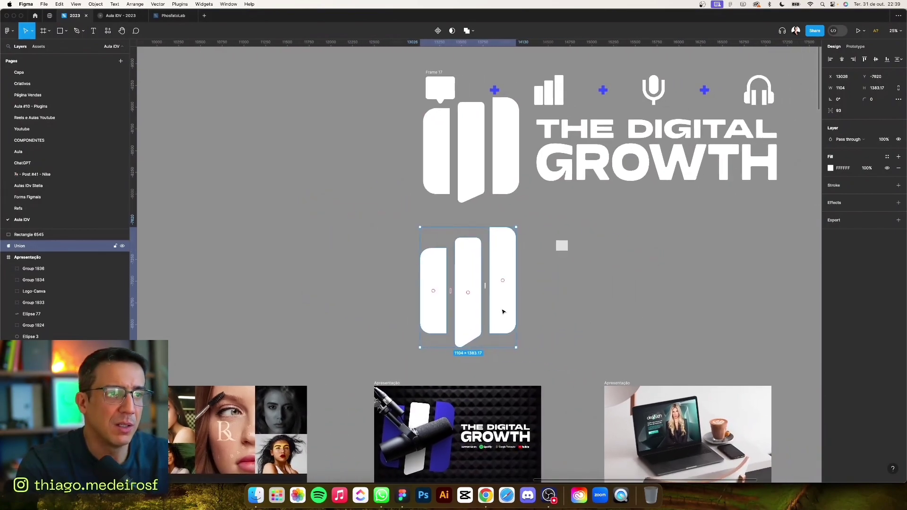
pyautogui.moveTo(558, 250); pyautogui.dragTo(359, 236)
pyautogui.click(654, 300)
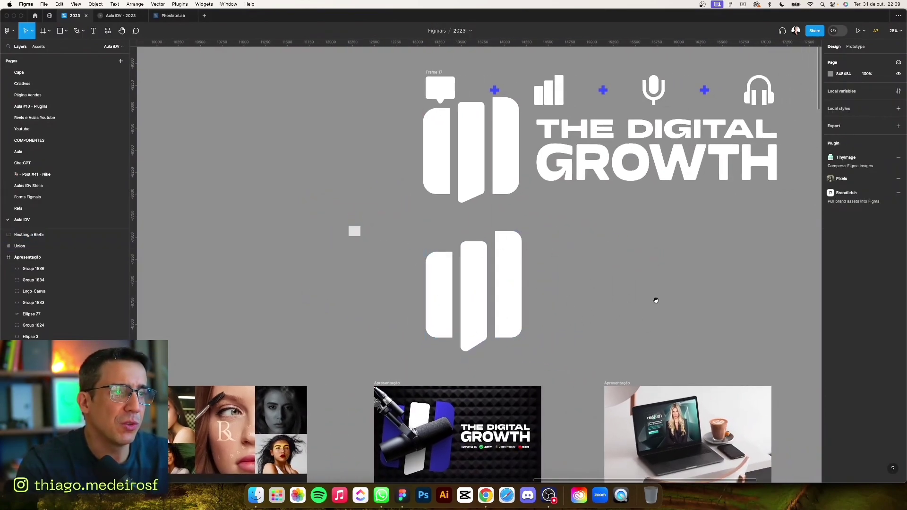
pyautogui.scroll(2, 508, 344)
pyautogui.click(382, 351)
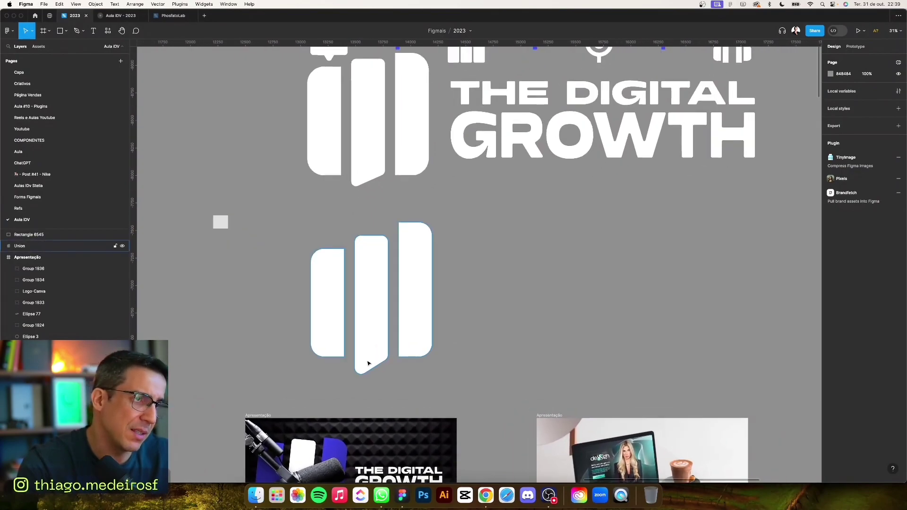
pyautogui.scroll(2, 488, 334)
pyautogui.moveTo(401, 338); pyautogui.dragTo(502, 326)
pyautogui.hscroll(5, 493, 319)
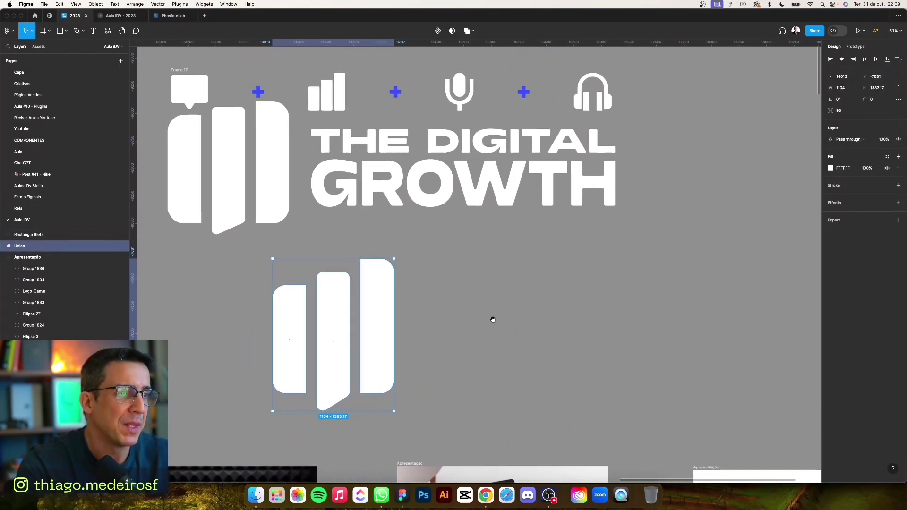
pyautogui.scroll(-5, 501, 284)
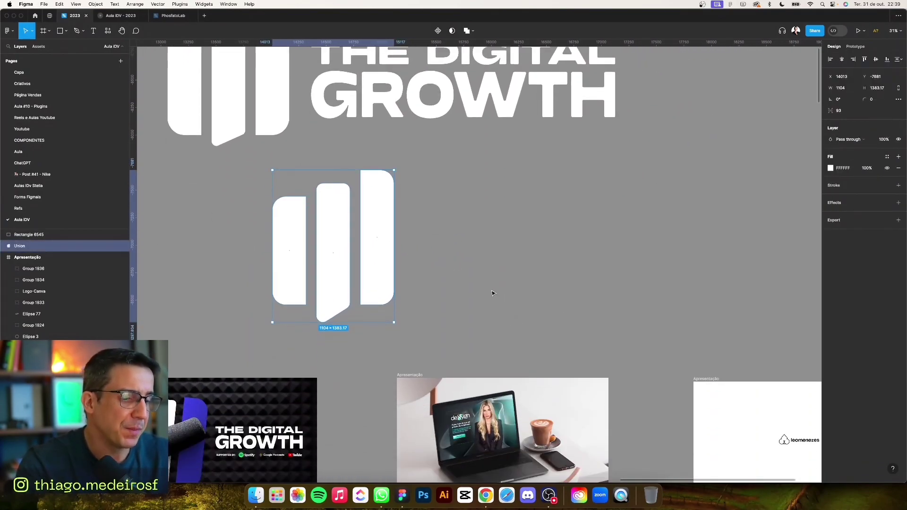
# - Add a 'The Digital' text box beside the symbol, set in the Discgent font
pyautogui.press('t')
pyautogui.click(475, 222)
pyautogui.write('The Digital')
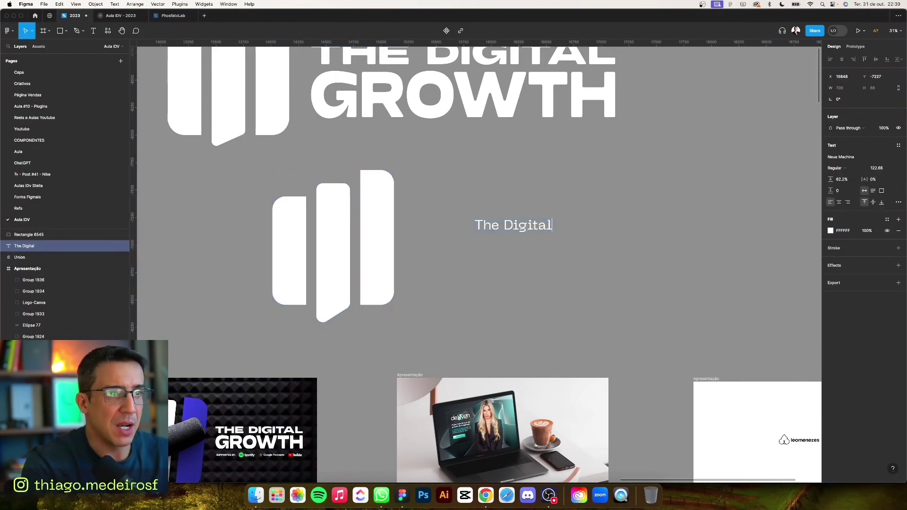
pyautogui.press('super+a')
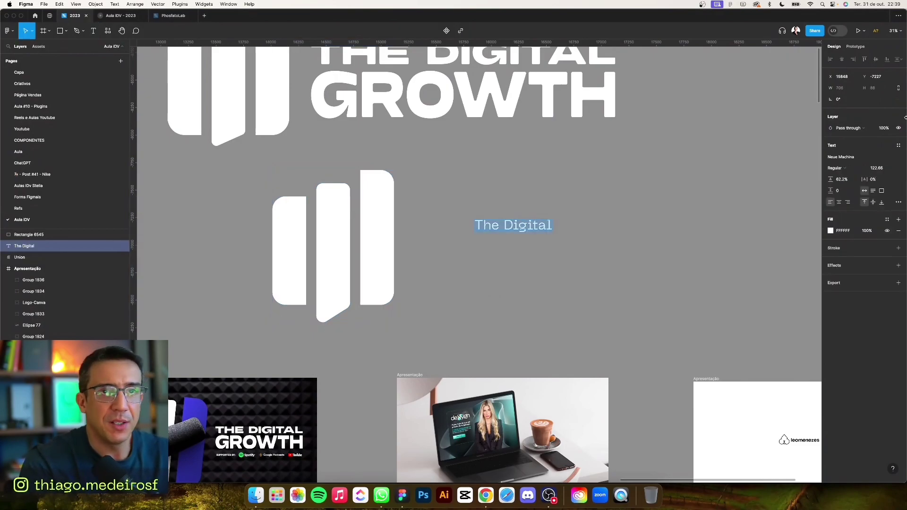
pyautogui.click(840, 157)
pyautogui.write('disco')
pyautogui.press('BackSpace')
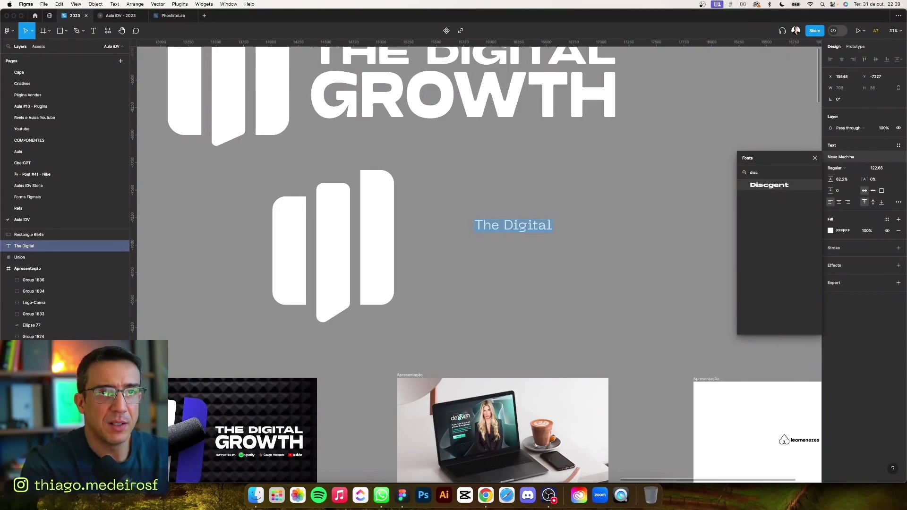
pyautogui.click(769, 184)
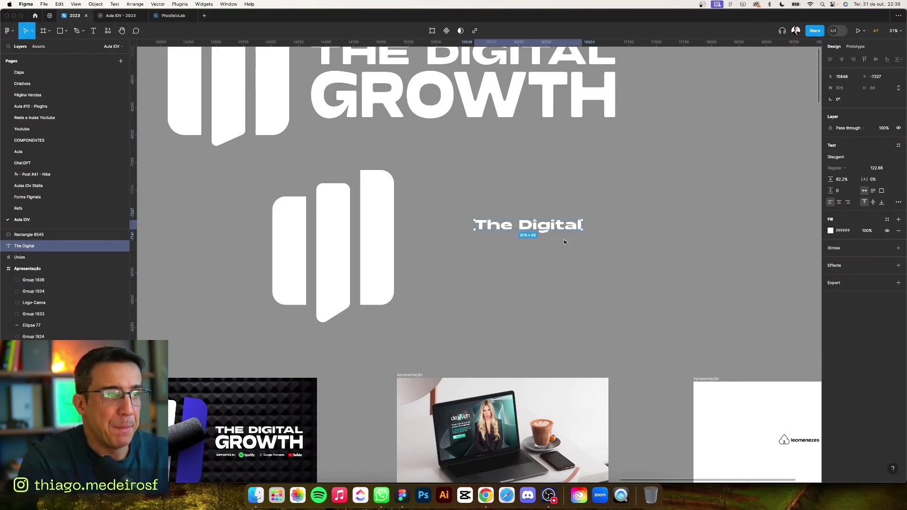
# - Set The Digital's case to all uppercase in the type settings
pyautogui.scroll(-5, 591, 228)
pyautogui.click(590, 228)
pyautogui.scroll(5, 550, 232)
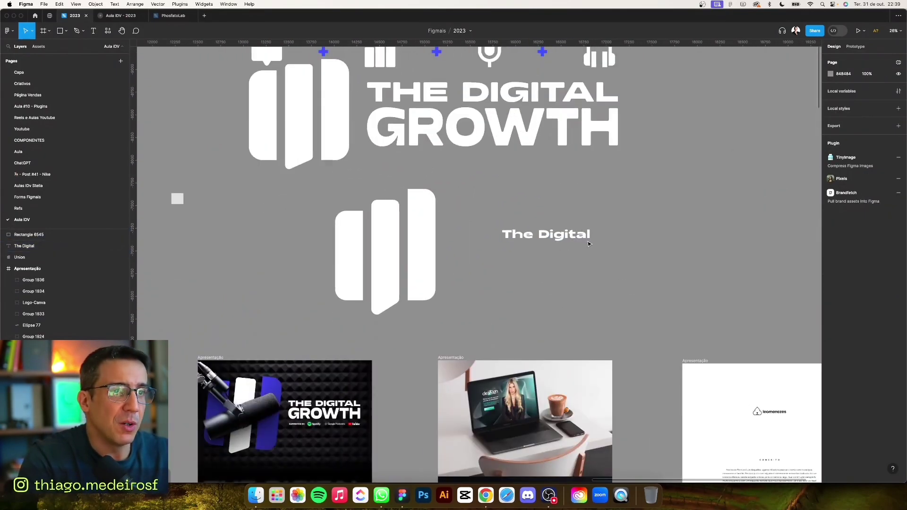
pyautogui.doubleClick(576, 236)
pyautogui.click(898, 203)
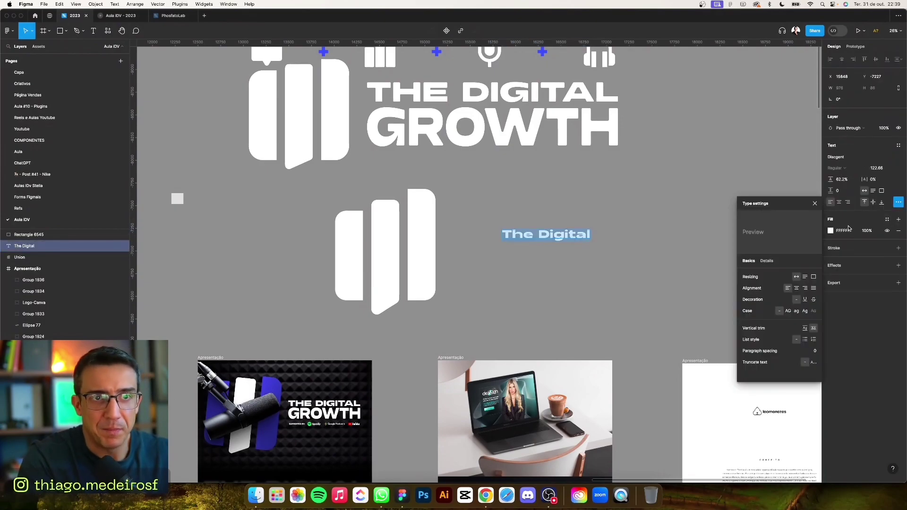
pyautogui.click(788, 311)
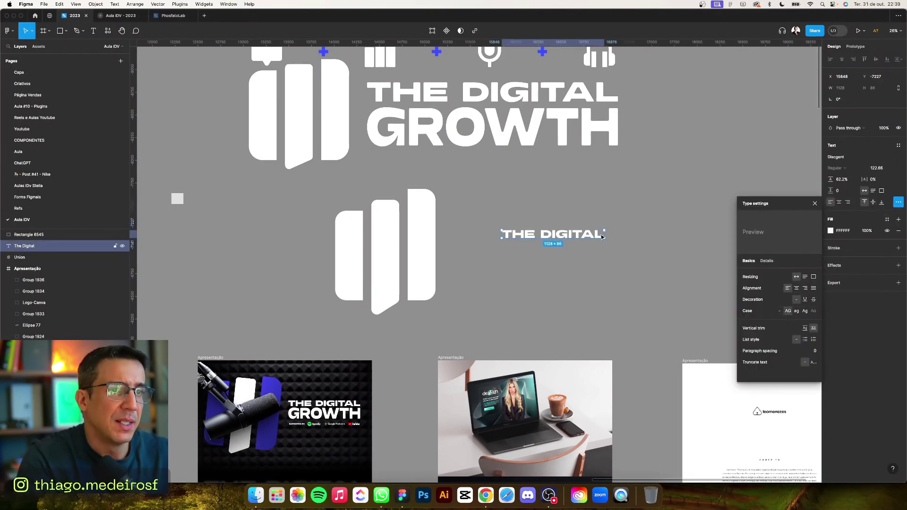
# - Scale THE DIGITAL up about twice, then duplicate it as a GROWTH line beneath
pyautogui.press('k')
pyautogui.moveTo(602, 237)
pyautogui.mouseDown()
pyautogui.moveTo(633, 234)
pyautogui.moveTo(632, 213)
pyautogui.moveTo(594, 263)
pyautogui.mouseUp()
pyautogui.press('v')
pyautogui.doubleClick(593, 263)
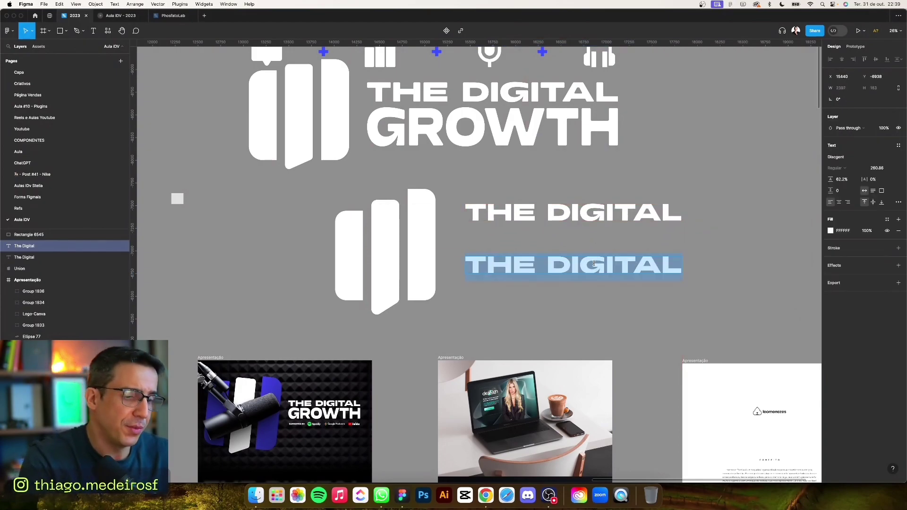
pyautogui.write('GRO')
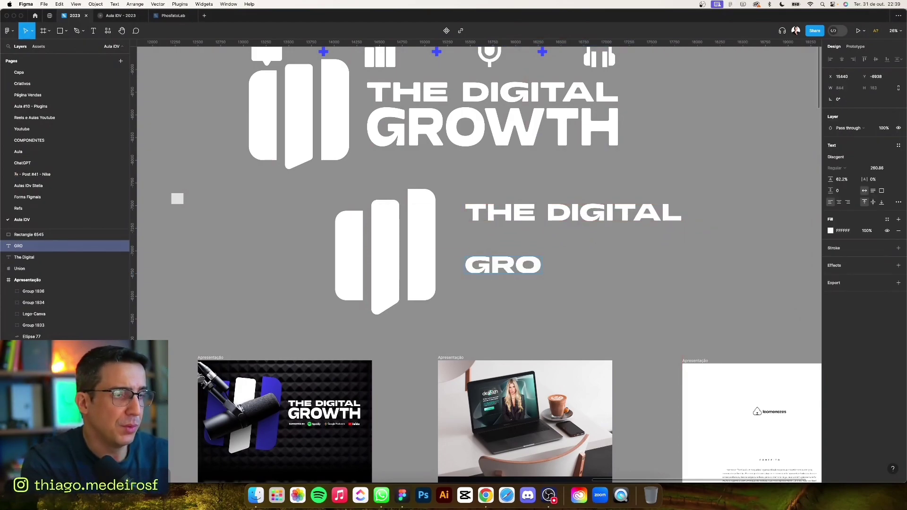
pyautogui.write('WTH')
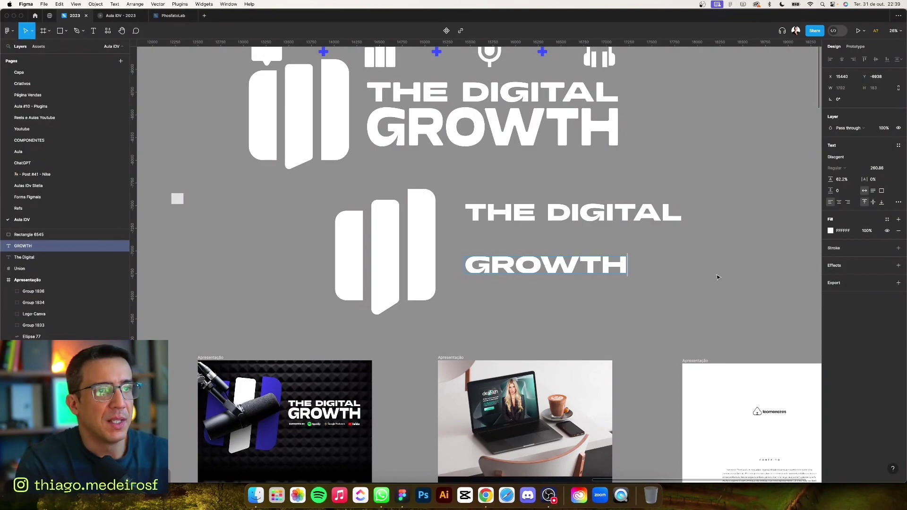
pyautogui.press('Escape')
pyautogui.moveTo(568, 274); pyautogui.dragTo(568, 250)
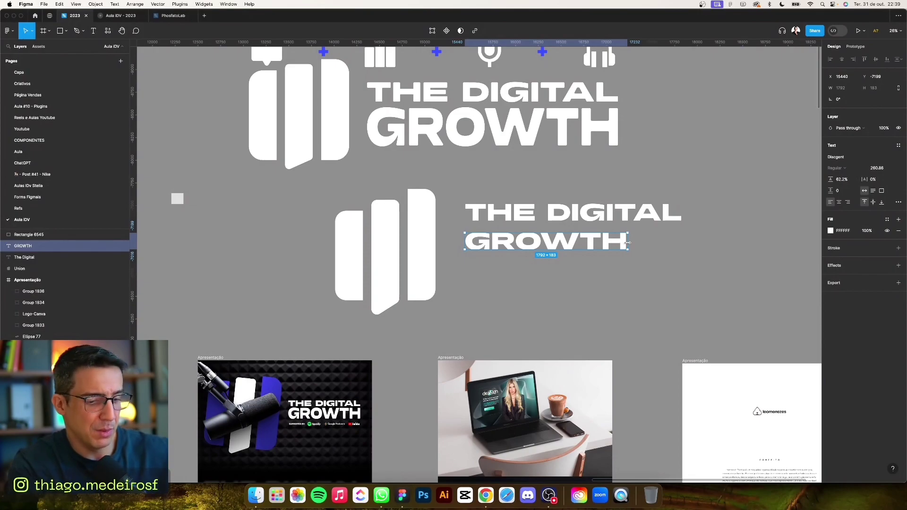
# - Enlarge GROWTH to THE DIGITAL's width and check the top logo's GROWTH
pyautogui.press('k')
pyautogui.moveTo(627, 241); pyautogui.dragTo(684, 246)
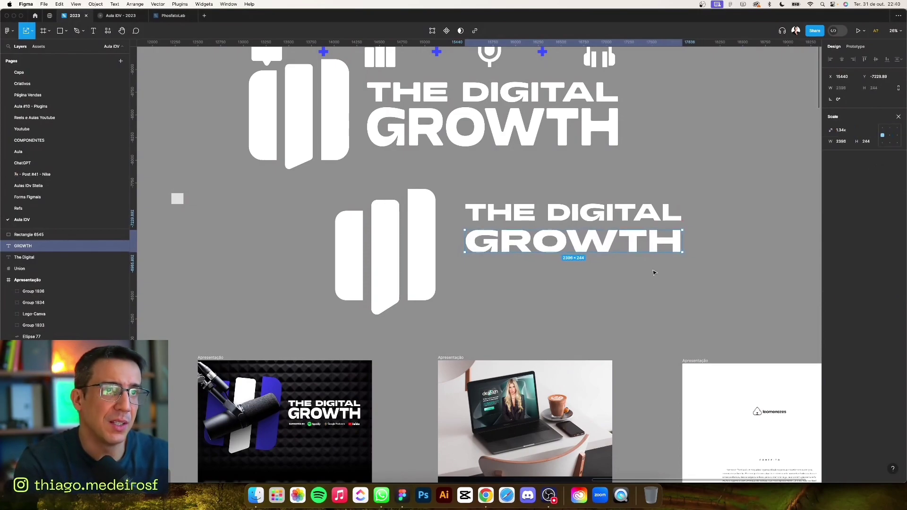
pyautogui.scroll(-5, 567, 264)
pyautogui.click(494, 251)
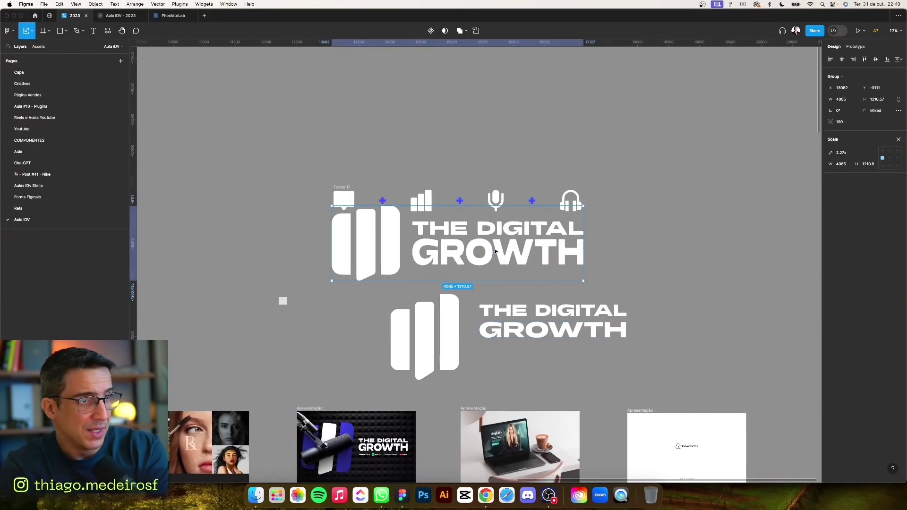
pyautogui.moveTo(495, 251); pyautogui.dragTo(491, 248)
pyautogui.press('v')
pyautogui.doubleClick(496, 253)
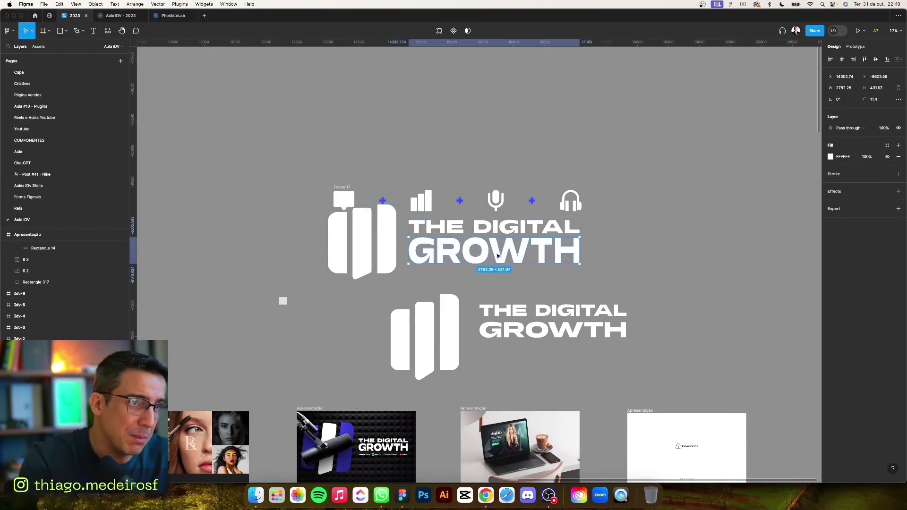
pyautogui.click(646, 244)
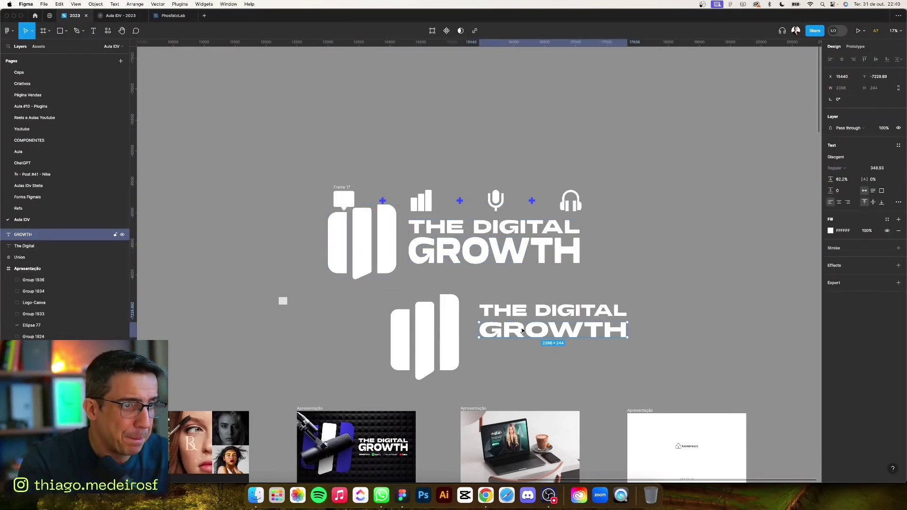
# - Scale GROWTH to match the top logo's GROWTH and return it beneath THE DIGITAL
pyautogui.moveTo(516, 336); pyautogui.dragTo(450, 250)
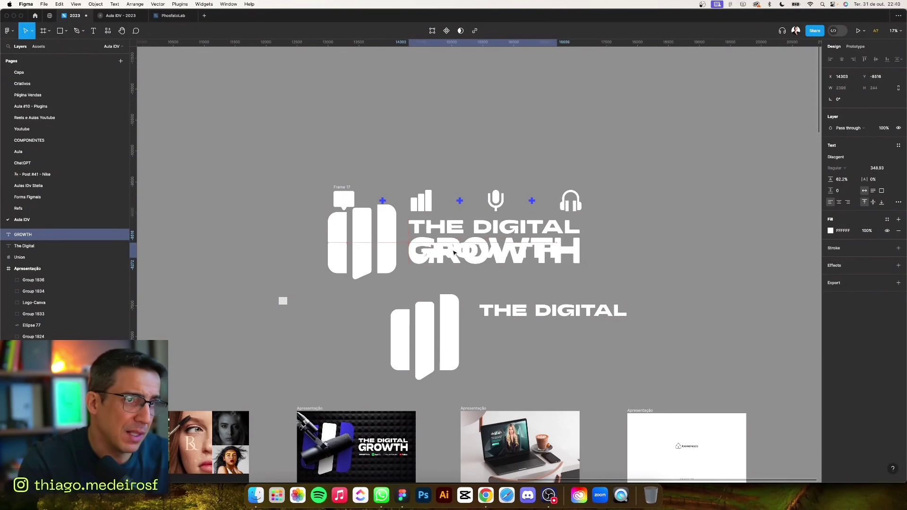
pyautogui.scroll(5, 490, 247)
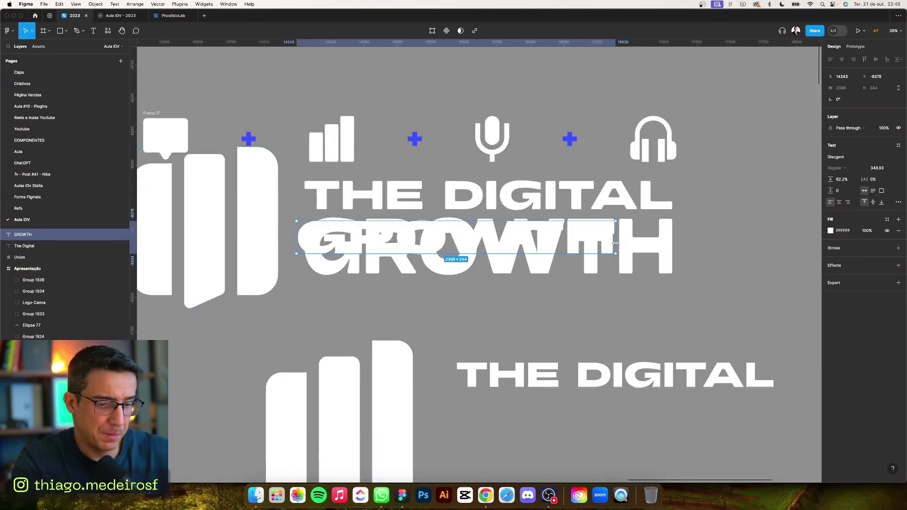
pyautogui.press('k')
pyautogui.moveTo(621, 245); pyautogui.dragTo(673, 249)
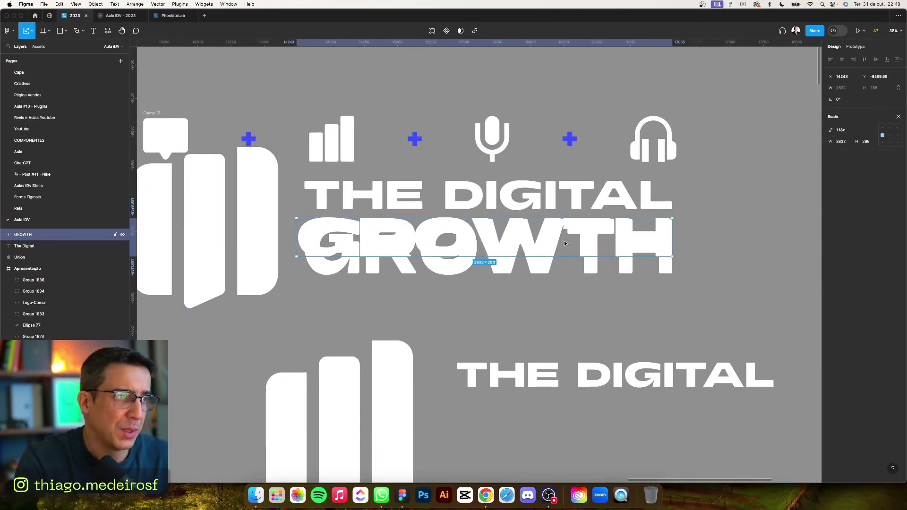
pyautogui.moveTo(564, 243)
pyautogui.mouseDown()
pyautogui.moveTo(646, 414)
pyautogui.moveTo(688, 449)
pyautogui.mouseUp()
pyautogui.scroll(-5, 614, 378)
pyautogui.hscroll(5, 614, 378)
pyautogui.doubleClick(538, 355)
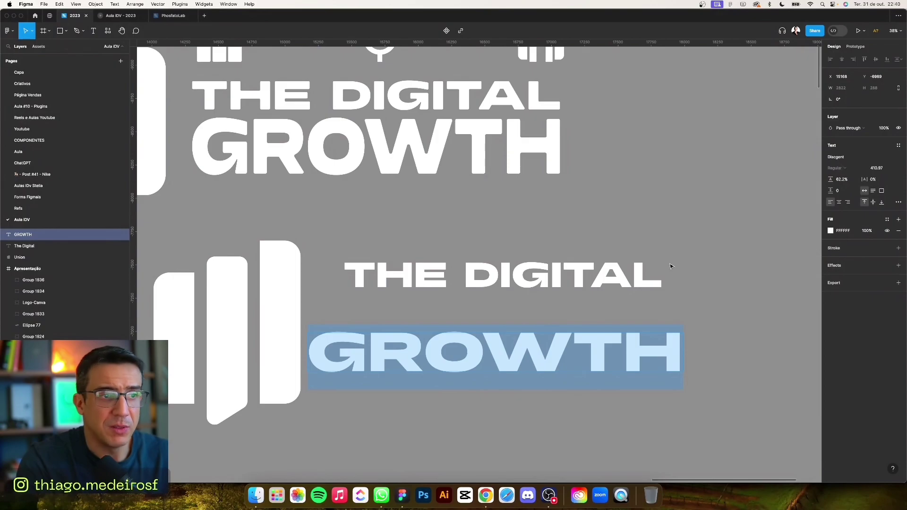
pyautogui.press('Escape')
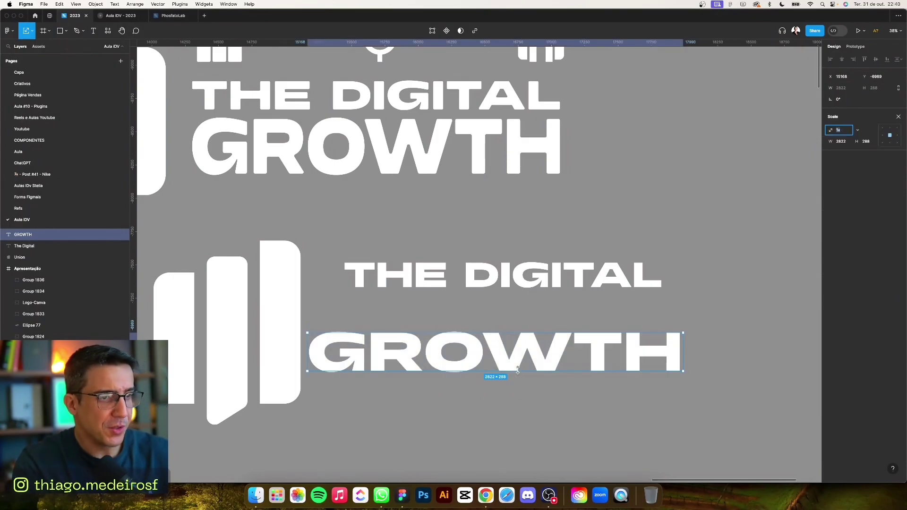
pyautogui.press('Escape')
pyautogui.doubleClick(542, 359)
# - Outline GROWTH into vectors, squash it to 2785×432, and set it under THE DIGITAL
pyautogui.press('Escape')
pyautogui.press('Escape')
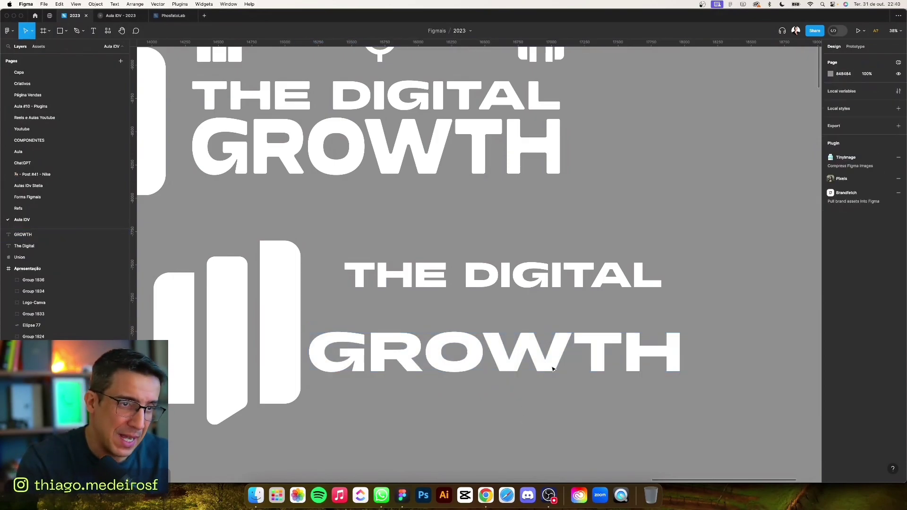
pyautogui.rightClick(543, 365)
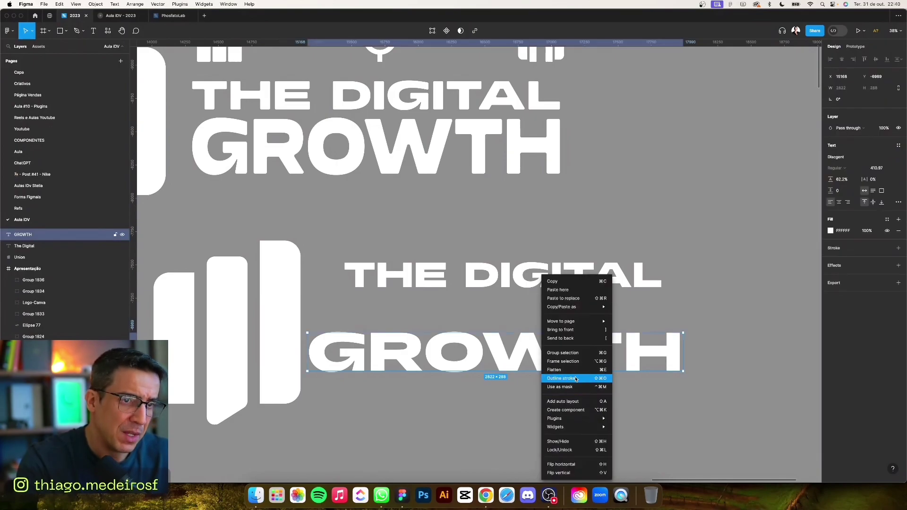
pyautogui.click(576, 370)
pyautogui.moveTo(524, 371)
pyautogui.mouseDown()
pyautogui.moveTo(518, 425)
pyautogui.moveTo(518, 404)
pyautogui.moveTo(377, 204)
pyautogui.moveTo(391, 201)
pyautogui.mouseUp()
pyautogui.scroll(2, 518, 405)
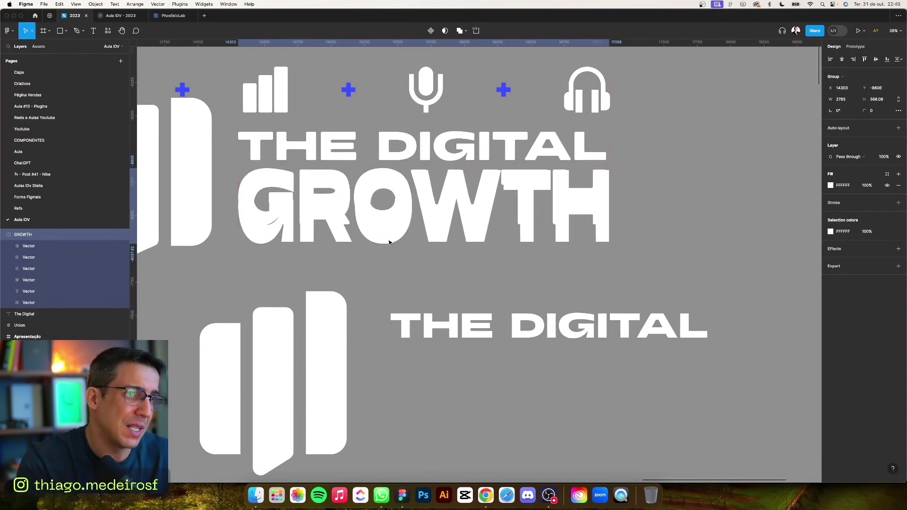
pyautogui.moveTo(394, 241)
pyautogui.mouseDown()
pyautogui.moveTo(394, 227)
pyautogui.moveTo(529, 435)
pyautogui.mouseUp()
pyautogui.scroll(-4, 529, 425)
pyautogui.hscroll(2, 529, 425)
pyautogui.scroll(-2, 546, 373)
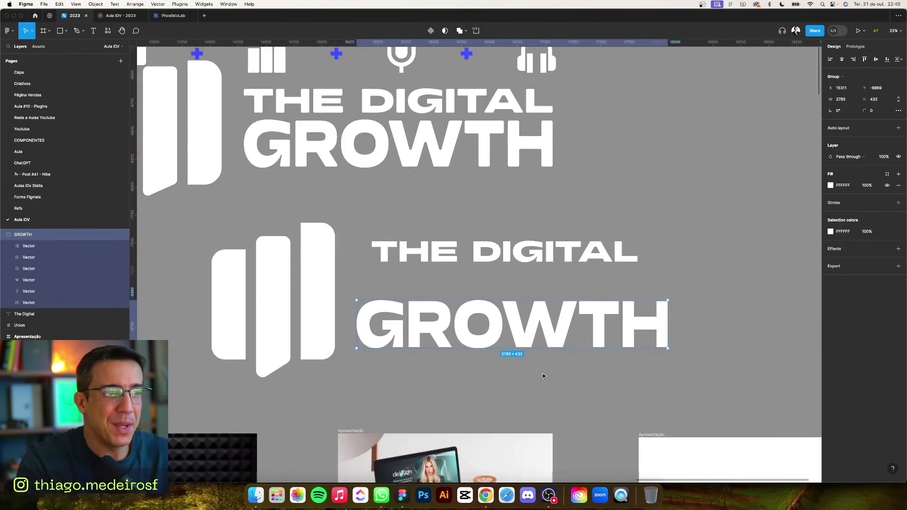
pyautogui.moveTo(518, 339); pyautogui.dragTo(514, 337)
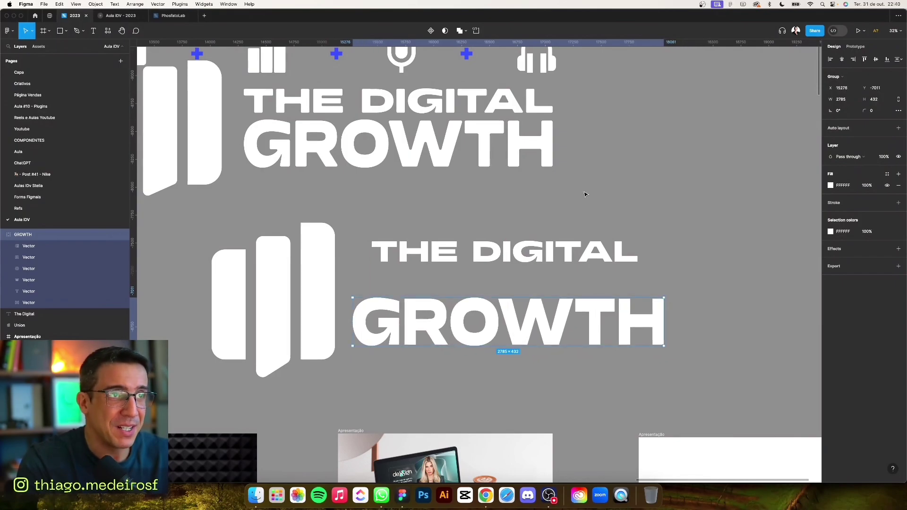
# - Select the T letter inside GROWTH and give it corner radius 12
pyautogui.scroll(3, 584, 194)
pyautogui.scroll(3, 496, 162)
pyautogui.scroll(5, 445, 322)
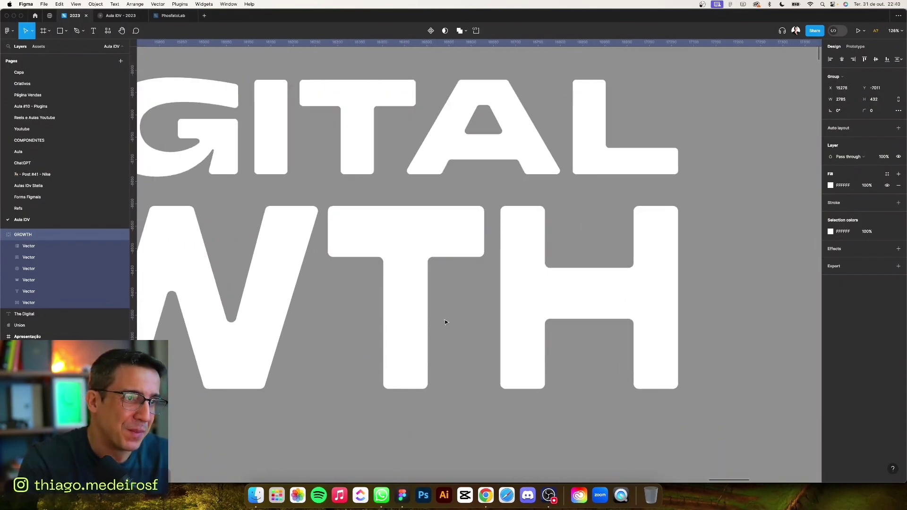
pyautogui.scroll(-5, 463, 337)
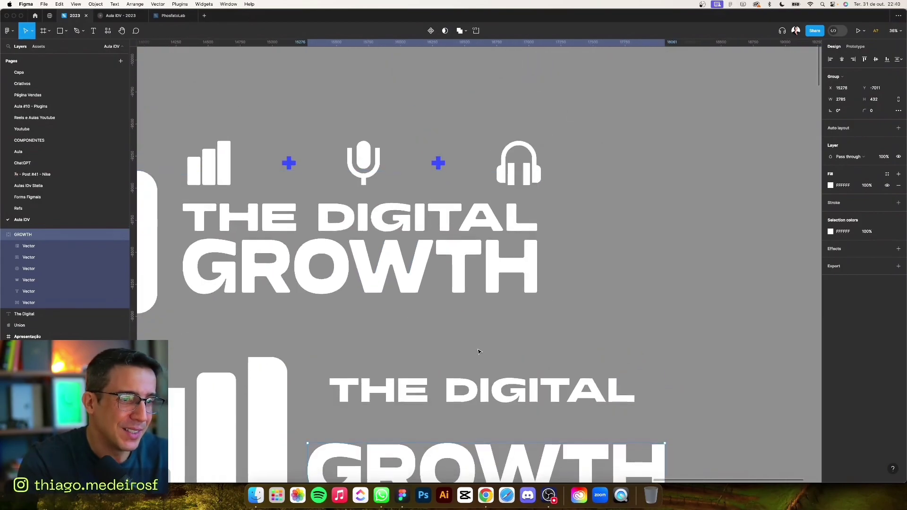
pyautogui.scroll(-3, 478, 351)
pyautogui.scroll(3, 586, 283)
pyautogui.scroll(3, 567, 272)
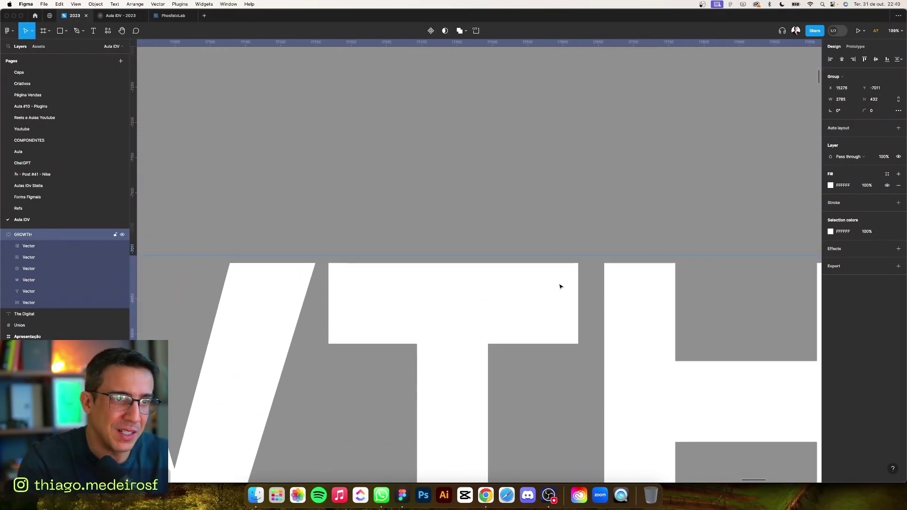
pyautogui.rightClick(560, 286)
pyautogui.press('Escape')
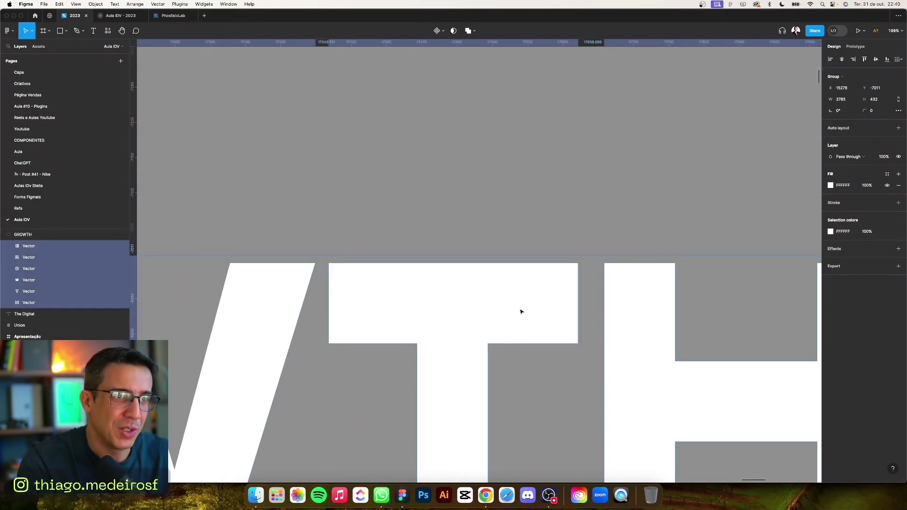
pyautogui.click(520, 309)
pyautogui.write('12')
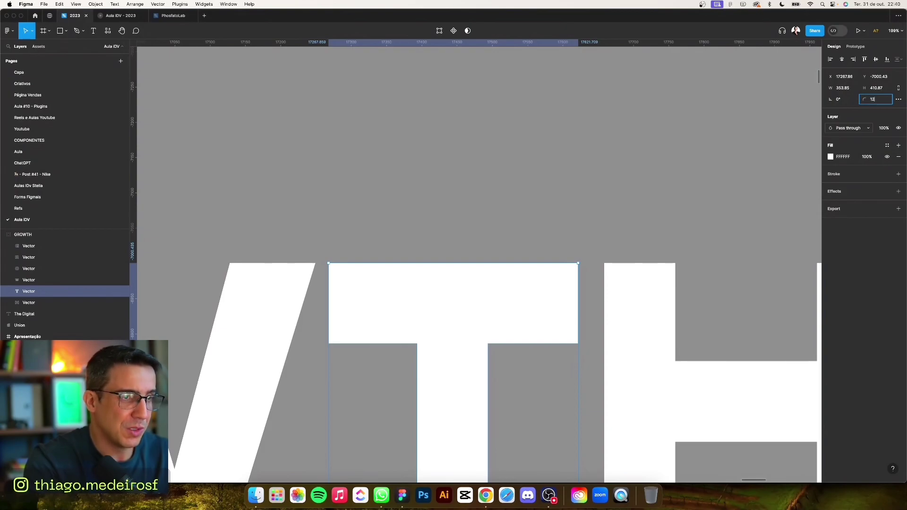
pyautogui.scroll(-5, 599, 225)
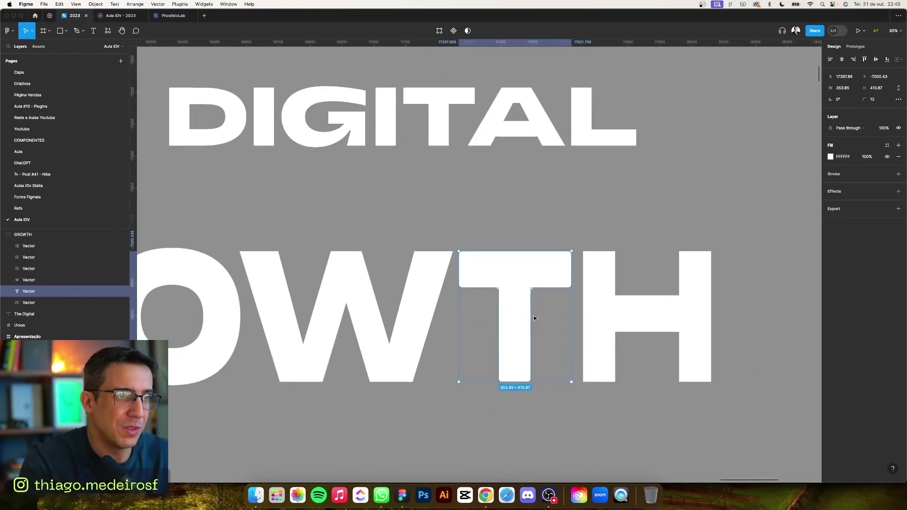
pyautogui.scroll(-1, 534, 318)
pyautogui.scroll(-2, 508, 214)
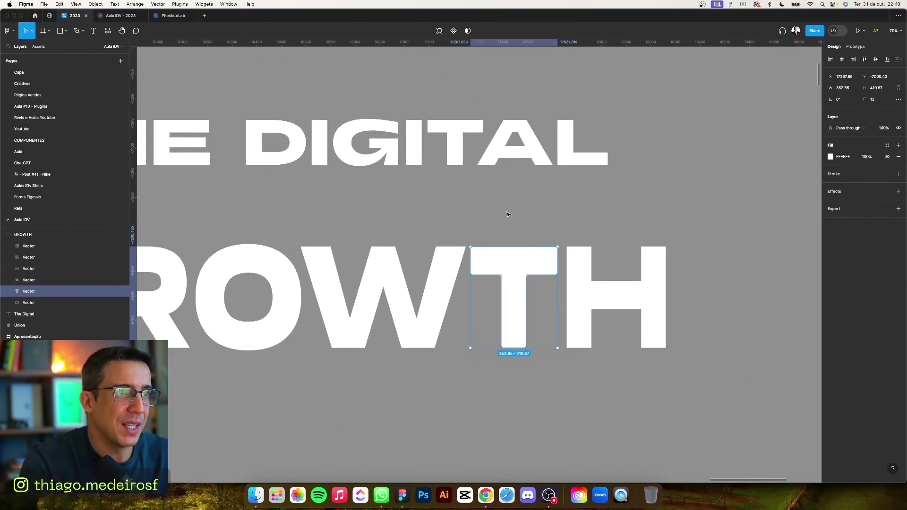
pyautogui.scroll(-3, 508, 214)
pyautogui.scroll(5, 289, 171)
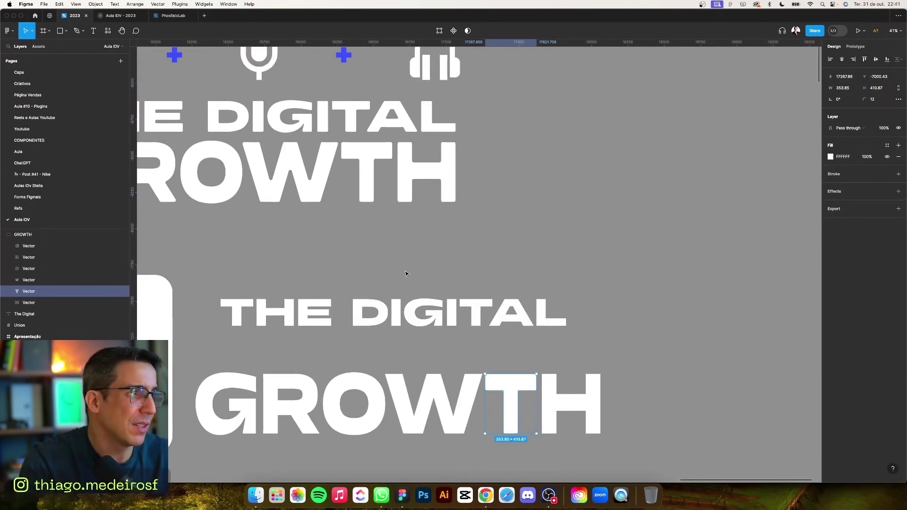
pyautogui.click(309, 248)
# - Round the remaining GROWTH letters (H, W, O, R, G) to corner radius 12
pyautogui.scroll(-2, 378, 246)
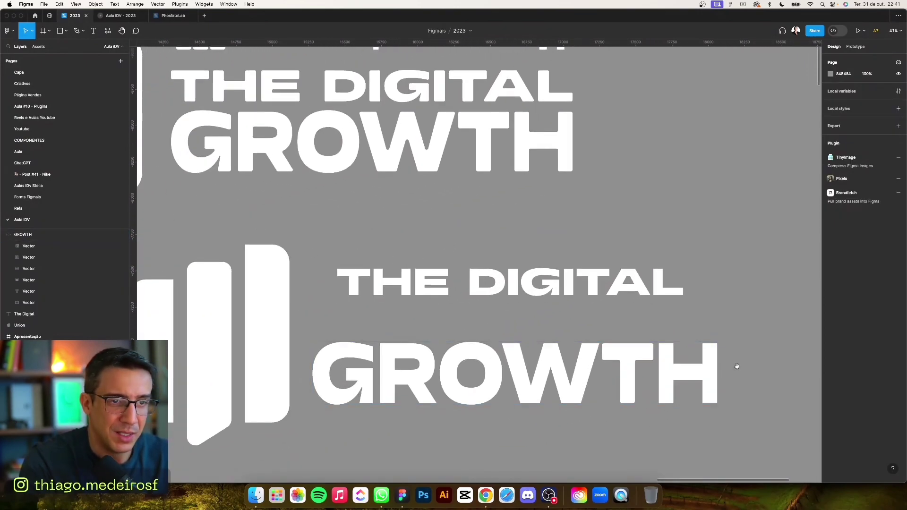
pyautogui.scroll(-3, 661, 349)
pyautogui.click(522, 336)
pyautogui.click(590, 338)
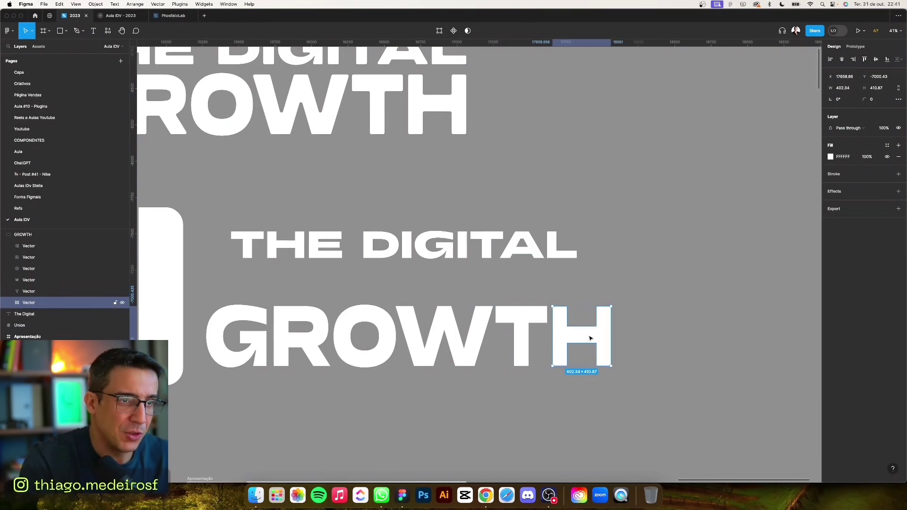
pyautogui.keyDown('shift'); pyautogui.click(521, 342); pyautogui.keyUp('shift')
pyautogui.keyDown('shift'); pyautogui.click(448, 345); pyautogui.keyUp('shift')
pyautogui.keyDown('shift'); pyautogui.click(388, 351); pyautogui.keyUp('shift')
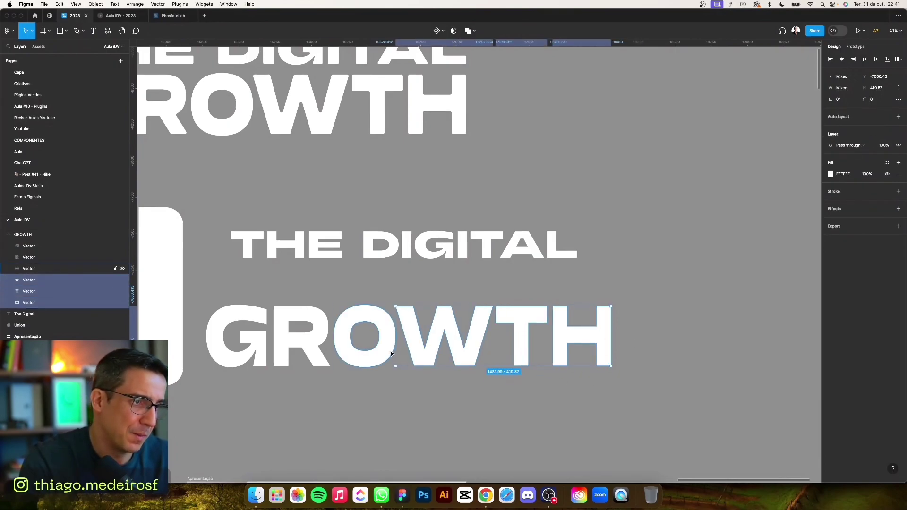
pyautogui.keyDown('shift'); pyautogui.click(295, 354); pyautogui.keyUp('shift')
pyautogui.keyDown('shift'); pyautogui.click(262, 352); pyautogui.keyUp('shift')
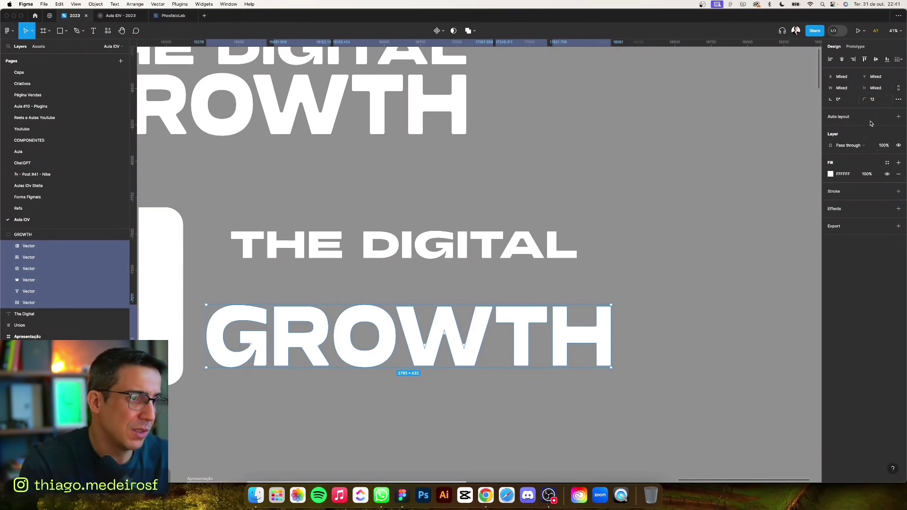
pyautogui.click(465, 398)
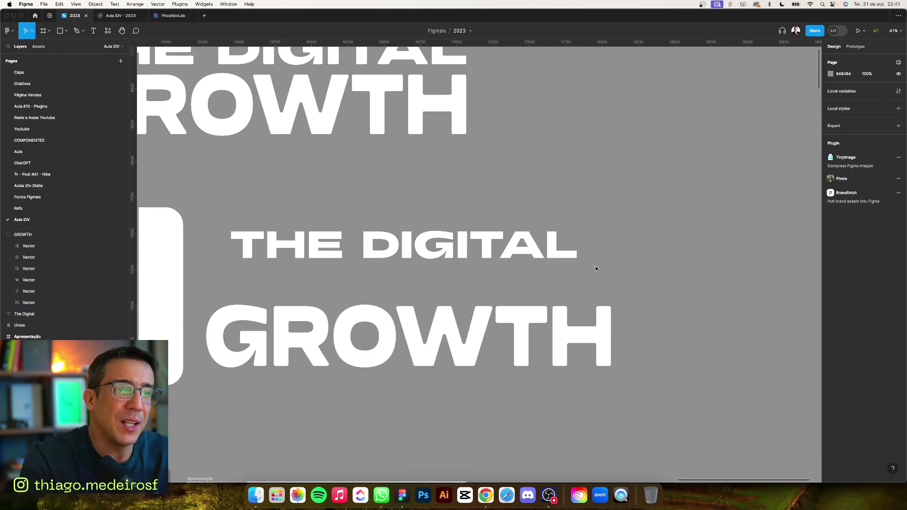
# - Drop THE DIGITAL onto GROWTH and scale it 1.14x to 2738×208 to span it
pyautogui.moveTo(384, 252); pyautogui.dragTo(369, 292)
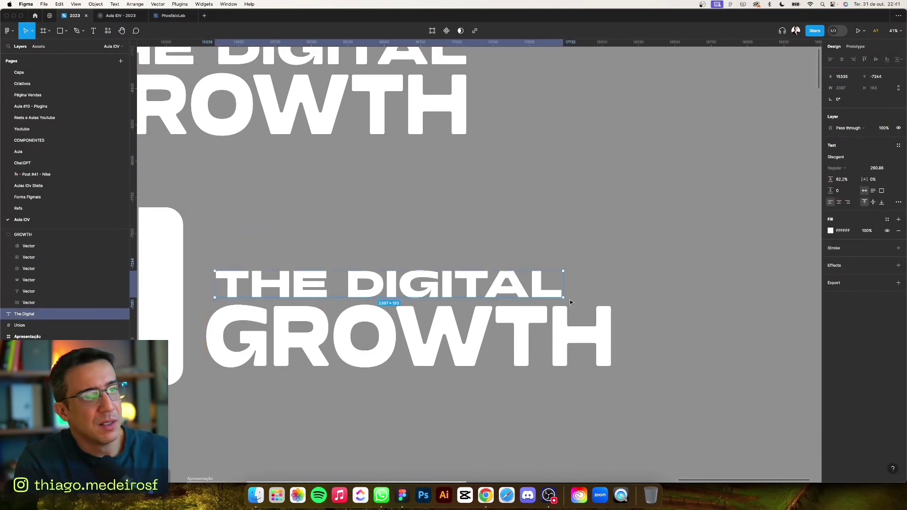
pyautogui.press('k')
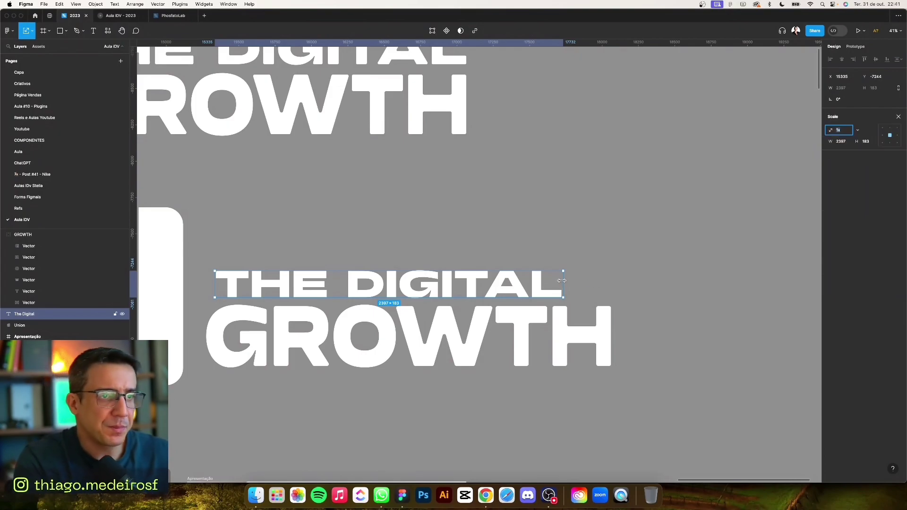
pyautogui.moveTo(562, 280); pyautogui.dragTo(612, 282)
pyautogui.hscroll(-5, 598, 281)
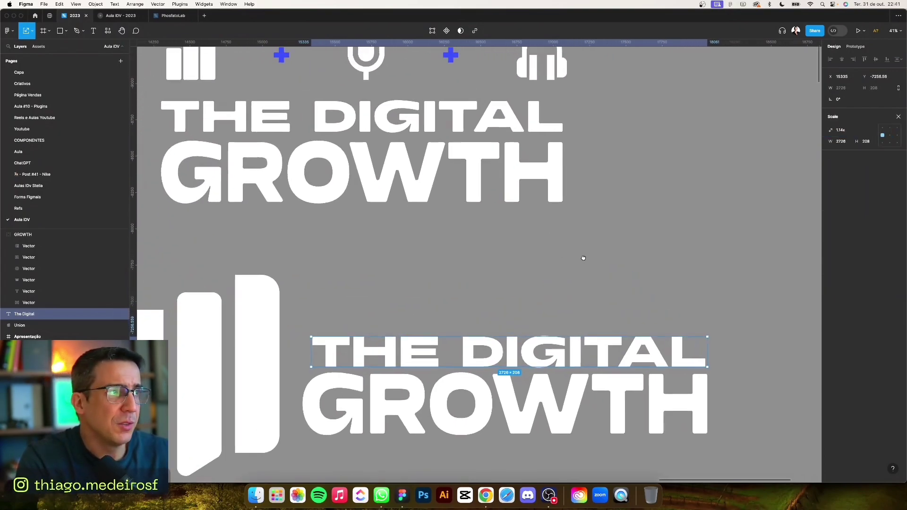
pyautogui.hscroll(-5, 583, 256)
pyautogui.moveTo(414, 349); pyautogui.dragTo(412, 349)
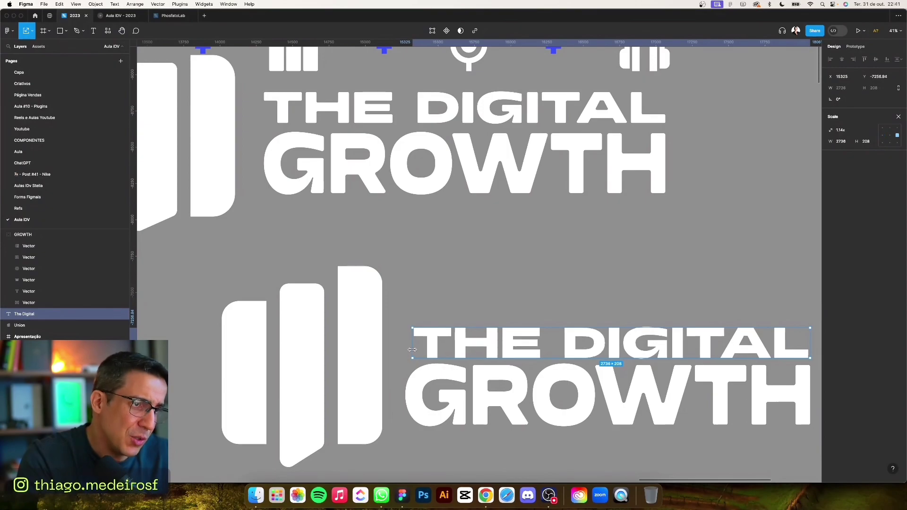
pyautogui.scroll(-2, 448, 325)
pyautogui.scroll(-4, 453, 325)
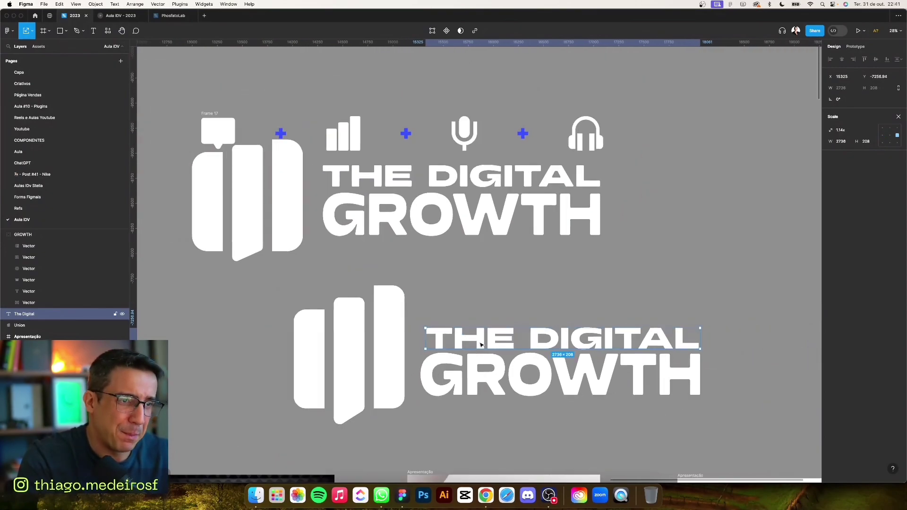
# - Group THE DIGITAL with GROWTH, then wrap the icon and text group in an auto-layout frame
pyautogui.keyDown('shift'); pyautogui.click(484, 377); pyautogui.keyUp('shift')
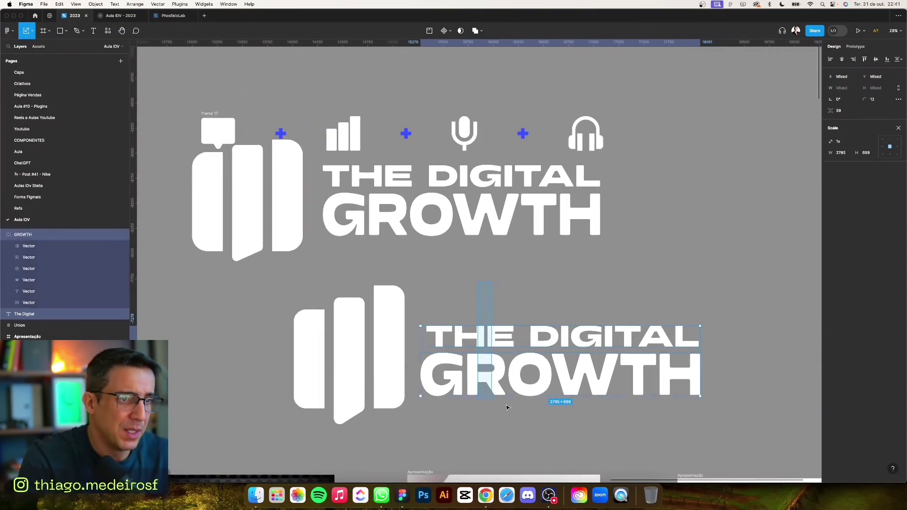
pyautogui.press('super+g')
pyautogui.moveTo(213, 291); pyautogui.dragTo(796, 410)
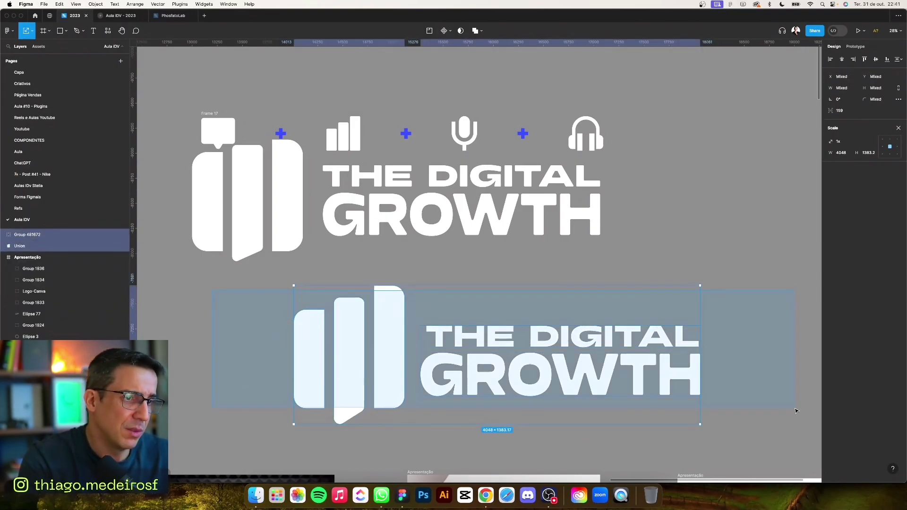
pyautogui.moveTo(753, 439); pyautogui.dragTo(754, 439)
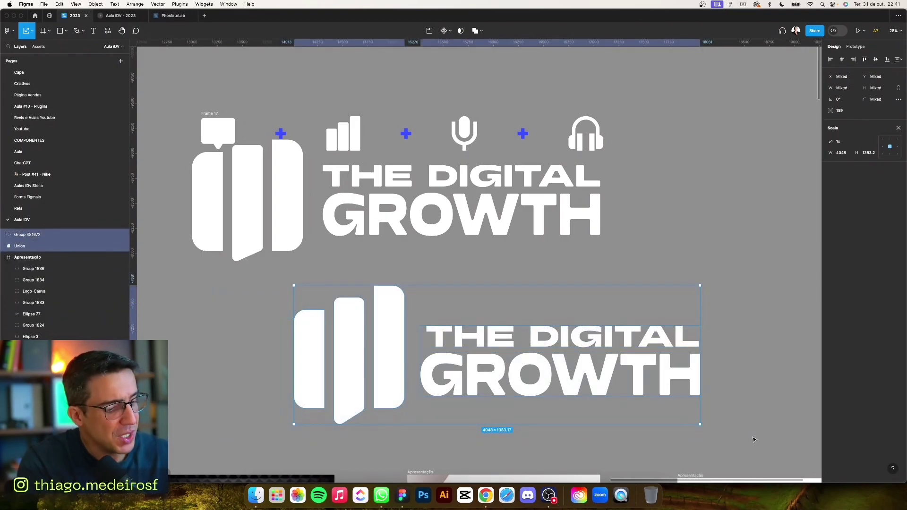
pyautogui.hotkey('shift', 'a')
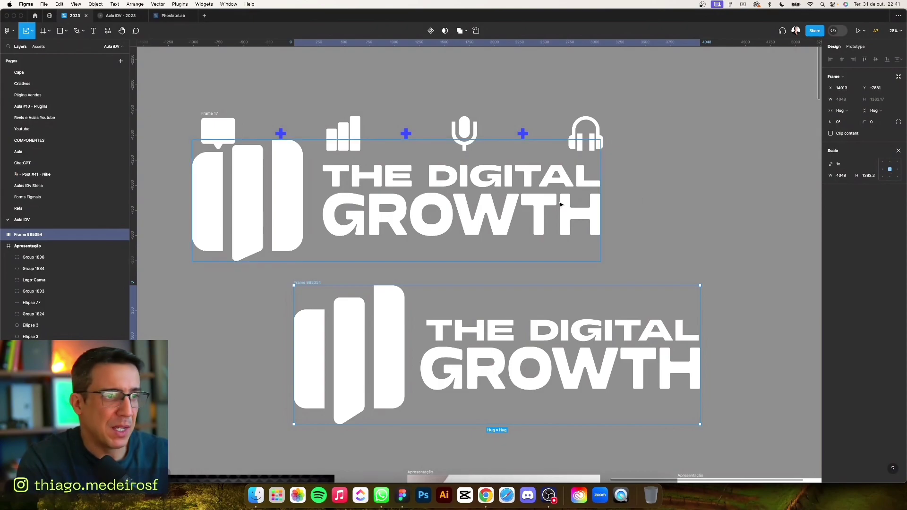
# - Check the new frame's layer nesting and undo an accidental drag of the icon out of it
pyautogui.click(543, 222)
pyautogui.click(436, 352)
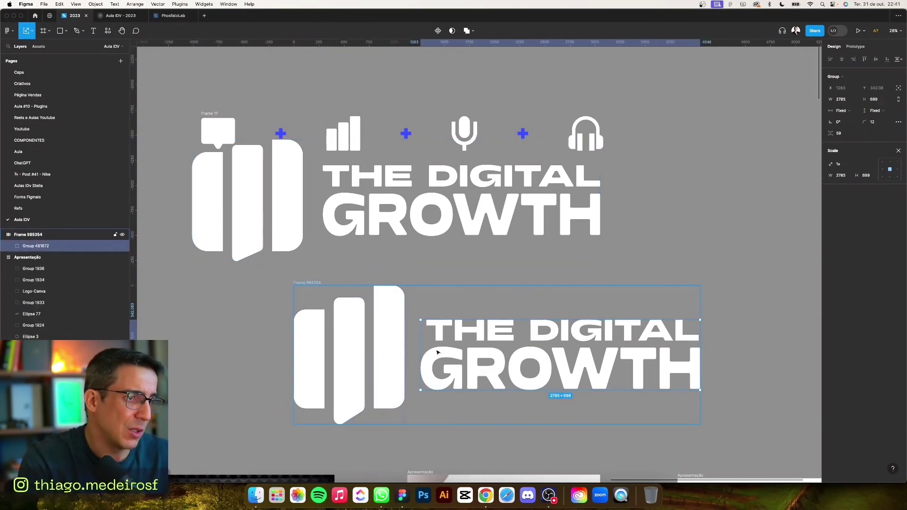
pyautogui.scroll(1, 31, 273)
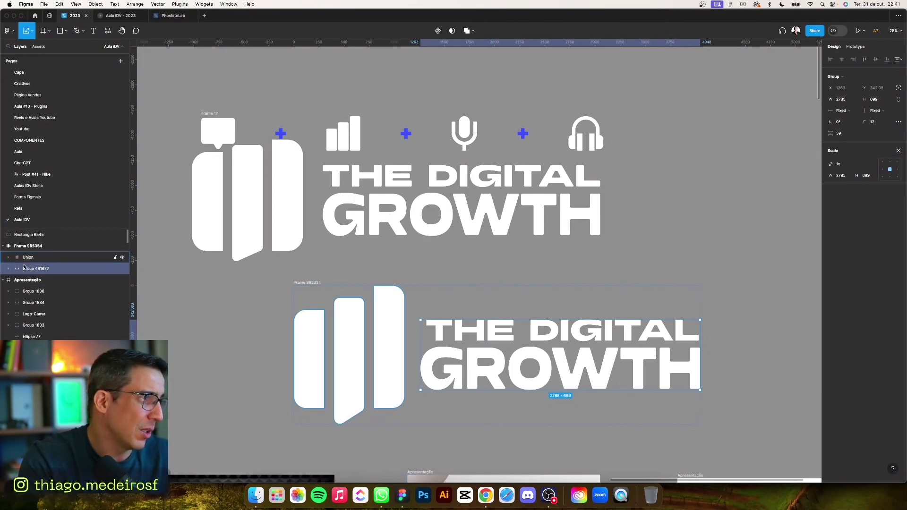
pyautogui.hotkey('shift', 'Return')
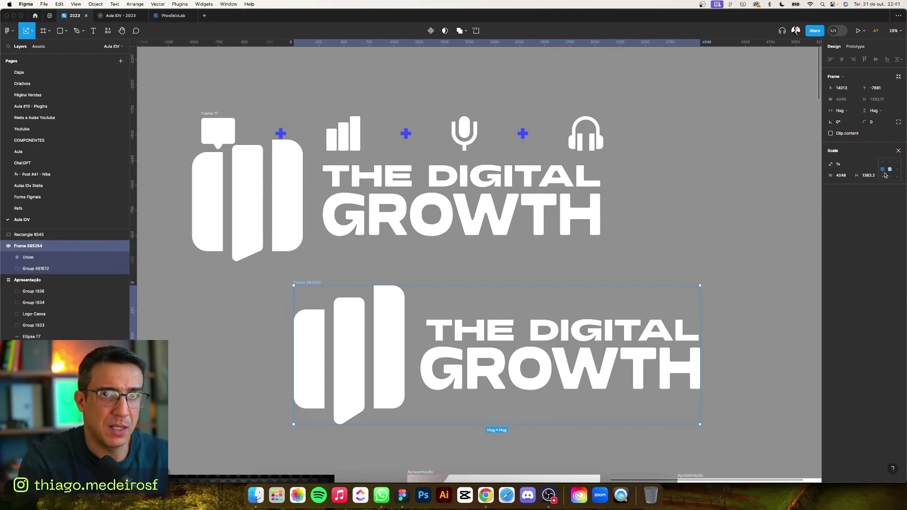
pyautogui.press('Escape')
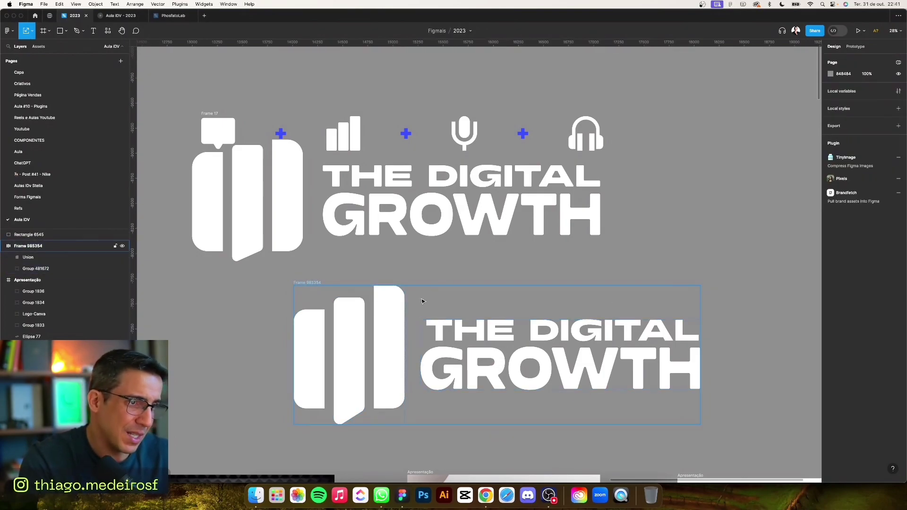
pyautogui.scroll(-5, 439, 311)
pyautogui.moveTo(340, 317); pyautogui.dragTo(503, 248)
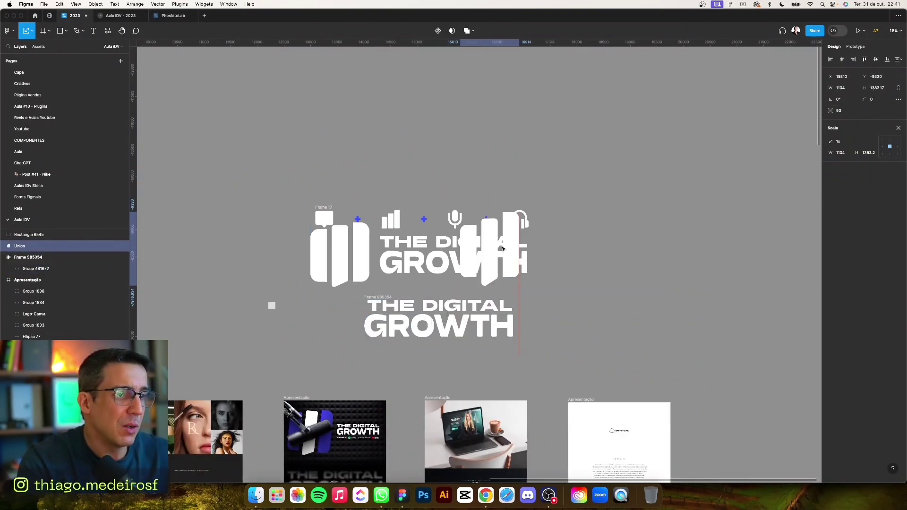
pyautogui.press('Escape')
pyautogui.hscroll(3, 605, 280)
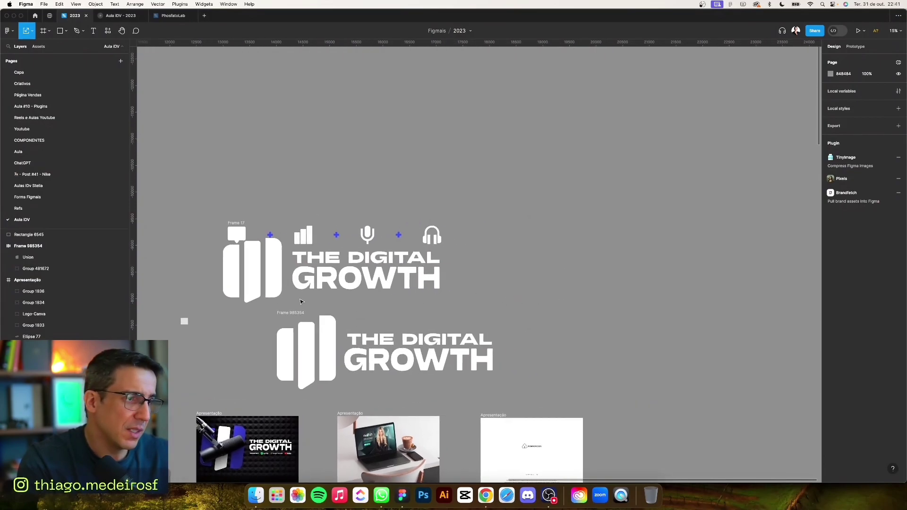
# - Duplicate the horizontal logo frame and switch the copy to vertical, centre-aligned auto layout
pyautogui.moveTo(305, 308); pyautogui.dragTo(513, 166)
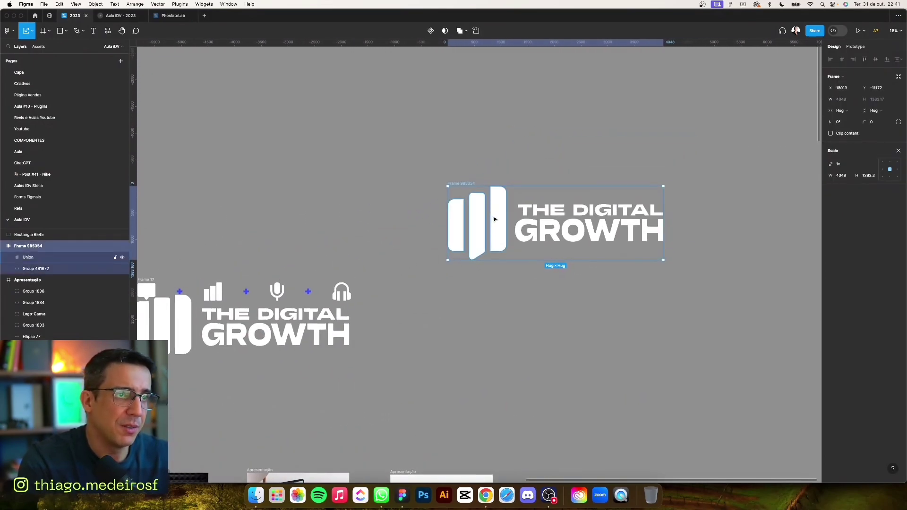
pyautogui.moveTo(494, 218); pyautogui.dragTo(494, 333)
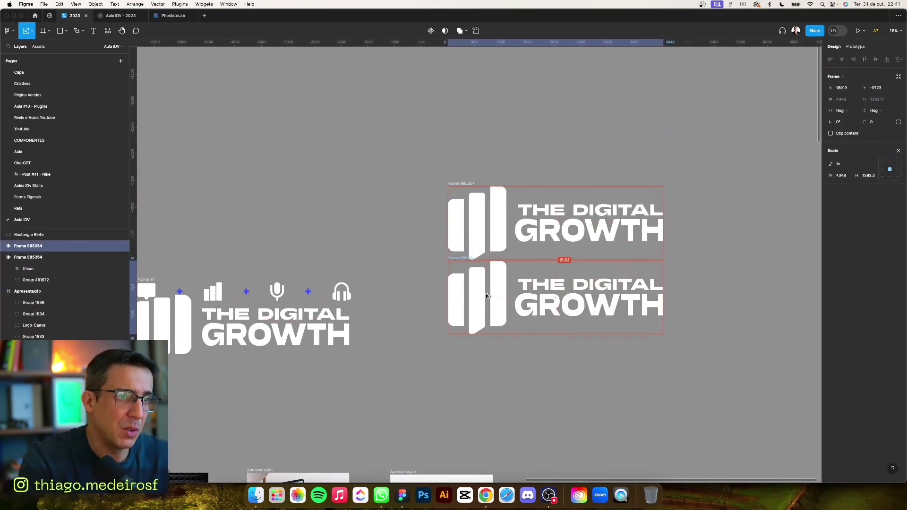
pyautogui.click(899, 150)
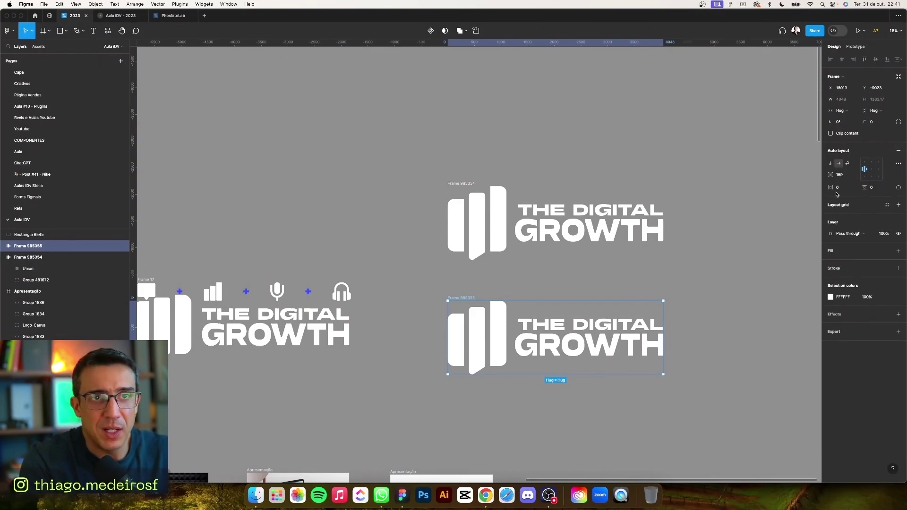
pyautogui.click(831, 164)
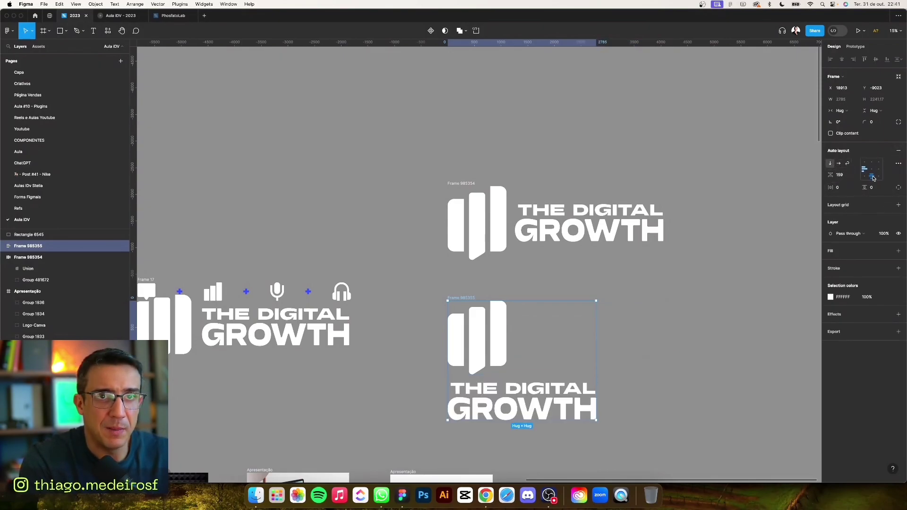
pyautogui.click(872, 173)
# - Place the stacked logo frame beside the horizontal logo Frame 985354
pyautogui.click(730, 325)
pyautogui.scroll(-3, 561, 265)
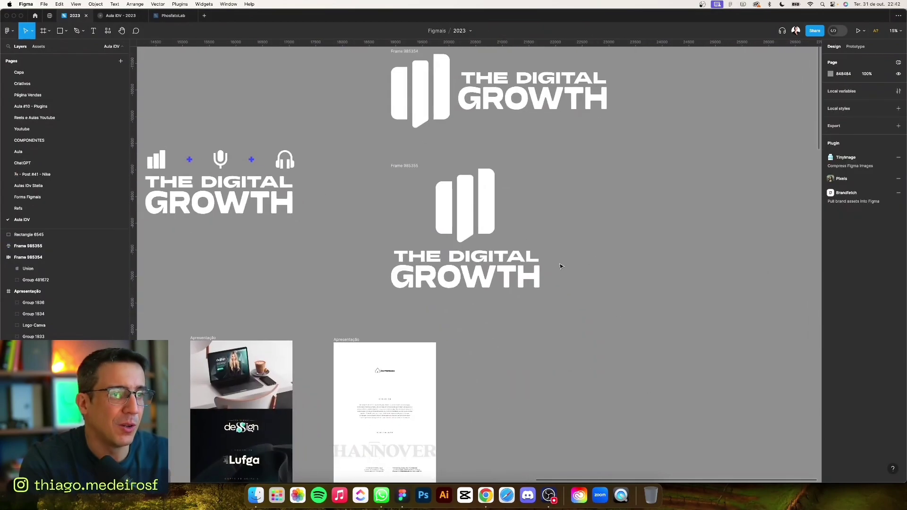
pyautogui.scroll(-2, 534, 232)
pyautogui.moveTo(419, 207); pyautogui.dragTo(693, 89)
pyautogui.scroll(3, 534, 340)
pyautogui.hscroll(3, 534, 340)
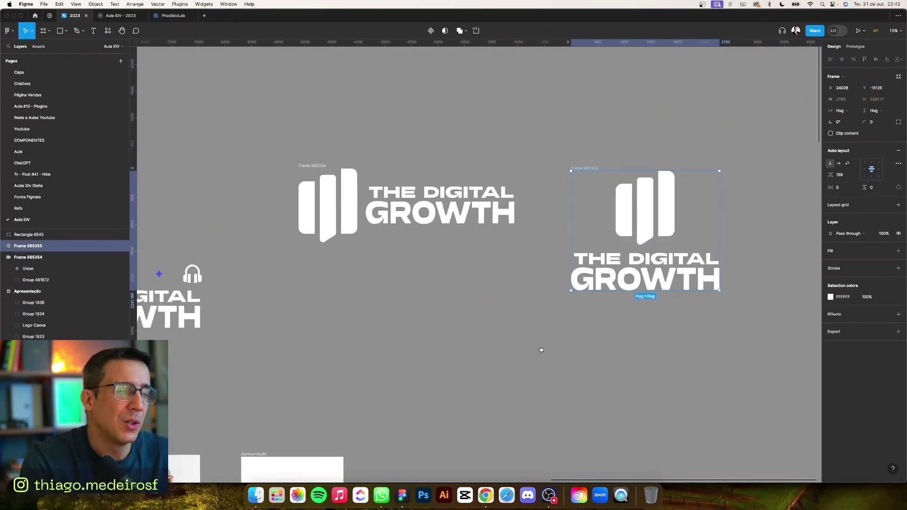
pyautogui.hscroll(-5, 628, 368)
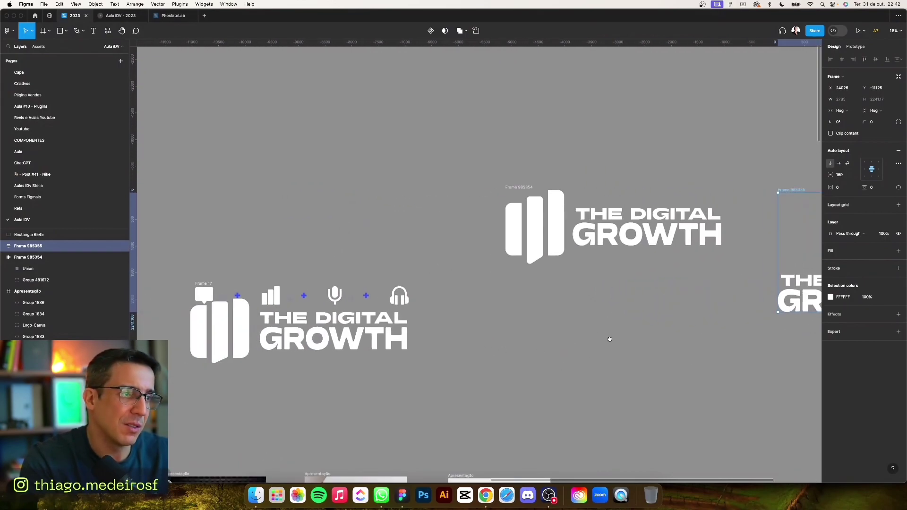
pyautogui.scroll(-4, 557, 288)
pyautogui.scroll(3, 529, 241)
pyautogui.hscroll(1, 529, 241)
# - Give the icon's middle bar, Rectangle 6544, a 0031F6 fill at 20% opacity
pyautogui.click(547, 152)
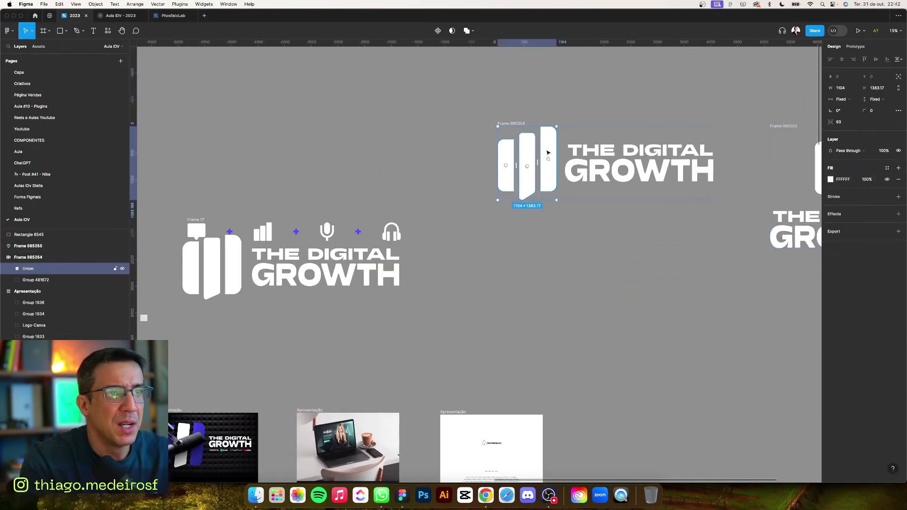
pyautogui.doubleClick(546, 152)
pyautogui.click(830, 203)
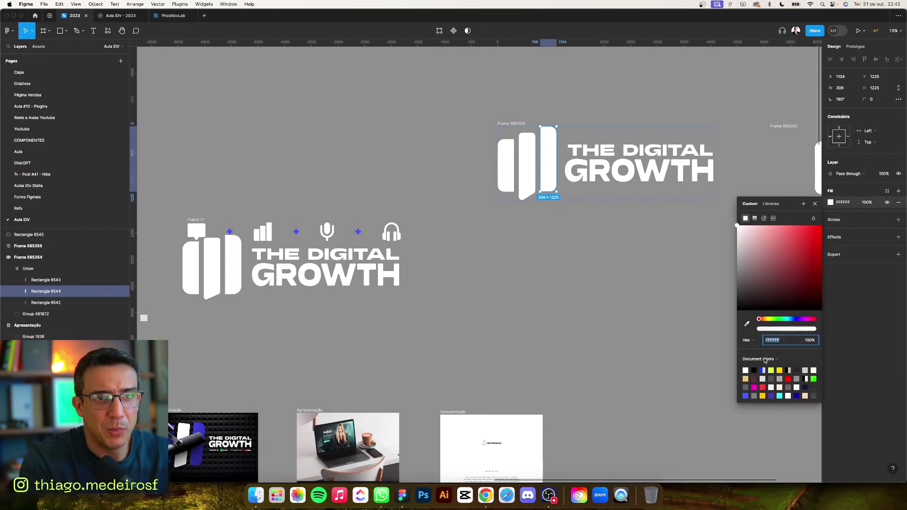
pyautogui.click(763, 370)
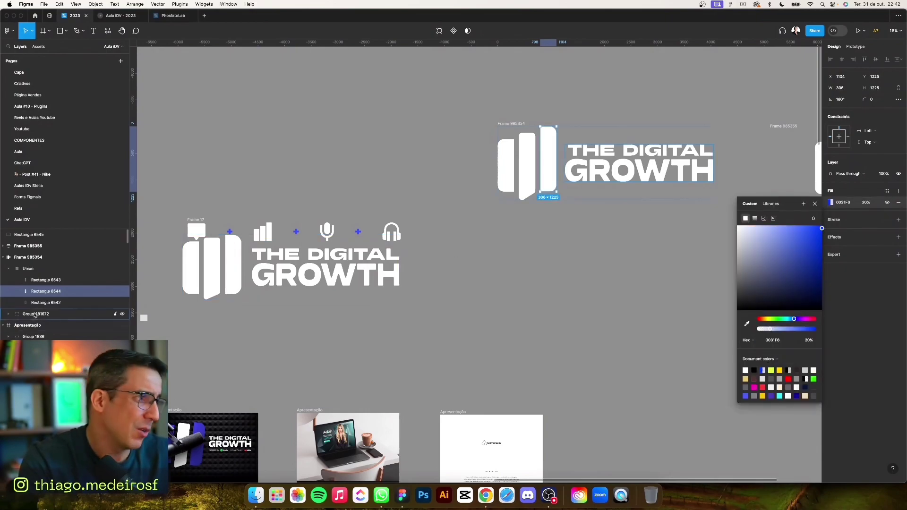
# - Try moving the three bars out of the combined shape, undoing both attempts
pyautogui.click(44, 279)
pyautogui.keyDown('shift'); pyautogui.click(42, 303); pyautogui.keyUp('shift')
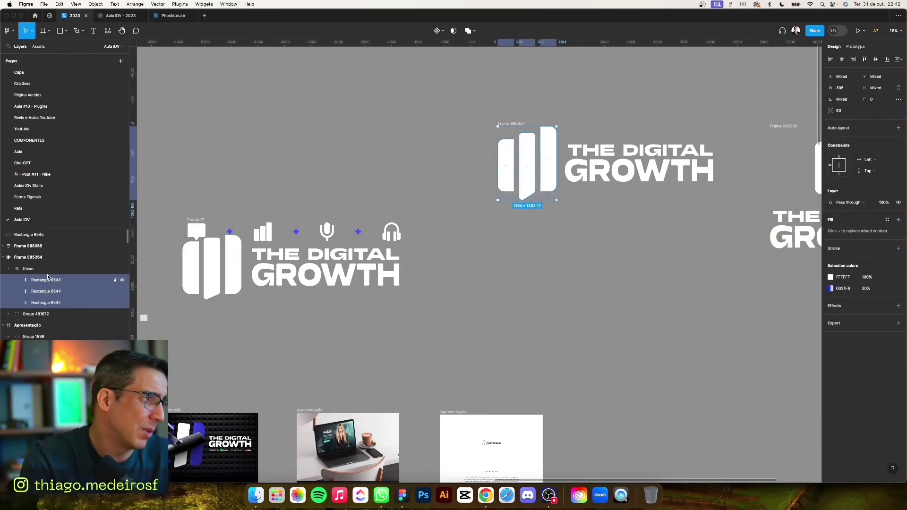
pyautogui.moveTo(42, 291); pyautogui.dragTo(42, 259)
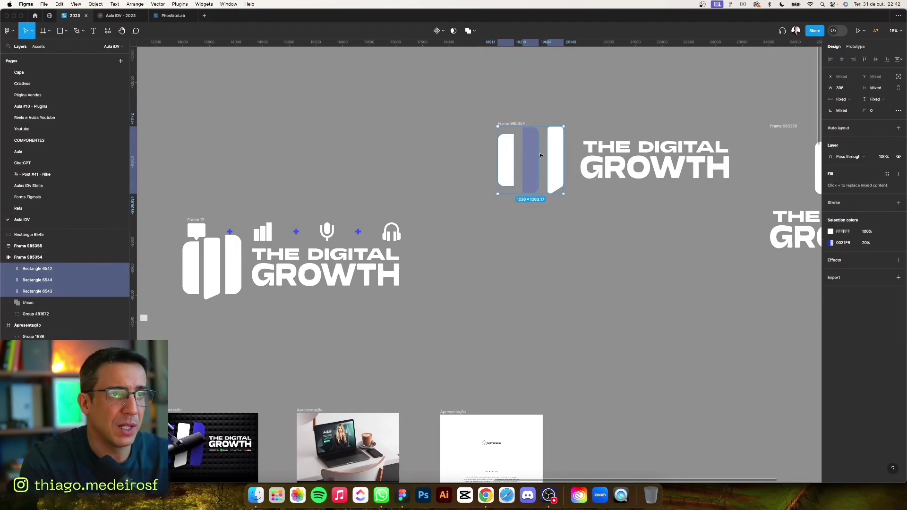
pyautogui.hotkey('ctrl', 'z')
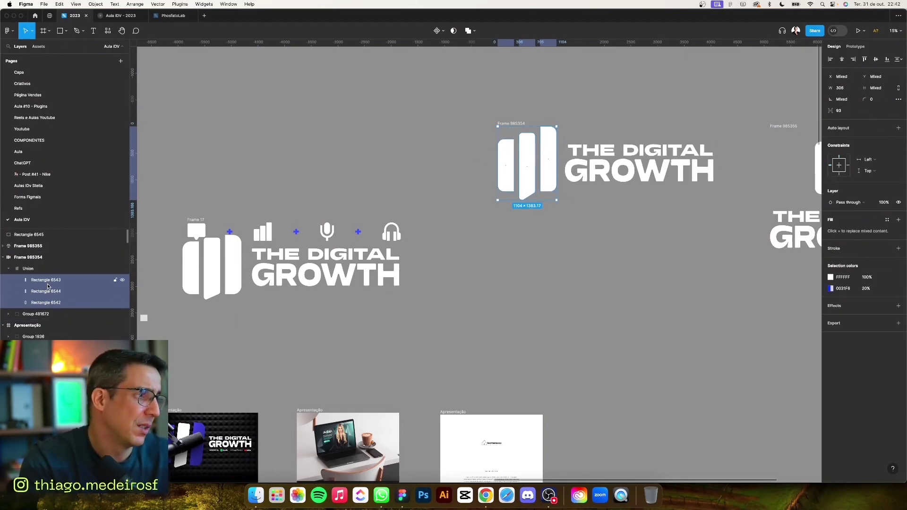
pyautogui.moveTo(48, 286); pyautogui.dragTo(37, 263)
pyautogui.hotkey('ctrl', 'z')
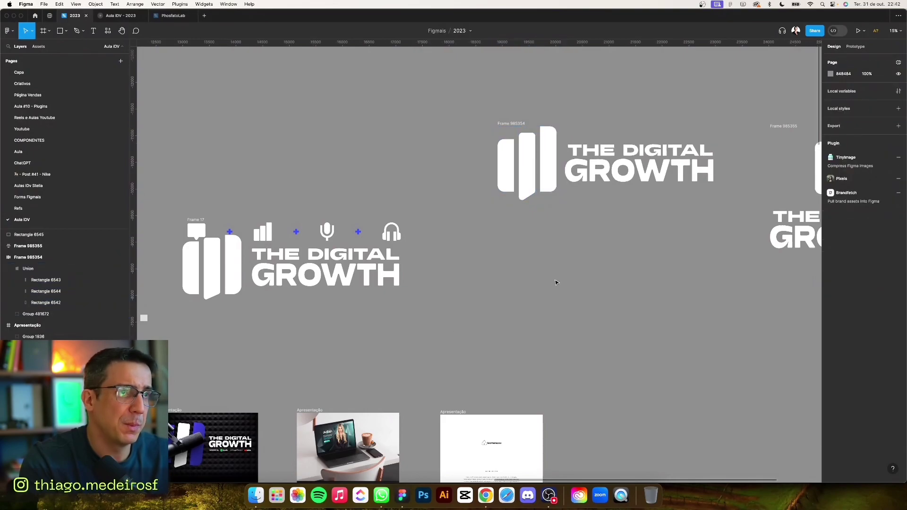
# - Drag the Union icon out of Frame 985354 and move it below the logo text
pyautogui.click(40, 270)
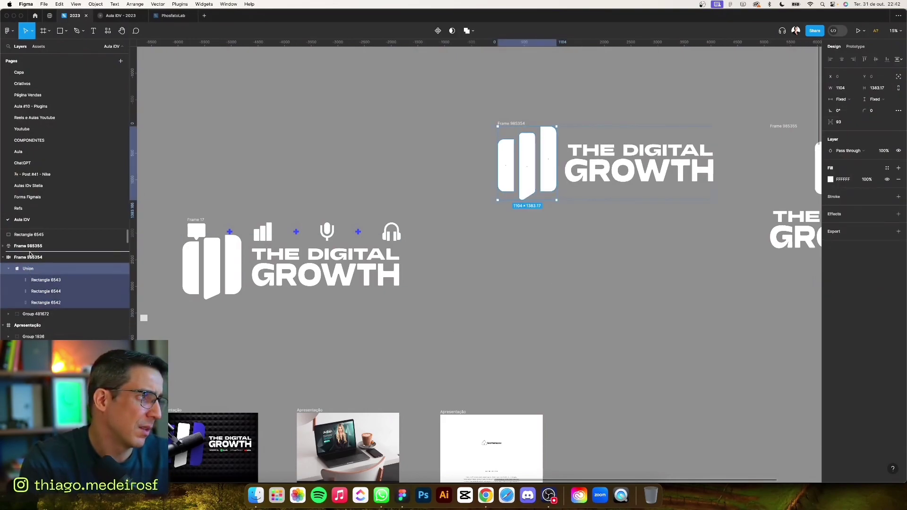
pyautogui.moveTo(30, 254); pyautogui.dragTo(30, 240)
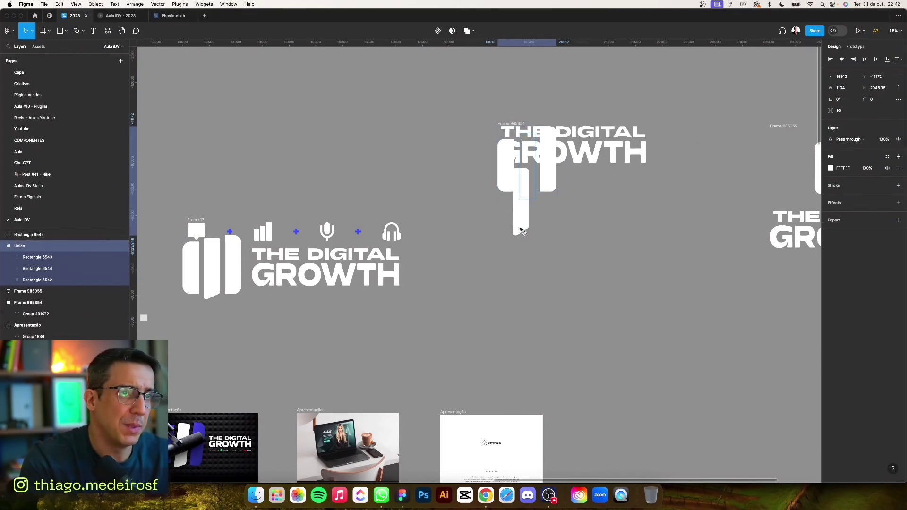
pyautogui.moveTo(532, 161); pyautogui.dragTo(526, 245)
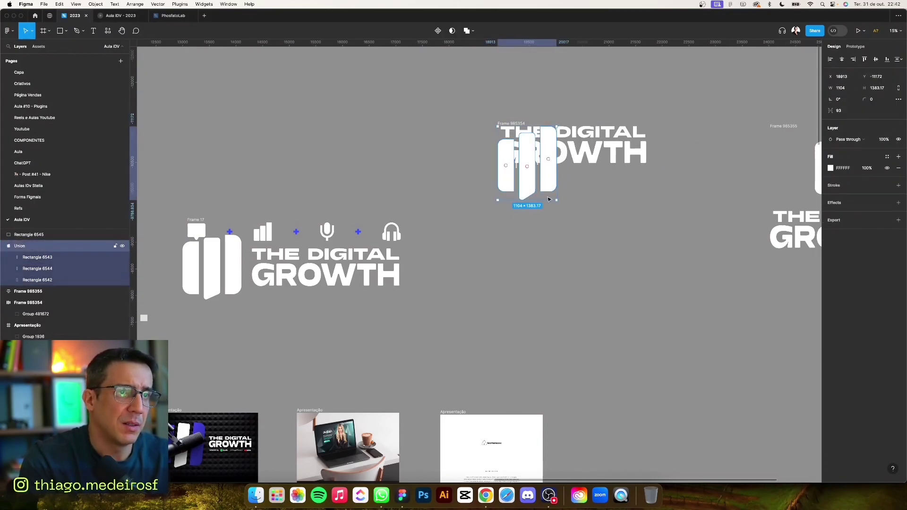
pyautogui.moveTo(524, 178); pyautogui.dragTo(523, 278)
pyautogui.click(28, 257)
# - Ungroup the Union's three bars and set the right bar's fill opacity to 100%
pyautogui.keyDown('shift'); pyautogui.click(29, 280); pyautogui.keyUp('shift')
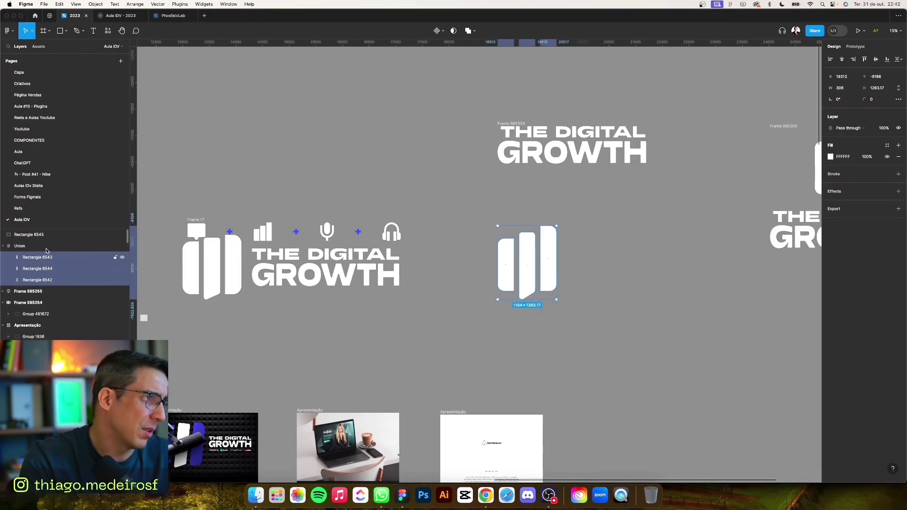
pyautogui.moveTo(38, 243); pyautogui.dragTo(39, 242)
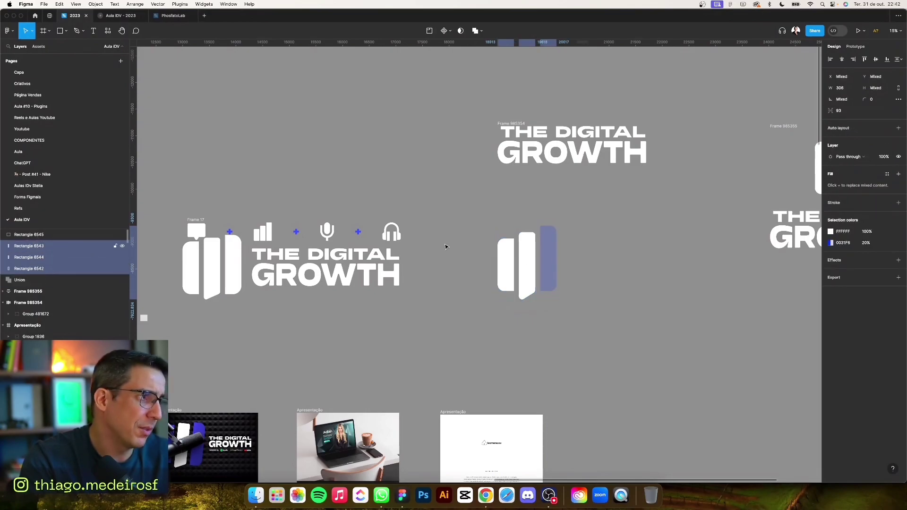
pyautogui.click(617, 241)
pyautogui.click(552, 269)
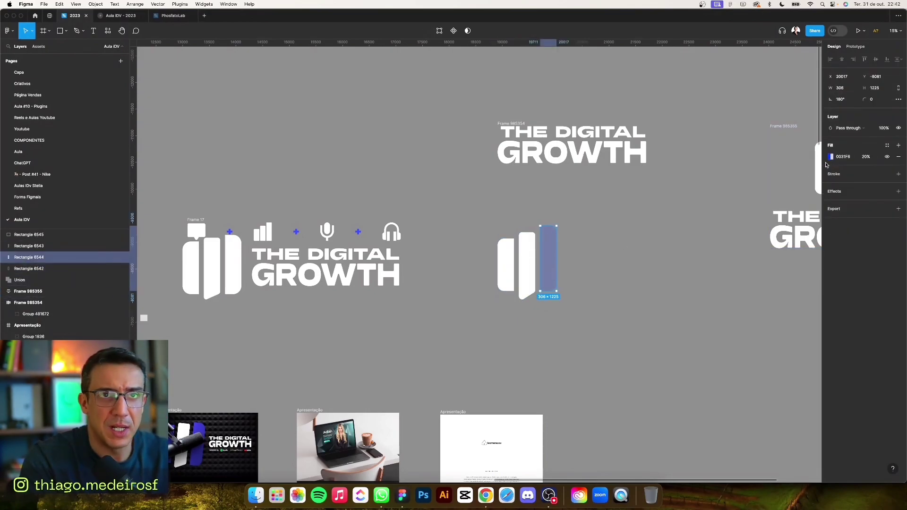
pyautogui.click(865, 157)
pyautogui.write('10')
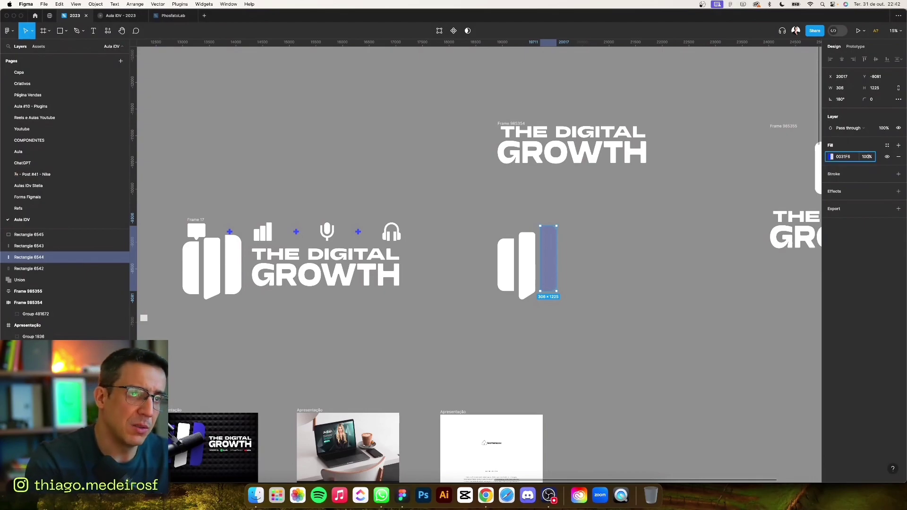
pyautogui.press('Return')
# - Eyedrop the brand blue 2852FD into both the left and right bars
pyautogui.click(505, 264)
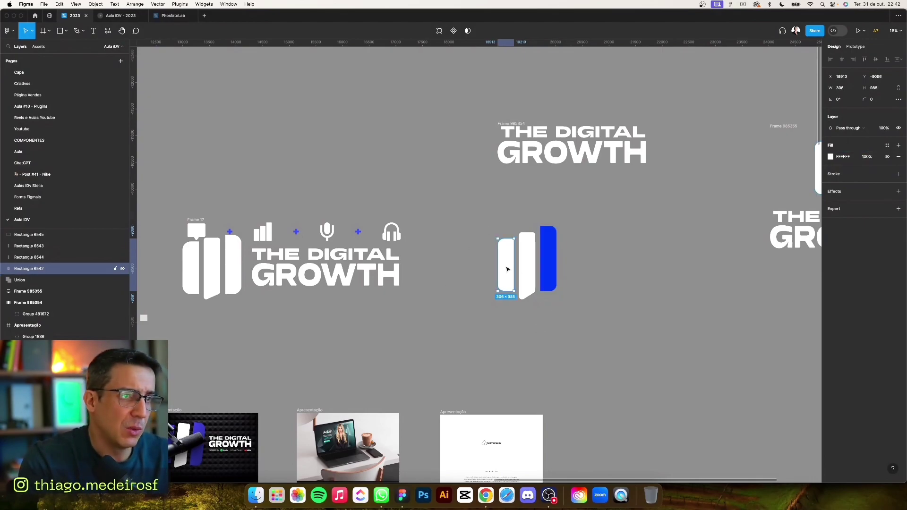
pyautogui.click(830, 156)
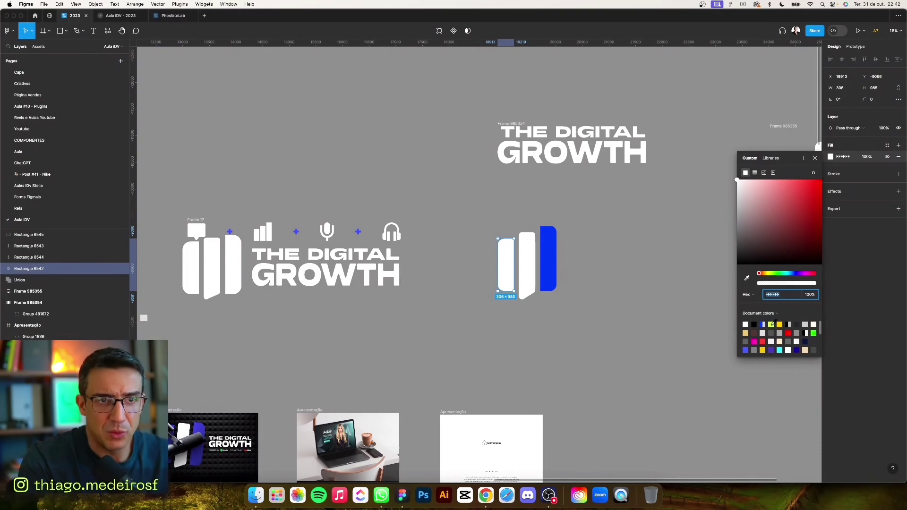
pyautogui.click(747, 277)
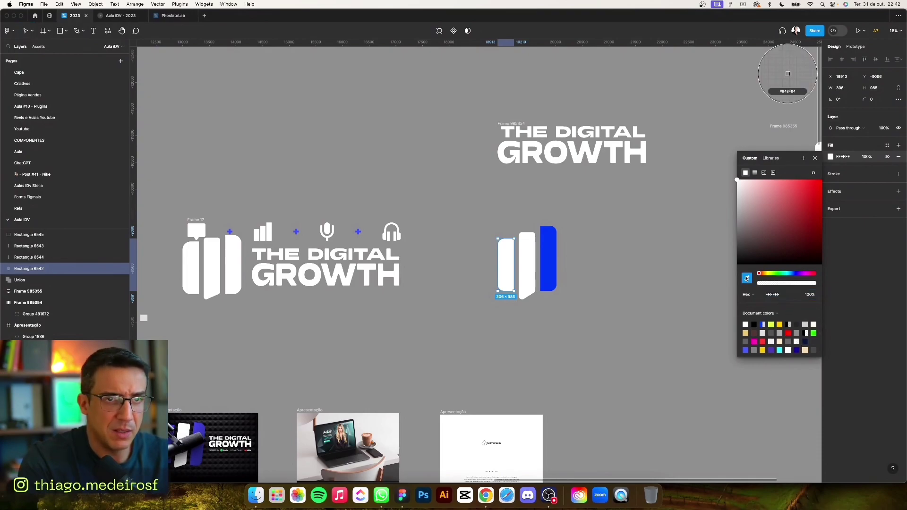
pyautogui.scroll(-5, 787, 76)
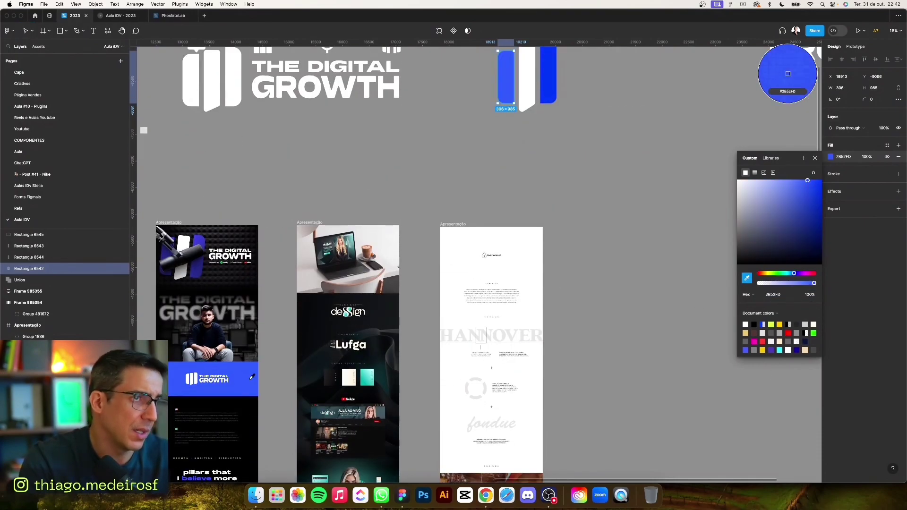
pyautogui.click(787, 73)
pyautogui.scroll(5, 548, 189)
pyautogui.click(548, 272)
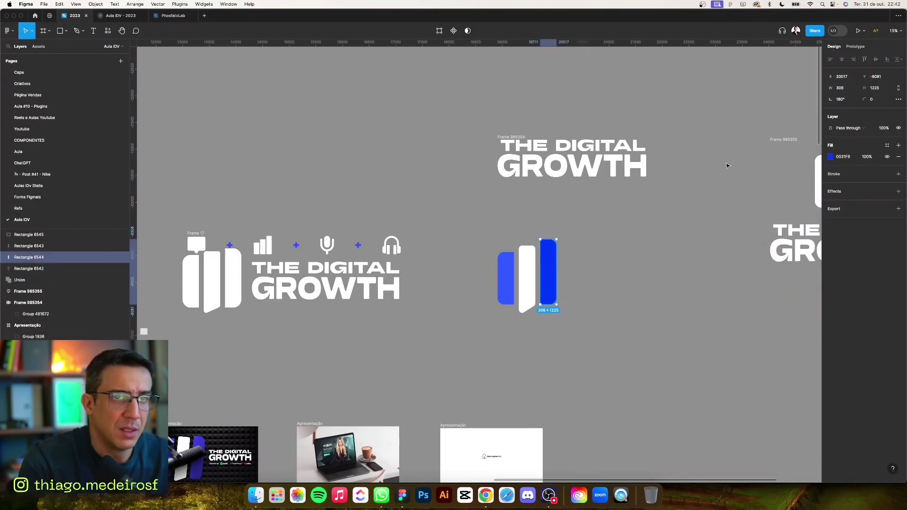
pyautogui.click(830, 156)
pyautogui.click(747, 287)
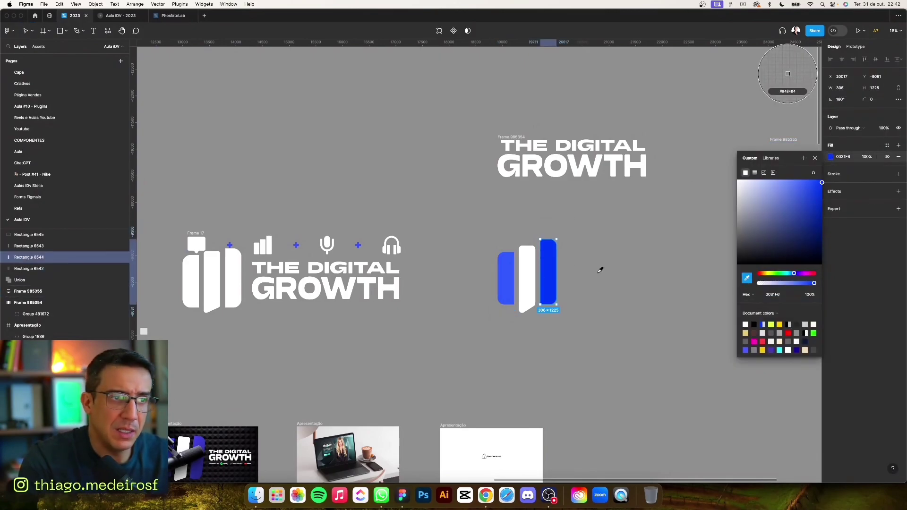
pyautogui.click(505, 279)
pyautogui.click(633, 296)
# - Group the three bars into one 1104×1383 icon and reposition it
pyautogui.moveTo(475, 234); pyautogui.dragTo(574, 356)
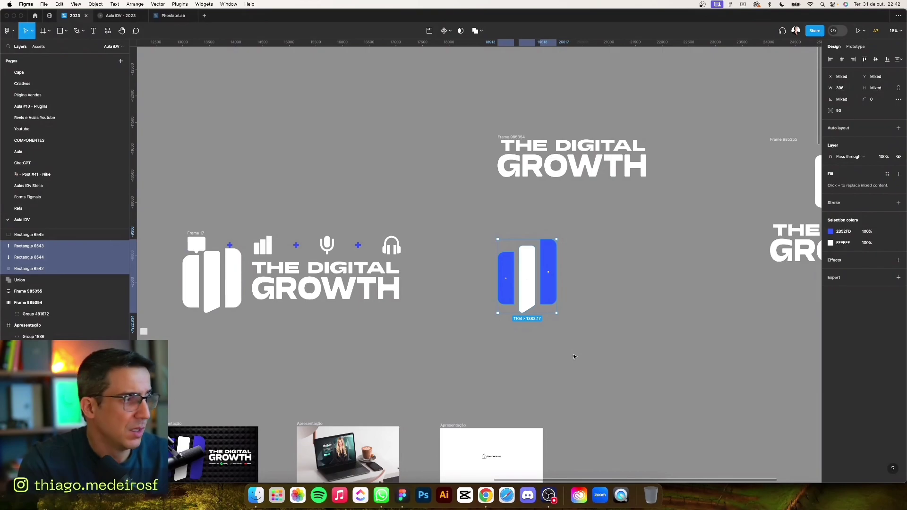
pyautogui.press('super+g')
pyautogui.click(550, 200)
pyautogui.moveTo(542, 280)
pyautogui.mouseDown()
pyautogui.moveTo(540, 190)
pyautogui.moveTo(557, 269)
pyautogui.mouseUp()
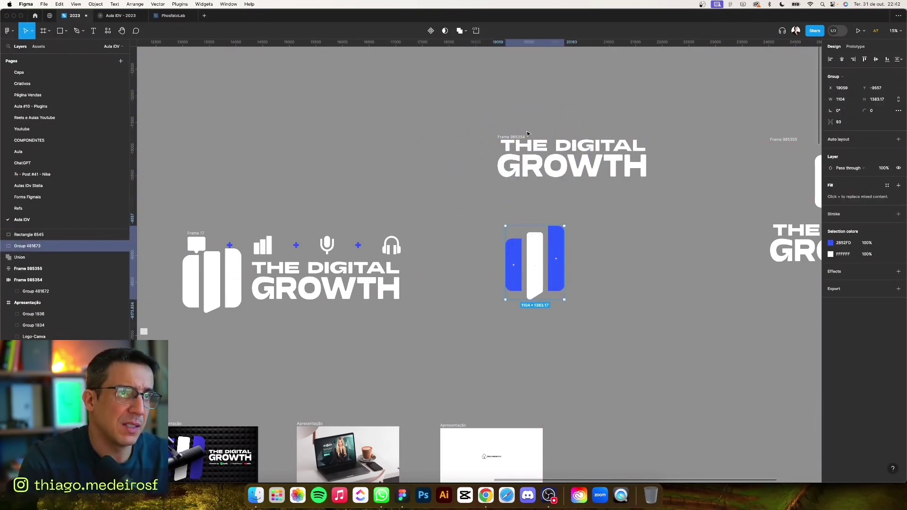
# - Put the blue-and-white icon back beside the text in the horizontal logo frame
pyautogui.click(521, 137)
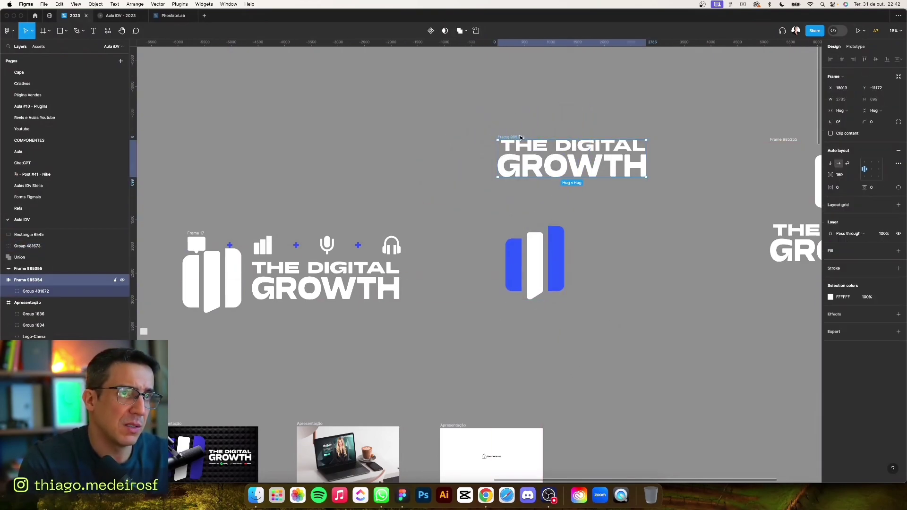
pyautogui.click(533, 261)
pyautogui.moveTo(30, 247); pyautogui.dragTo(36, 286)
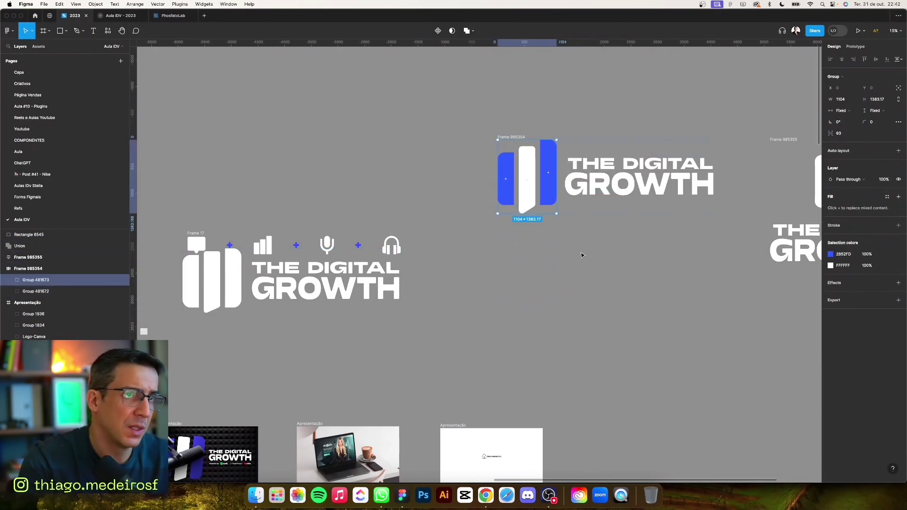
pyautogui.click(624, 274)
# - Duplicate the horizontal logo as Frame 985356 with vertical, centre-aligned auto layout
pyautogui.moveTo(506, 328); pyautogui.dragTo(355, 364)
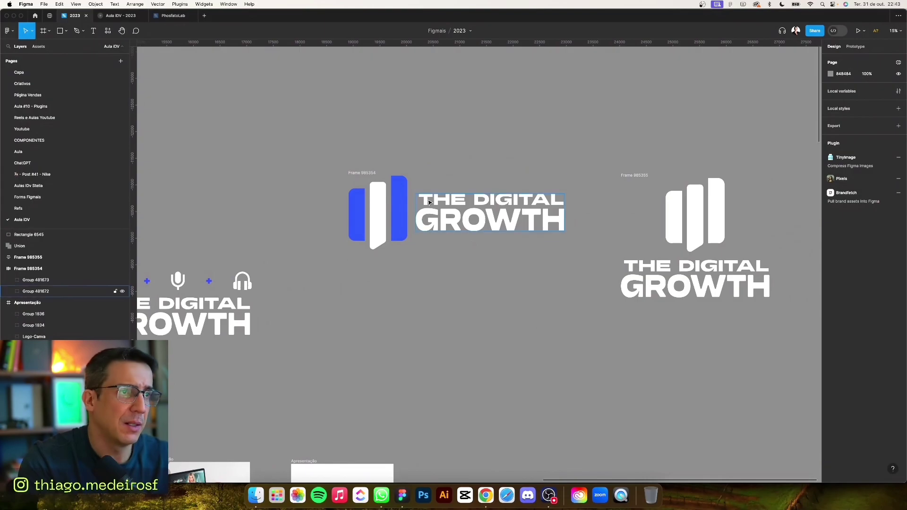
pyautogui.moveTo(452, 211); pyautogui.dragTo(452, 319)
pyautogui.press('Delete')
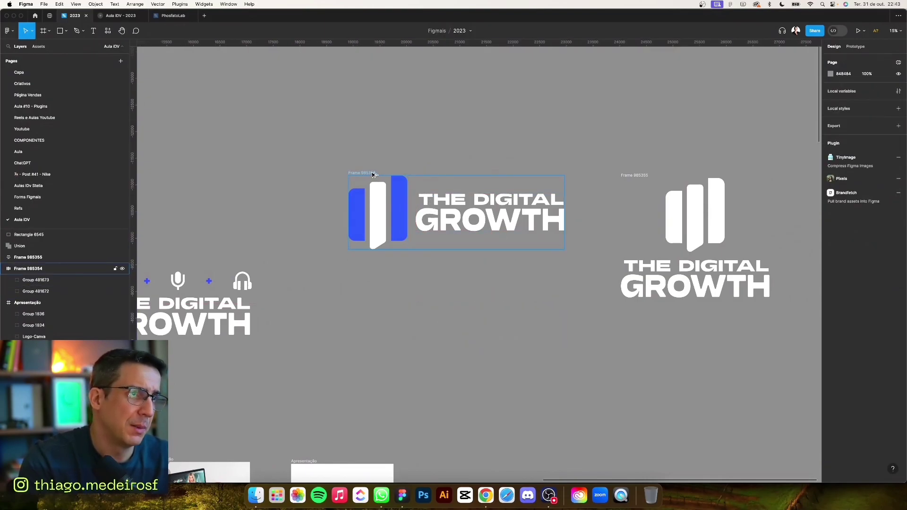
pyautogui.moveTo(373, 175); pyautogui.dragTo(373, 302)
pyautogui.click(830, 164)
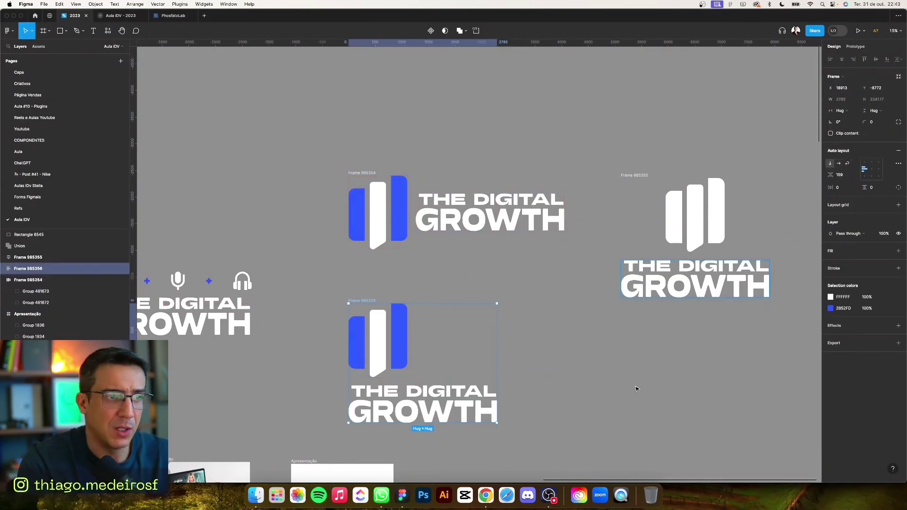
pyautogui.click(867, 172)
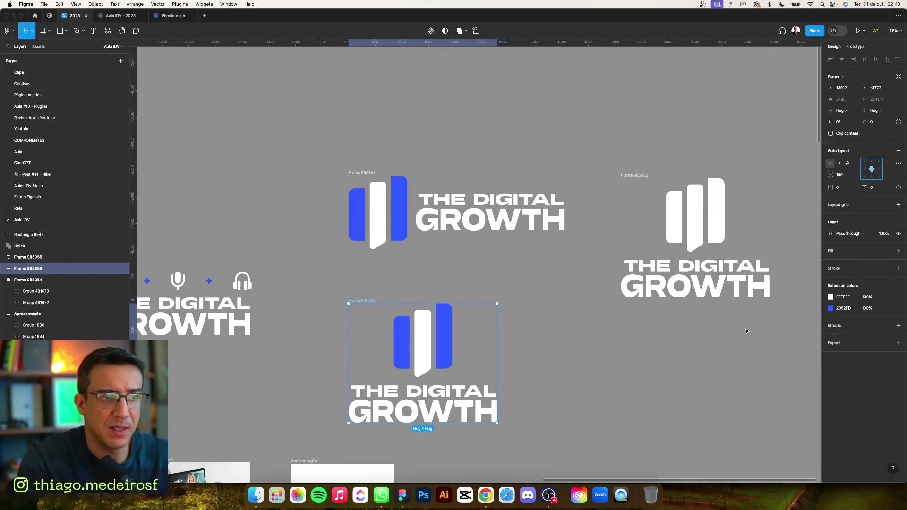
pyautogui.click(798, 172)
# - Delete the old all-white stacked logo, Frame 985355
pyautogui.click(632, 176)
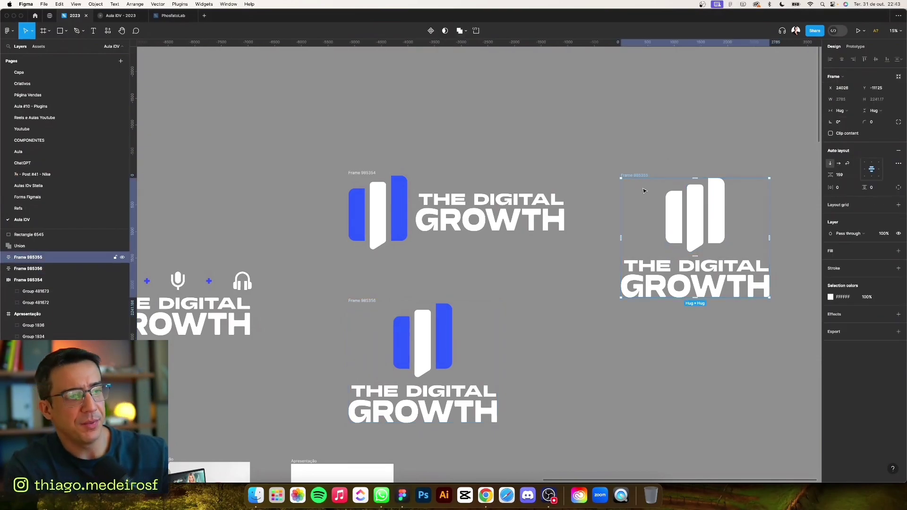
pyautogui.press('Delete')
pyautogui.scroll(-2, 468, 382)
# - Convert the stacked logo's THE DIGITAL text into vector outlines
pyautogui.scroll(3, 468, 382)
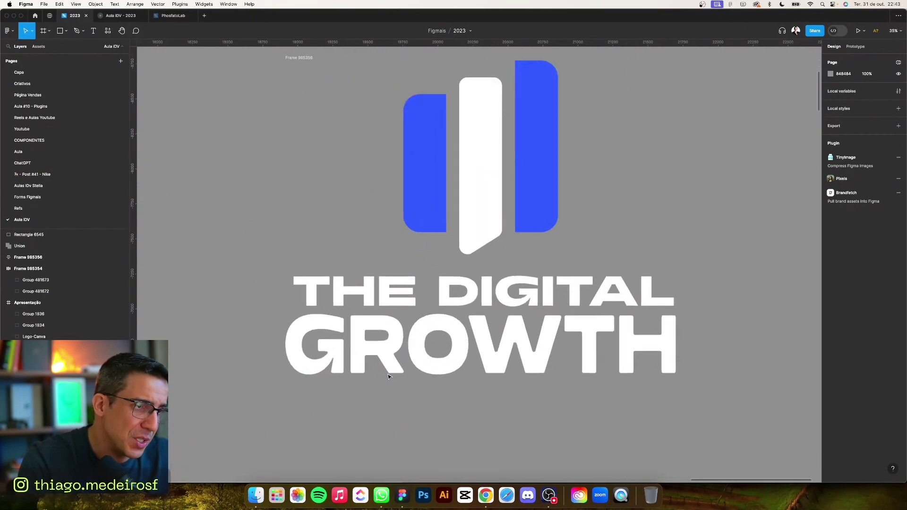
pyautogui.scroll(2, 411, 360)
pyautogui.doubleClick(455, 279)
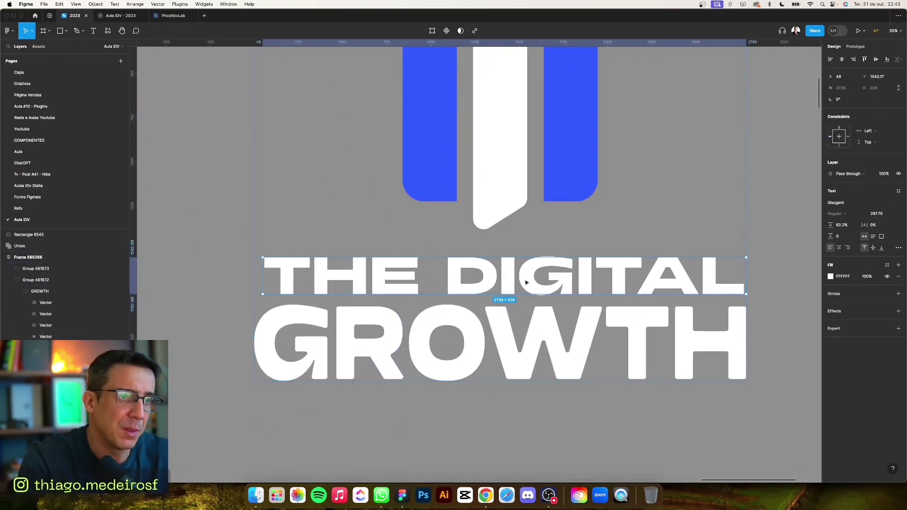
pyautogui.rightClick(511, 286)
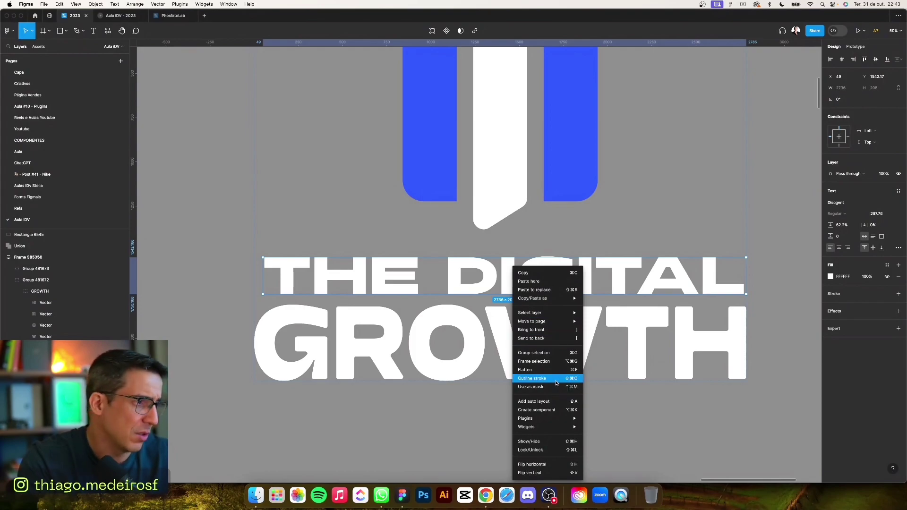
pyautogui.click(555, 381)
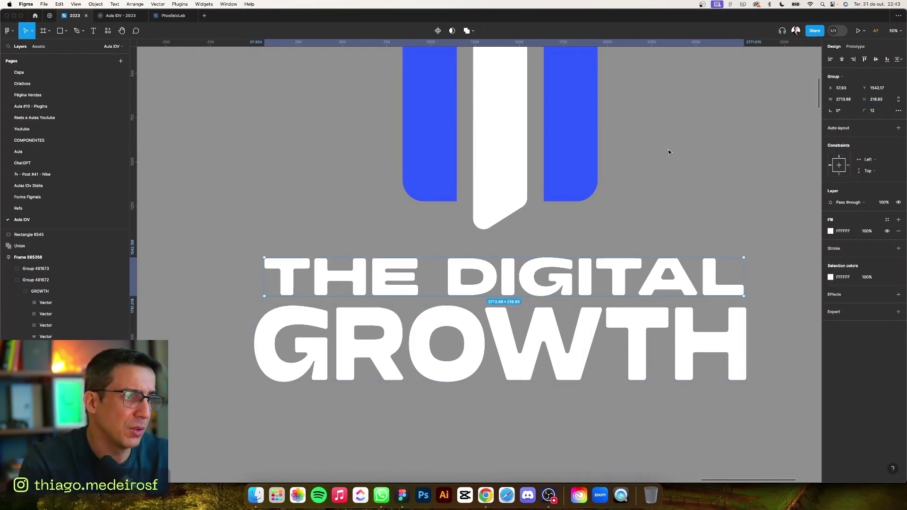
pyautogui.press('Escape')
pyautogui.press('Escape')
# - Try rounding the outlined letters' corners, then undo to keep them sharp
pyautogui.scroll(-3, 517, 365)
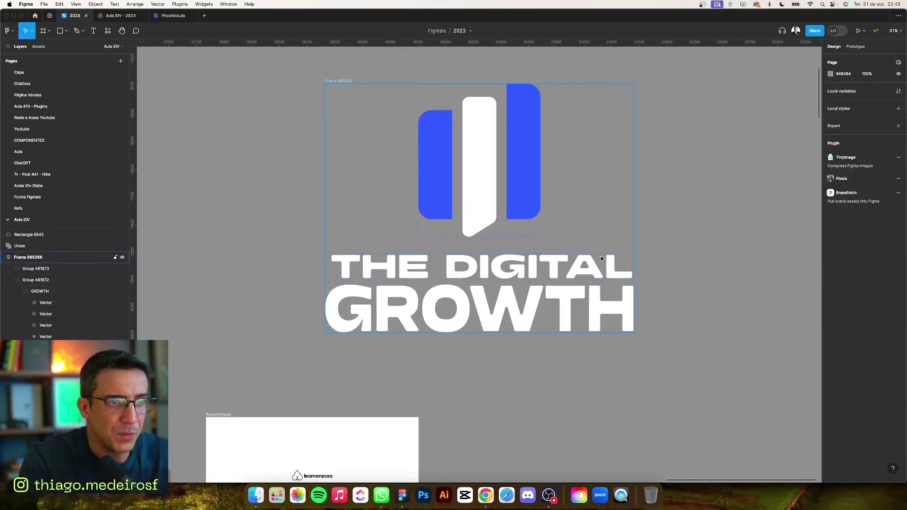
pyautogui.scroll(5, 601, 258)
pyautogui.click(555, 251)
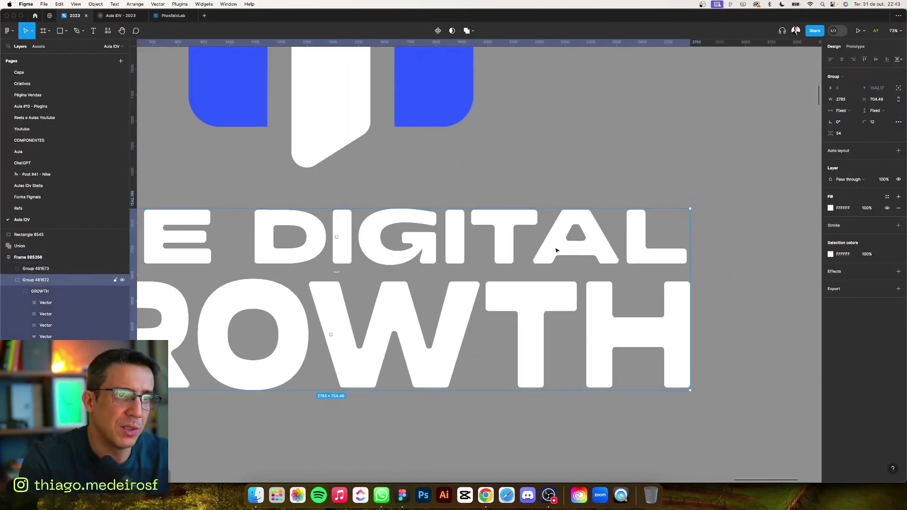
pyautogui.click(642, 238)
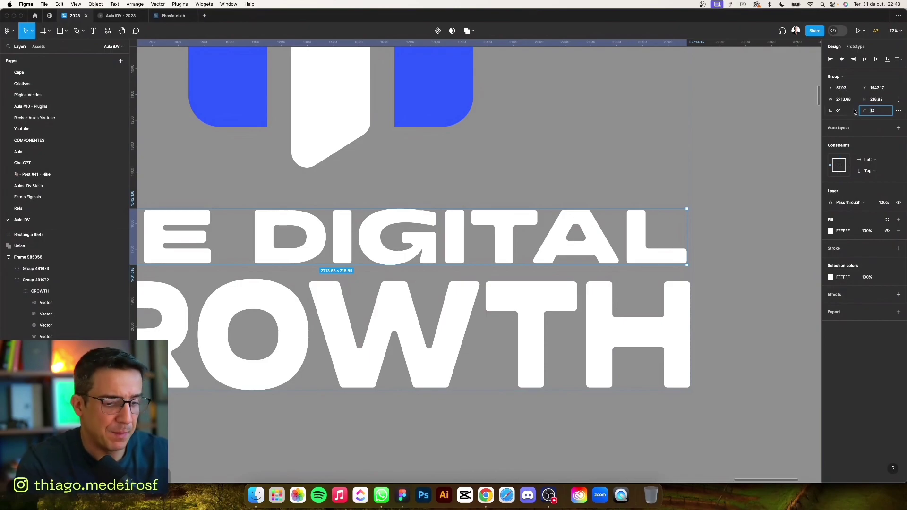
pyautogui.write('85')
pyautogui.press('Return')
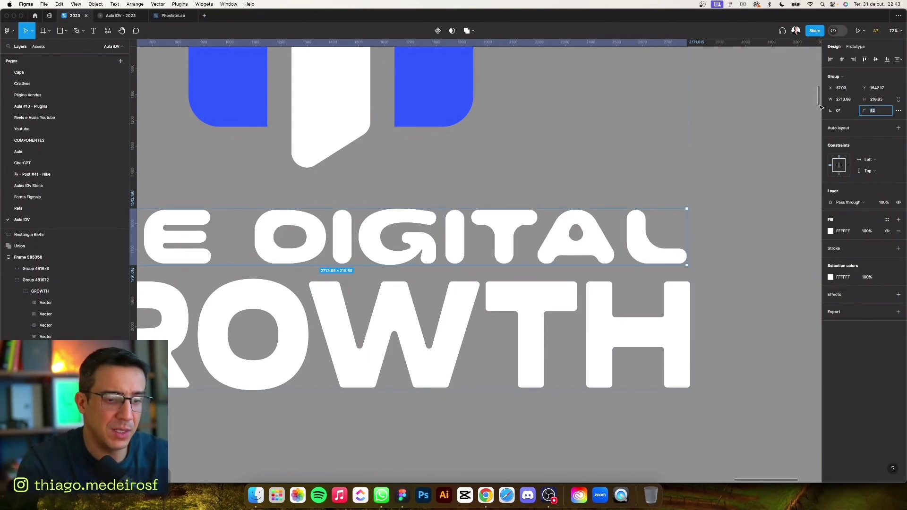
pyautogui.hotkey('ctrl', 'z')
pyautogui.scroll(-3, 614, 345)
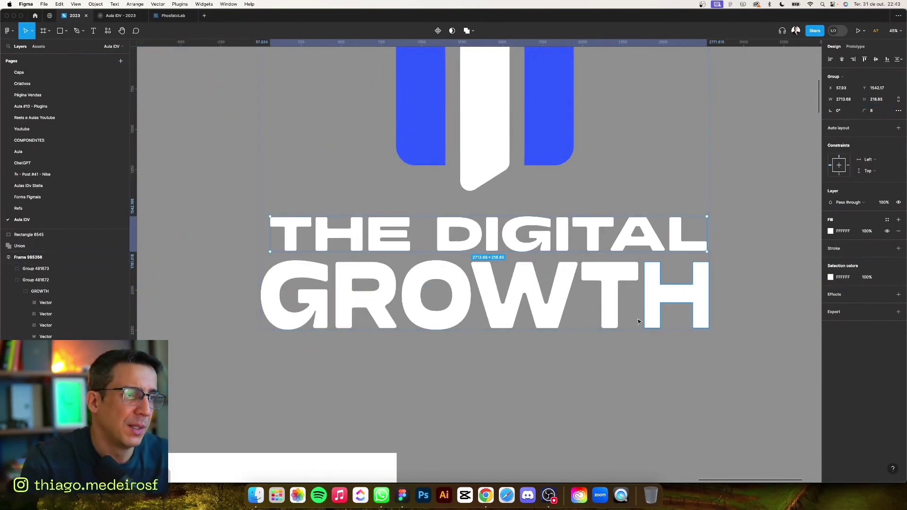
# - Scale the stacked logo Frame 985356 to 0.42 and move it beside the horizontal logo
pyautogui.click(615, 345)
pyautogui.scroll(-5, 615, 345)
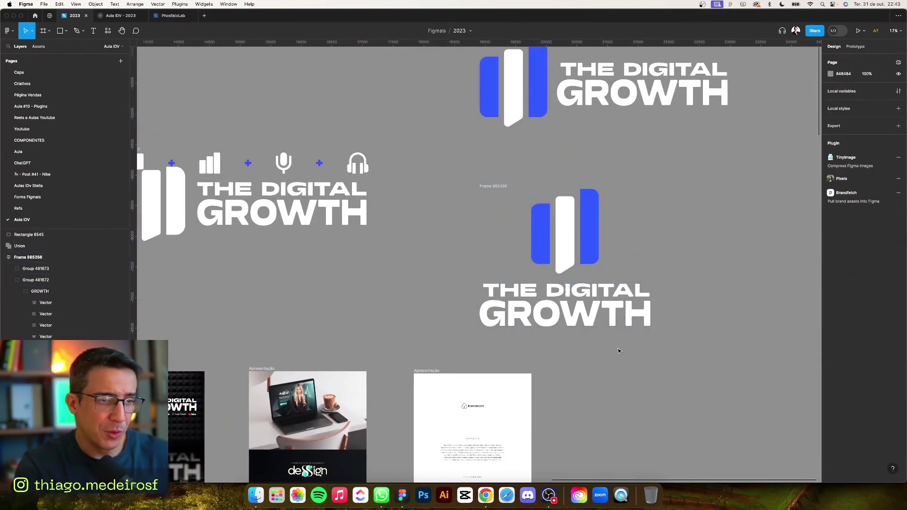
pyautogui.hscroll(2, 635, 365)
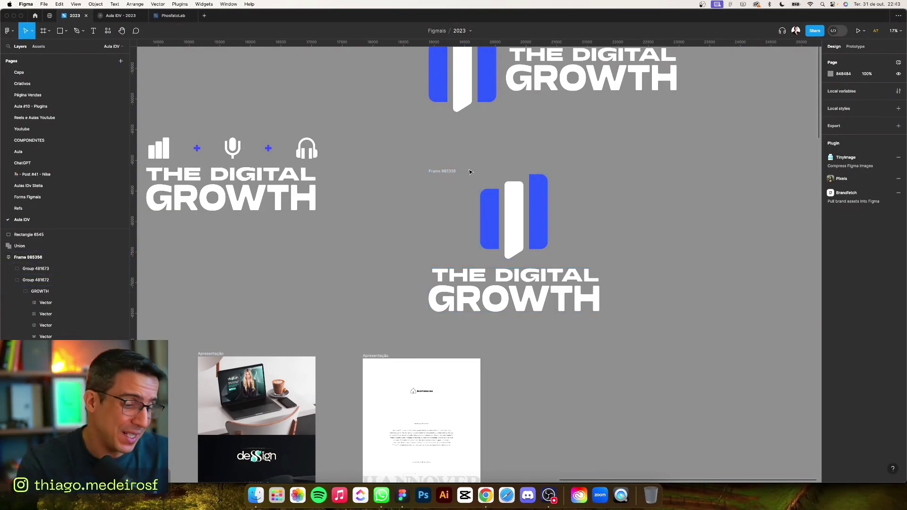
pyautogui.scroll(-1, 470, 172)
pyautogui.scroll(2, 472, 227)
pyautogui.hscroll(3, 472, 226)
pyautogui.click(361, 270)
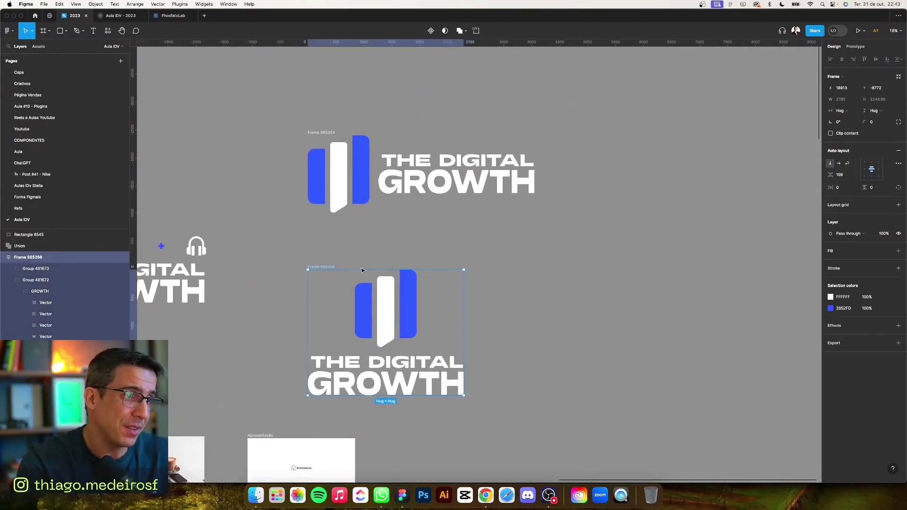
pyautogui.press('k')
pyautogui.moveTo(364, 268); pyautogui.dragTo(373, 342)
pyautogui.moveTo(387, 373)
pyautogui.mouseDown()
pyautogui.moveTo(587, 180)
pyautogui.moveTo(605, 178)
pyautogui.mouseUp()
pyautogui.click(483, 294)
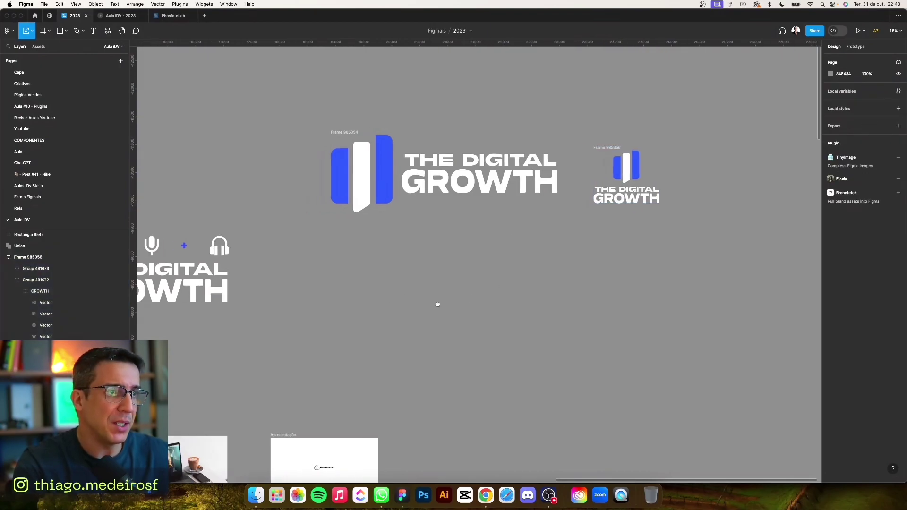
# - Pan across the canvas to browse the IDV, PhosfatoLab, Digiflow, Cubo Três and KV boards
pyautogui.hscroll(-10, 368, 380)
pyautogui.scroll(-5, 368, 381)
pyautogui.scroll(-3, 440, 383)
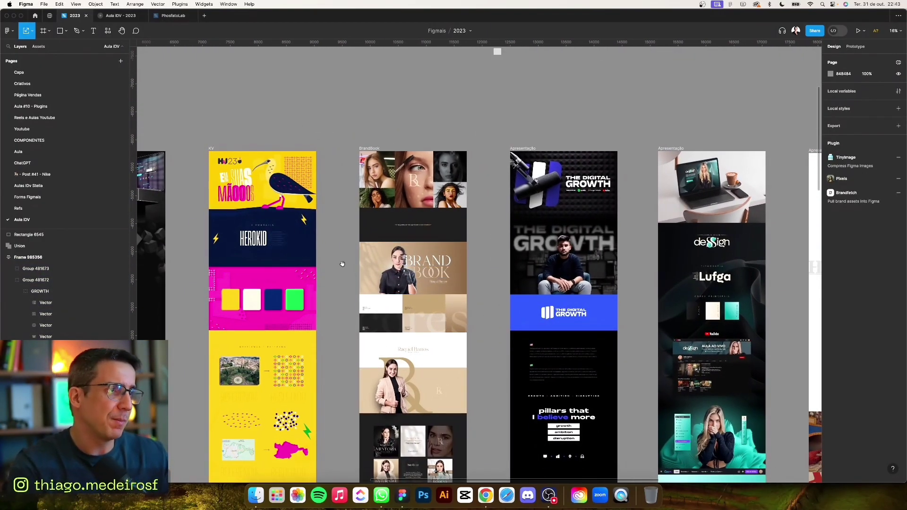
pyautogui.hscroll(-5, 342, 264)
pyautogui.scroll(3, 342, 263)
pyautogui.hscroll(-5, 260, 188)
pyautogui.scroll(5, 347, 351)
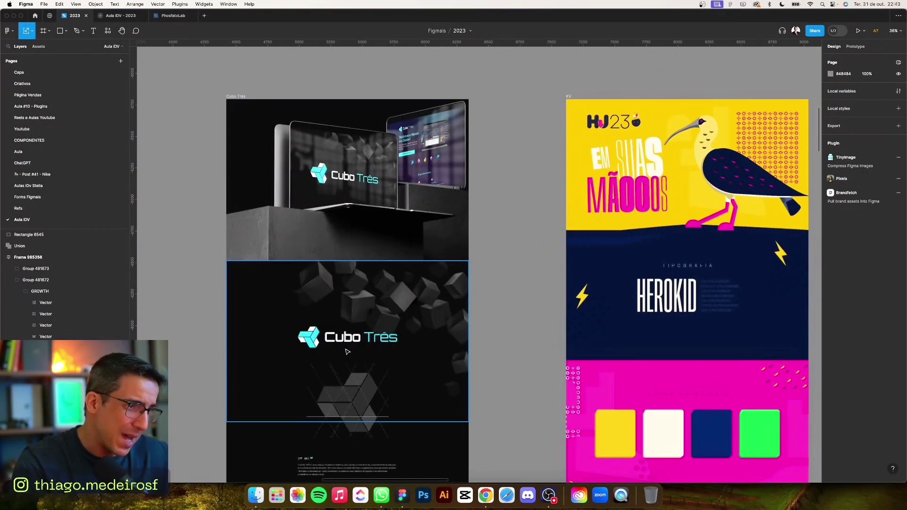
pyautogui.scroll(5, 347, 352)
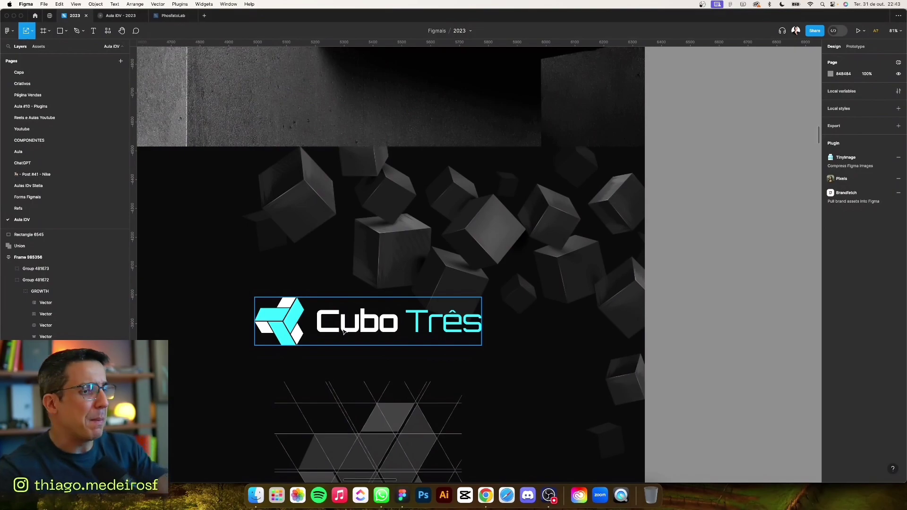
pyautogui.scroll(-5, 343, 332)
pyautogui.hscroll(-2, 530, 354)
pyautogui.scroll(1, 530, 354)
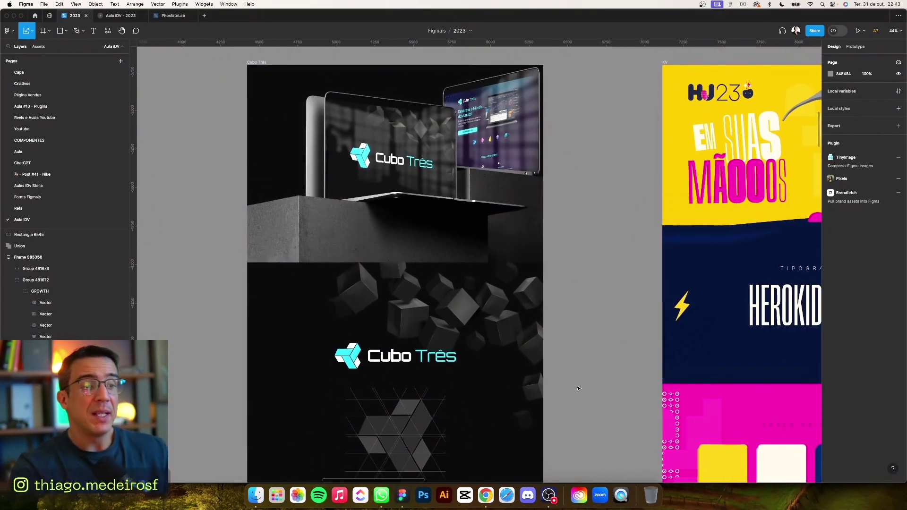
pyautogui.scroll(-5, 577, 388)
pyautogui.hscroll(-2, 478, 178)
pyautogui.scroll(-3, 477, 178)
pyautogui.scroll(-3, 396, 202)
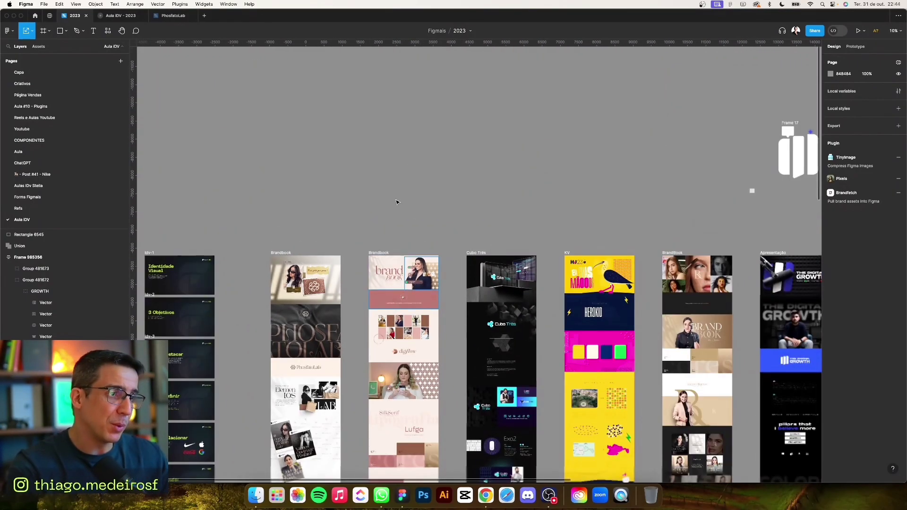
pyautogui.hscroll(-3, 397, 202)
pyautogui.scroll(-1, 397, 202)
pyautogui.hscroll(-1, 477, 183)
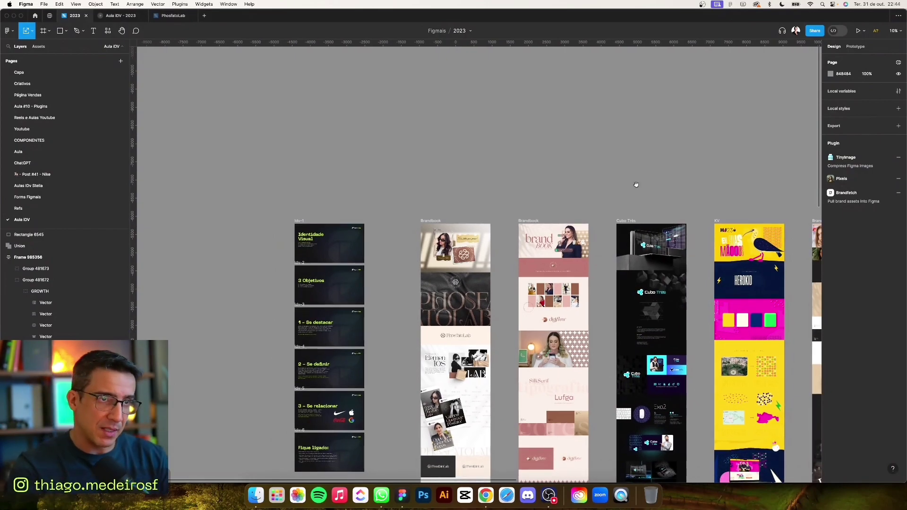
pyautogui.hscroll(3, 635, 185)
pyautogui.scroll(5, 337, 264)
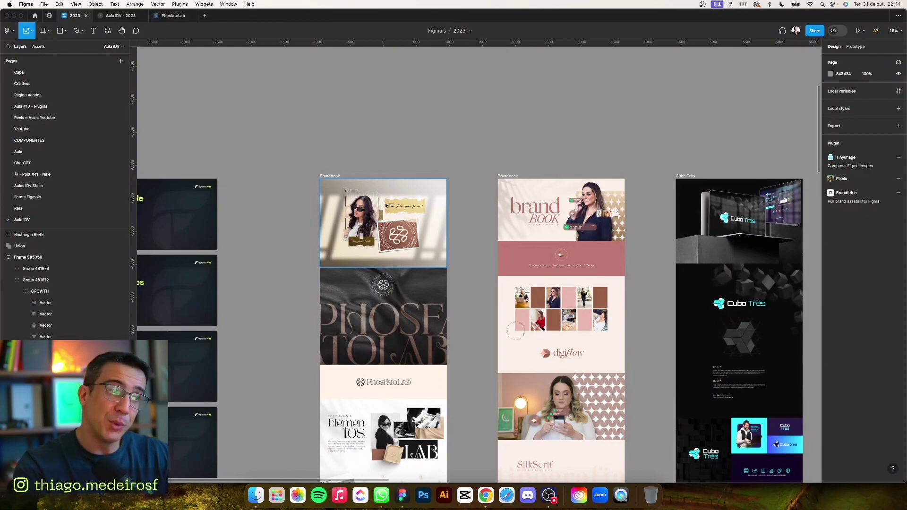
pyautogui.scroll(-3, 385, 206)
pyautogui.scroll(-3, 386, 206)
pyautogui.scroll(-3, 392, 283)
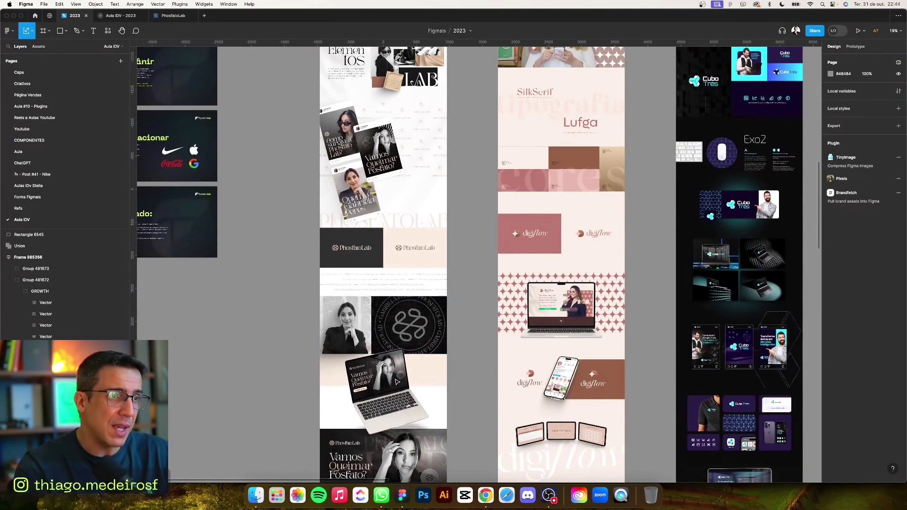
pyautogui.scroll(-2, 497, 211)
pyautogui.scroll(-5, 497, 211)
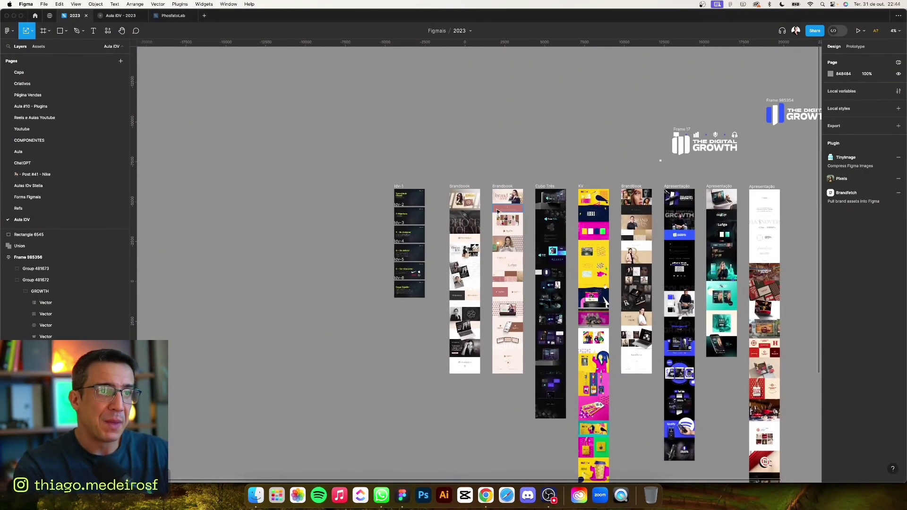
pyautogui.scroll(5, 517, 361)
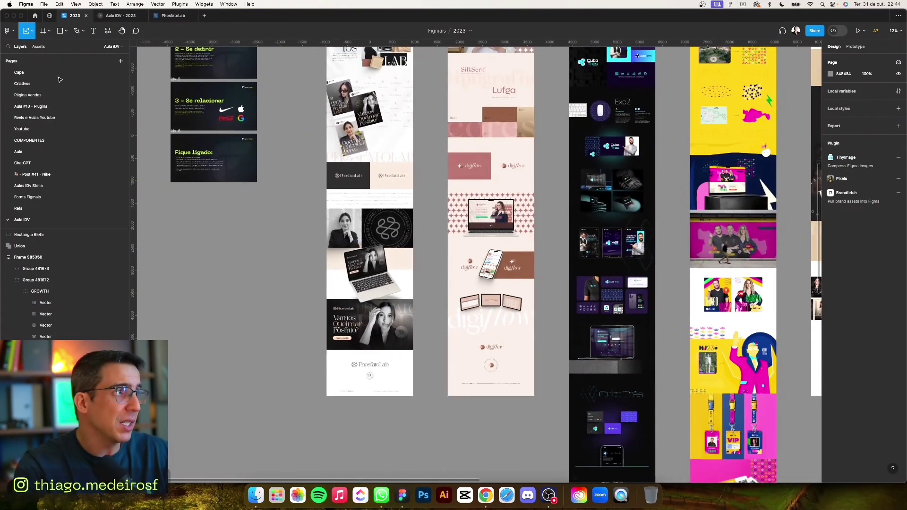
pyautogui.click(172, 15)
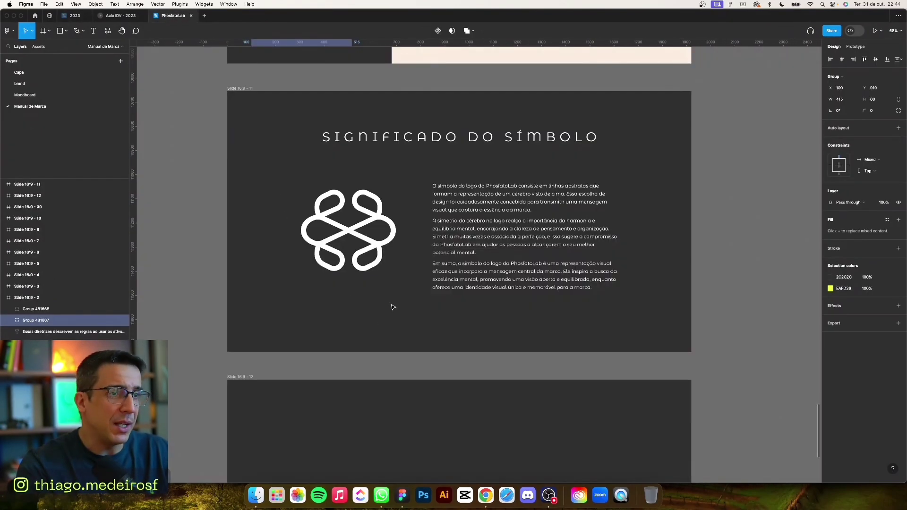
pyautogui.scroll(-5, 392, 307)
pyautogui.scroll(5, 413, 407)
pyautogui.scroll(5, 402, 368)
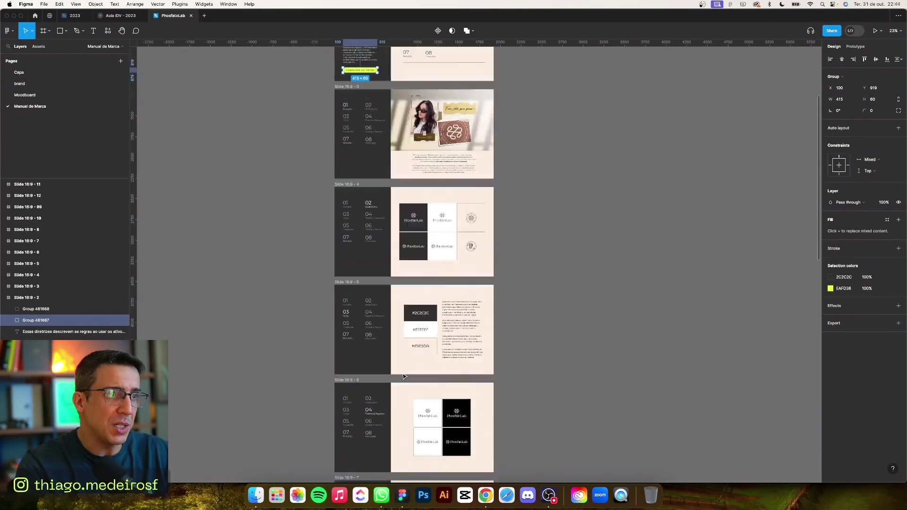
pyautogui.scroll(5, 388, 321)
pyautogui.scroll(5, 373, 265)
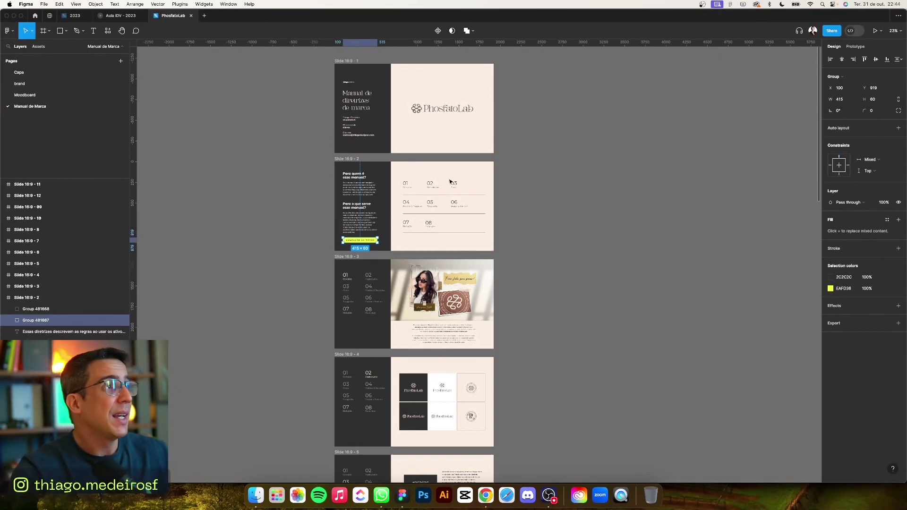
pyautogui.moveTo(75, 15)
pyautogui.click(79, 20)
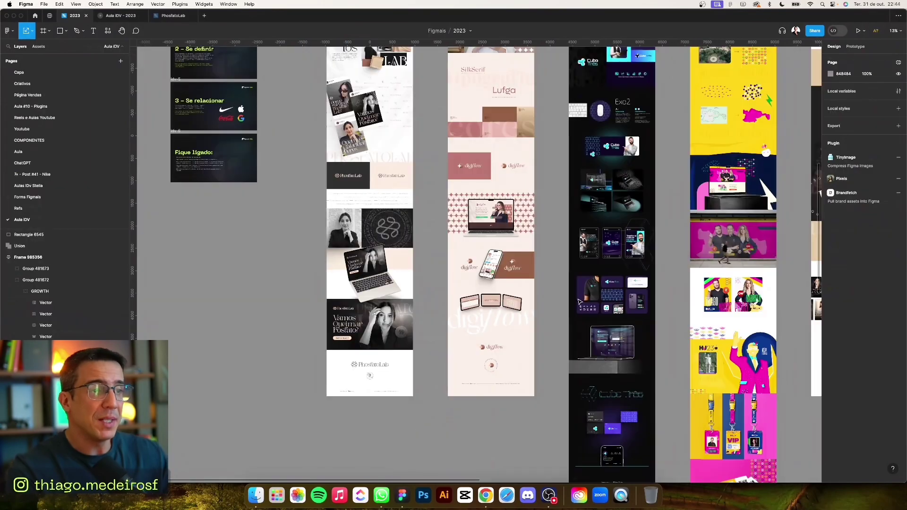
pyautogui.scroll(-10, 510, 352)
pyautogui.scroll(3, 547, 174)
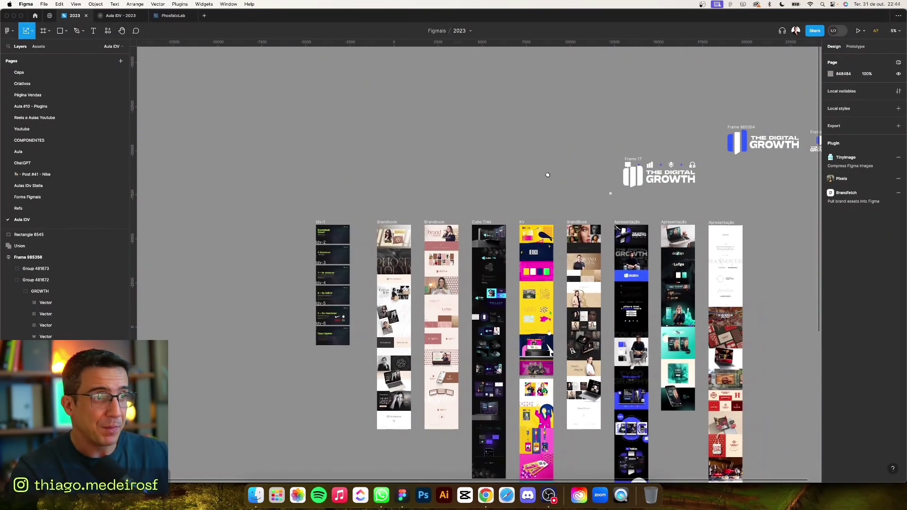
pyautogui.scroll(3, 411, 310)
pyautogui.scroll(2, 378, 265)
pyautogui.scroll(2, 331, 212)
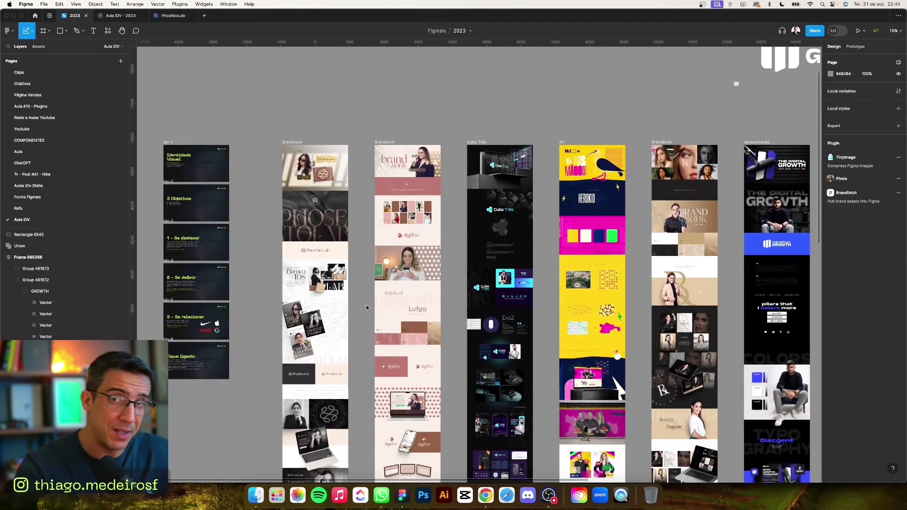
pyautogui.hscroll(2, 376, 103)
pyautogui.hscroll(2, 415, 105)
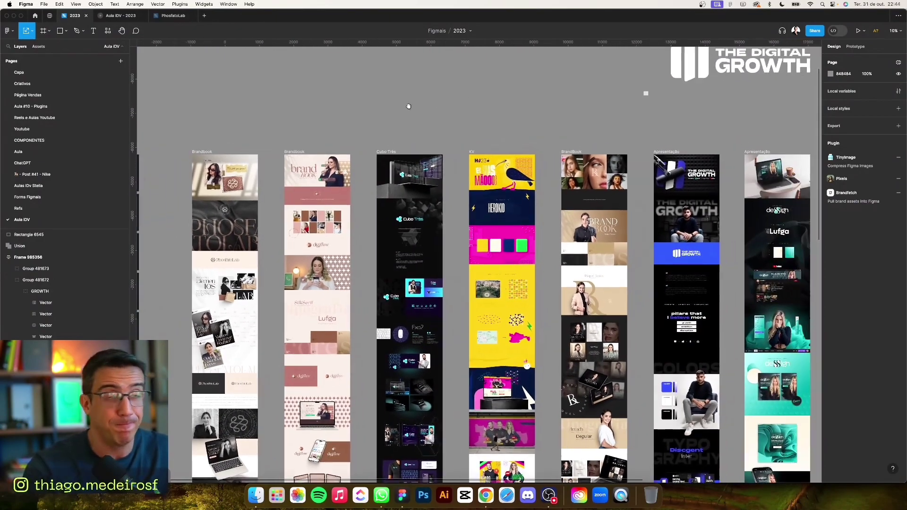
pyautogui.hscroll(2, 407, 105)
pyautogui.hscroll(4, 472, 109)
pyautogui.hscroll(2, 444, 106)
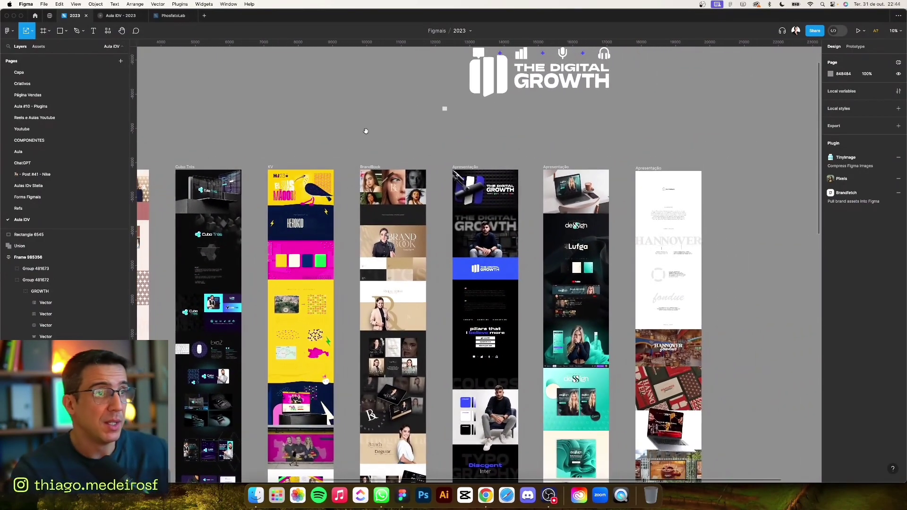
pyautogui.hscroll(-2, 451, 137)
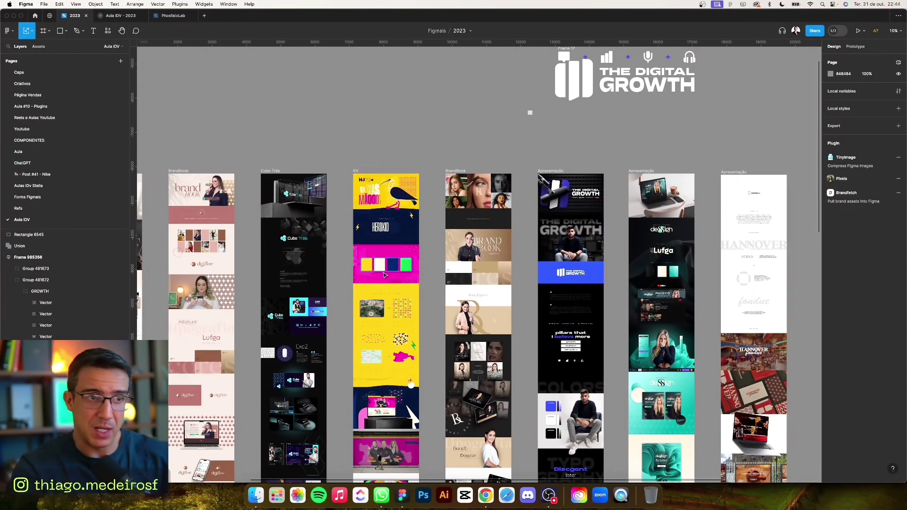
pyautogui.scroll(-3, 427, 315)
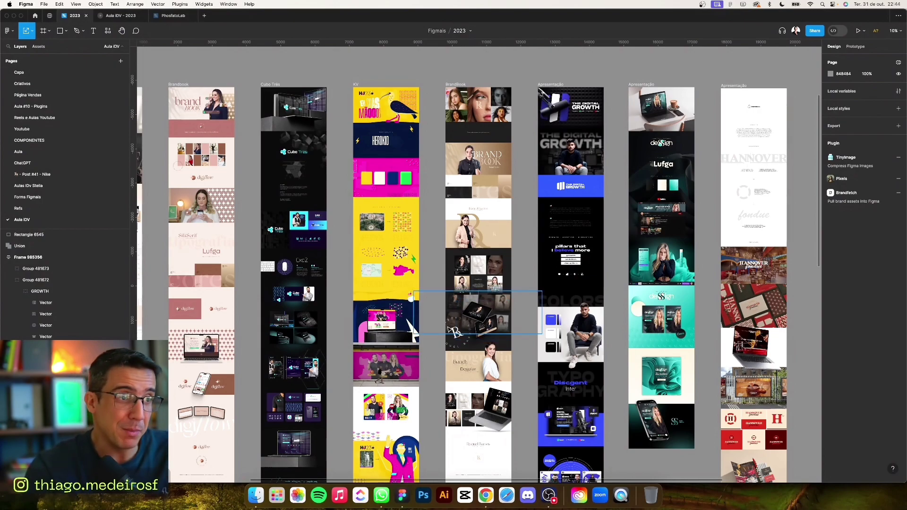
pyautogui.scroll(-2, 433, 341)
pyautogui.scroll(-1, 432, 342)
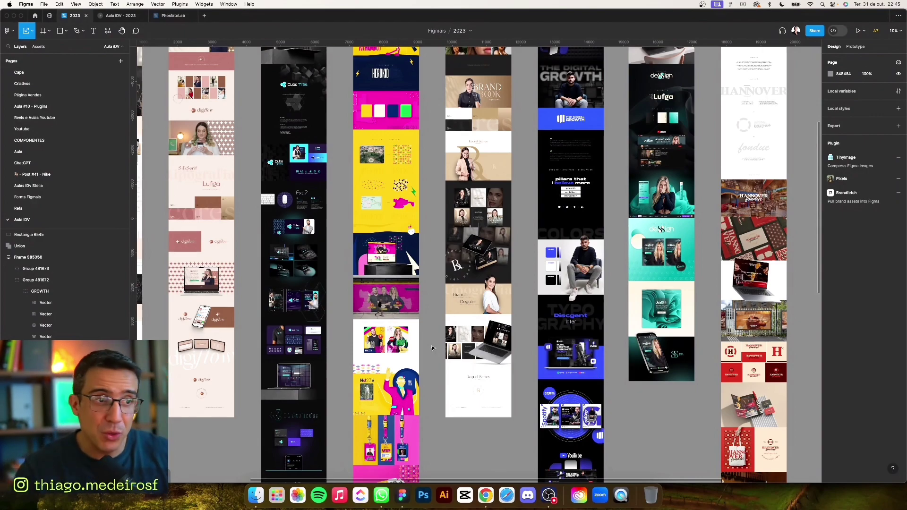
pyautogui.scroll(-5, 453, 255)
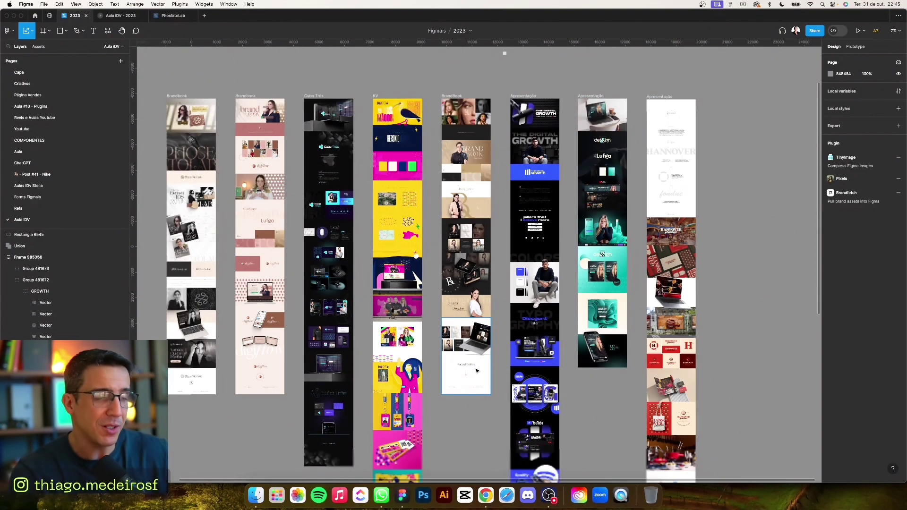
pyautogui.moveTo(795, 137)
pyautogui.mouseDown()
pyautogui.moveTo(701, 199)
pyautogui.moveTo(662, 294)
pyautogui.mouseUp()
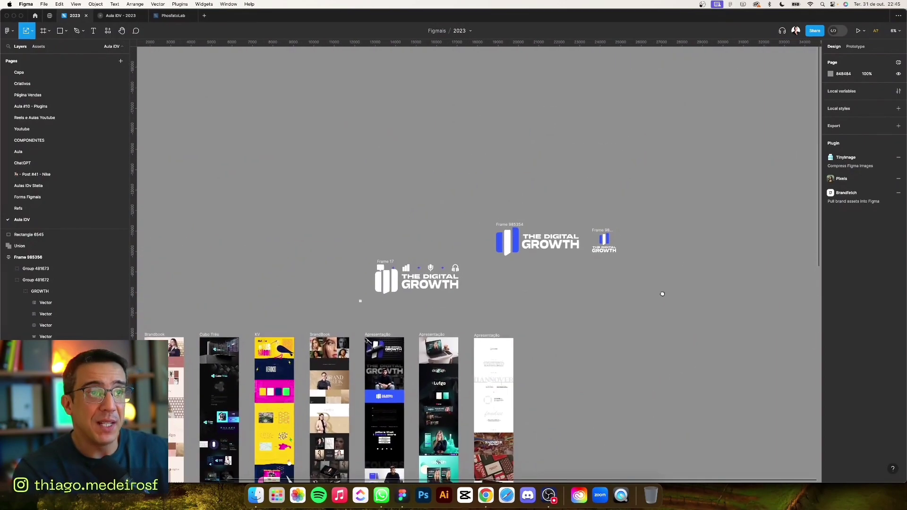
pyautogui.scroll(3, 633, 262)
pyautogui.scroll(4, 633, 262)
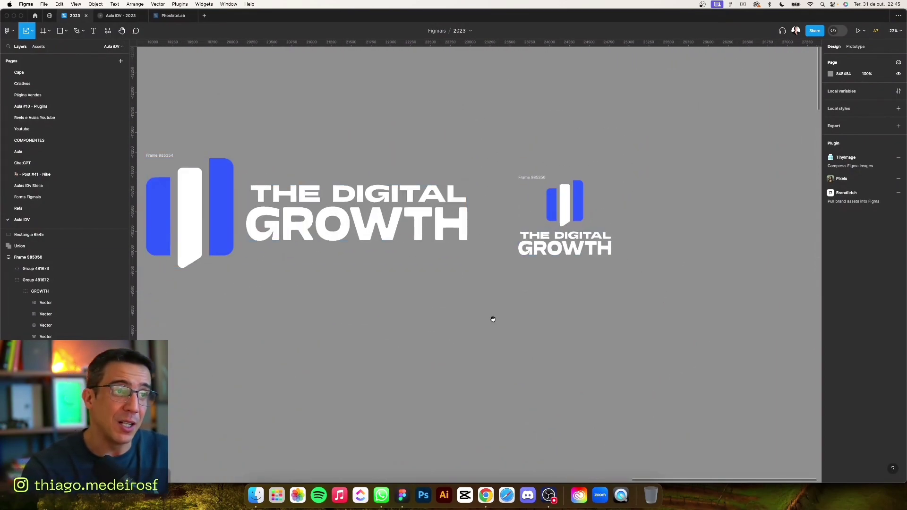
pyautogui.moveTo(492, 317); pyautogui.dragTo(576, 371)
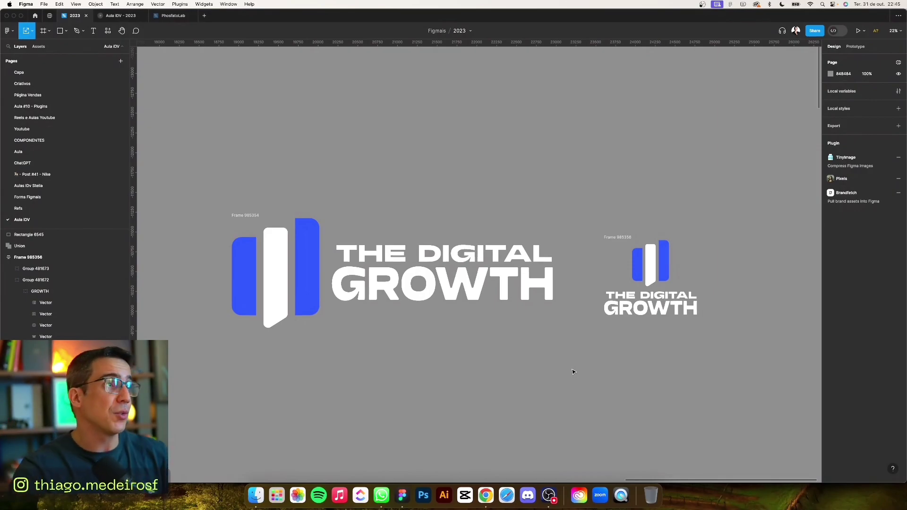
pyautogui.scroll(-5, 262, 177)
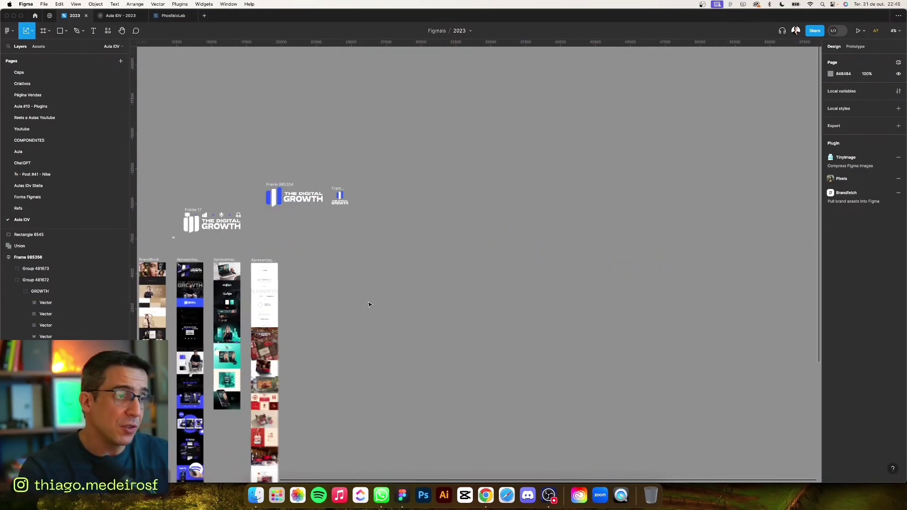
pyautogui.hscroll(-5, 472, 264)
pyautogui.scroll(5, 542, 296)
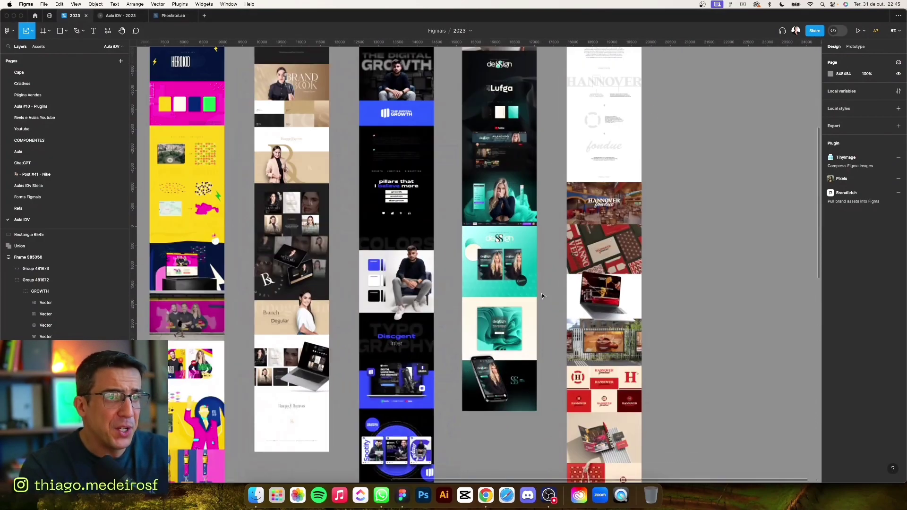
pyautogui.scroll(3, 542, 296)
pyautogui.hscroll(-5, 472, 288)
pyautogui.hscroll(-5, 448, 286)
pyautogui.scroll(1, 431, 283)
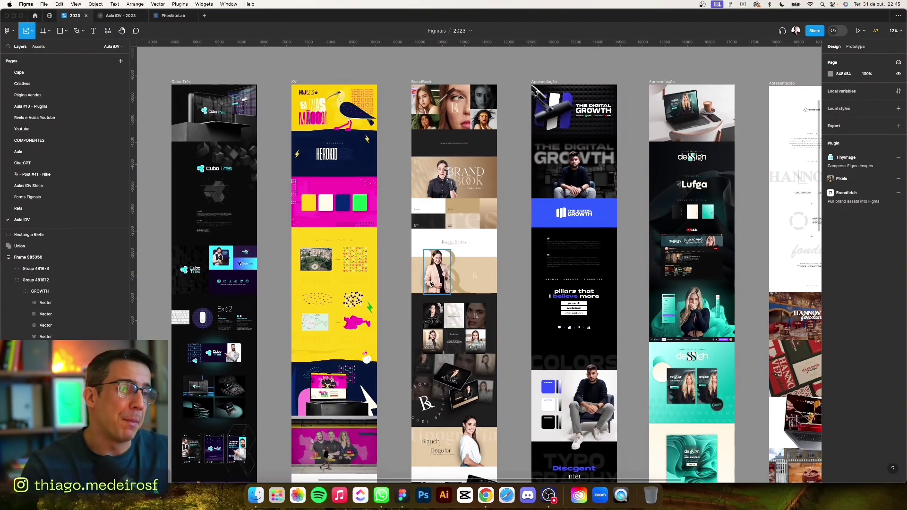
pyautogui.scroll(-2, 417, 300)
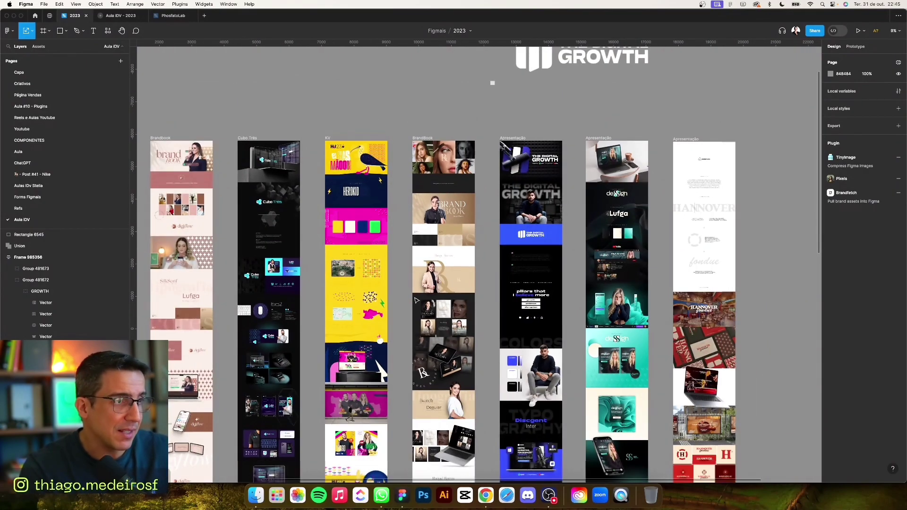
pyautogui.hscroll(-5, 302, 120)
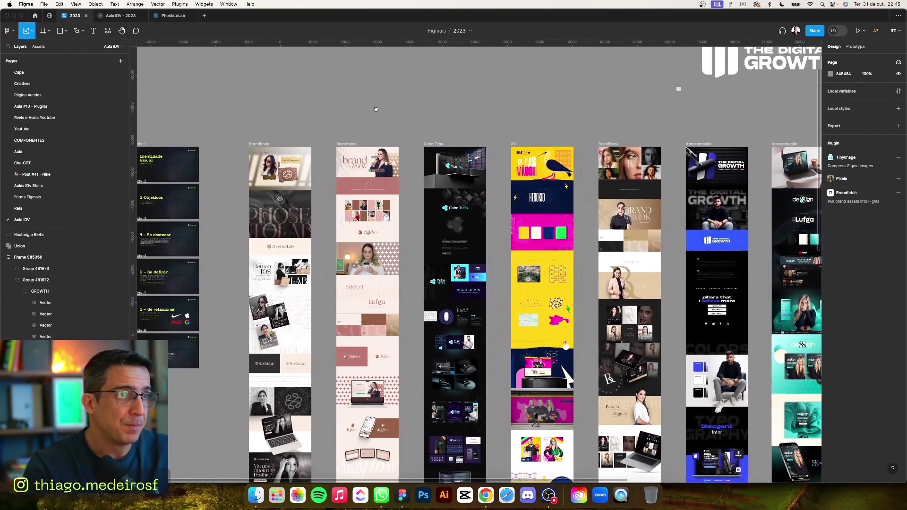
pyautogui.hscroll(-5, 331, 142)
pyautogui.hscroll(-3, 378, 189)
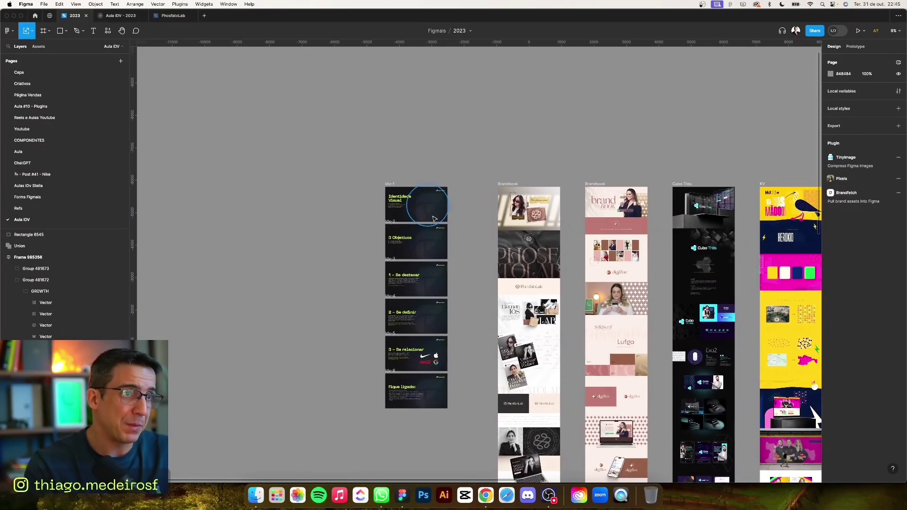
pyautogui.scroll(3, 418, 230)
pyautogui.scroll(3, 419, 229)
pyautogui.scroll(3, 418, 230)
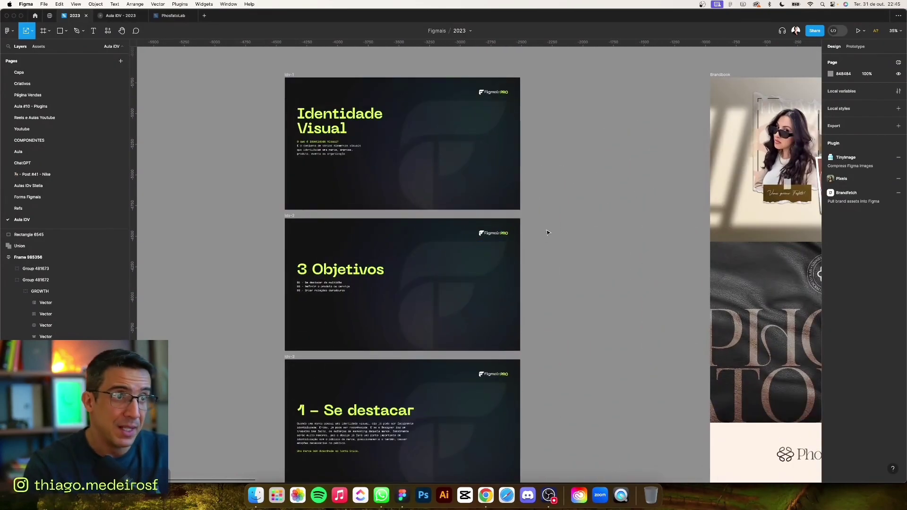
pyautogui.scroll(1, 567, 236)
pyautogui.hscroll(-1, 566, 236)
pyautogui.scroll(-3, 595, 254)
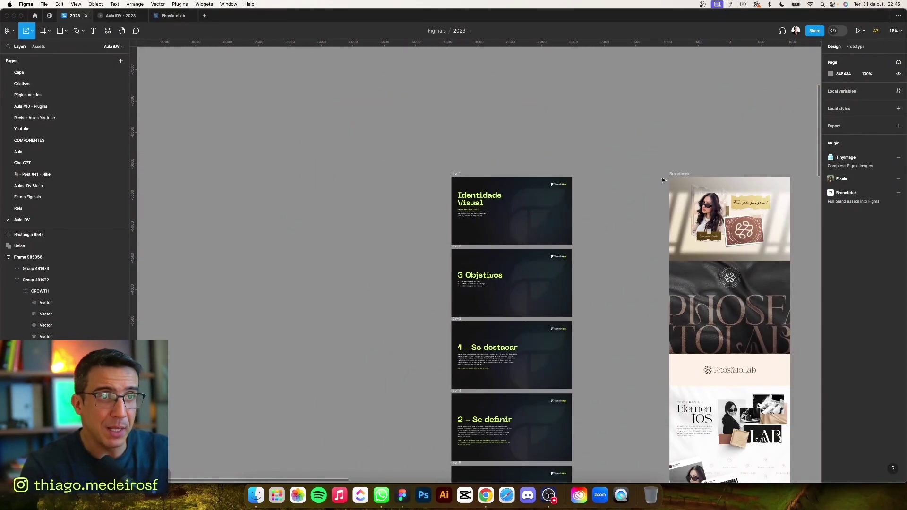
pyautogui.hscroll(2, 567, 213)
pyautogui.hscroll(5, 543, 179)
pyautogui.hscroll(2, 523, 142)
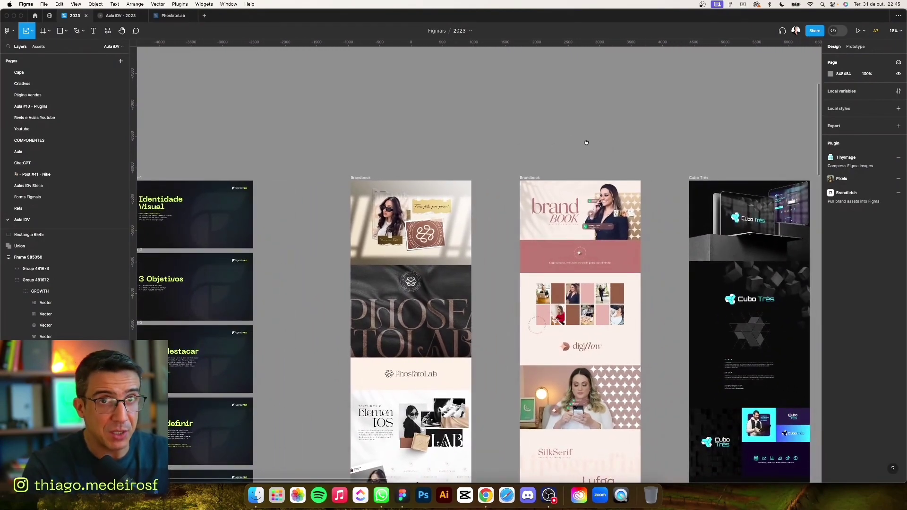
pyautogui.hscroll(2, 586, 143)
pyautogui.hscroll(2, 500, 170)
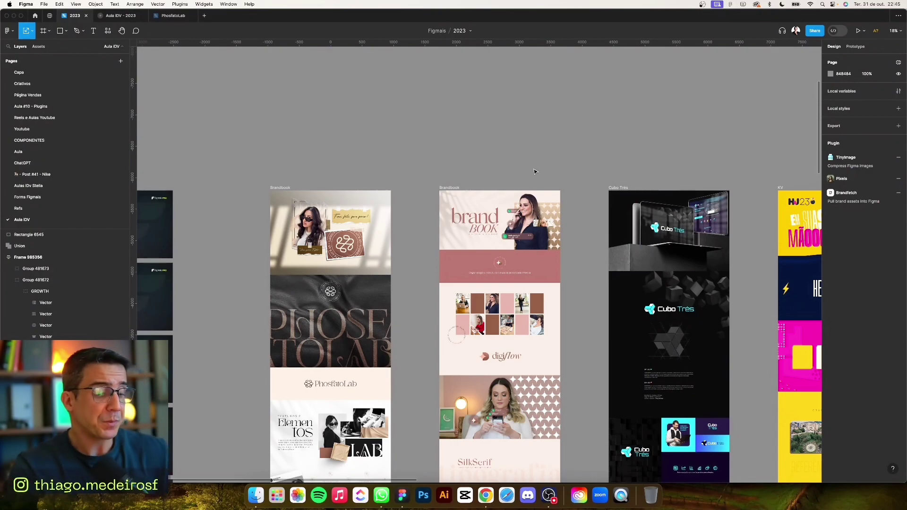
pyautogui.hscroll(1, 439, 149)
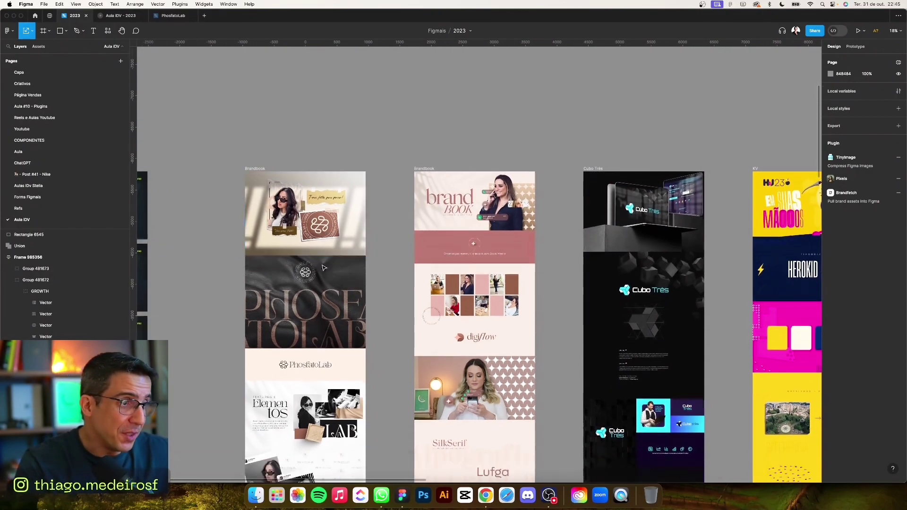
pyautogui.scroll(-5, 303, 391)
pyautogui.scroll(-5, 304, 391)
pyautogui.keyDown('ctrl'); pyautogui.scroll(-2, 468, 321); pyautogui.keyUp('ctrl')
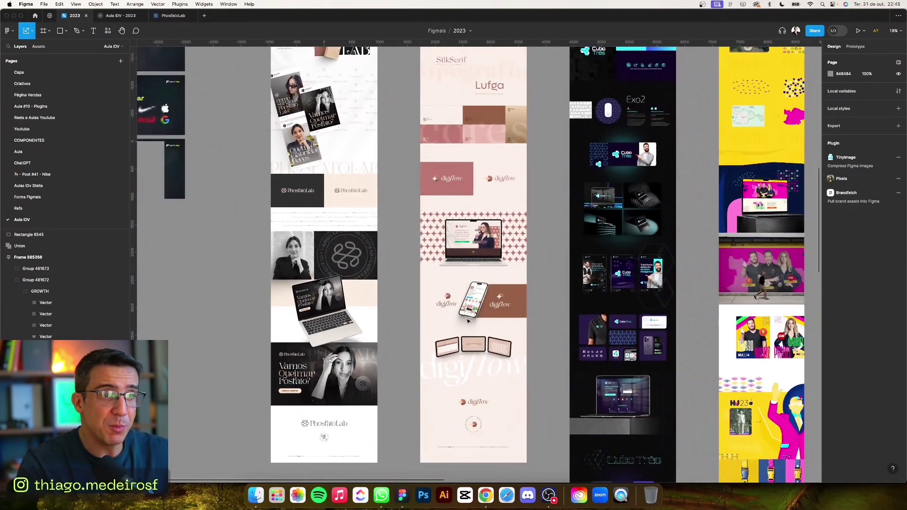
pyautogui.keyDown('ctrl'); pyautogui.scroll(-3, 471, 307); pyautogui.keyUp('ctrl')
pyautogui.scroll(3, 470, 312)
pyautogui.keyDown('ctrl'); pyautogui.scroll(3, 469, 316); pyautogui.keyUp('ctrl')
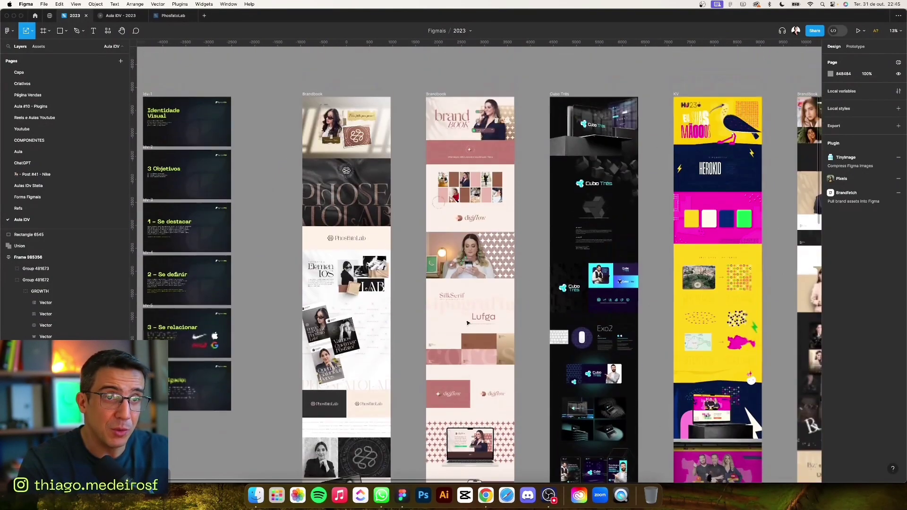
pyautogui.scroll(2, 468, 323)
pyautogui.scroll(-2, 467, 322)
pyautogui.scroll(3, 470, 283)
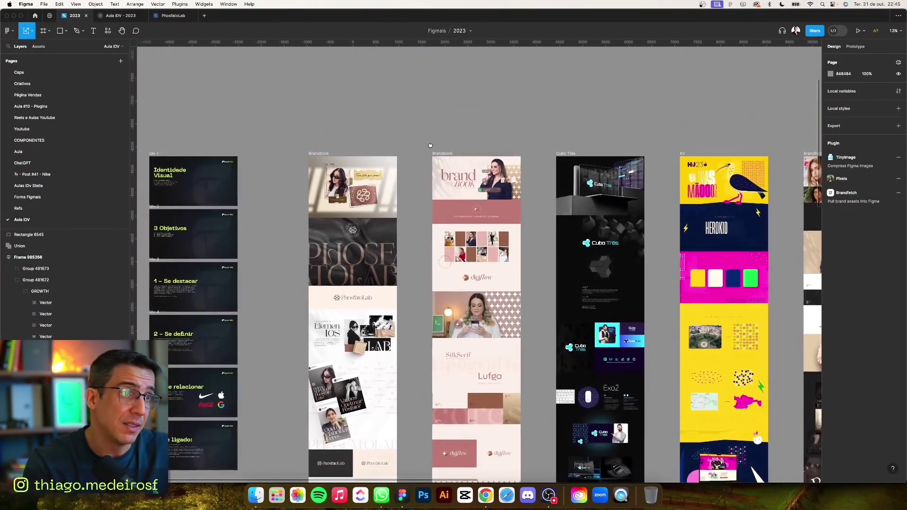
pyautogui.scroll(3, 472, 230)
pyautogui.hscroll(-2, 473, 230)
pyautogui.moveTo(473, 230); pyautogui.dragTo(537, 225)
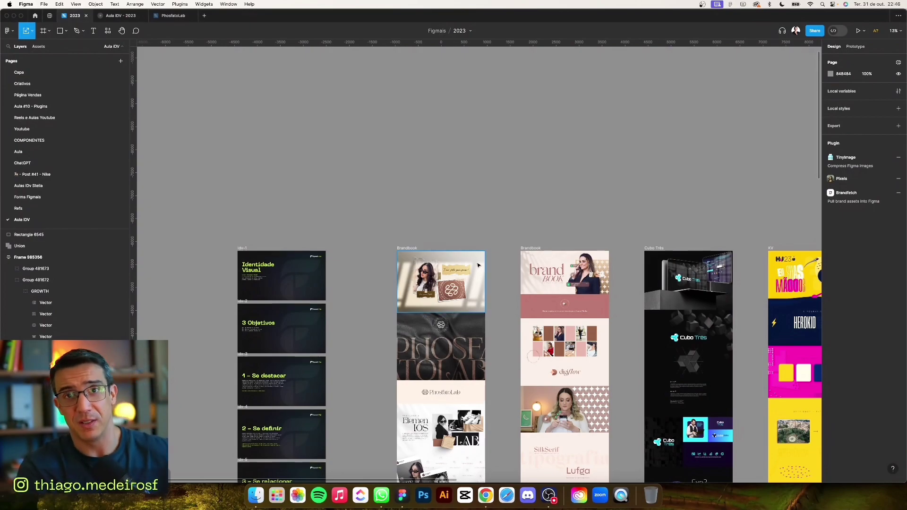
pyautogui.hscroll(3, 604, 197)
pyautogui.hscroll(3, 567, 198)
pyautogui.hscroll(3, 586, 180)
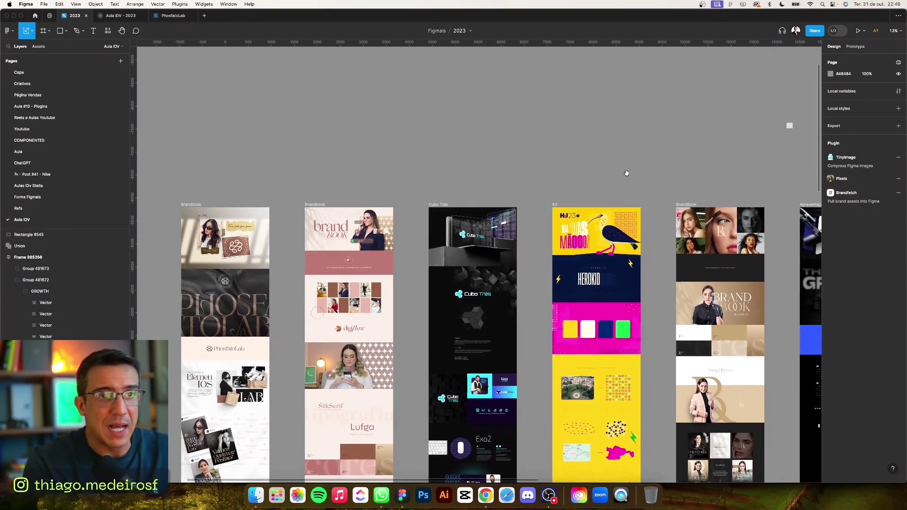
pyautogui.hscroll(3, 628, 174)
pyautogui.hscroll(3, 635, 175)
pyautogui.hscroll(3, 549, 201)
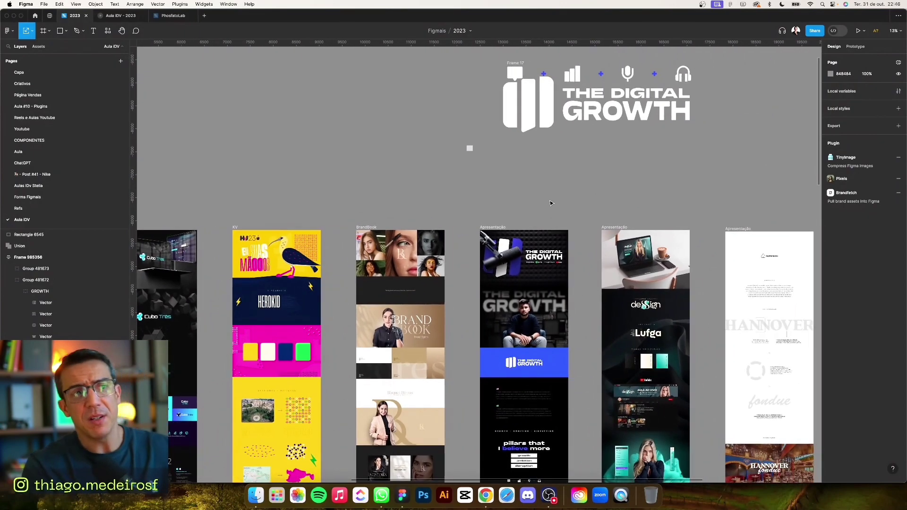